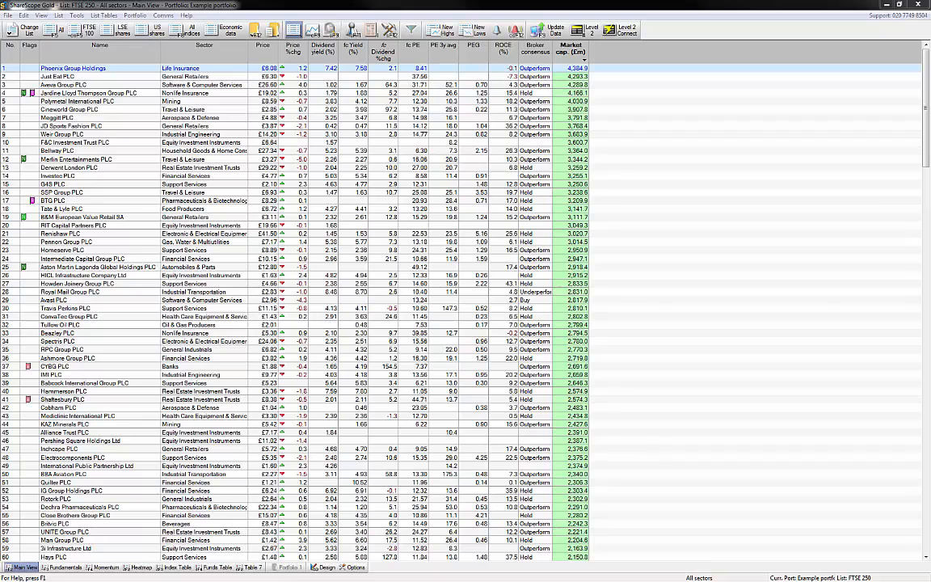
# View the price graph and the details page of Meggitt PLC, and return to the FTSE 250 list
pyautogui.click(321, 117)
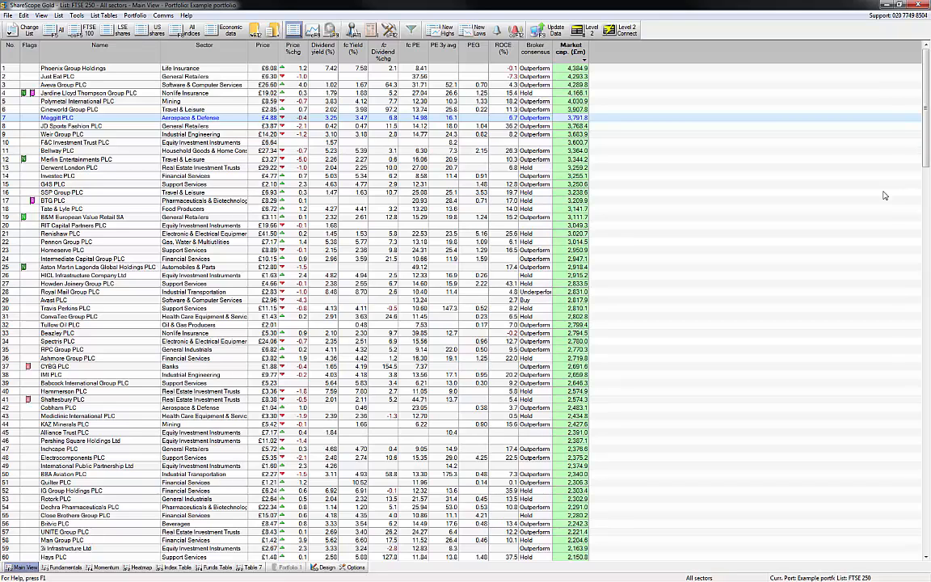
pyautogui.press('Return')
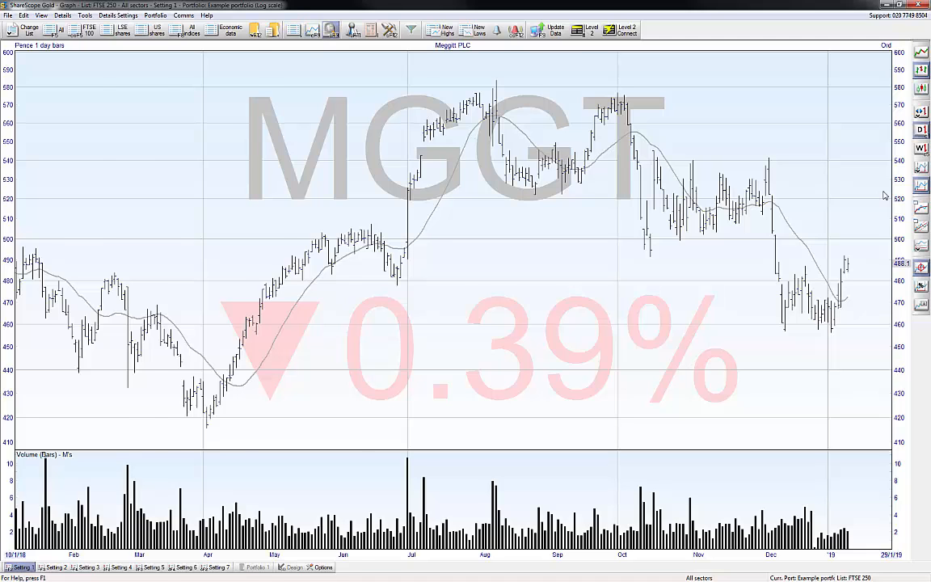
pyautogui.press('F4')
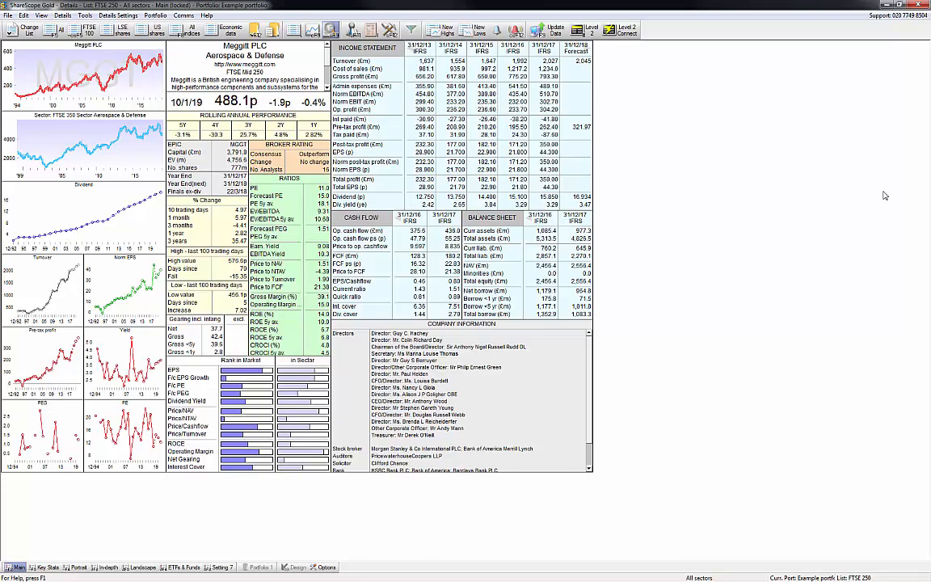
pyautogui.press('Escape')
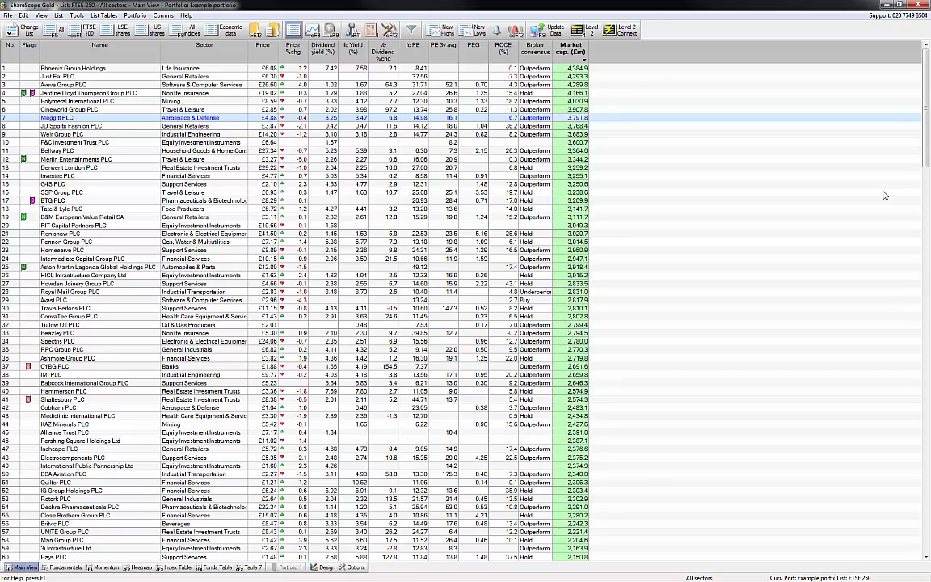
# Reopen Meggitt PLC's price graph and browse the graphs of the following shares down to G4S PLC
pyautogui.press('g')
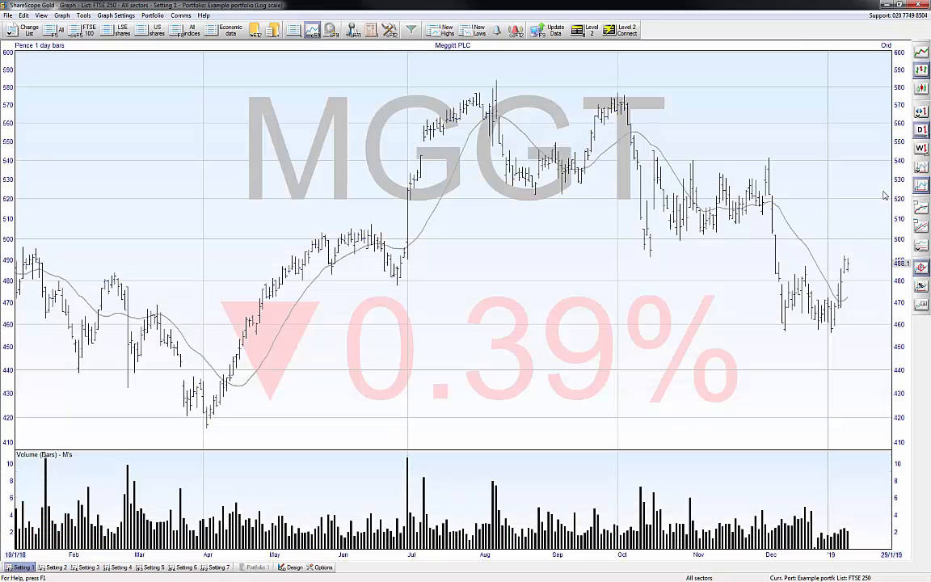
pyautogui.press('Down')
pyautogui.press('Down')
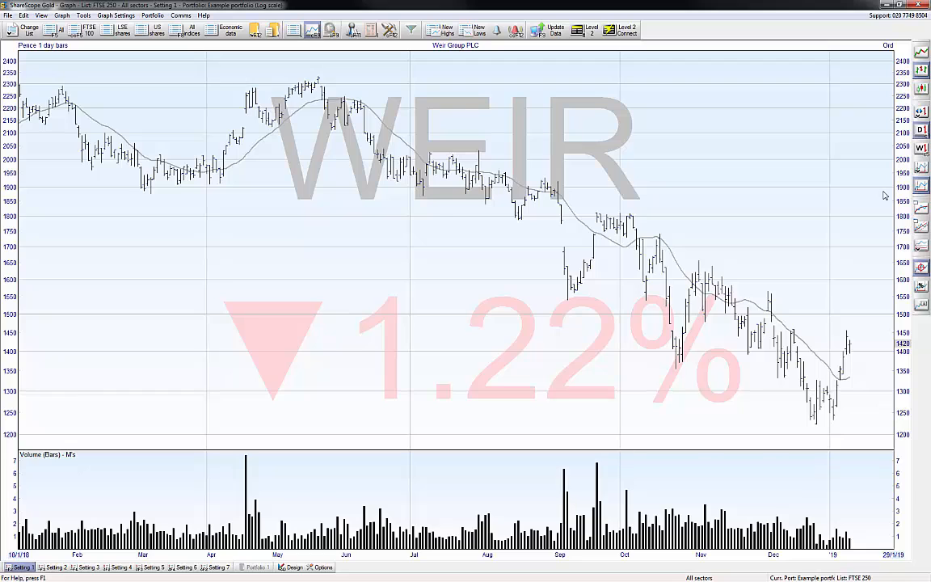
pyautogui.press('Down')
pyautogui.press('Down')
pyautogui.press('Down')
pyautogui.press('Down')
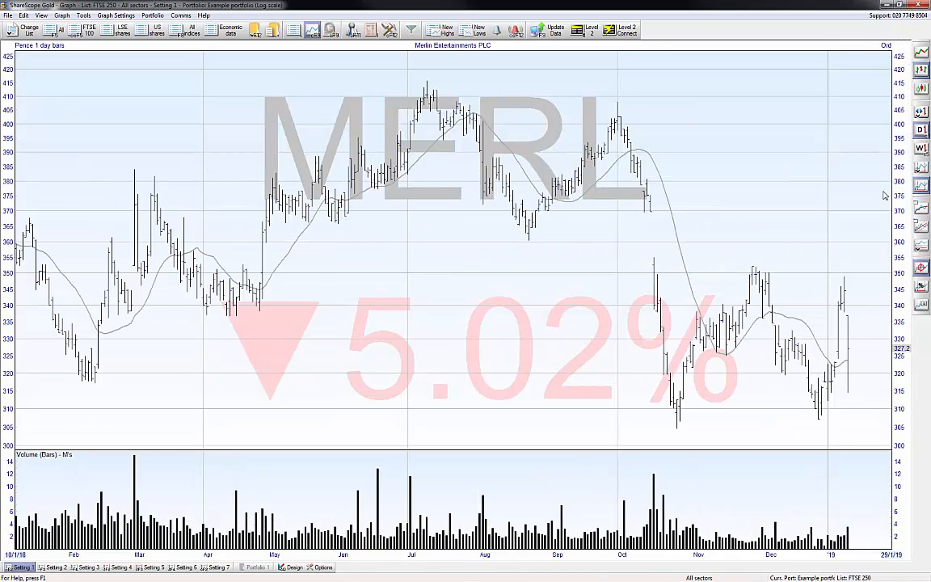
pyautogui.press('Down')
pyautogui.press('Down')
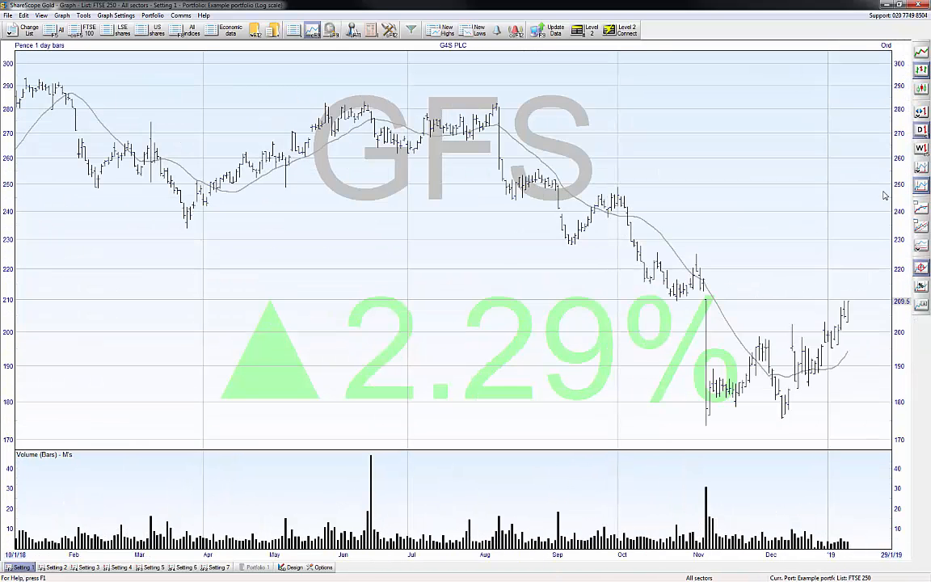
# View G4S PLC's details, browse the details pages on to B&M European Value Retail SA, and return to the list
pyautogui.press('F9')
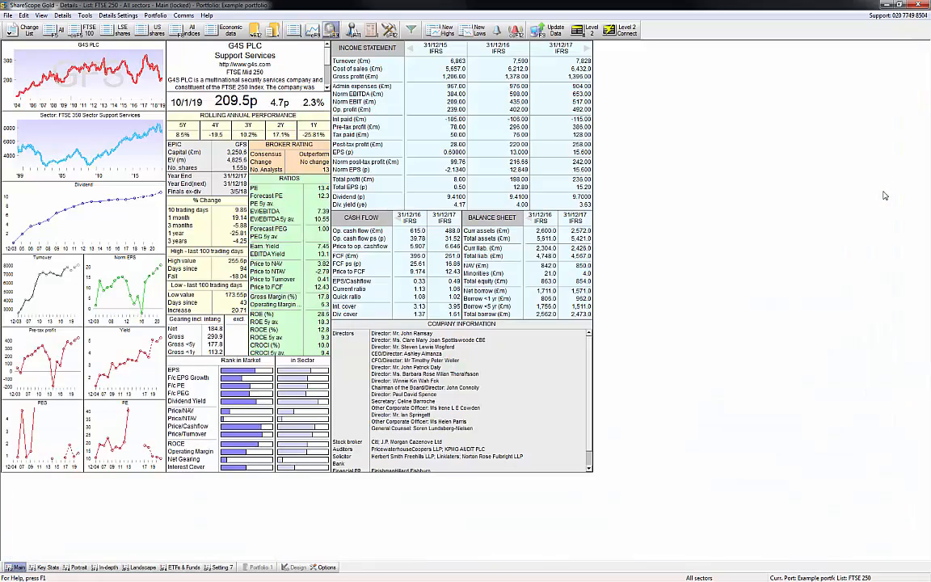
pyautogui.press('Down')
pyautogui.press('Down')
pyautogui.press('Down')
pyautogui.press('Down')
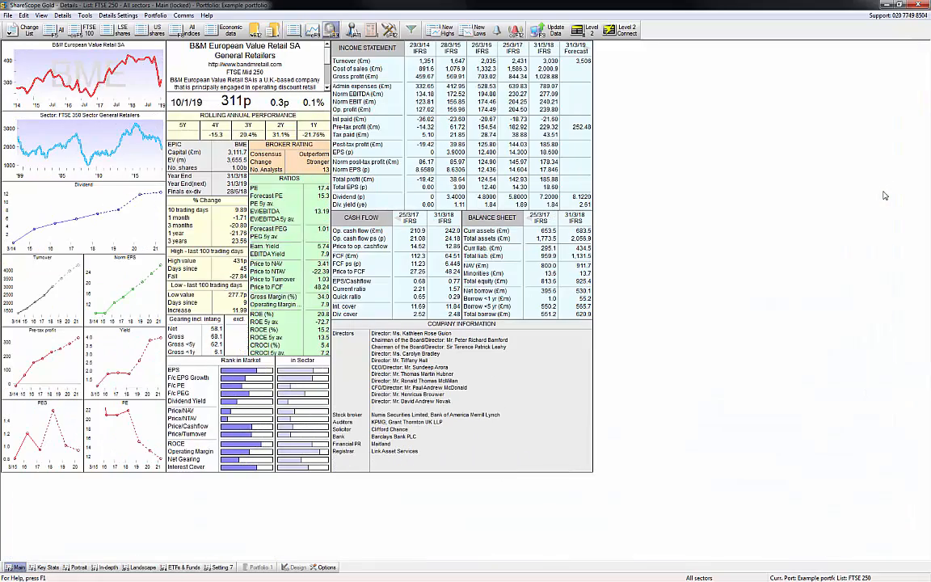
pyautogui.press('Escape')
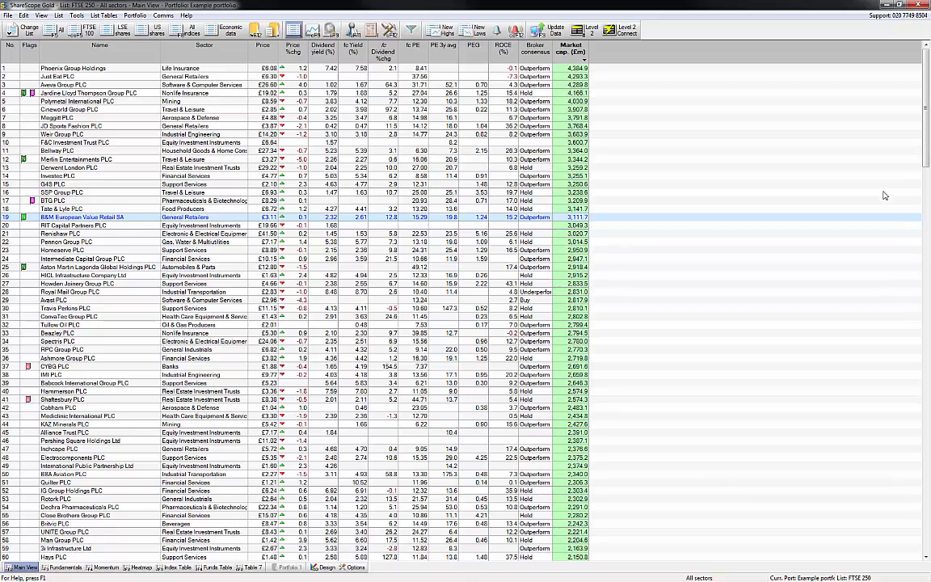
# Move the share selection down the list to Homeserve PLC and back up to SSP Group PLC
pyautogui.press('Down')
pyautogui.press('Down')
pyautogui.press('Down')
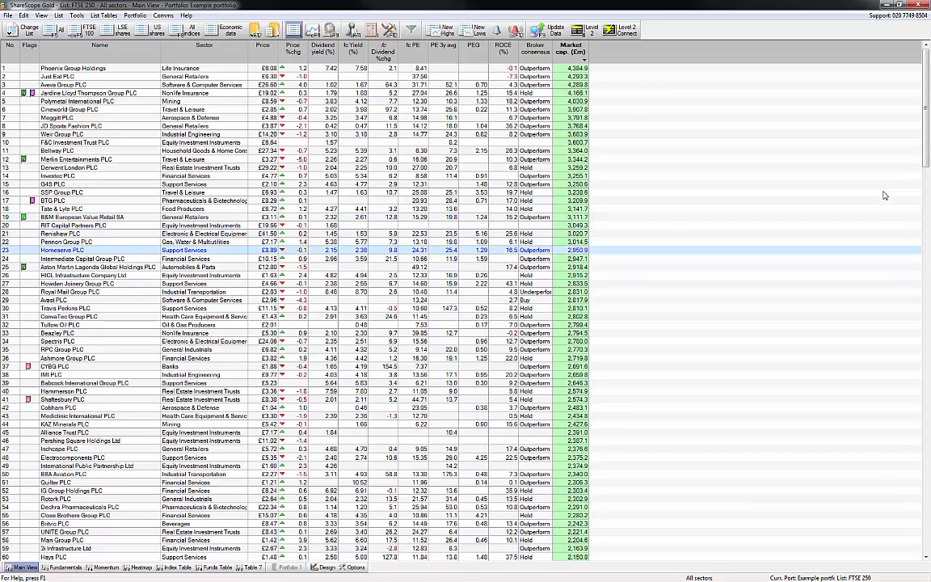
pyautogui.press('Up')
pyautogui.press('Up')
pyautogui.press('Up')
pyautogui.press('Up')
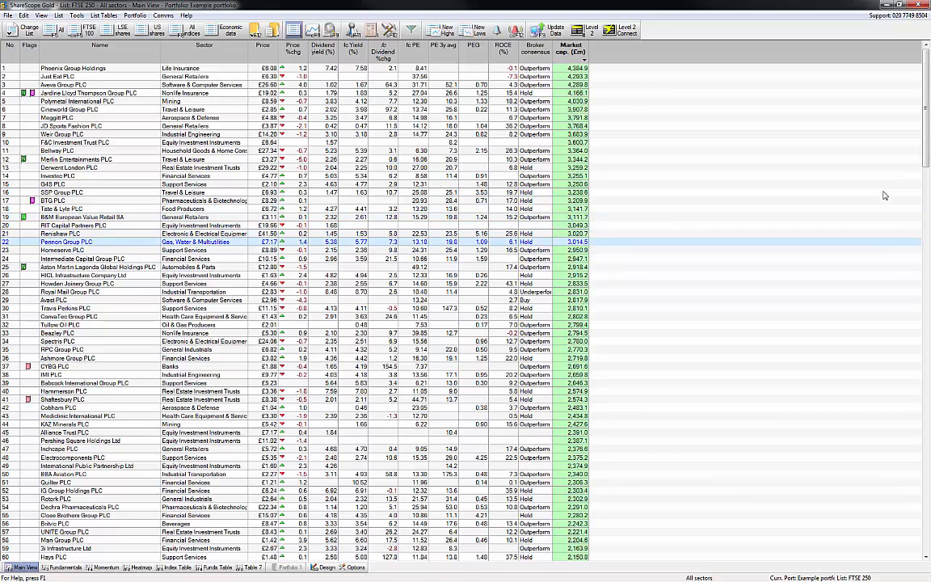
pyautogui.press('Up')
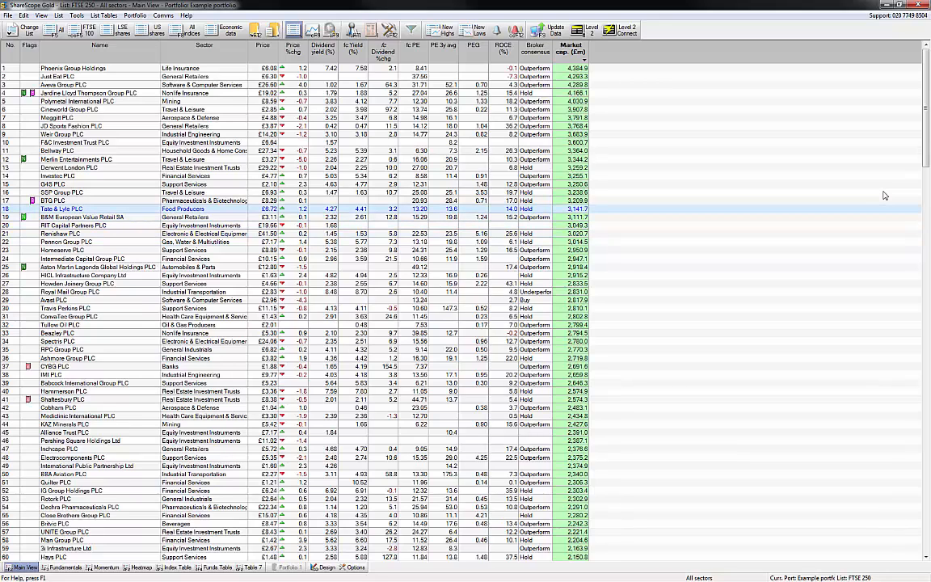
pyautogui.press('Up')
pyautogui.press('Up')
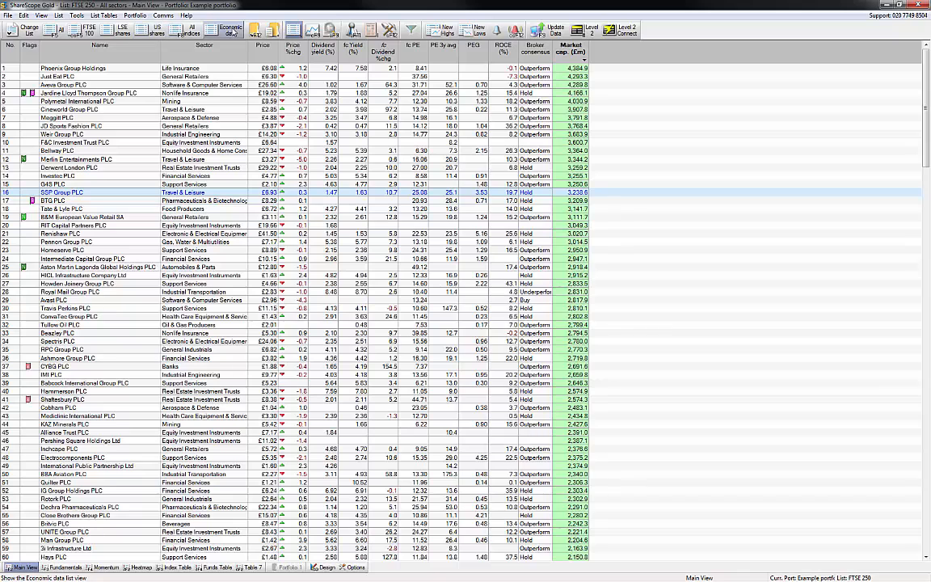
# Display the FTSE 100 list, switch to the Economic data list, and return to the FTSE 100 list
pyautogui.click(85, 31)
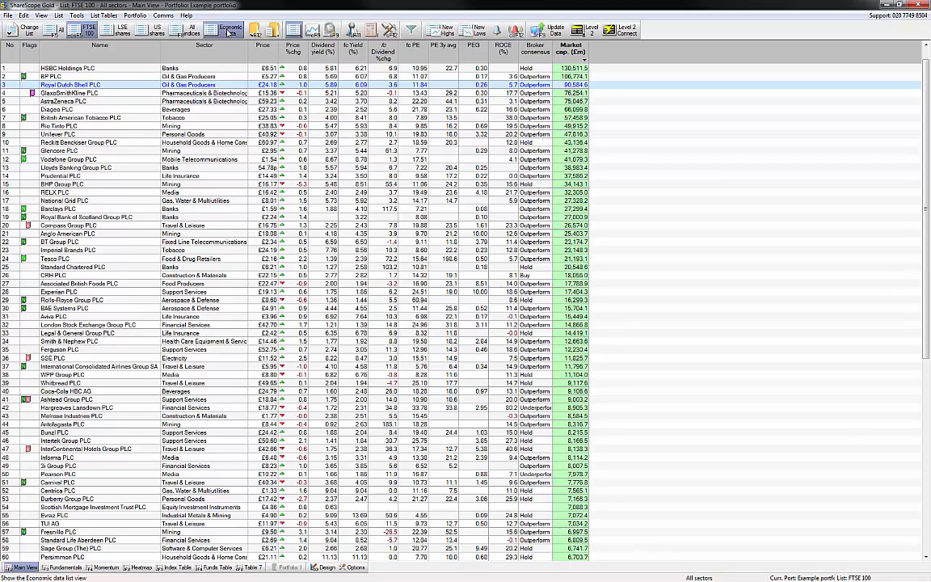
pyautogui.click(229, 33)
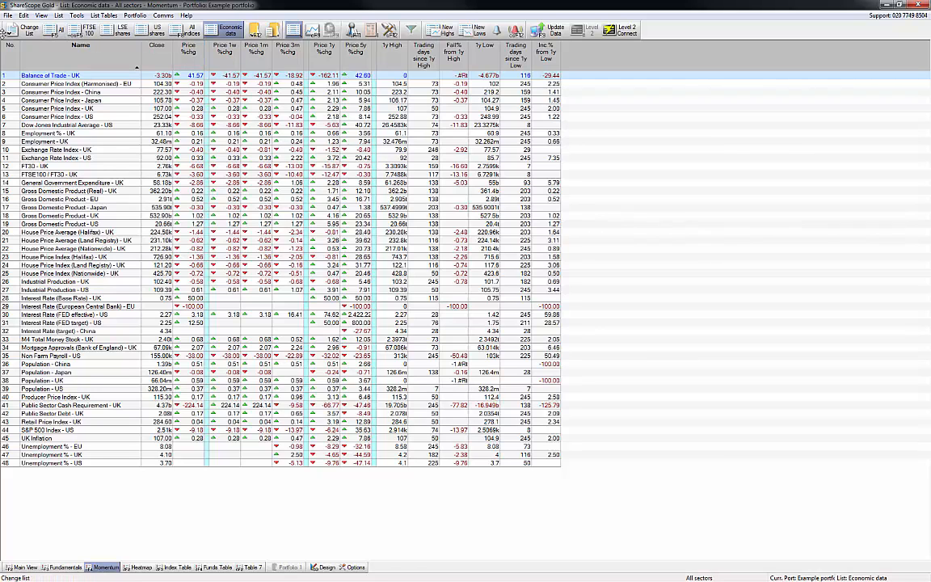
pyautogui.click(86, 29)
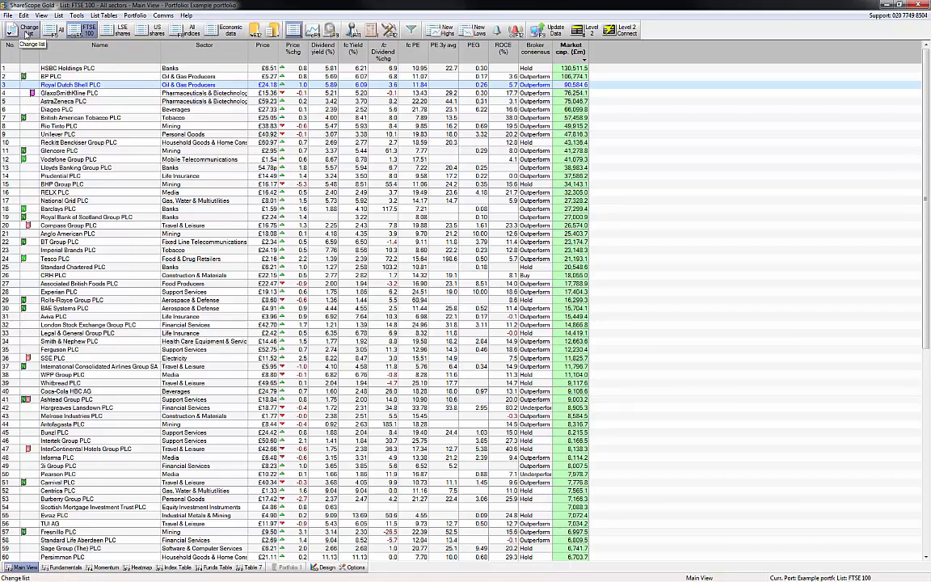
# Examine the available UK / LSE lists, indices and ETFs, funds & bonds lists, keeping the FTSE 100 list
pyautogui.click(26, 32)
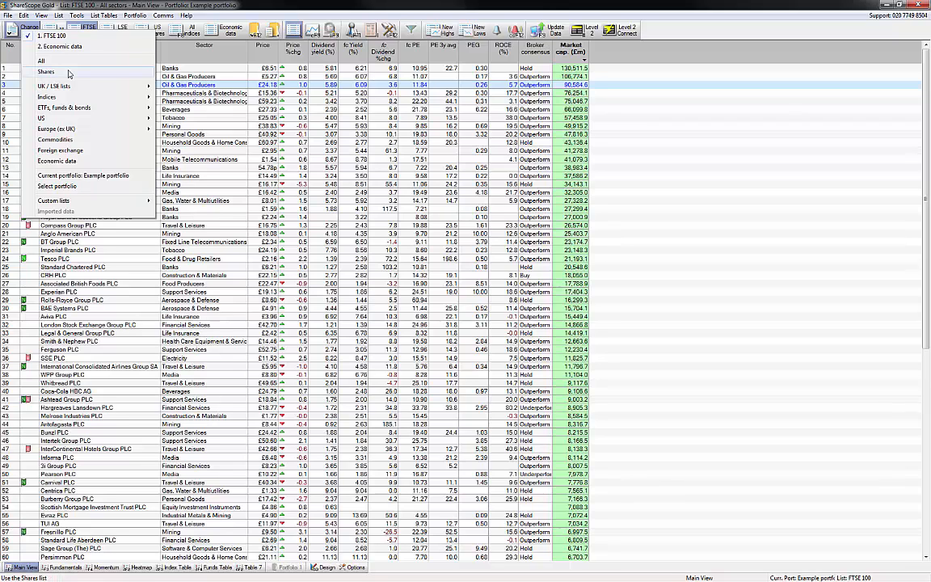
pyautogui.moveTo(49, 86)
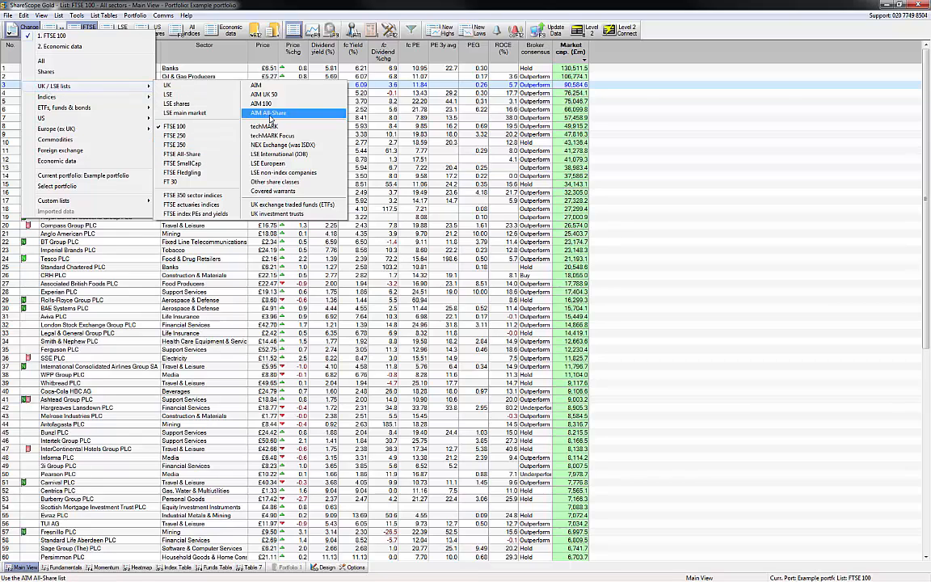
pyautogui.moveTo(126, 101)
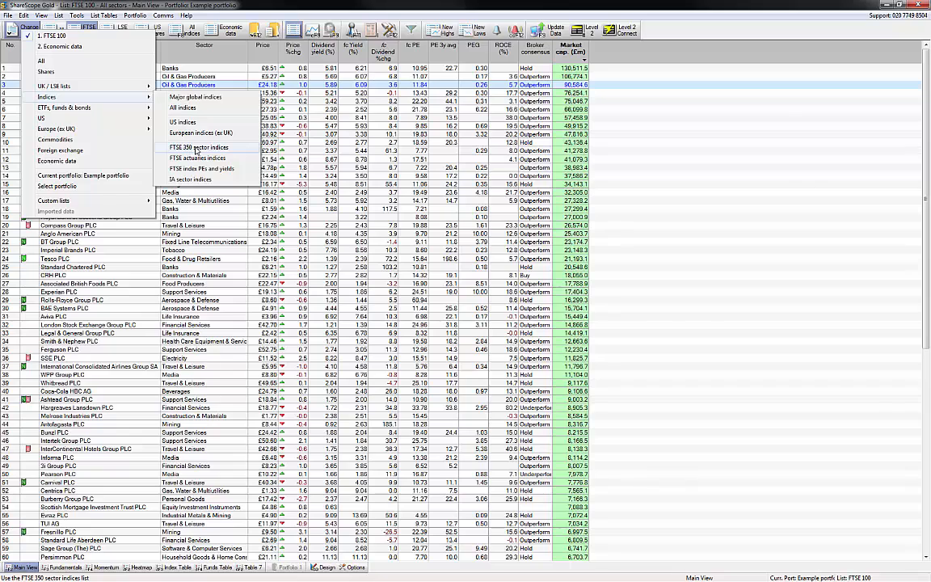
pyautogui.moveTo(93, 107)
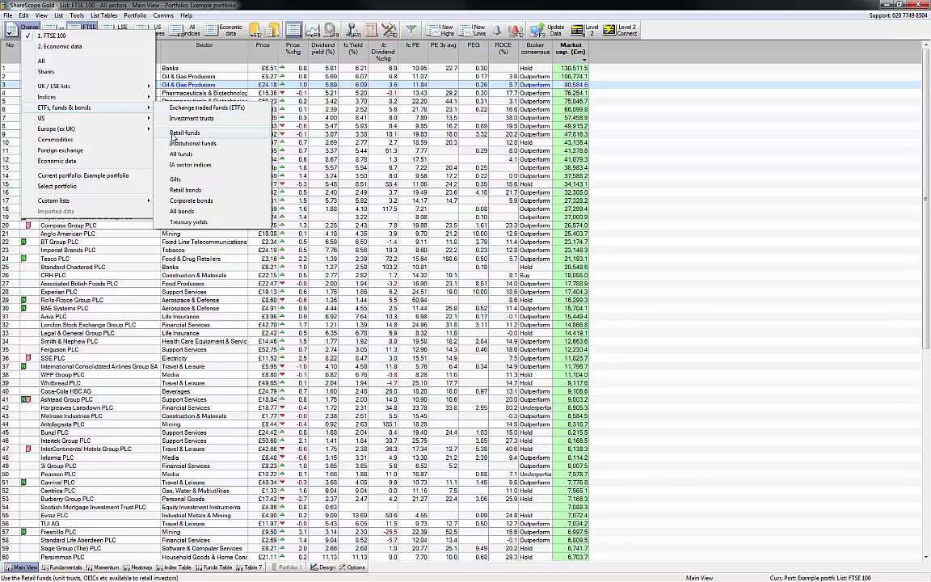
pyautogui.moveTo(55, 121)
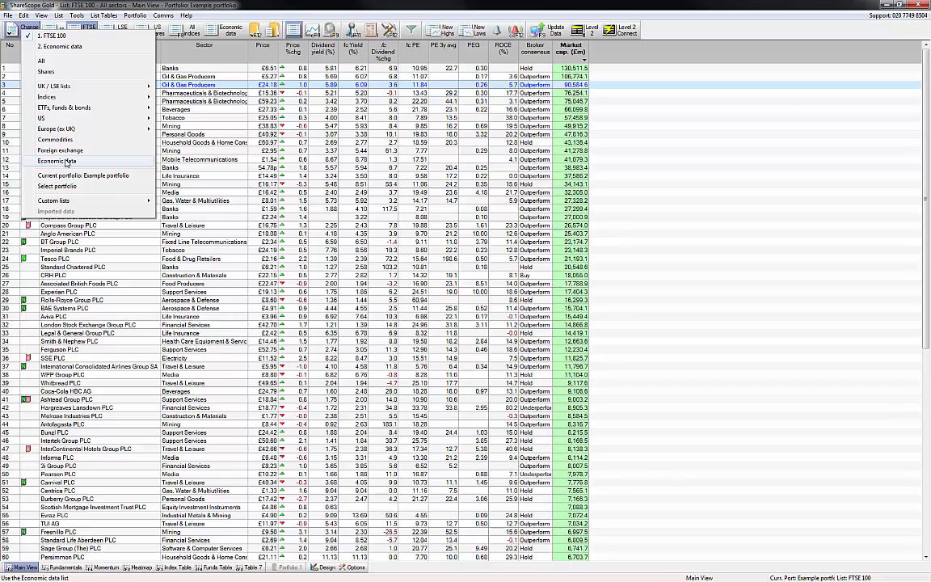
pyautogui.click(187, 77)
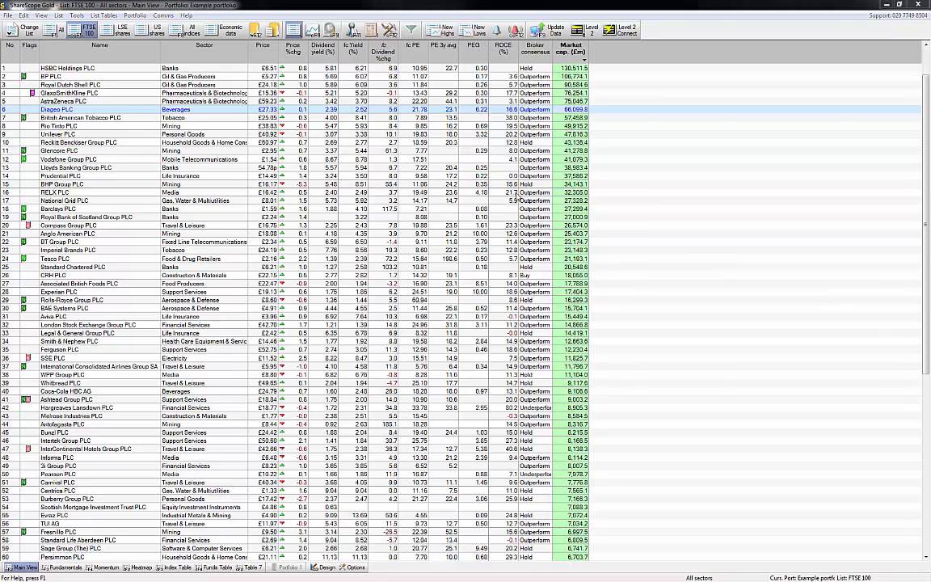
# Open Diageo PLC's price graph and switch it to Vodafone Group PLC using the search term "vod"
pyautogui.moveTo(462, 145)
pyautogui.doubleClick(576, 111)
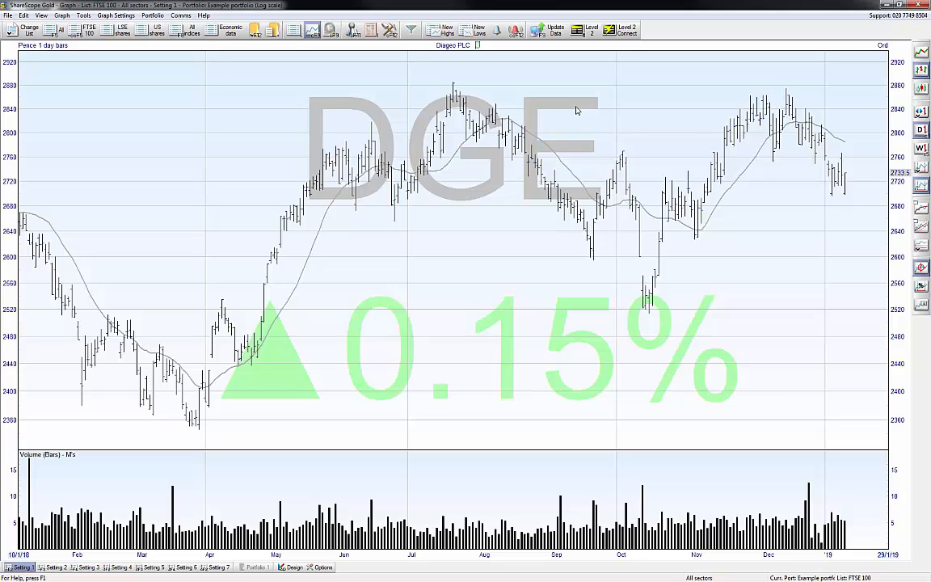
pyautogui.write('v')
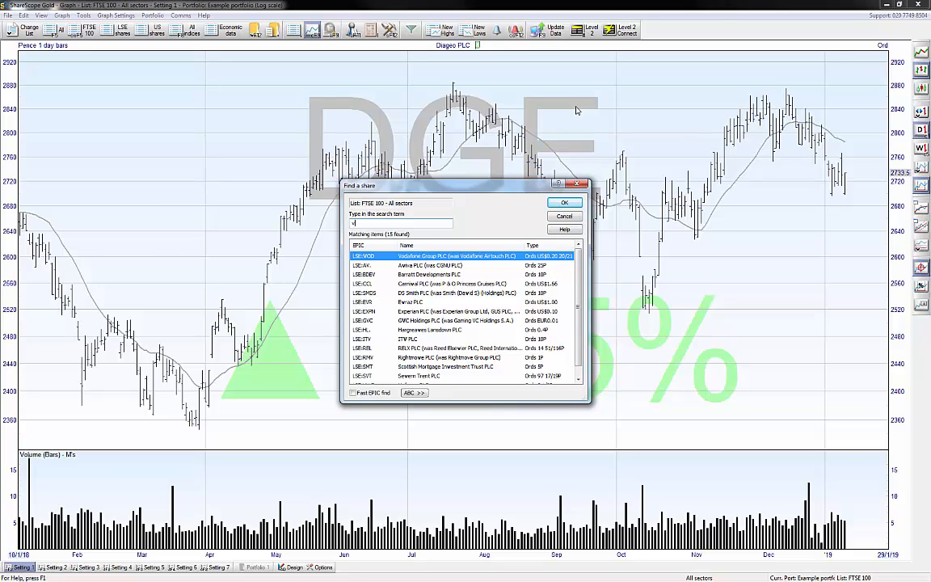
pyautogui.write('od')
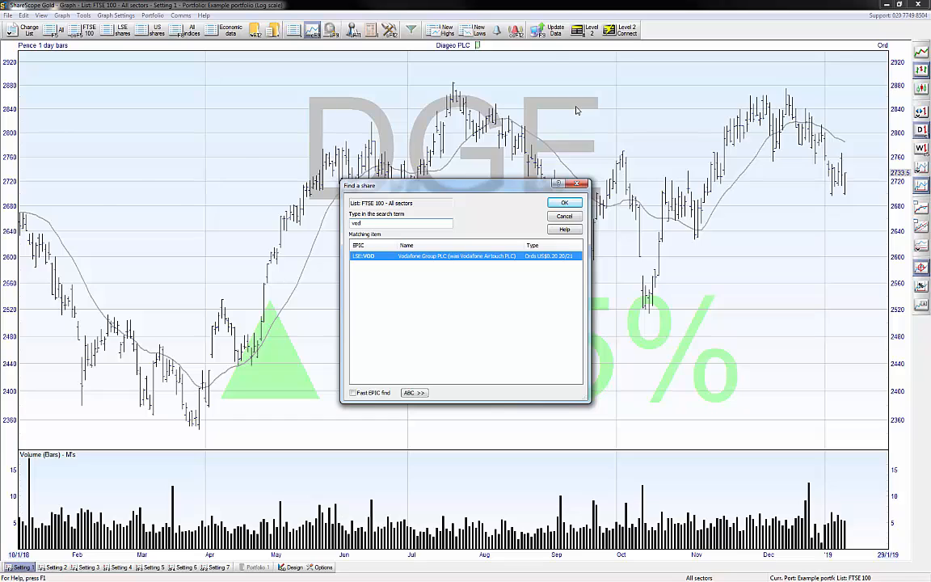
pyautogui.press('Return')
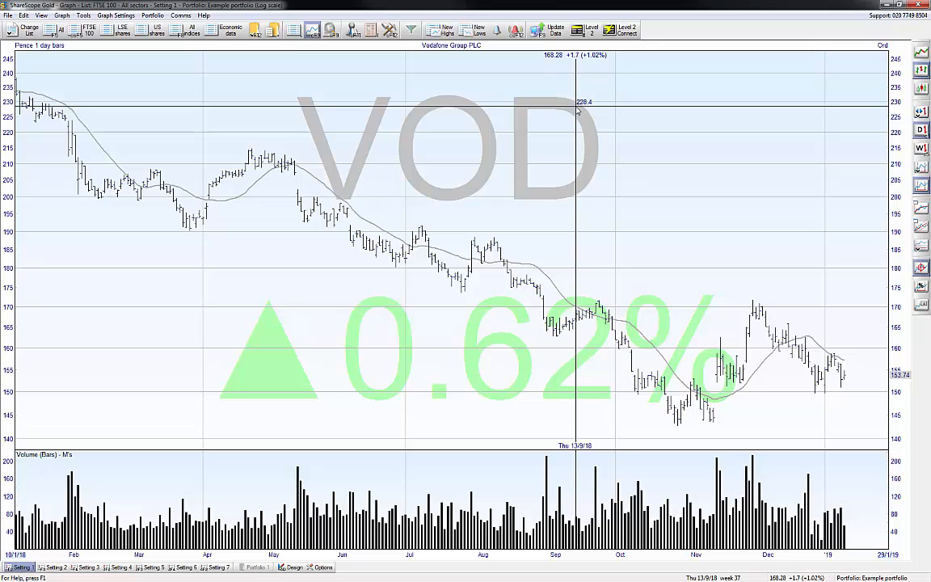
# Search for a share by the company name "hsbc" and clear the search term
pyautogui.write('hsbc')
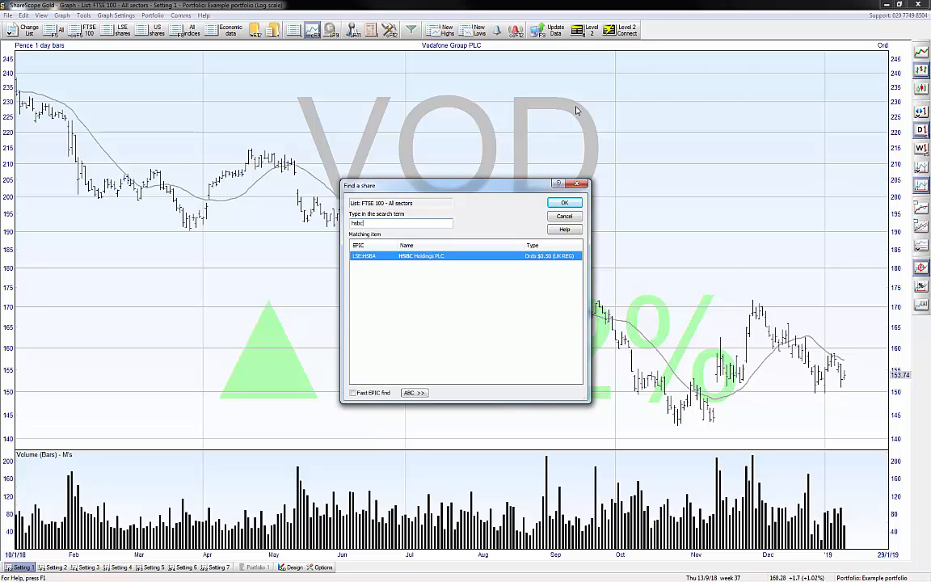
pyautogui.press('BackSpace')
pyautogui.press('BackSpace')
pyautogui.press('BackSpace')
pyautogui.press('BackSpace')
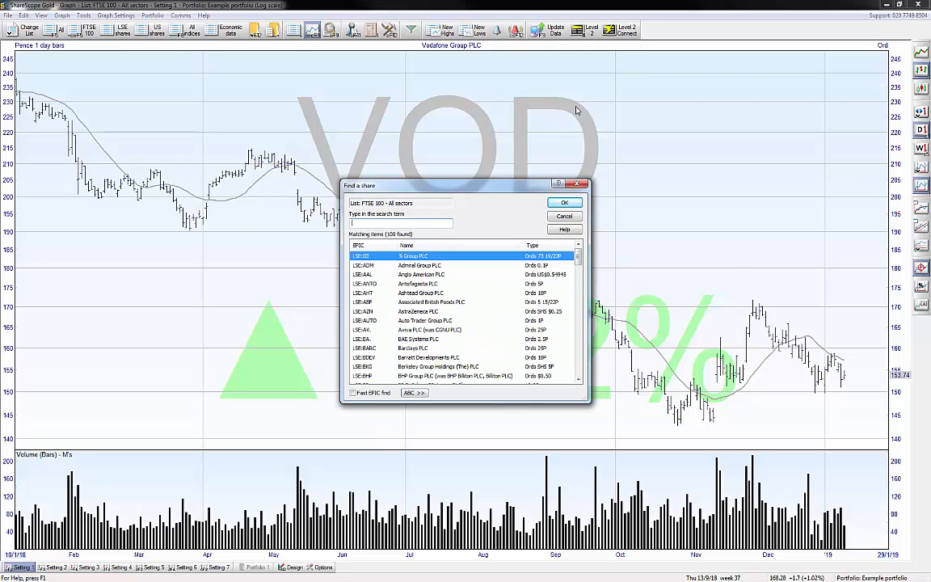
# Search for a share by the EPIC code "gsk" and clear the search term
pyautogui.write('gsk')
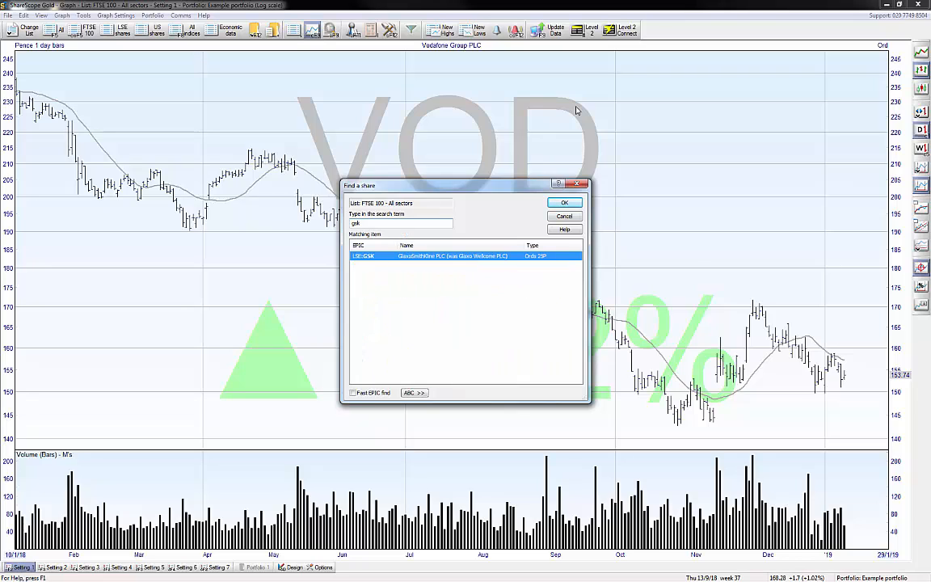
pyautogui.press('BackSpace')
pyautogui.press('BackSpace')
pyautogui.press('BackSpace')
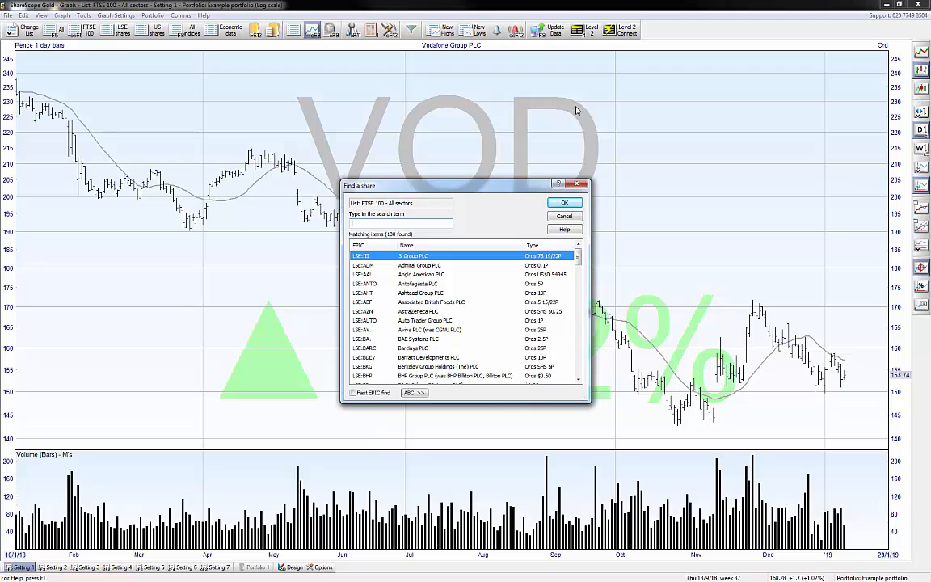
# Search for shares by the partial ISIN "gb0006" and widen the Find a share dialog
pyautogui.write('gb00')
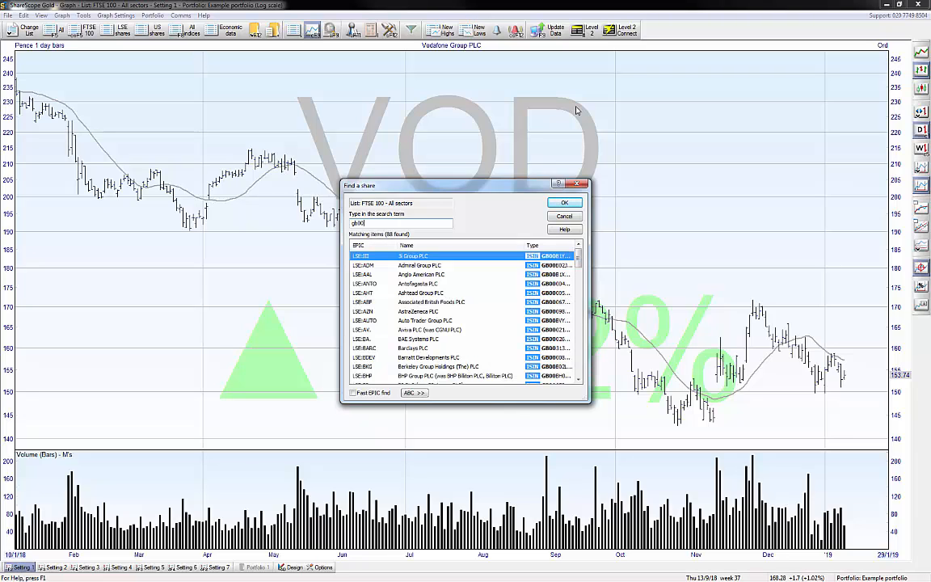
pyautogui.write('06')
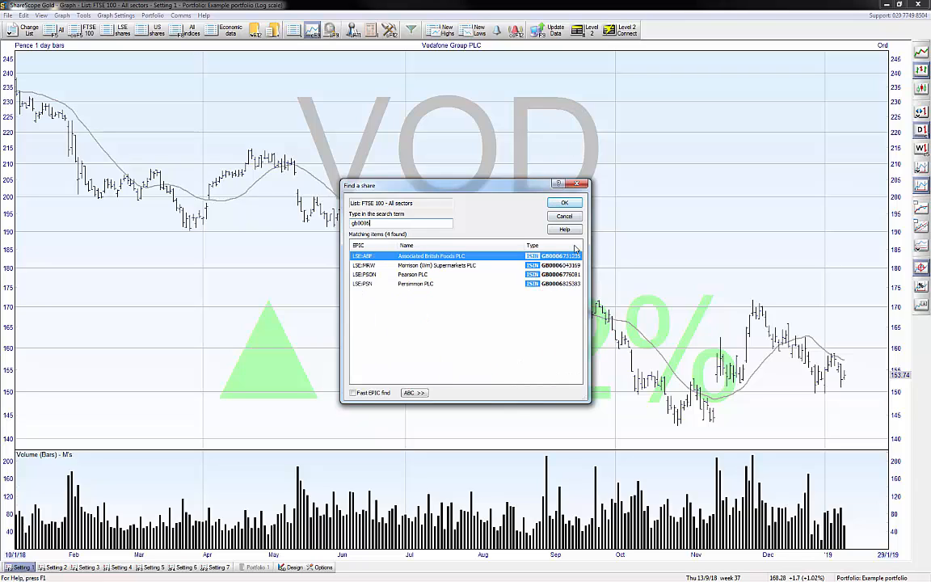
pyautogui.moveTo(593, 259); pyautogui.dragTo(622, 260)
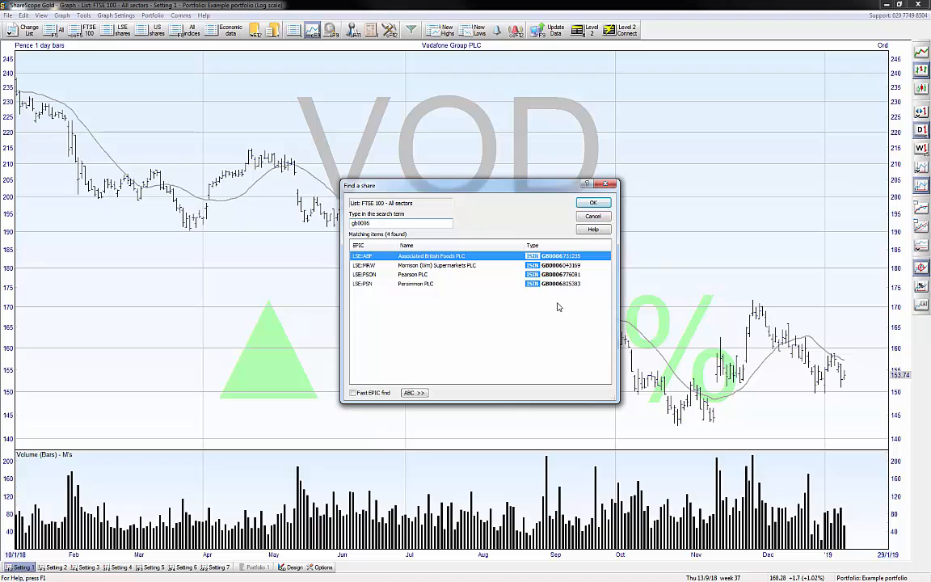
# Replace the search term with "imi" to search the FTSE 100 list, and close the search without choosing a share
pyautogui.press('BackSpace')
pyautogui.press('BackSpace')
pyautogui.press('BackSpace')
pyautogui.press('BackSpace')
pyautogui.press('BackSpace')
pyautogui.press('BackSpace')
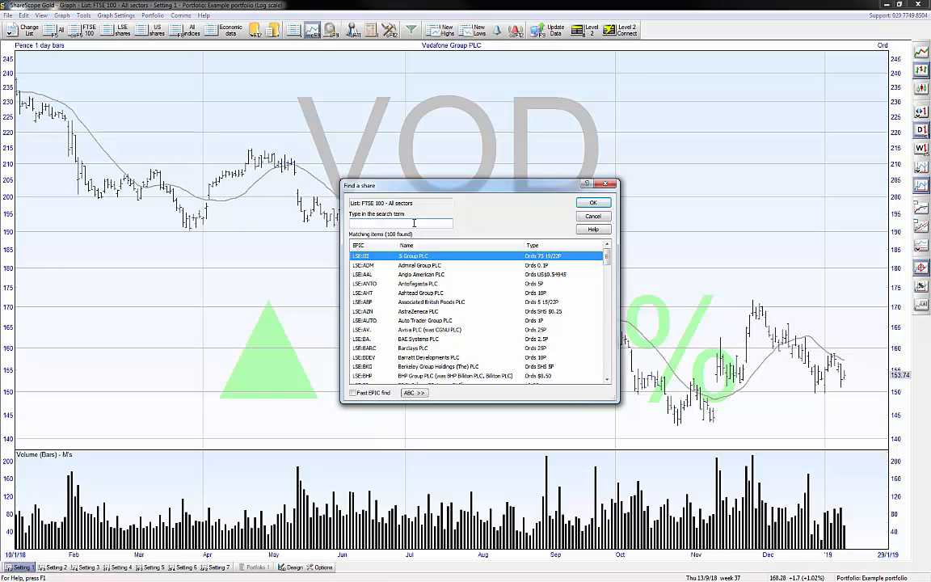
pyautogui.write('imi')
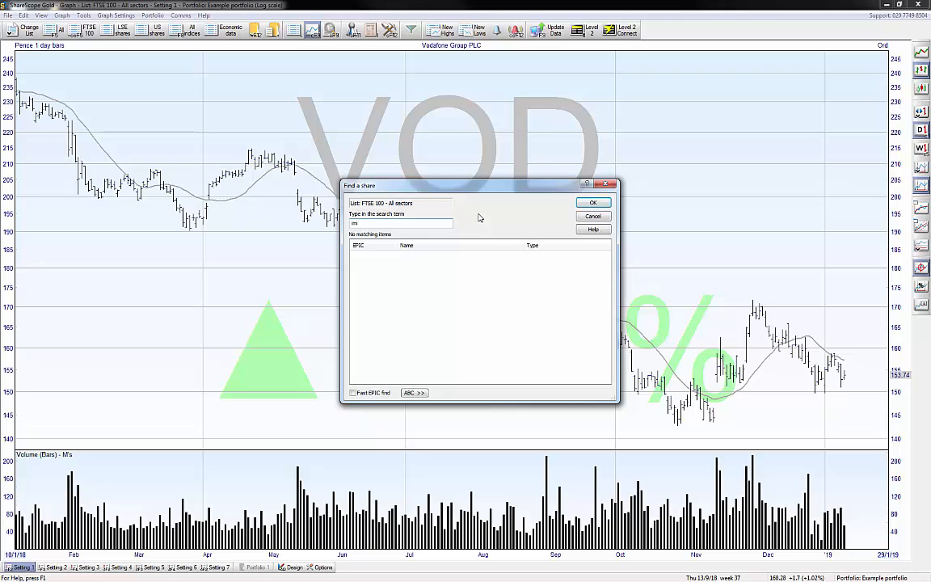
pyautogui.click(594, 217)
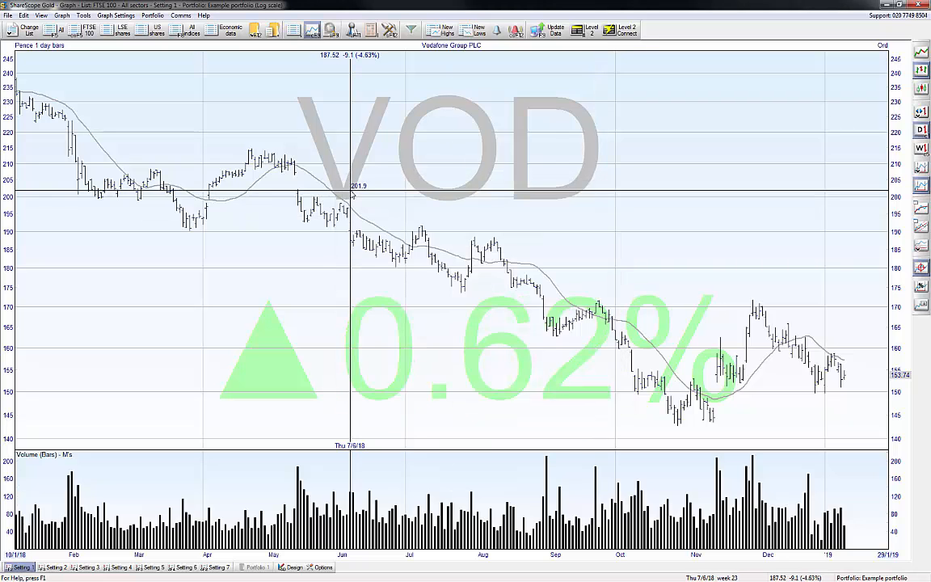
# Switch to the LSE shares list and locate IMI PLC in it with the search term "imi"
pyautogui.click(85, 30)
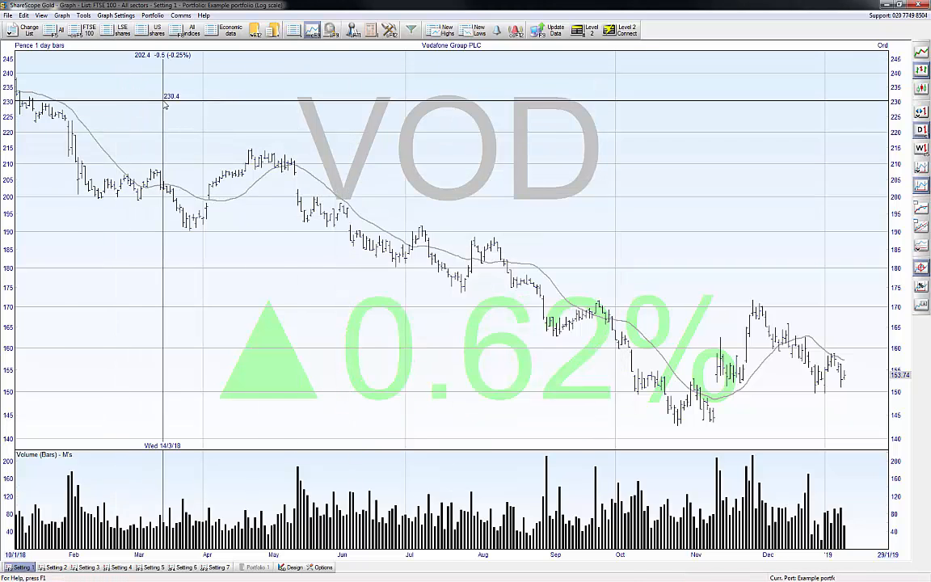
pyautogui.click(118, 32)
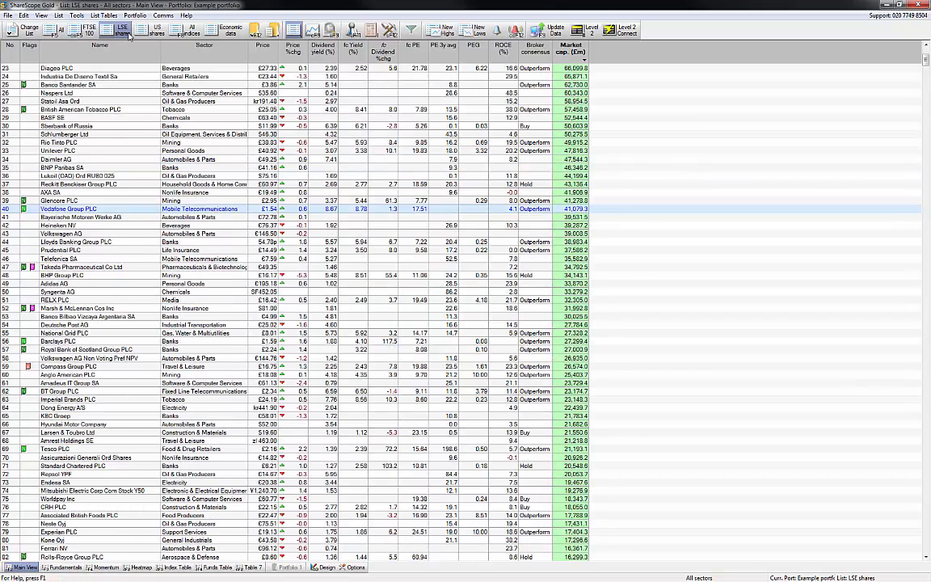
pyautogui.write('imi')
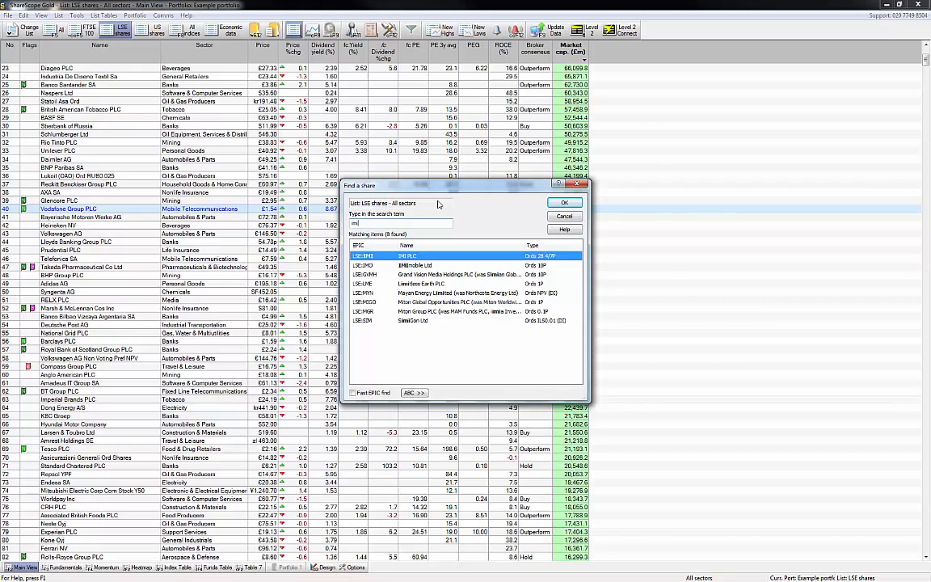
pyautogui.click(564, 204)
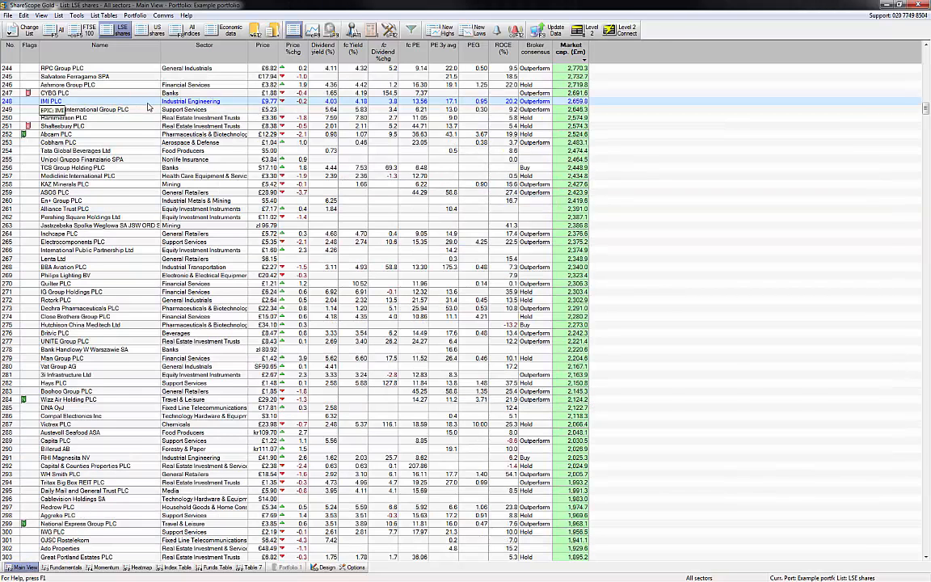
# View IMI PLC's price graph and details, and return to the LSE shares list
pyautogui.doubleClick(135, 98)
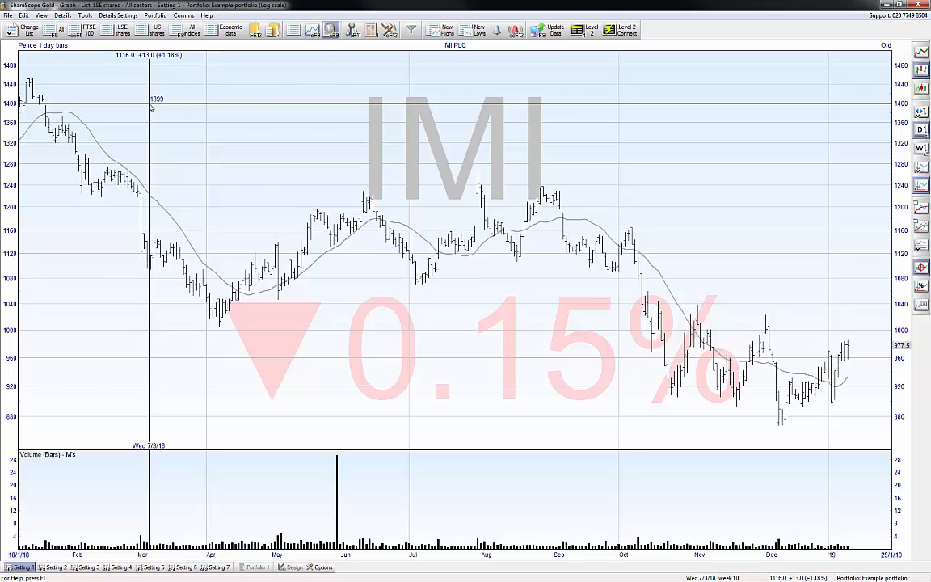
pyautogui.press('d')
pyautogui.press('Escape')
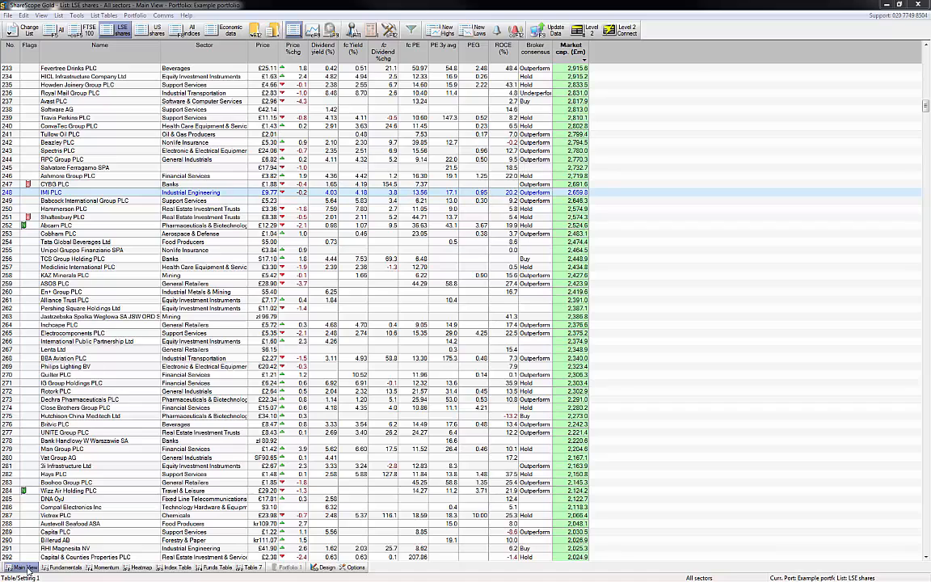
# Switch to the FTSE 100 list and view its Fundamentals, Momentum and Table 7 tables before returning to Main View
pyautogui.click(53, 569)
pyautogui.click(89, 31)
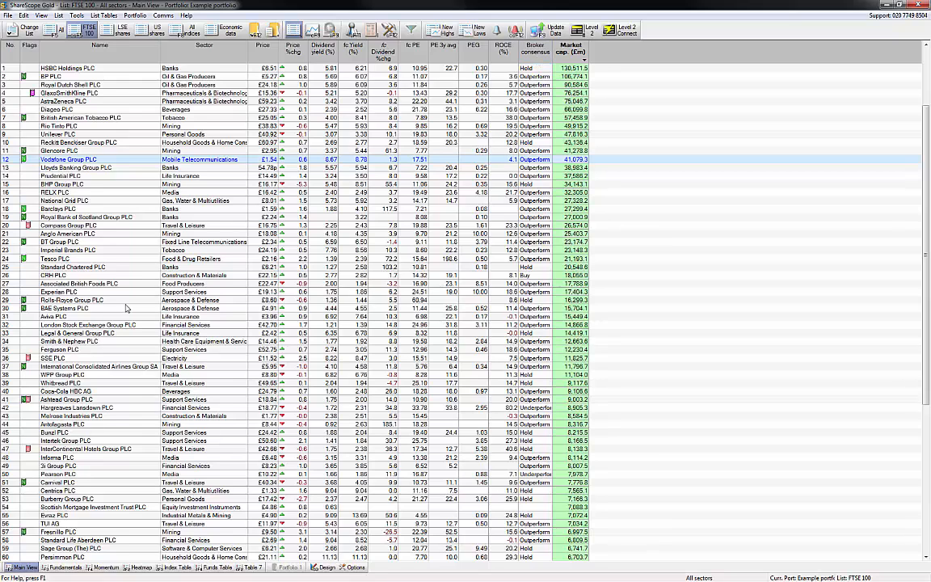
pyautogui.click(65, 568)
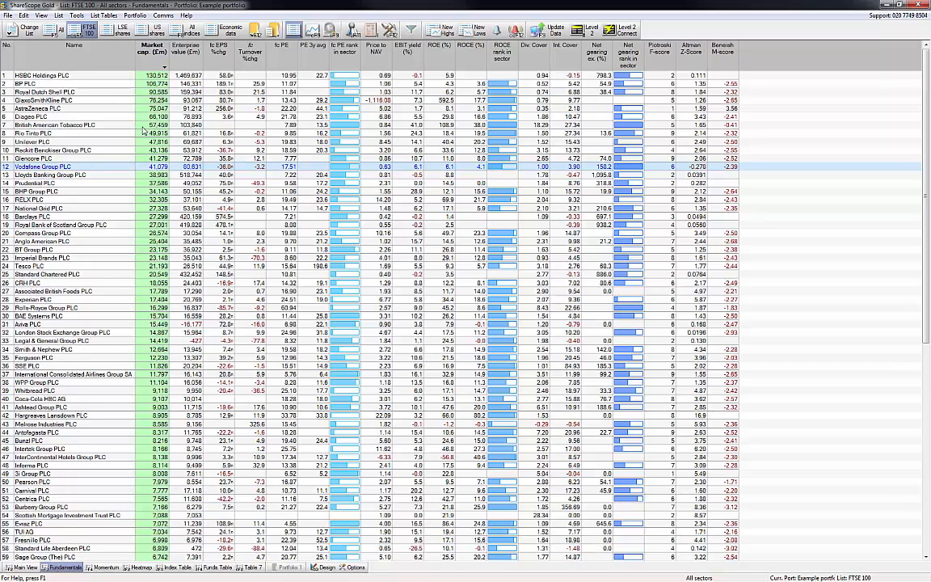
pyautogui.moveTo(143, 134)
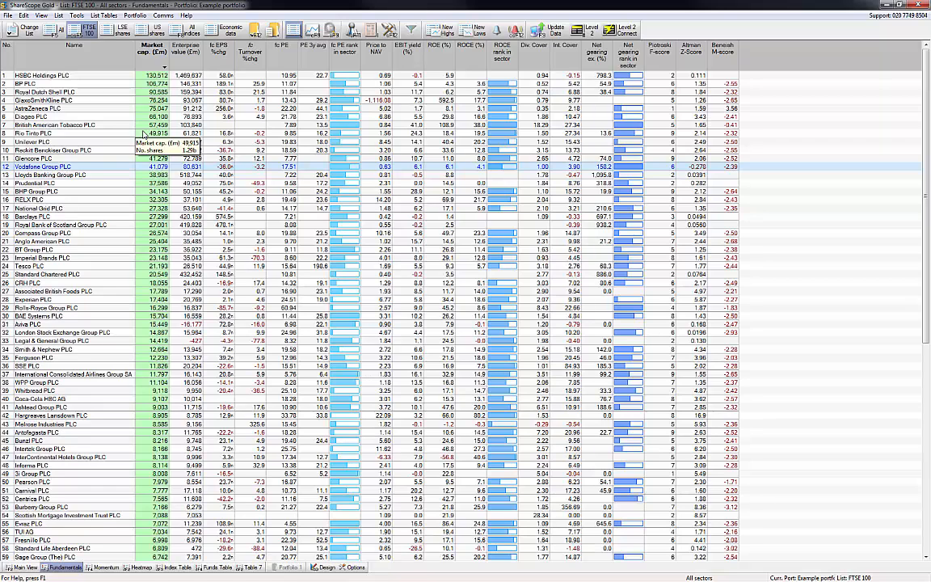
pyautogui.click(103, 568)
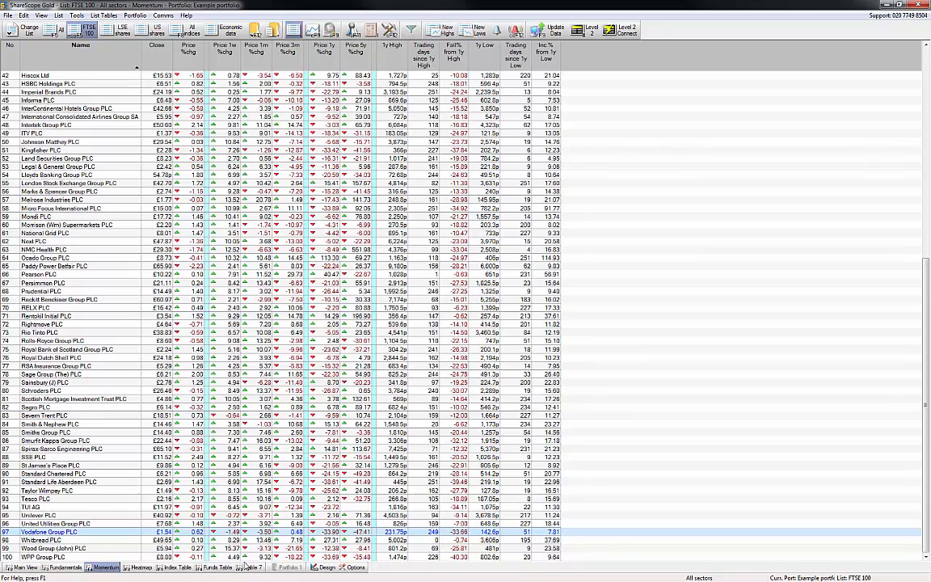
pyautogui.click(250, 568)
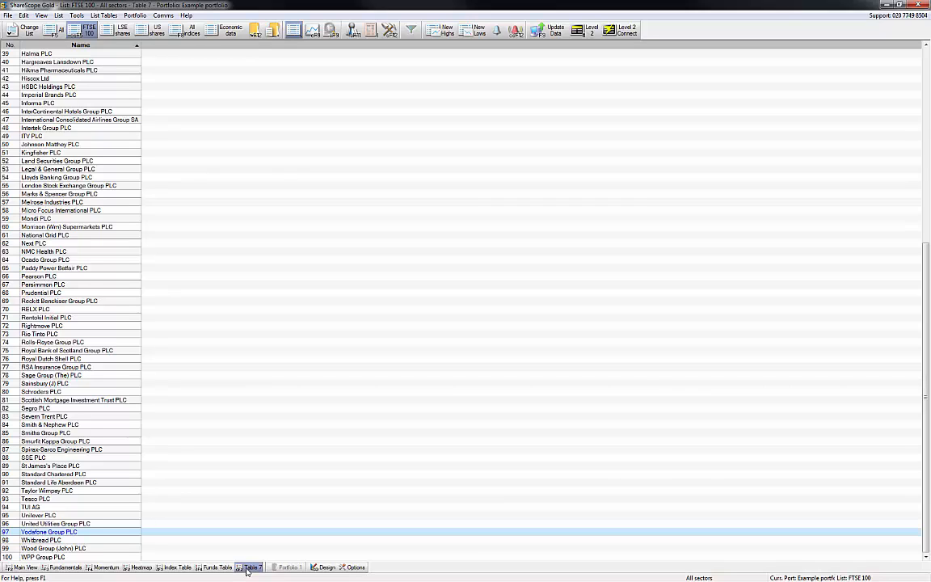
pyautogui.click(24, 568)
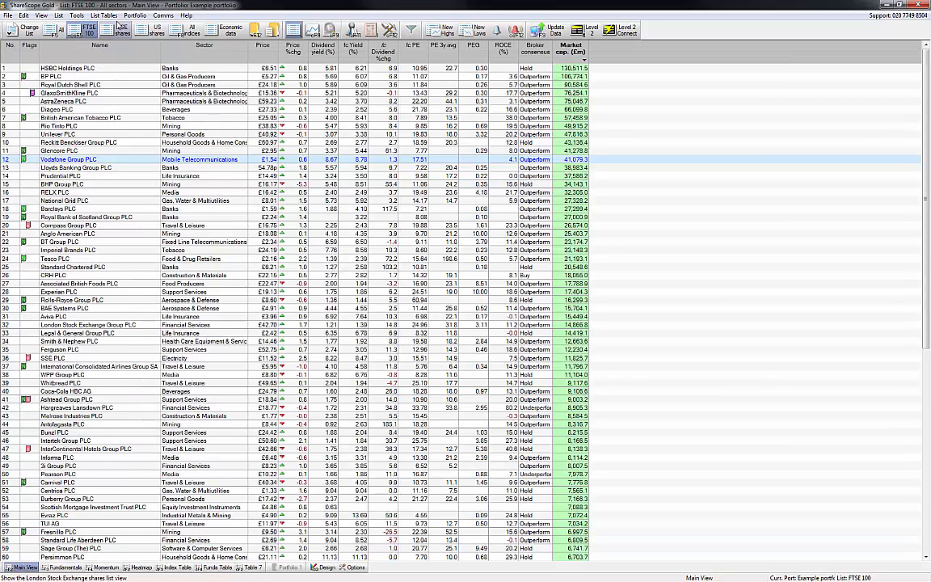
# Look through the full set of list tables and preview Vodafone Group PLC's dividend chart from its list row
pyautogui.click(104, 15)
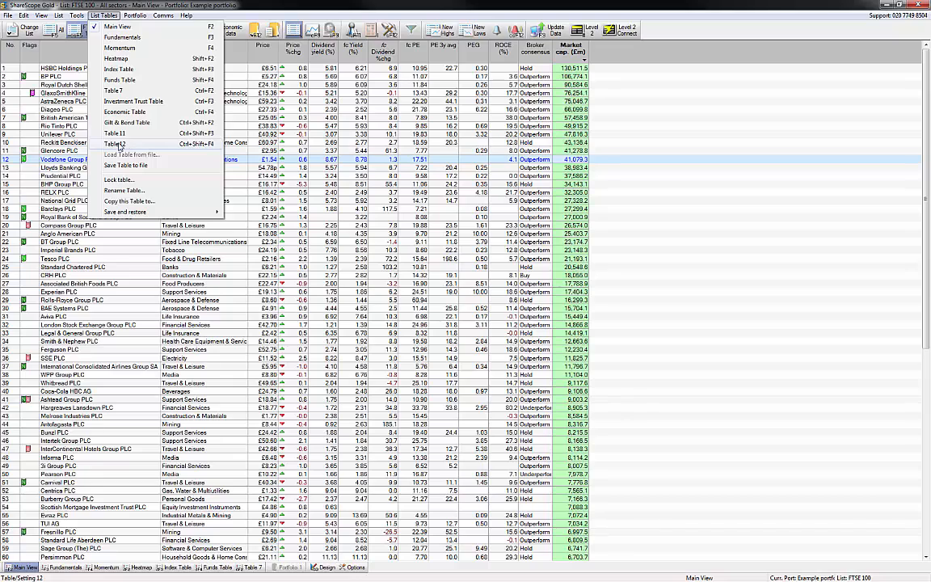
pyautogui.click(408, 173)
pyautogui.moveTo(396, 162)
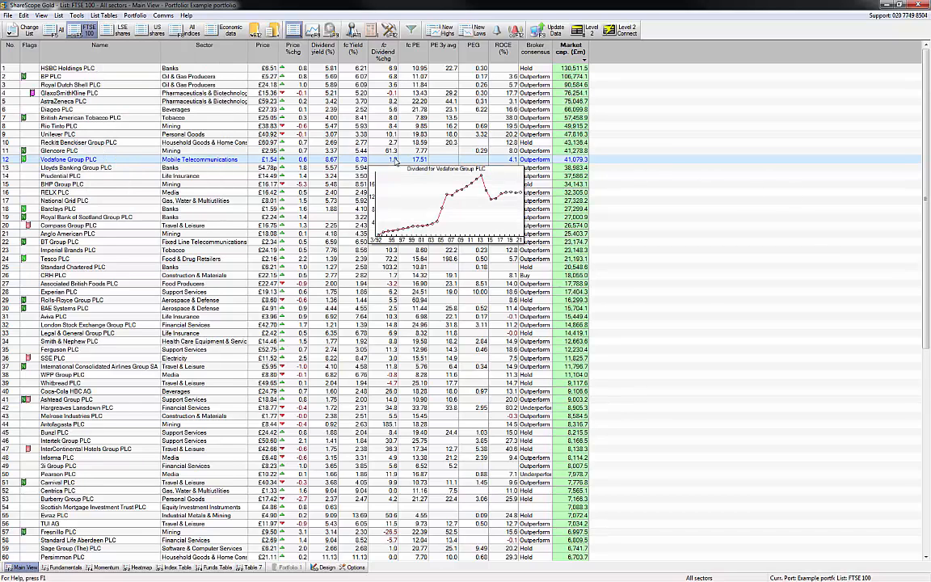
# Open Vodafone Group PLC's price graph and compare graph Settings 1, 2, 3 and 4, finishing on Setting 1
pyautogui.doubleClick(459, 158)
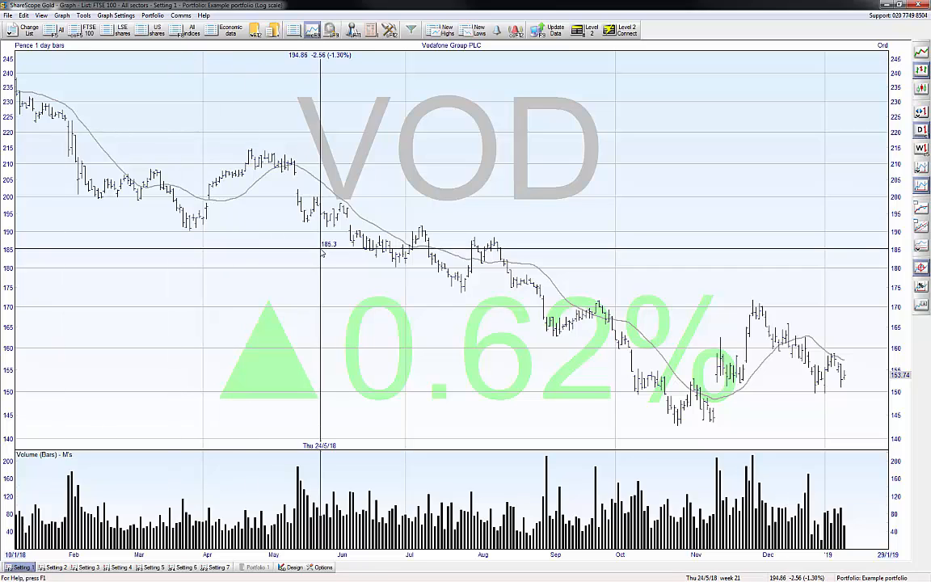
pyautogui.click(54, 568)
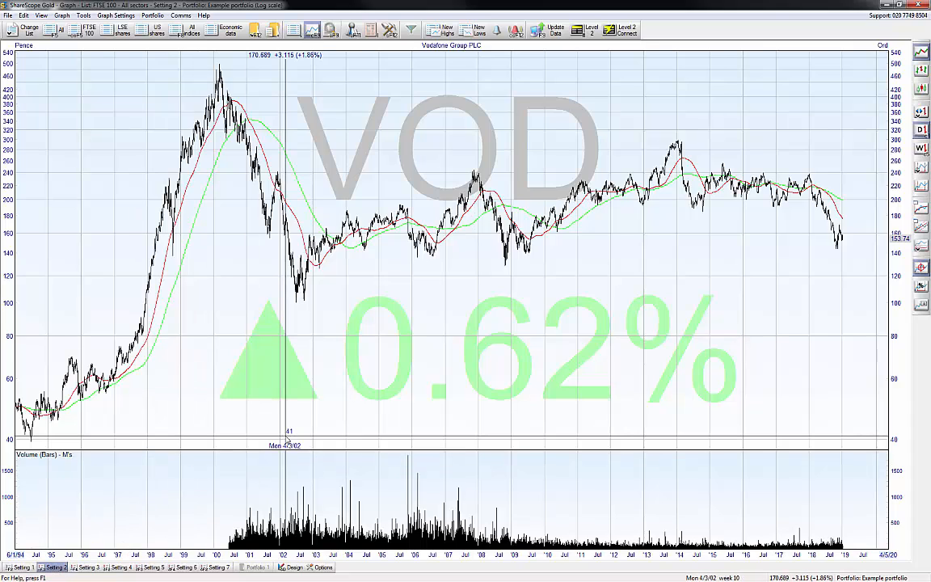
pyautogui.click(29, 568)
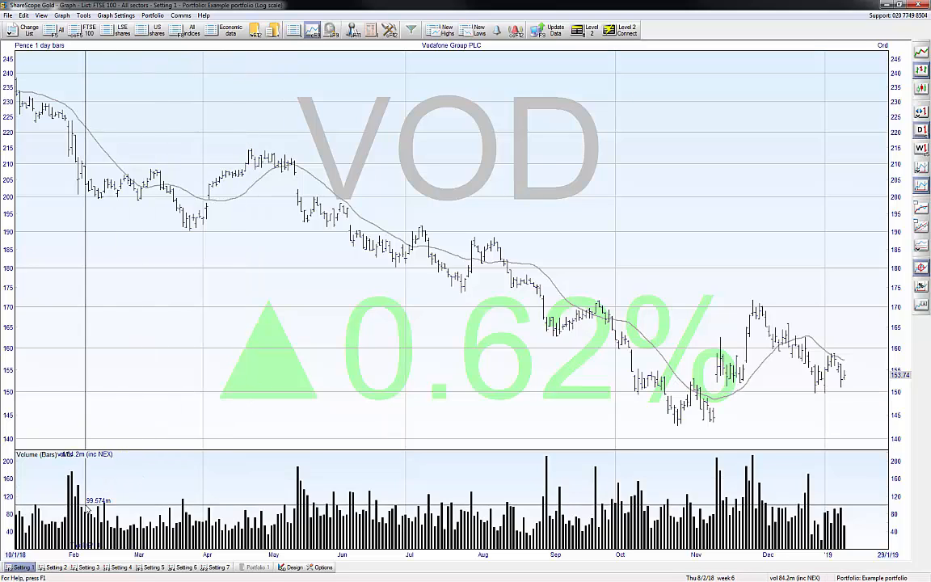
pyautogui.click(52, 568)
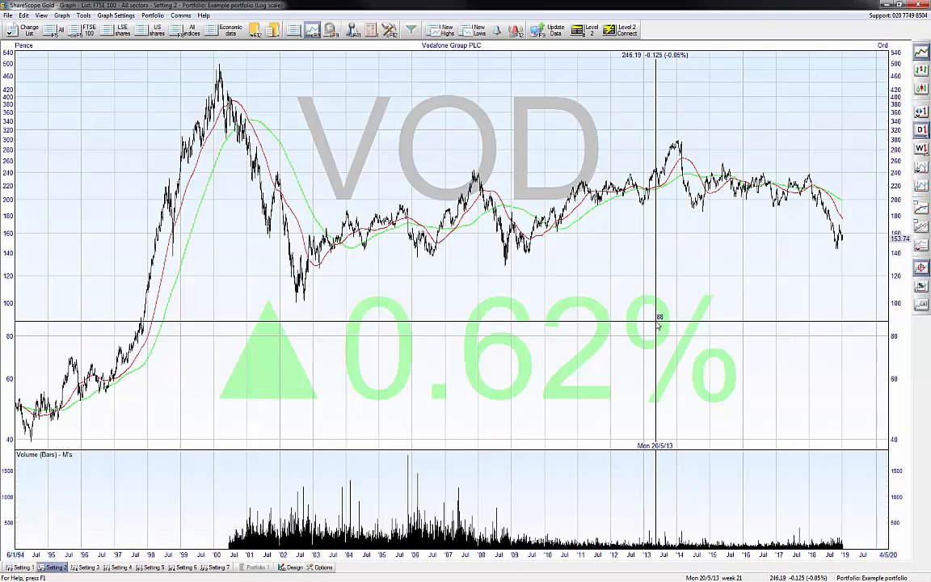
pyautogui.click(86, 568)
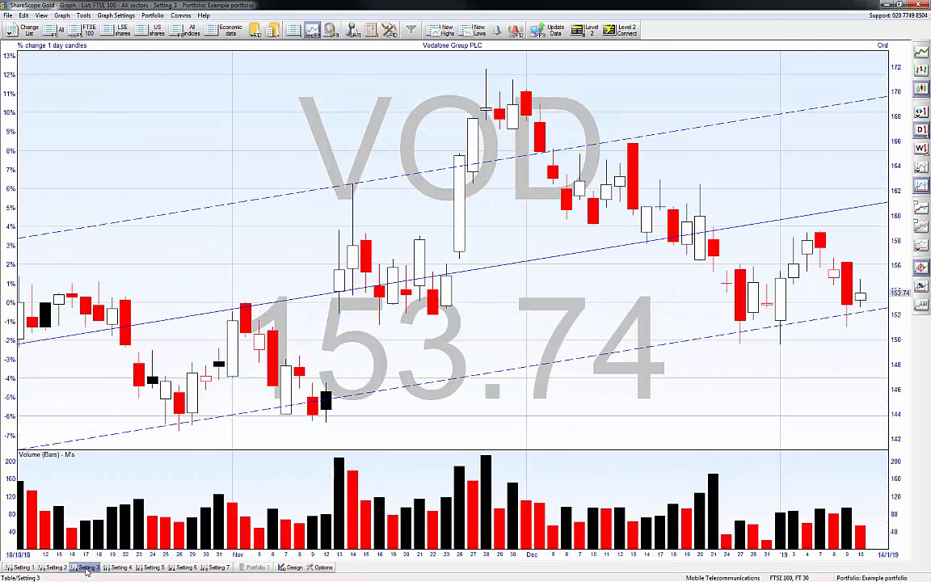
pyautogui.click(120, 568)
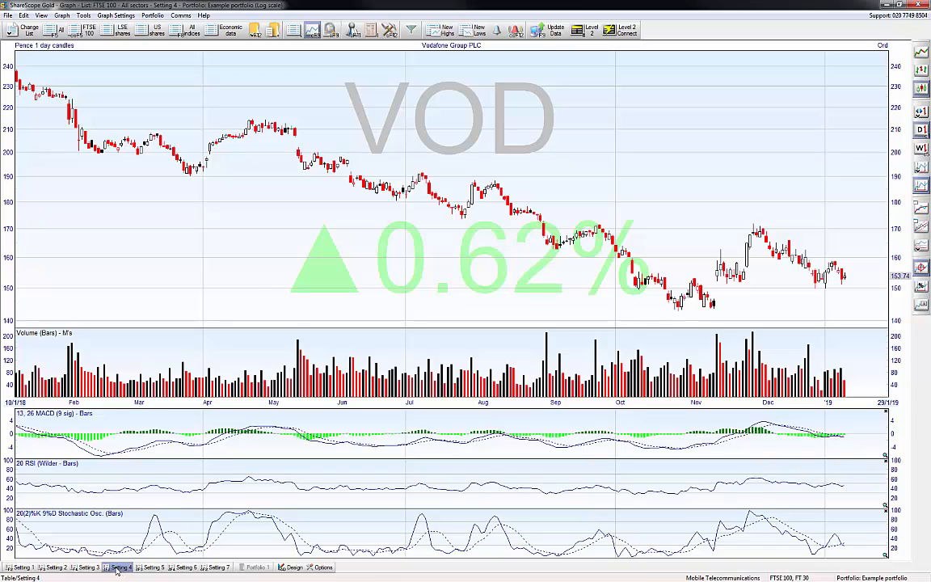
pyautogui.click(18, 567)
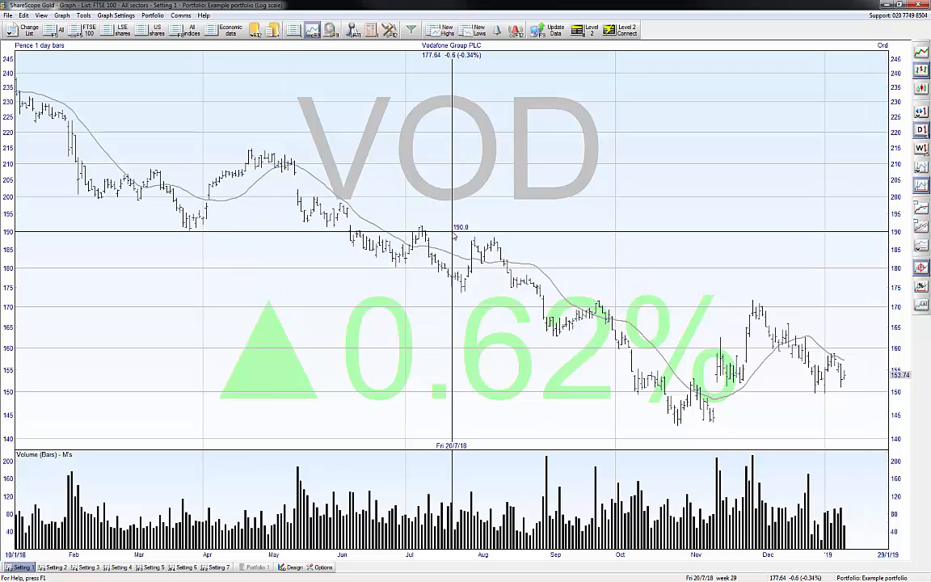
# View Vodafone Group PLC's details in the Main, Key Stats, Portrait and Landscape layouts, and return to the FTSE 100 list
pyautogui.press('F9')
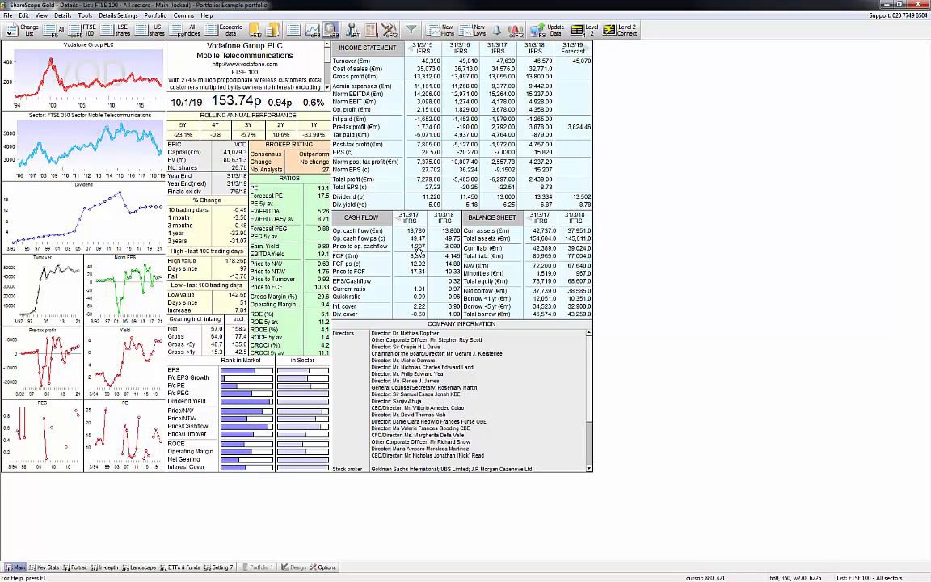
pyautogui.click(47, 568)
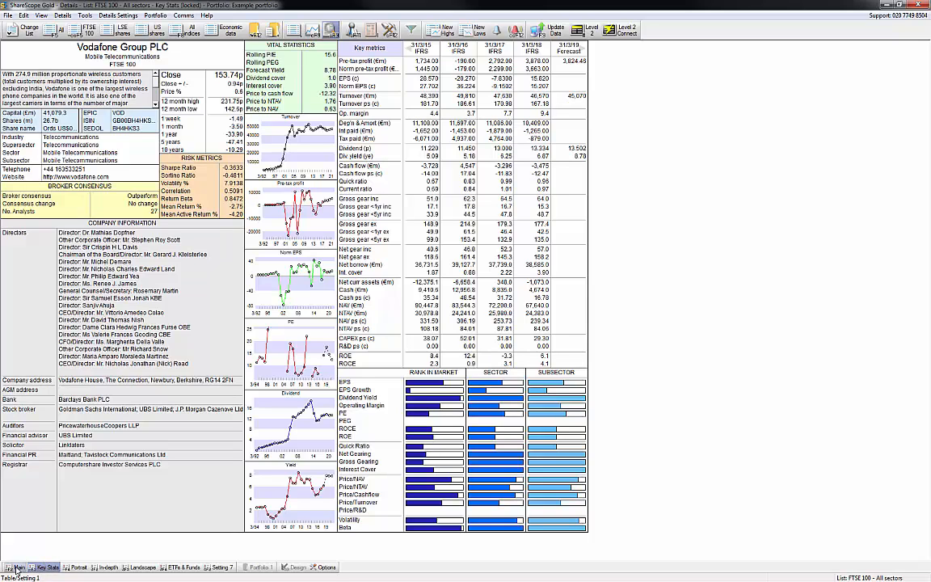
pyautogui.click(81, 568)
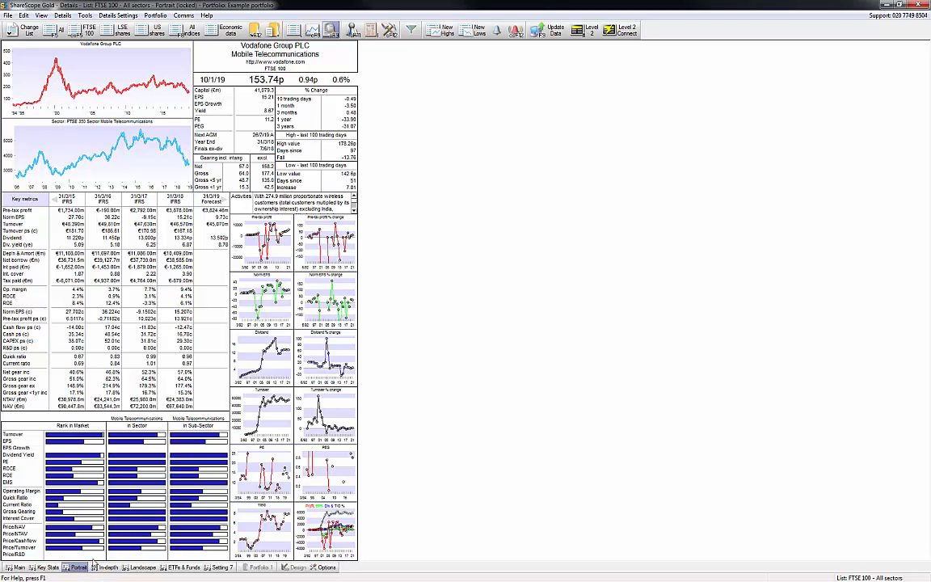
pyautogui.click(131, 568)
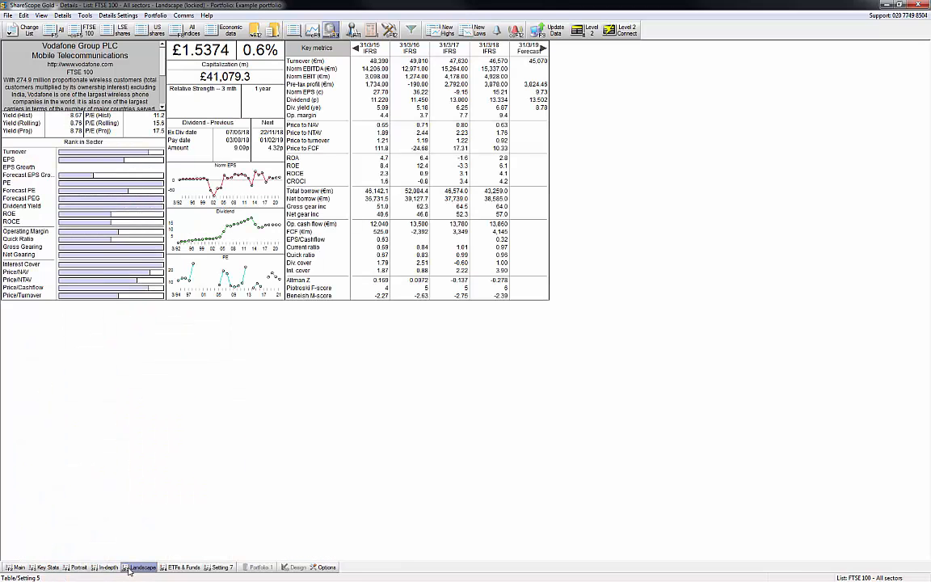
pyautogui.click(14, 567)
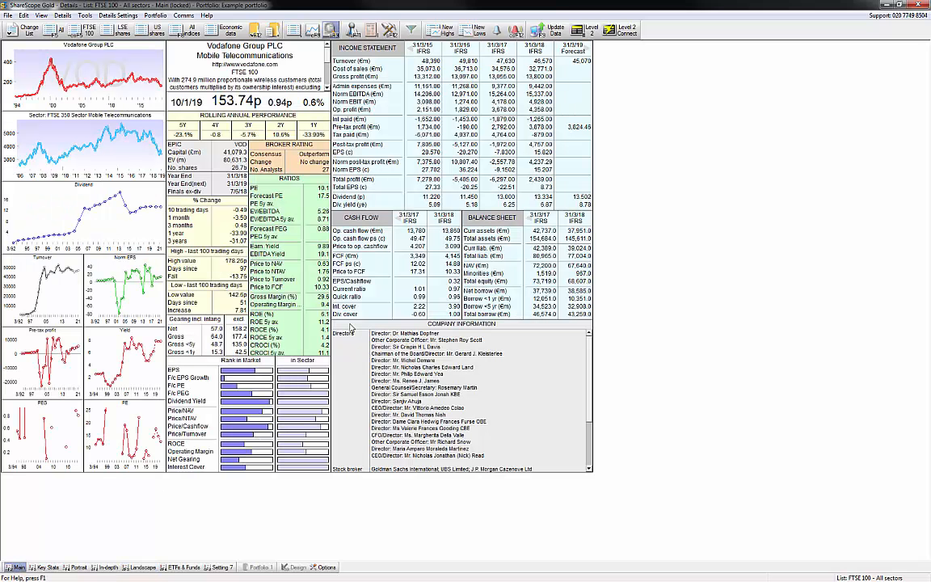
pyautogui.press('Escape')
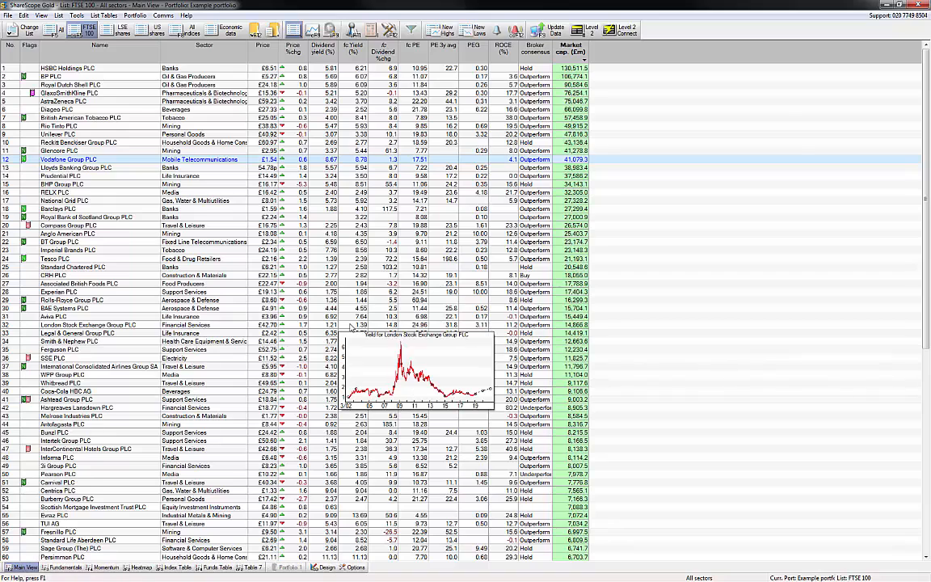
pyautogui.moveTo(334, 310)
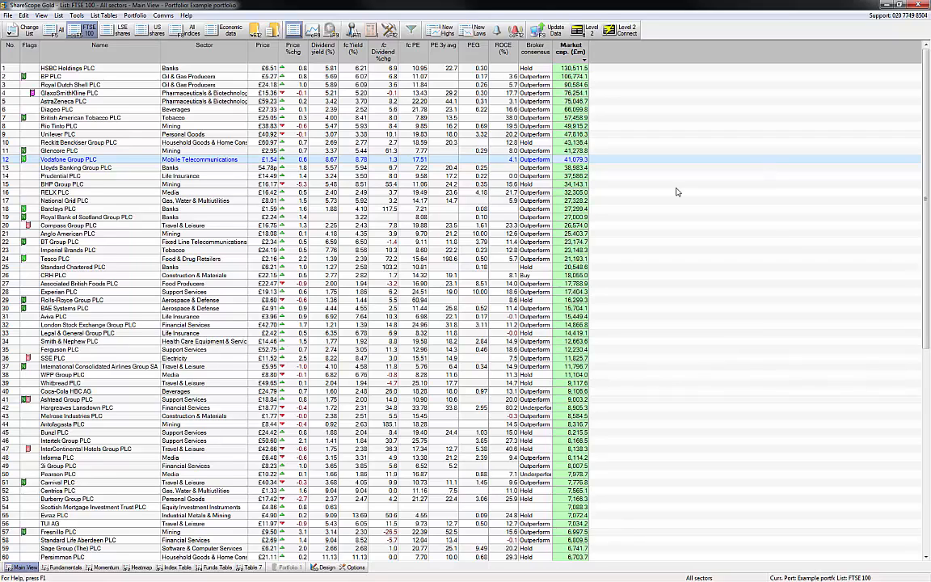
# Sort the FTSE 100 list by Name ascending and descending, and by Price %chg, Dividend yield and fc Yield in descending order
pyautogui.click(98, 52)
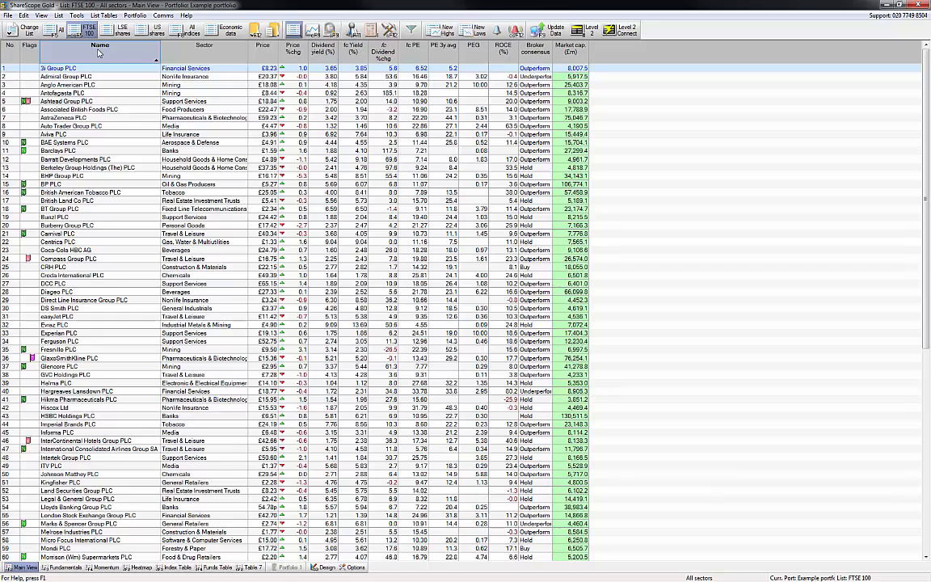
pyautogui.click(99, 53)
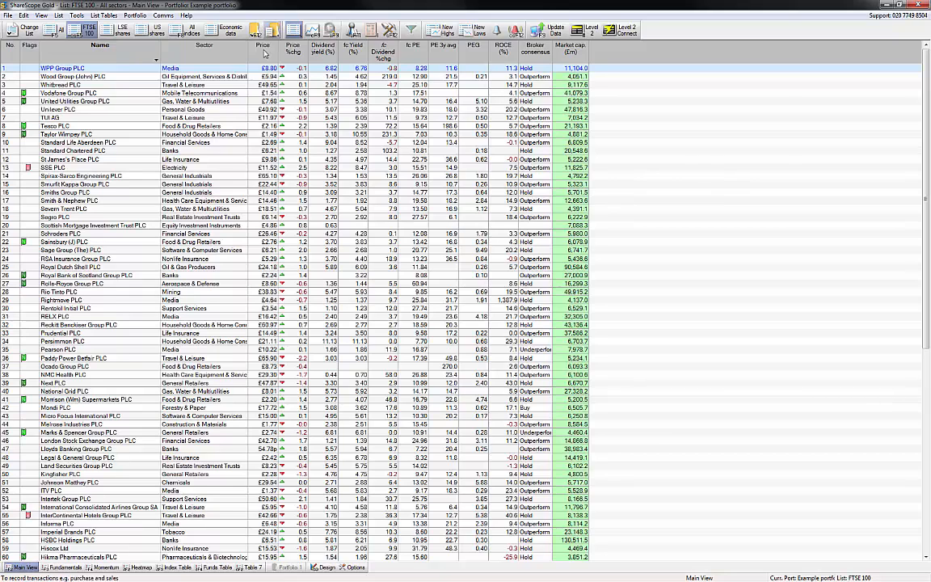
pyautogui.click(294, 51)
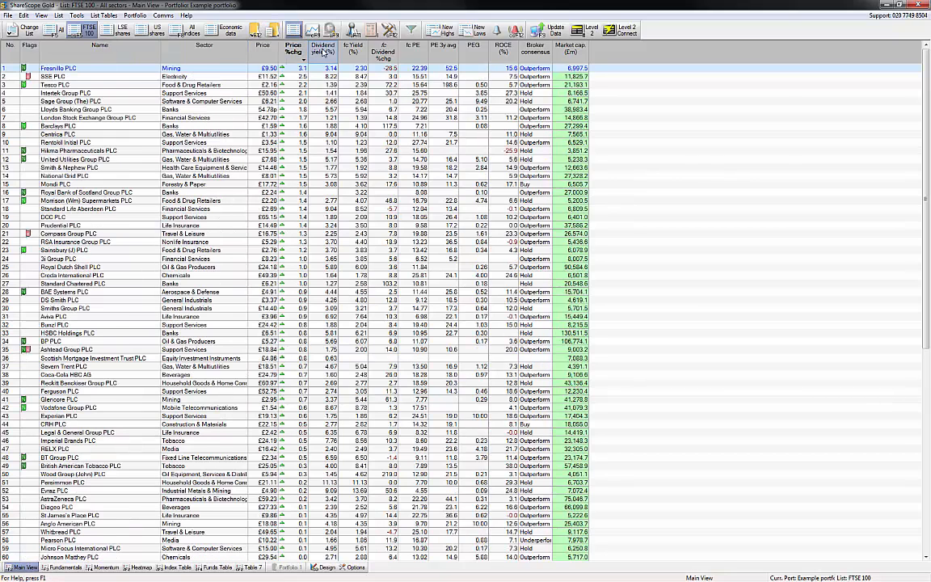
pyautogui.click(323, 50)
pyautogui.click(356, 52)
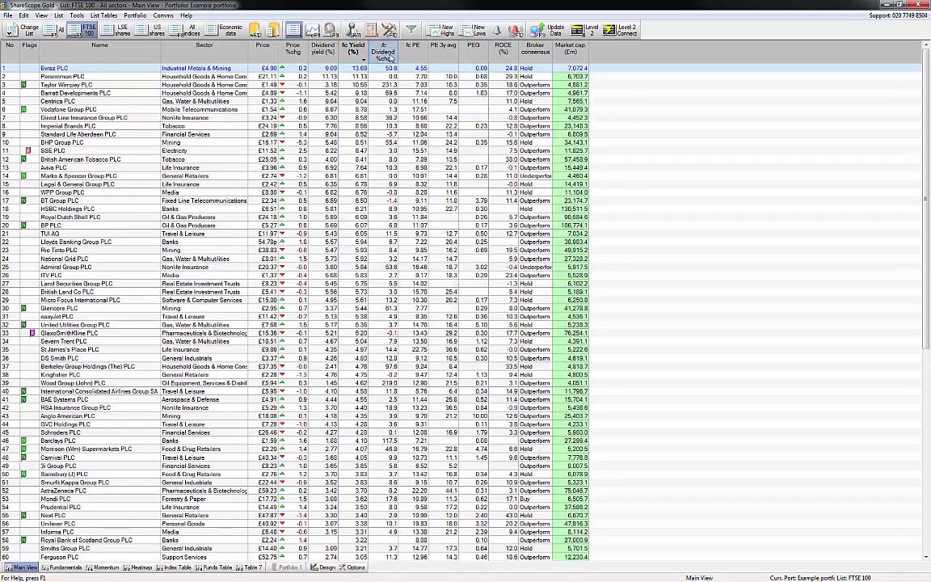
# Sort the FTSE 100 list by fc Dividend %chg, by fc PE and PE 3y avg ascending, and by Market cap. descending
pyautogui.click(383, 52)
pyautogui.click(418, 55)
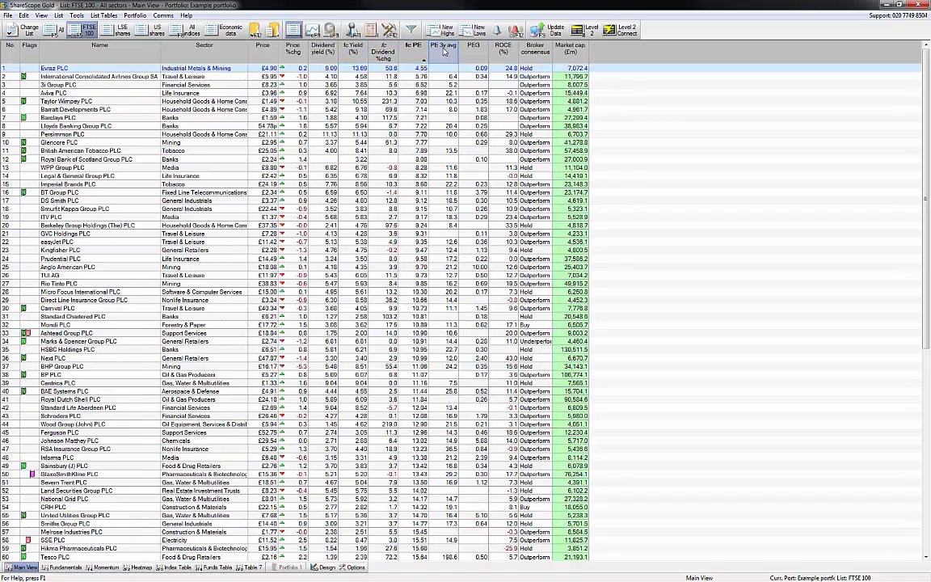
pyautogui.click(443, 52)
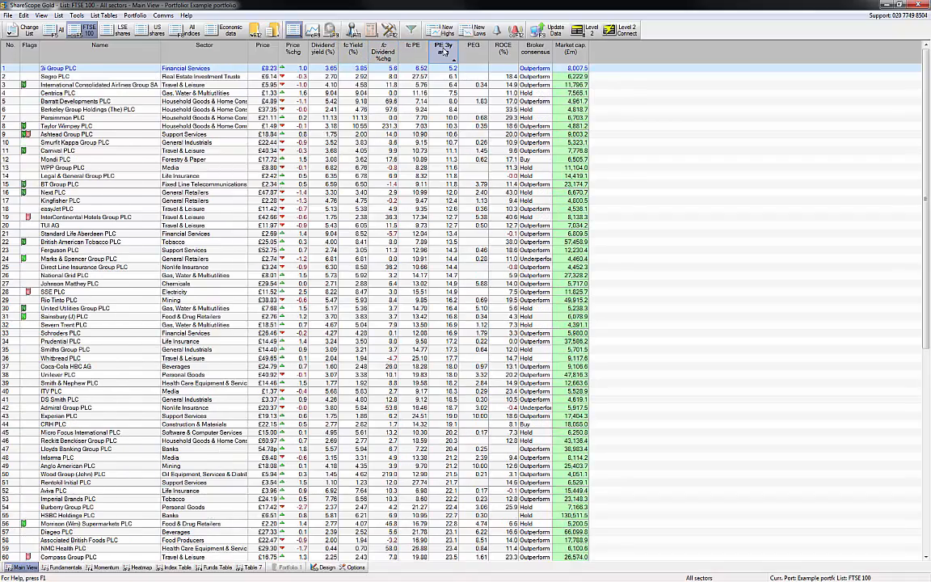
pyautogui.click(569, 50)
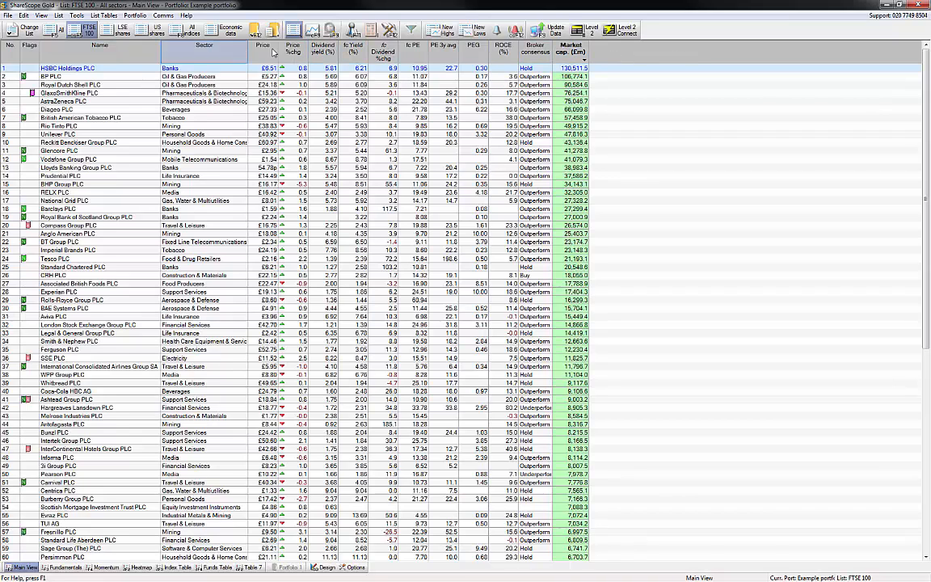
# Look through the column types that can be added, including the Income & cash flow, Balance Sheet and Ratios result options, without adding one
pyautogui.rightClick(610, 52)
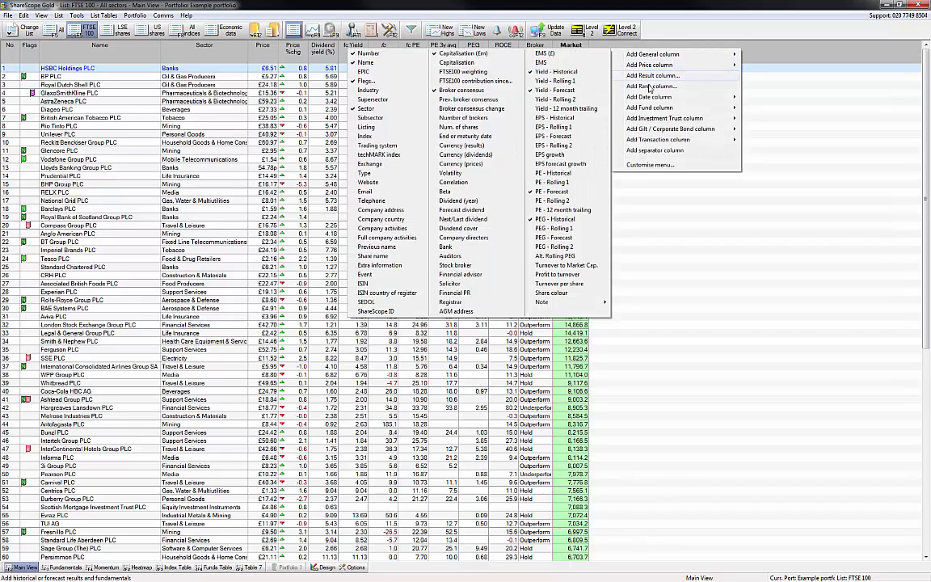
pyautogui.moveTo(638, 55)
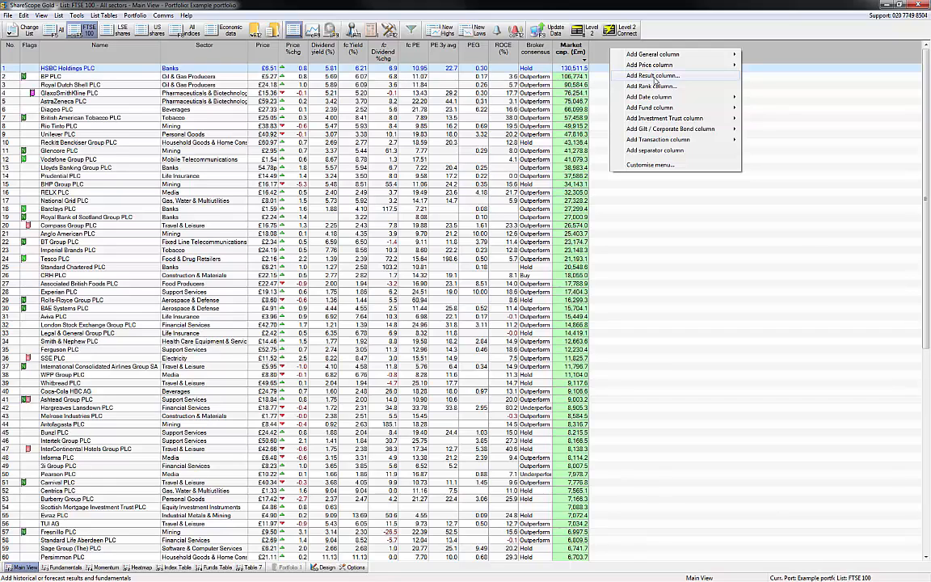
pyautogui.click(653, 76)
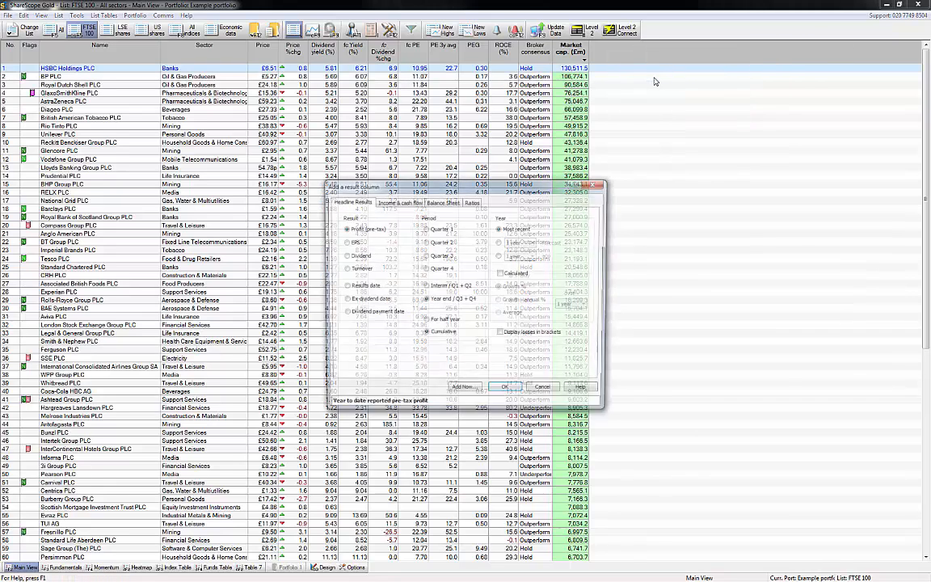
pyautogui.click(403, 204)
pyautogui.click(441, 203)
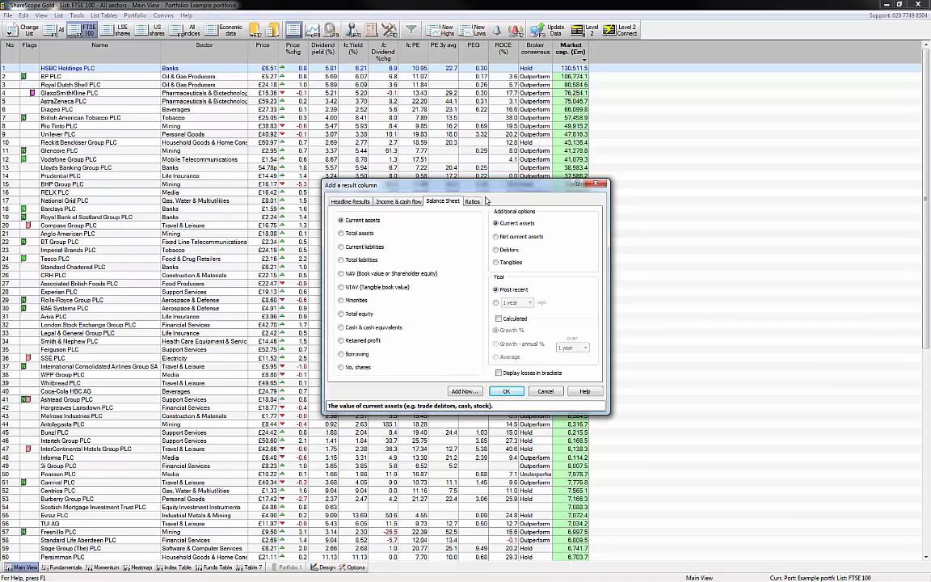
pyautogui.click(473, 202)
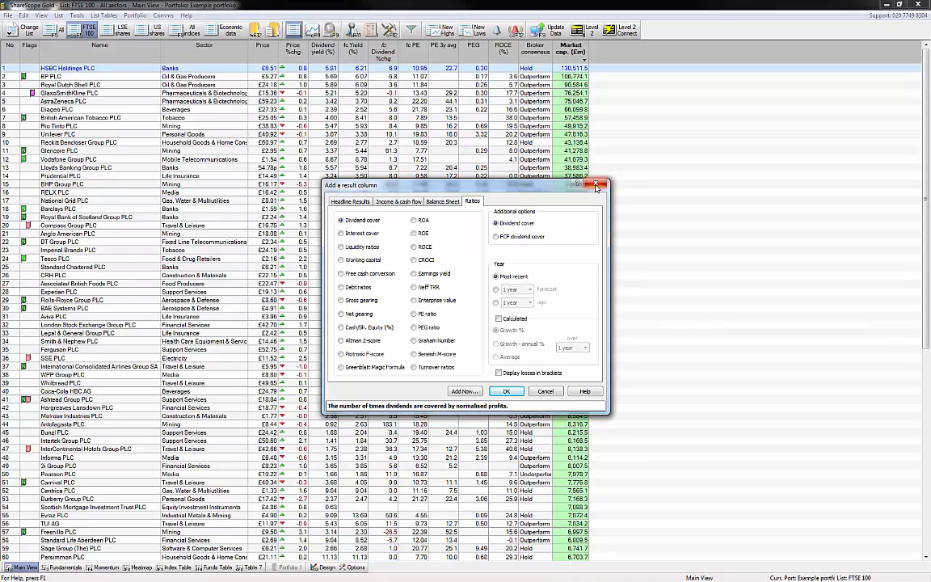
pyautogui.press('Escape')
# Add a price change column to the FTSE 100 list showing the percent change since 1 year ago, with the change arrow
pyautogui.rightClick(607, 46)
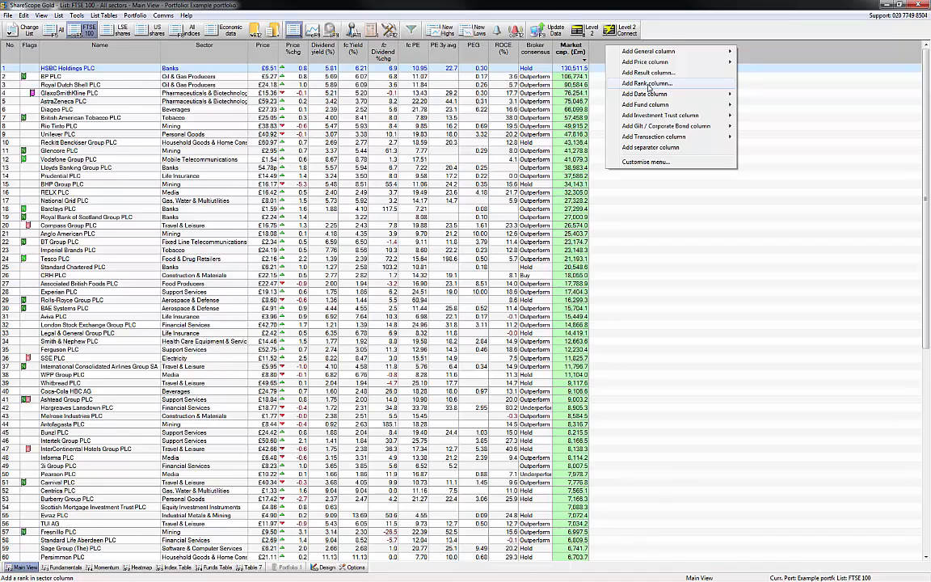
pyautogui.moveTo(653, 97)
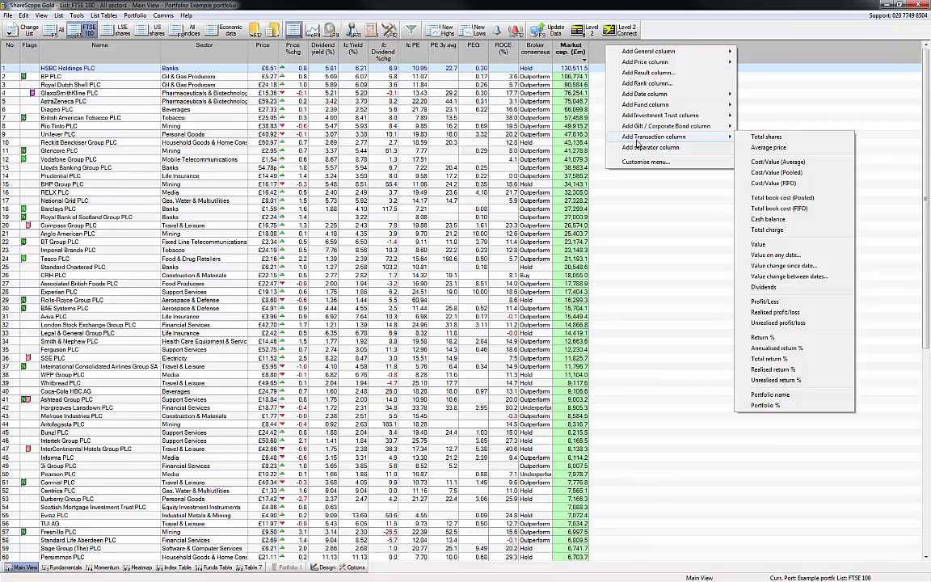
pyautogui.moveTo(658, 63)
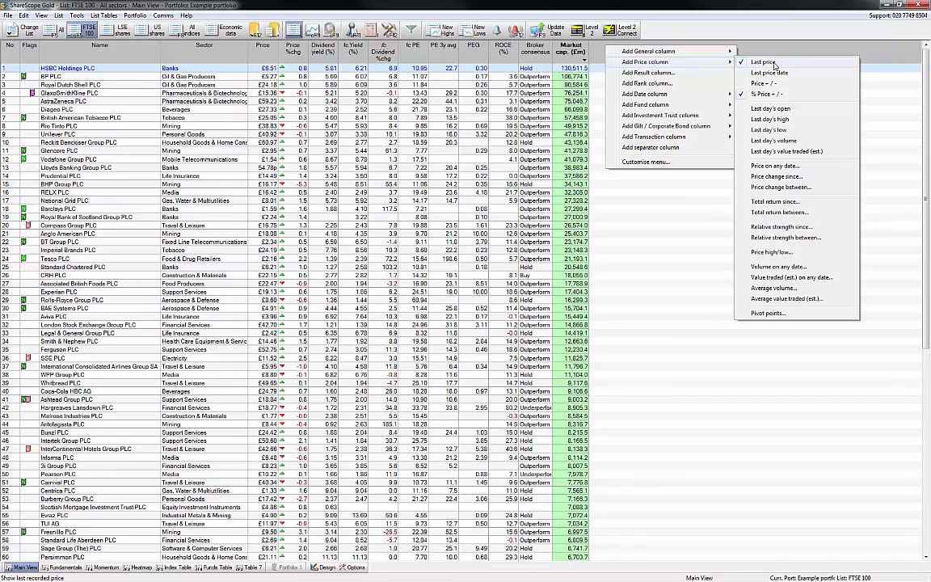
pyautogui.click(788, 179)
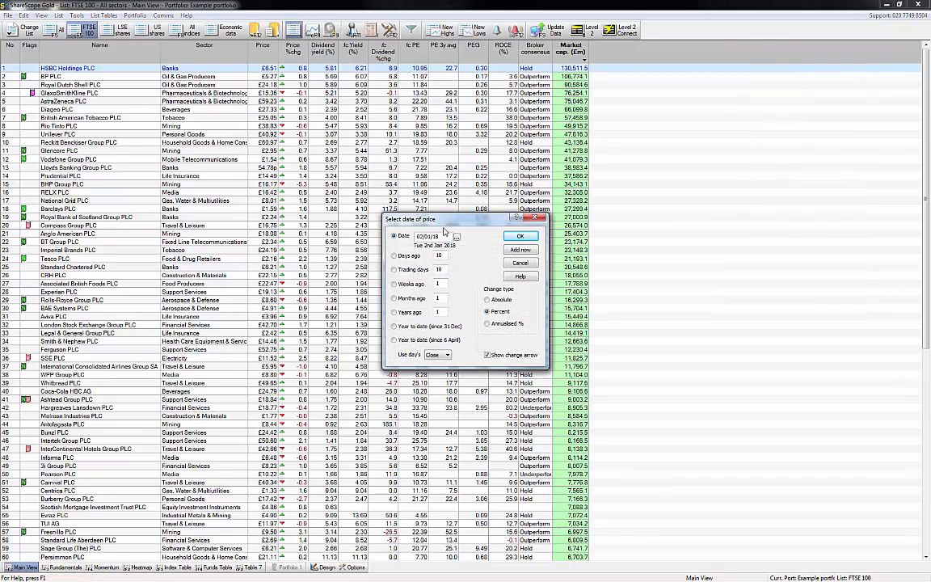
pyautogui.click(395, 256)
pyautogui.click(394, 270)
pyautogui.click(394, 285)
pyautogui.click(394, 298)
pyautogui.click(395, 313)
pyautogui.click(521, 236)
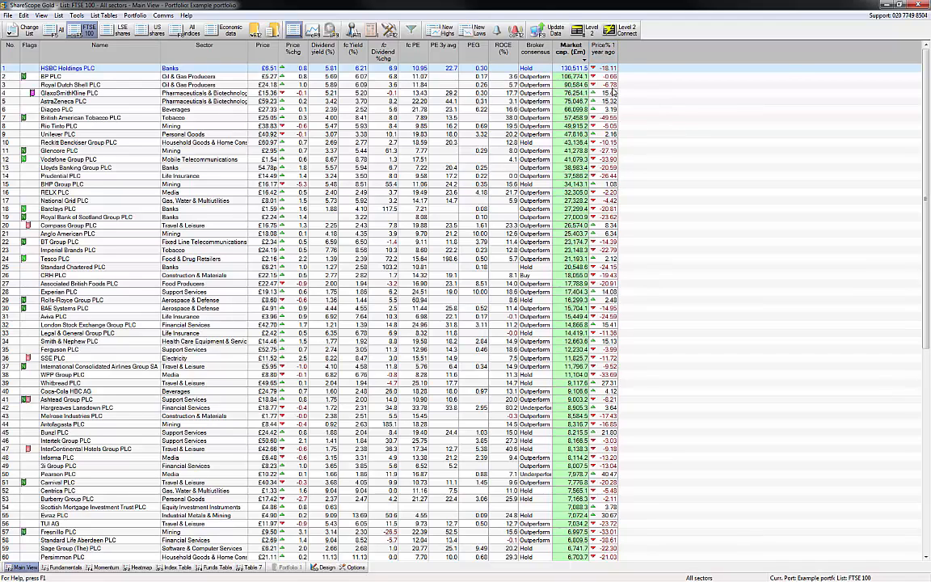
# Sort the list by the Price% 1 year ago column in descending and finally ascending order
pyautogui.moveTo(607, 75)
pyautogui.click(608, 50)
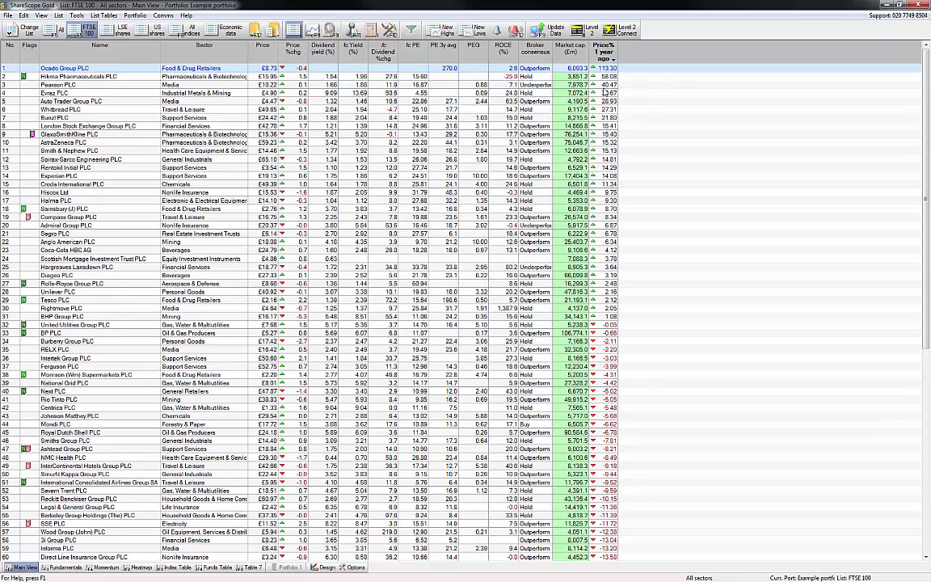
pyautogui.click(614, 56)
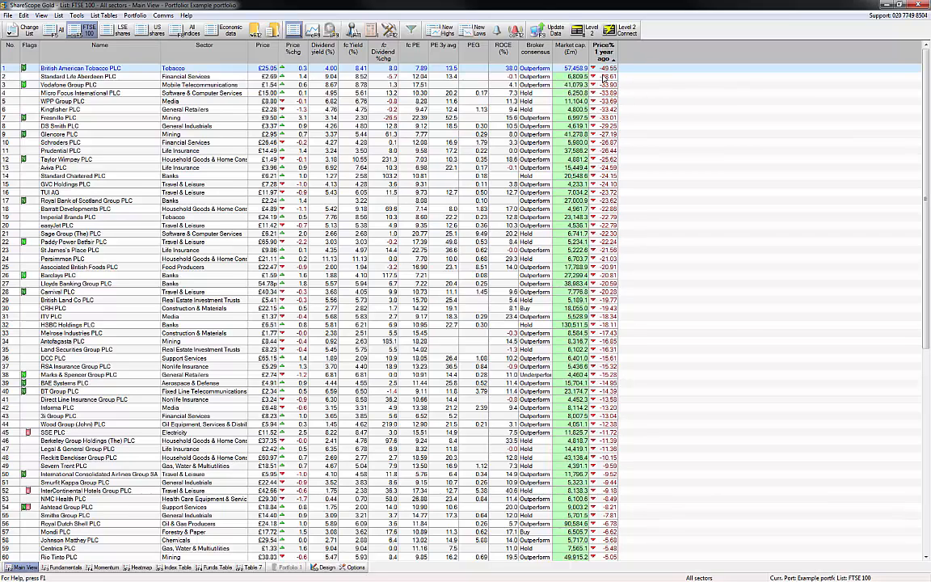
# Add a Turnover result column for the 1 year forecast, calculated as Growth % over 1 year, and select the Micro Focus International and Vodafone Group rows
pyautogui.rightClick(629, 54)
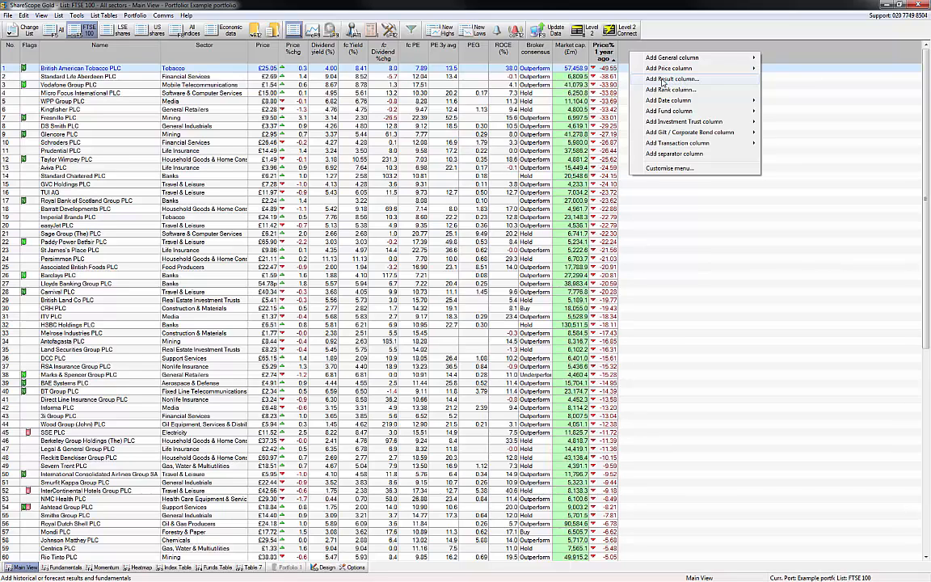
pyautogui.click(681, 80)
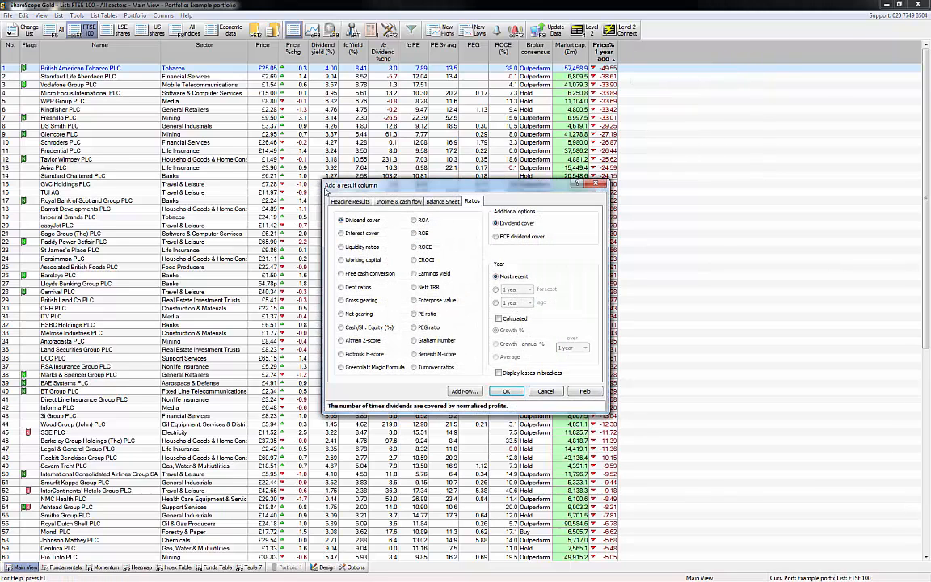
pyautogui.click(350, 202)
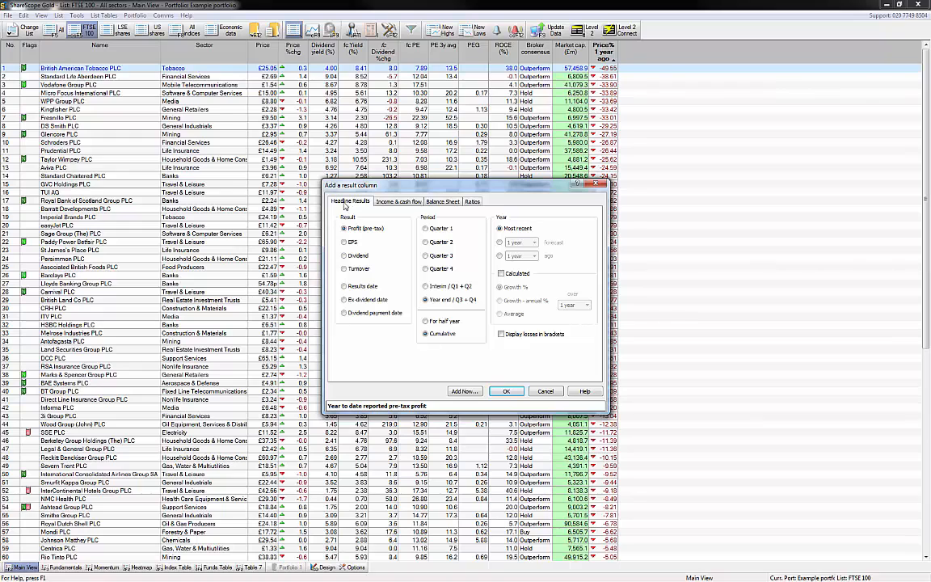
pyautogui.click(355, 271)
pyautogui.click(500, 242)
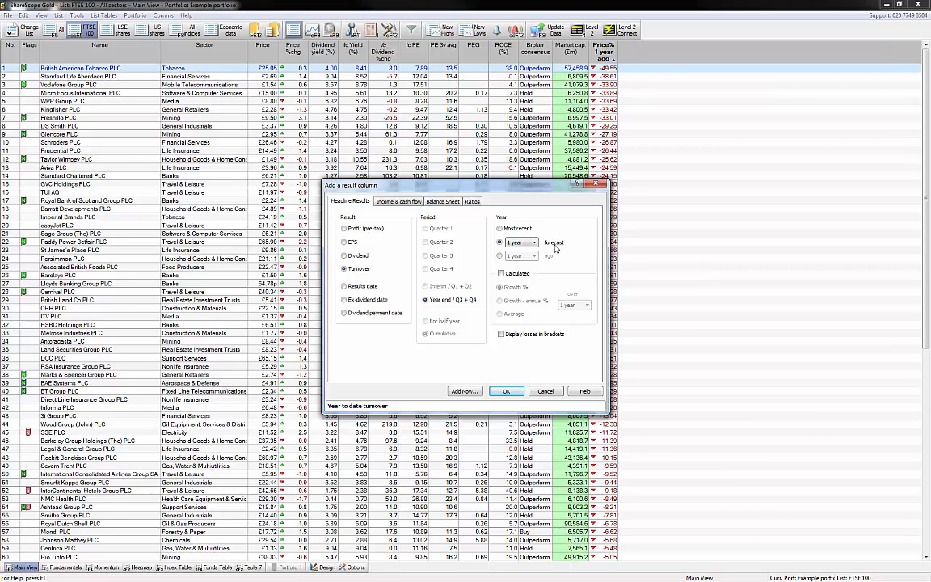
pyautogui.click(501, 275)
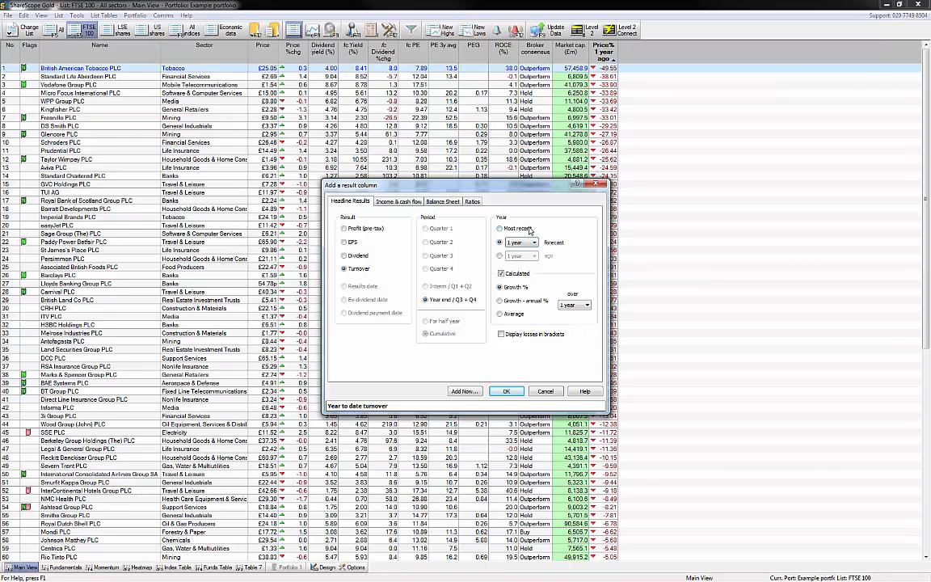
pyautogui.click(501, 391)
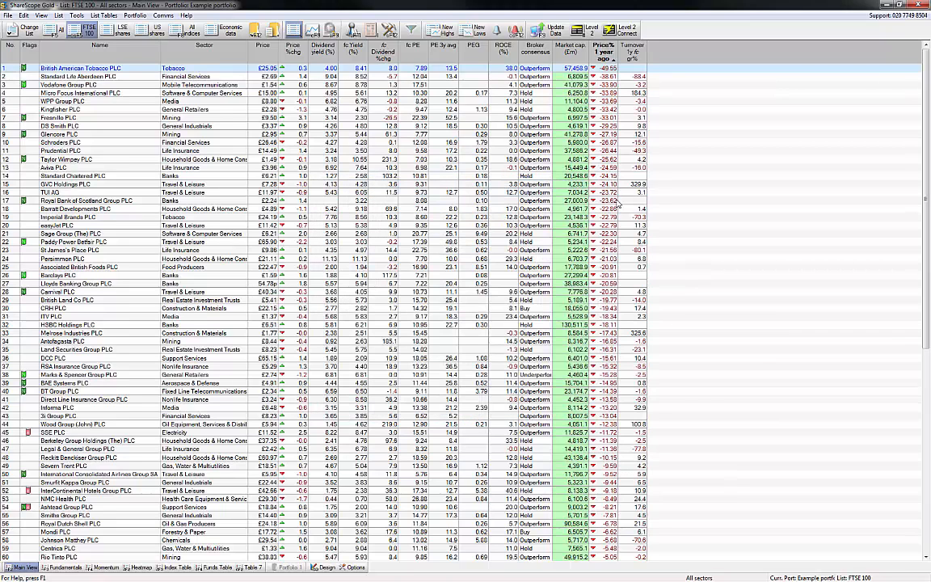
pyautogui.click(639, 94)
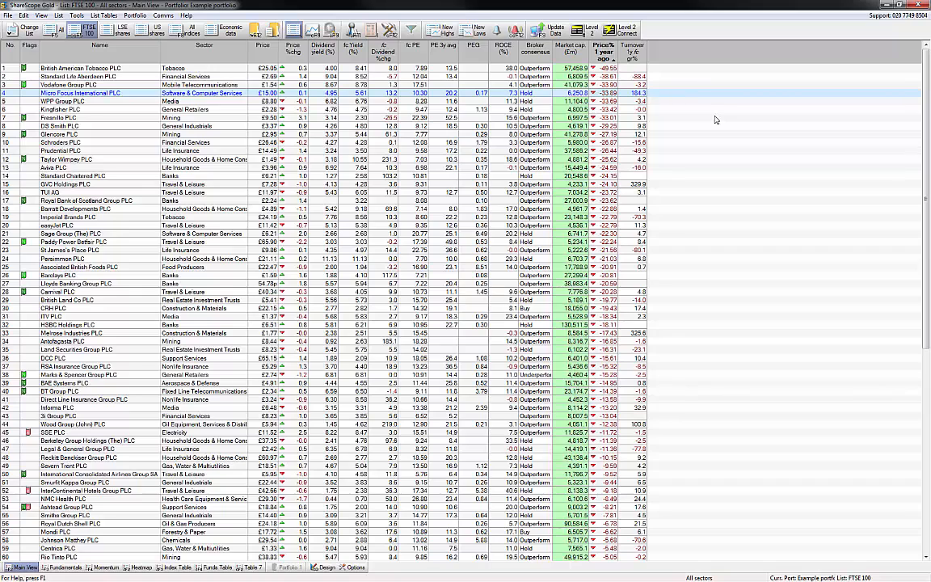
pyautogui.click(646, 85)
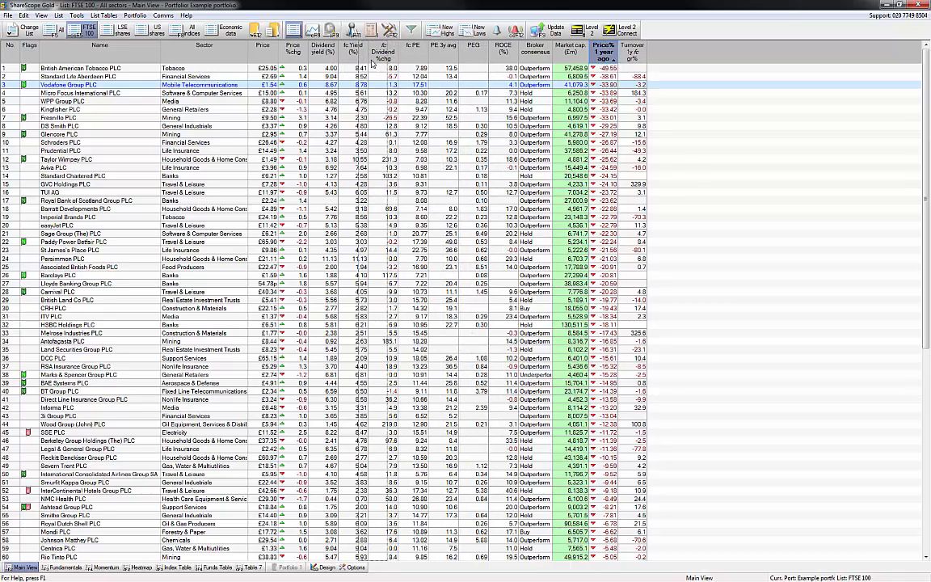
# Move the Price% 1 year ago column in front of fc Dividend %chg, and from there to the end of the table after Turnover
pyautogui.moveTo(373, 61); pyautogui.dragTo(373, 60)
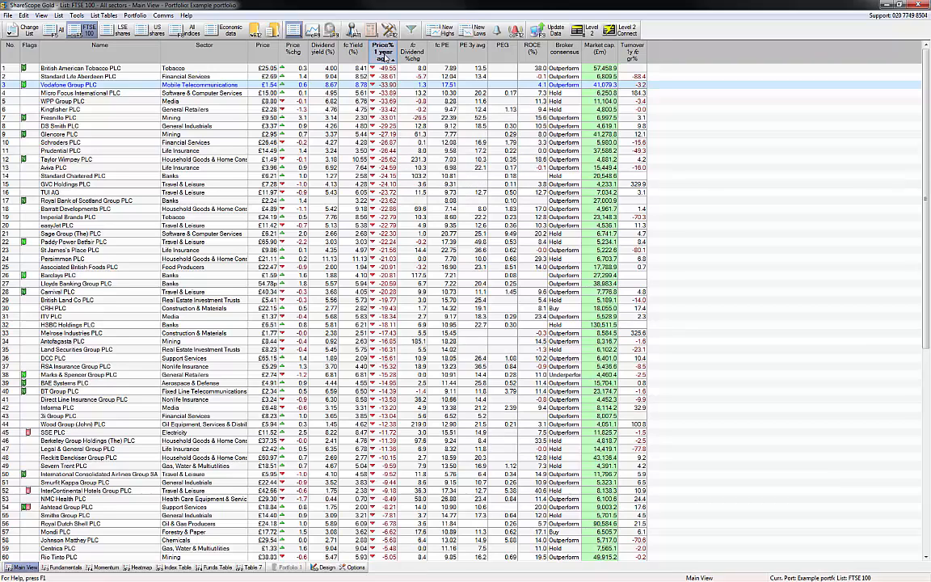
pyautogui.moveTo(383, 54); pyautogui.dragTo(665, 62)
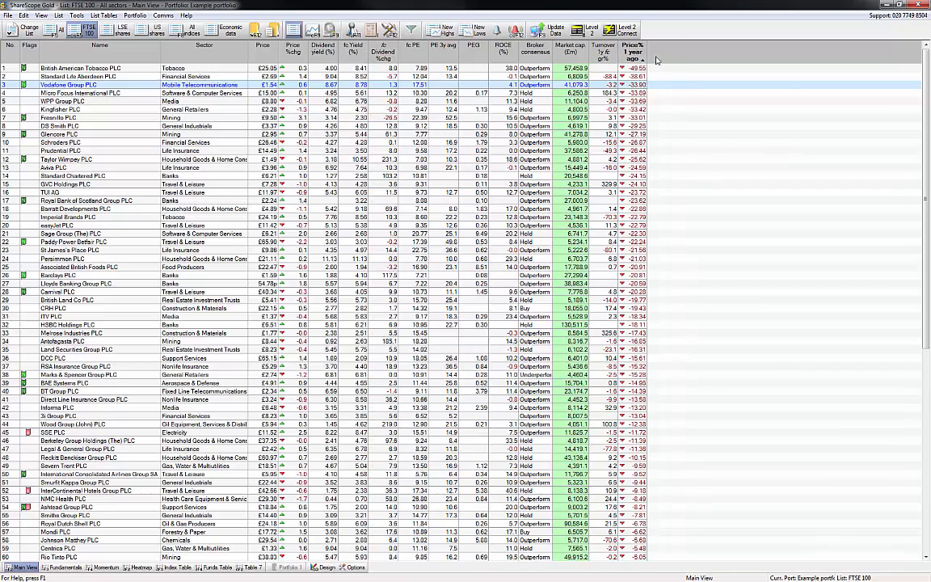
# Remove the Turnover 1y fc gr% column and the Price% 1 year ago column from the table
pyautogui.rightClick(604, 52)
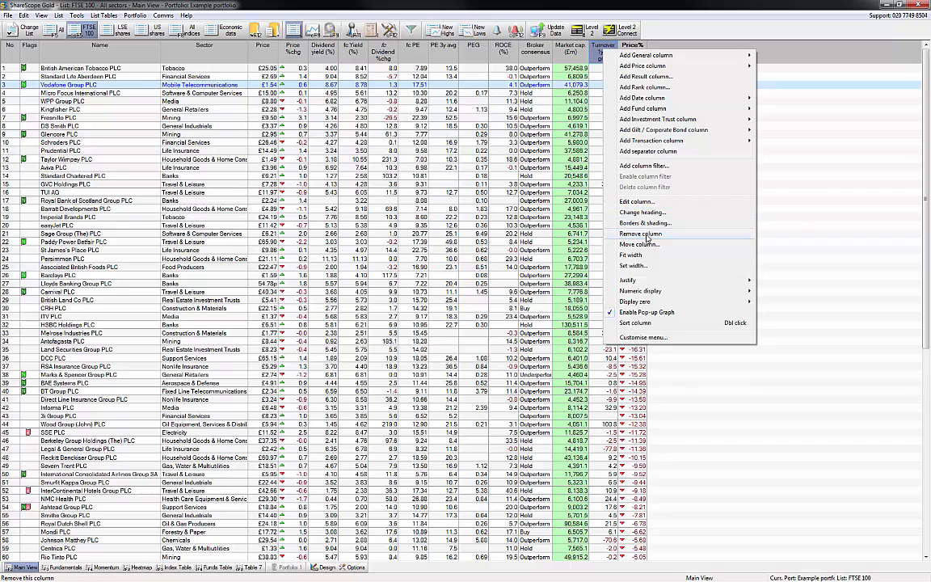
pyautogui.click(646, 234)
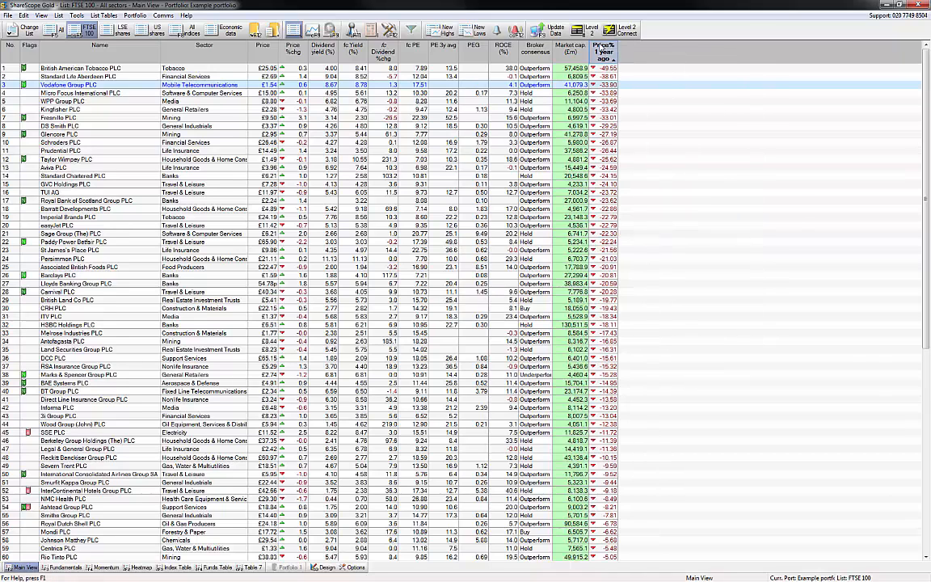
pyautogui.rightClick(648, 236)
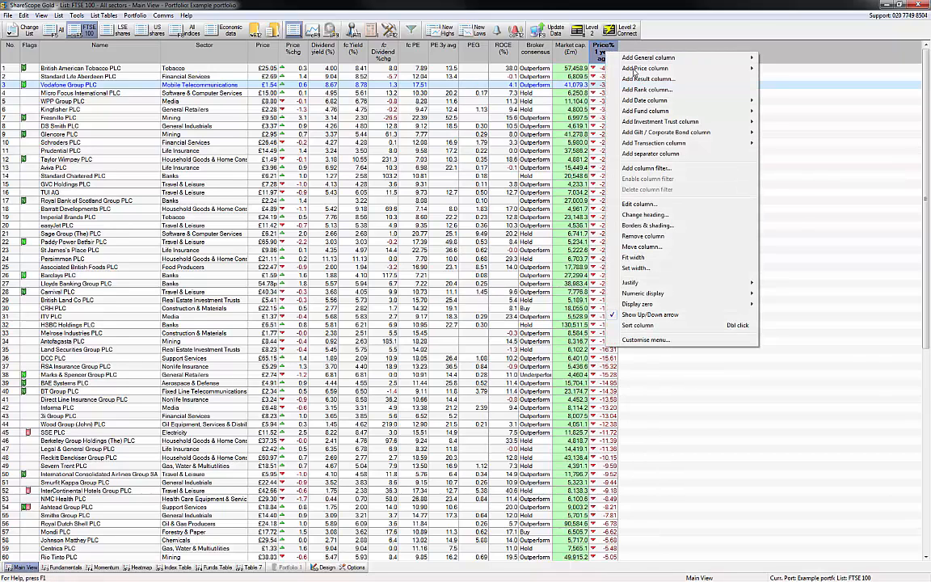
pyautogui.click(647, 235)
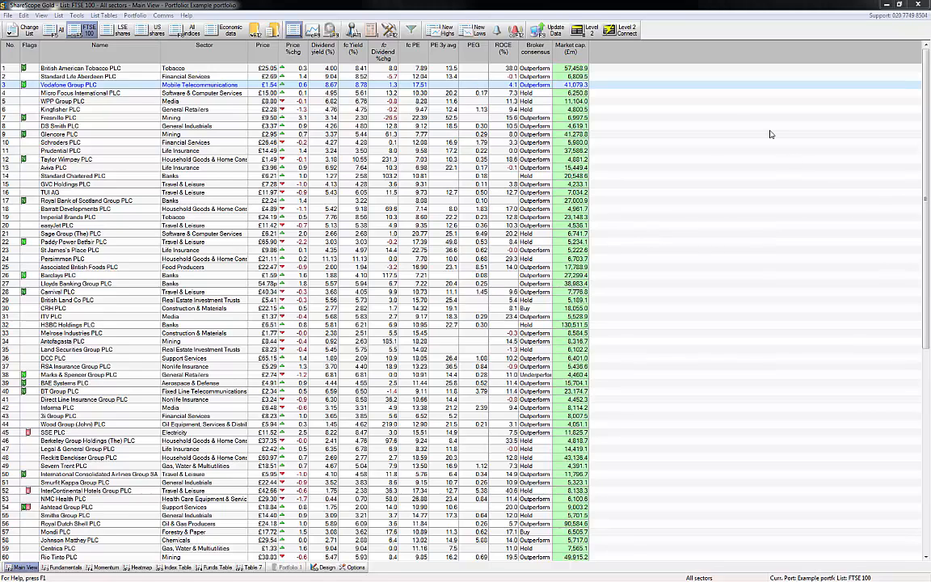
# Restrict the list to new highs only, and switch it from the FTSE 100 to the FTSE 350 in the Main View table
pyautogui.moveTo(393, 180)
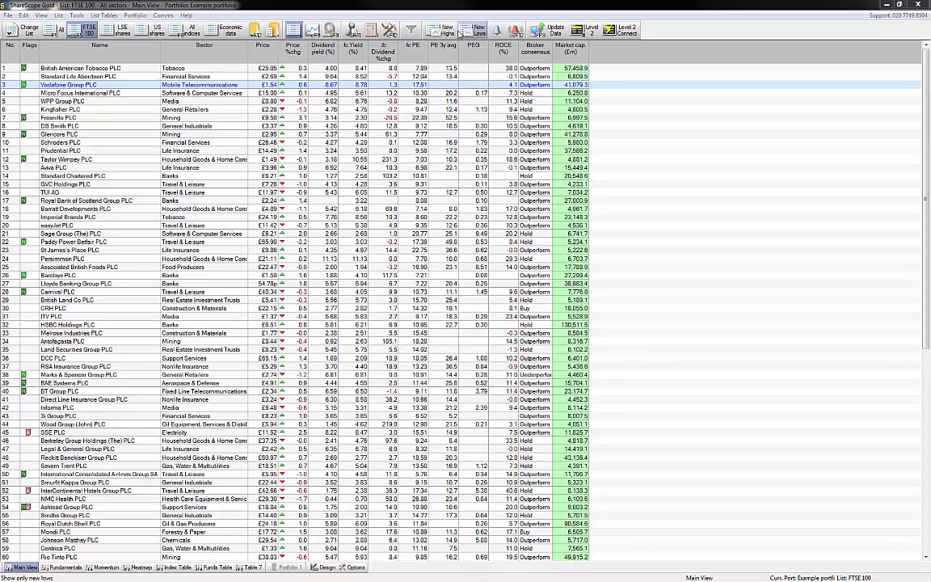
pyautogui.click(441, 31)
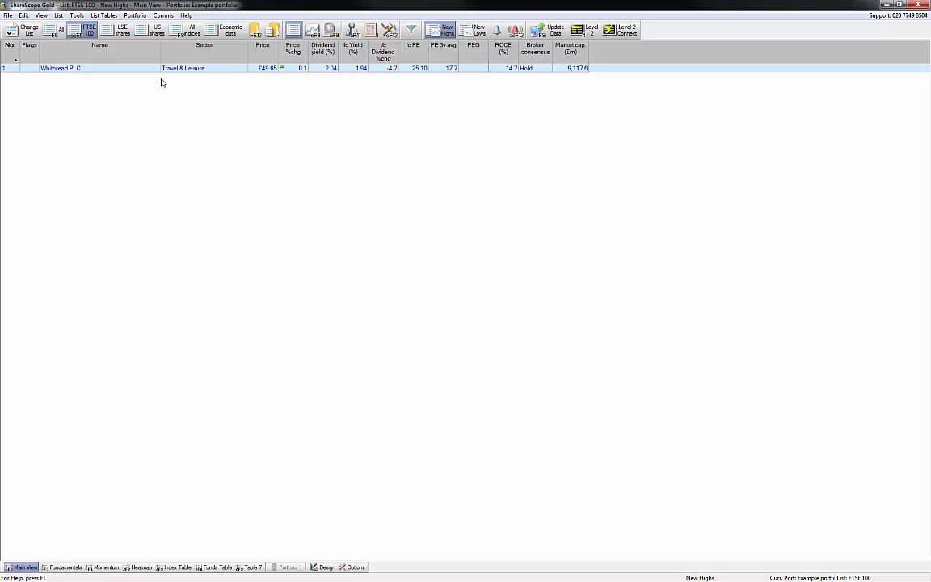
pyautogui.click(28, 30)
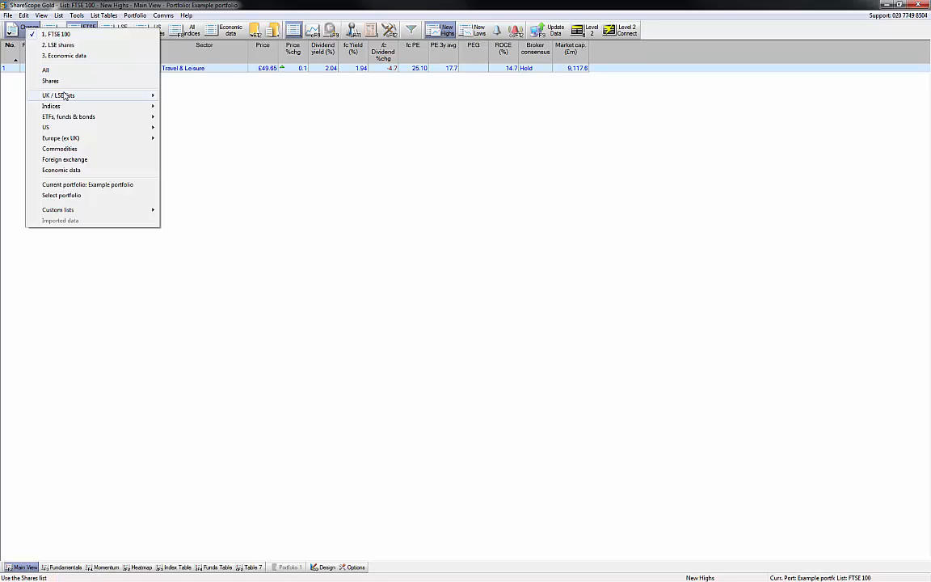
pyautogui.moveTo(61, 95)
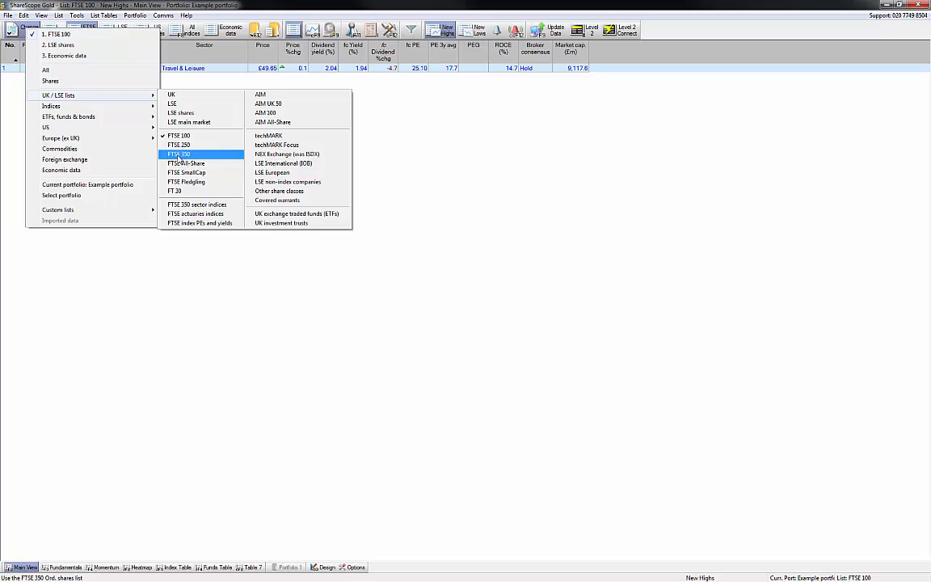
pyautogui.click(178, 155)
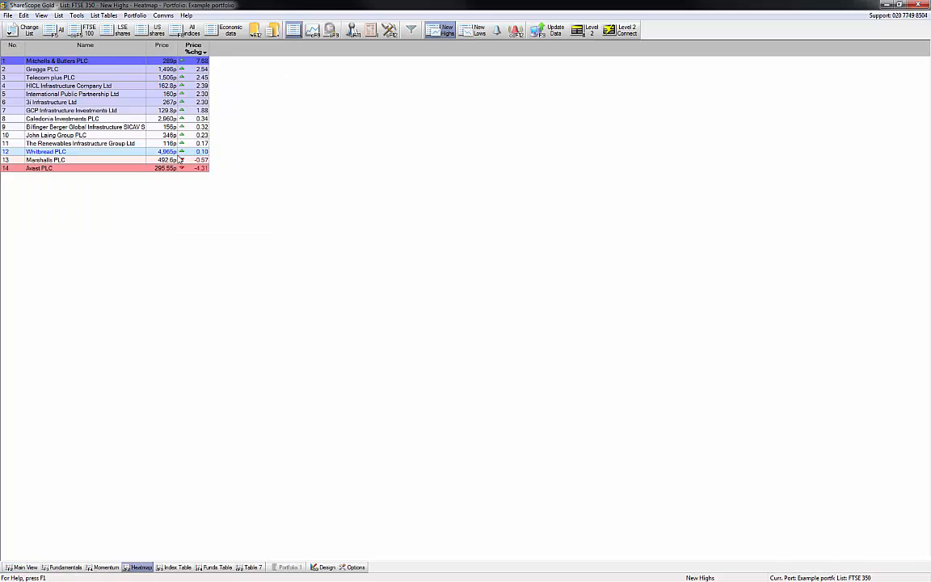
pyautogui.click(23, 567)
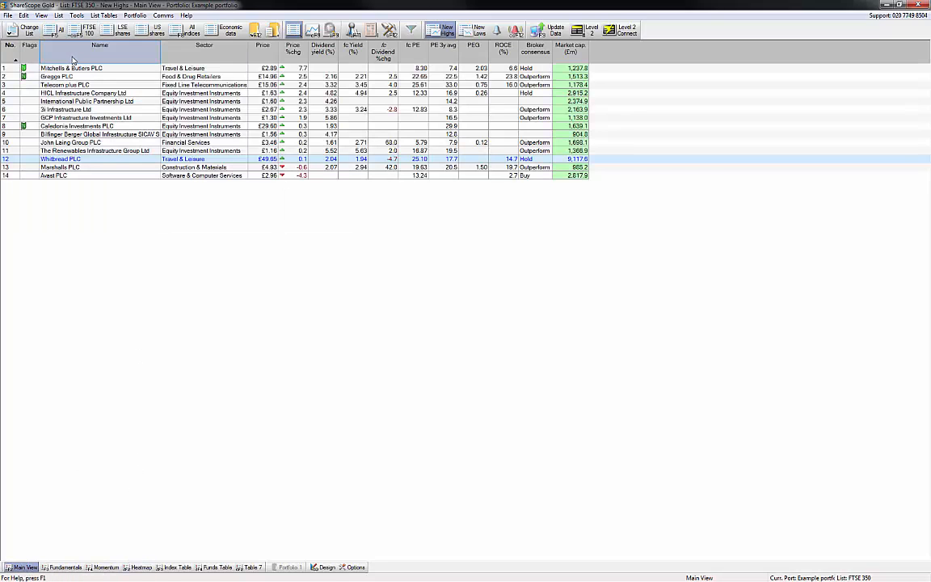
# Restrict the FTSE 350 list to new lows instead of new highs, and remove the restriction to restore the full list
pyautogui.click(433, 29)
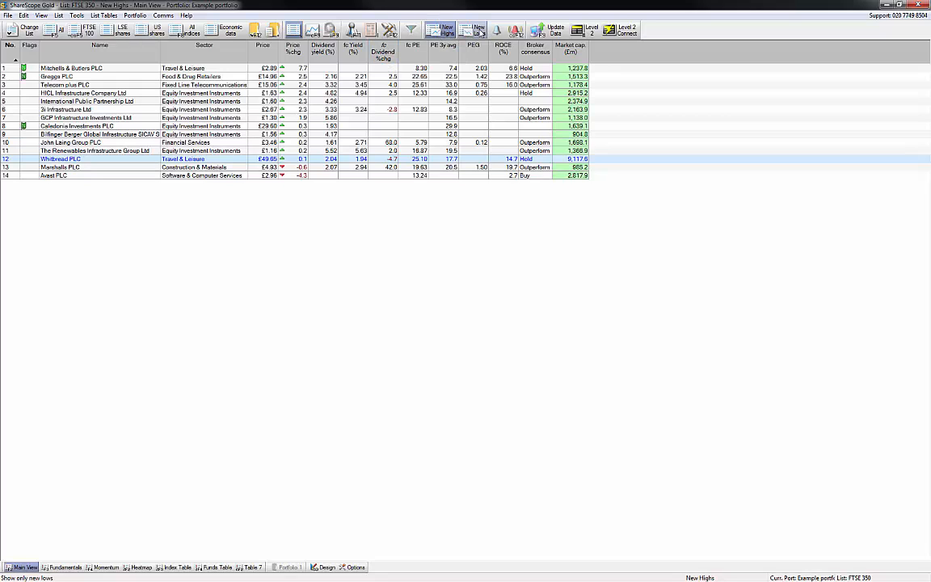
pyautogui.click(478, 30)
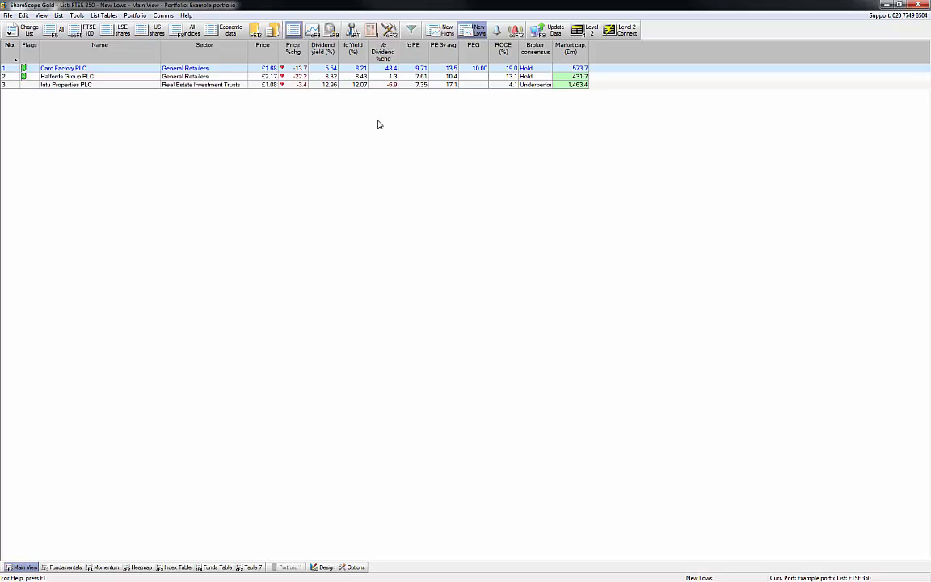
pyautogui.click(478, 29)
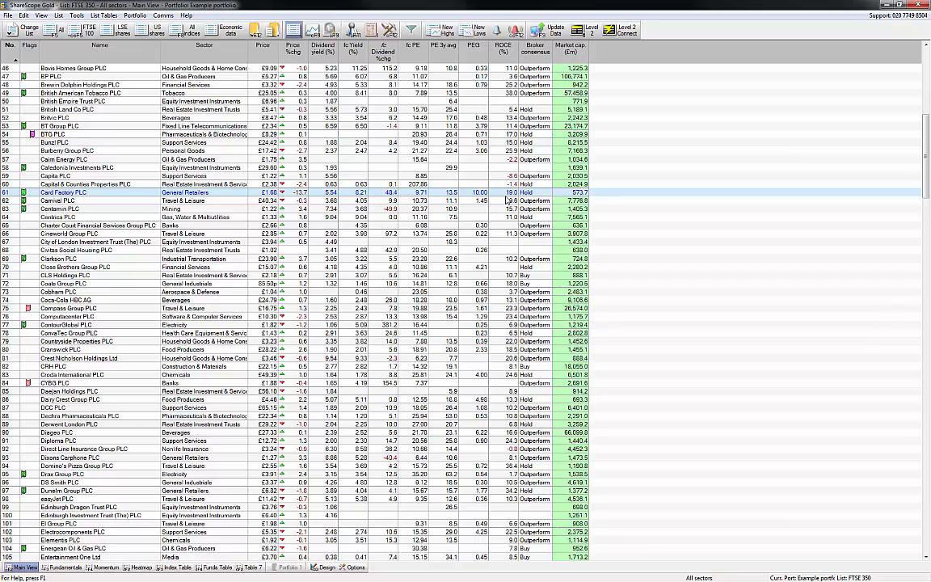
# Cycle the list to New Highs with the confirmation set not to show again, on to New Lows, and back to the full list
pyautogui.press('Tab')
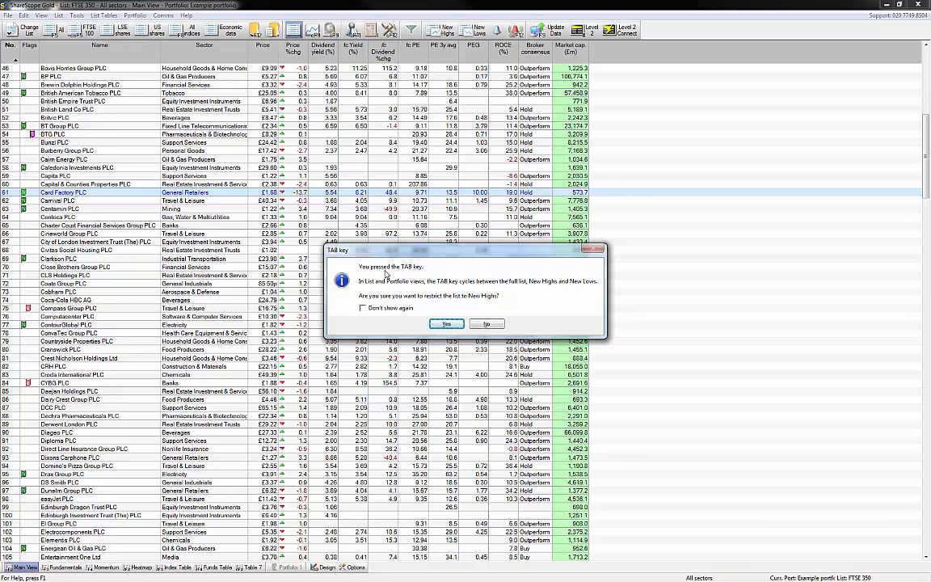
pyautogui.click(391, 308)
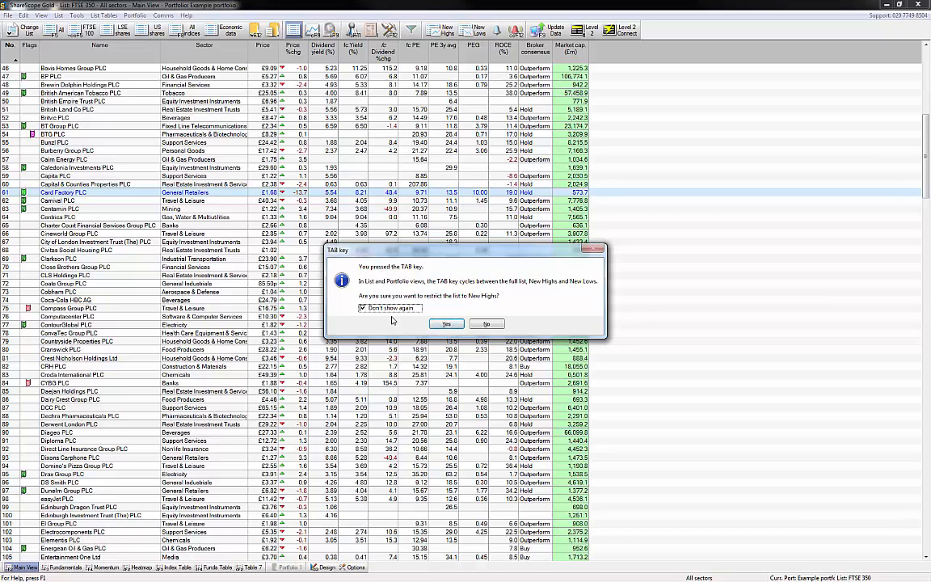
pyautogui.click(446, 324)
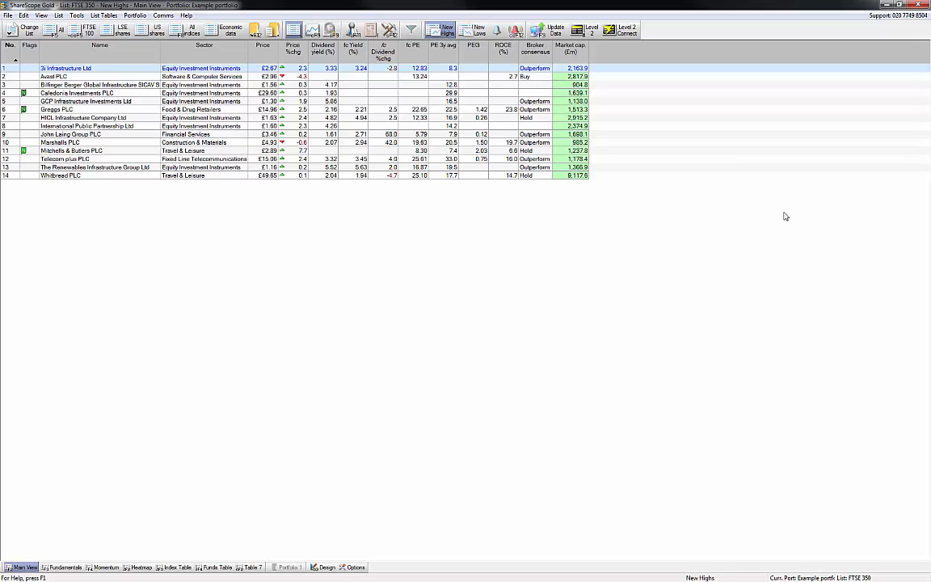
pyautogui.press('Tab')
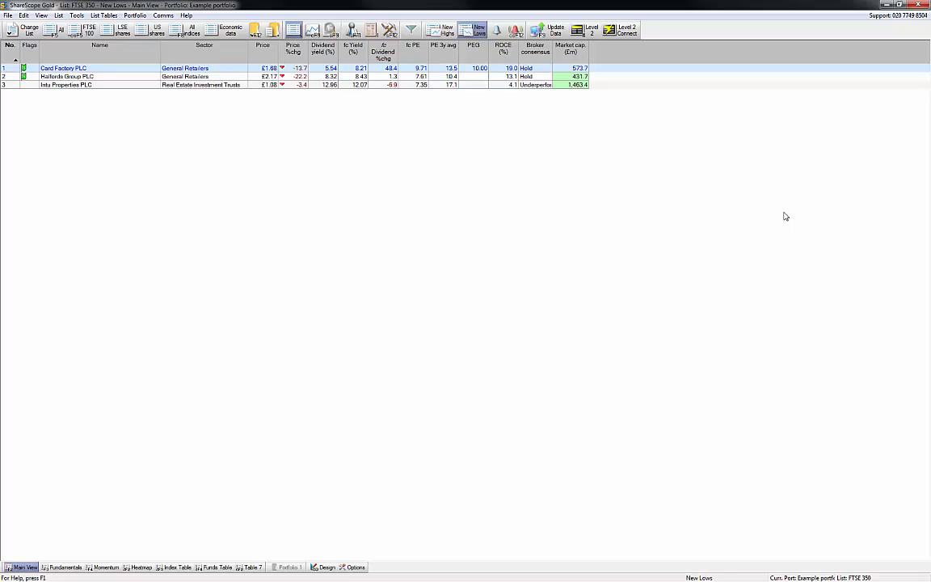
pyautogui.press('Escape')
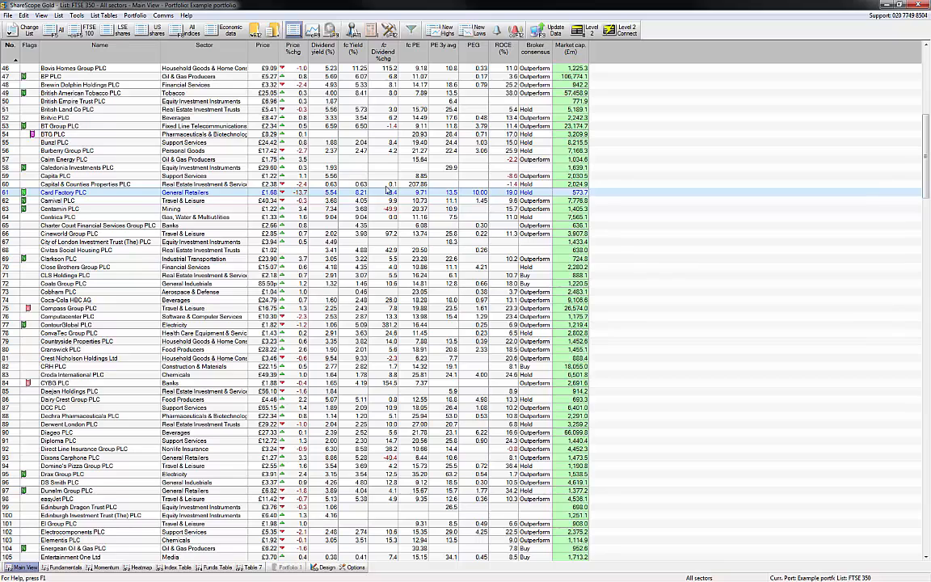
# Open the global Highs & Lows settings, review the period options for highs and lows, and close them
pyautogui.moveTo(380, 192)
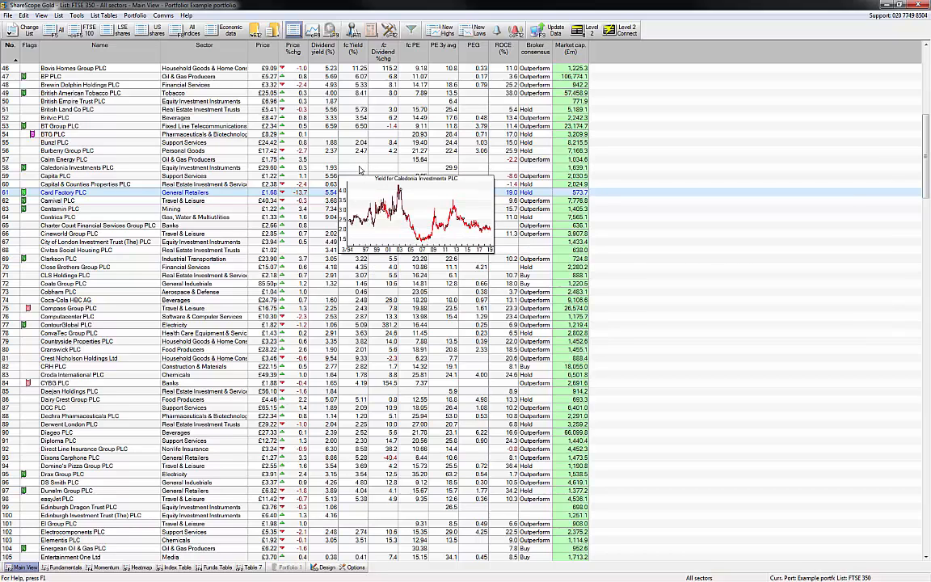
pyautogui.rightClick(361, 170)
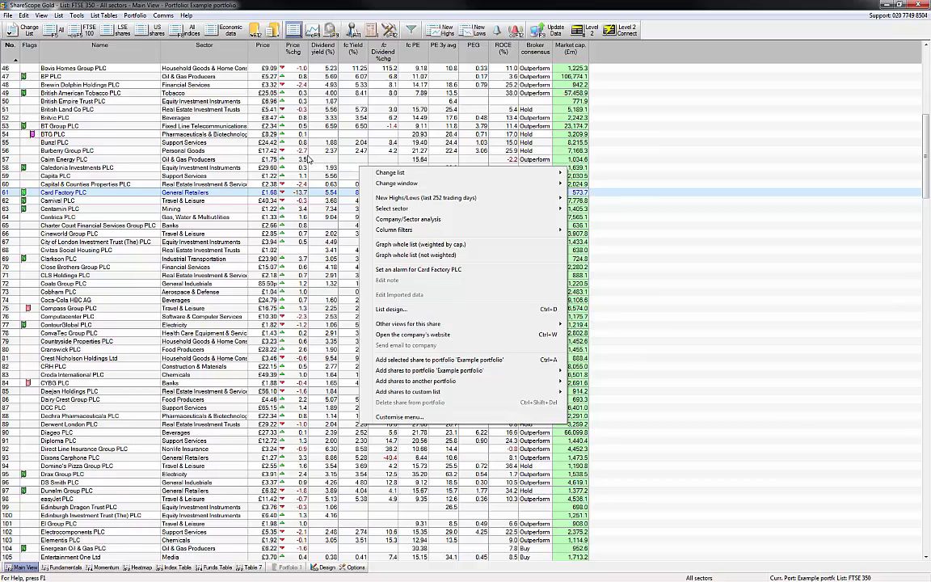
pyautogui.moveTo(453, 198)
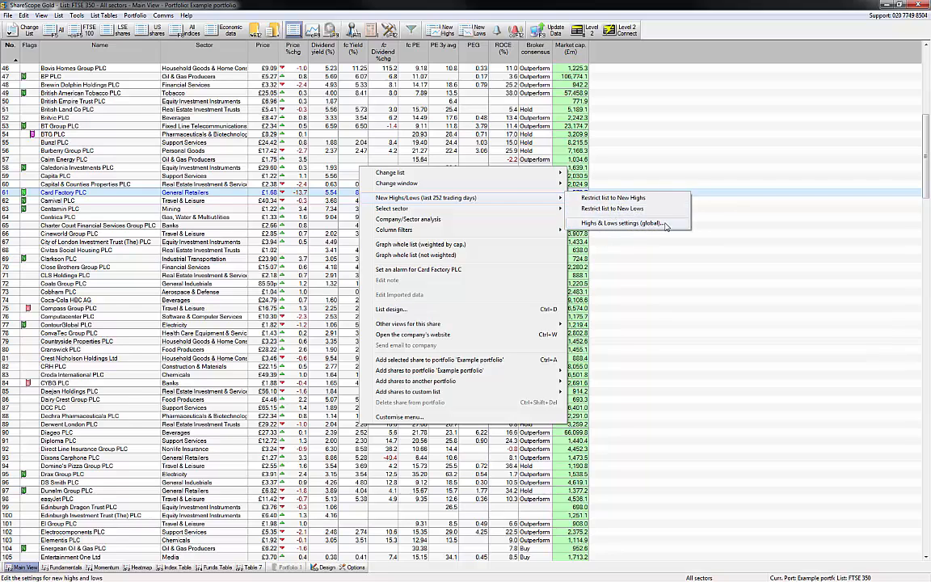
pyautogui.click(666, 226)
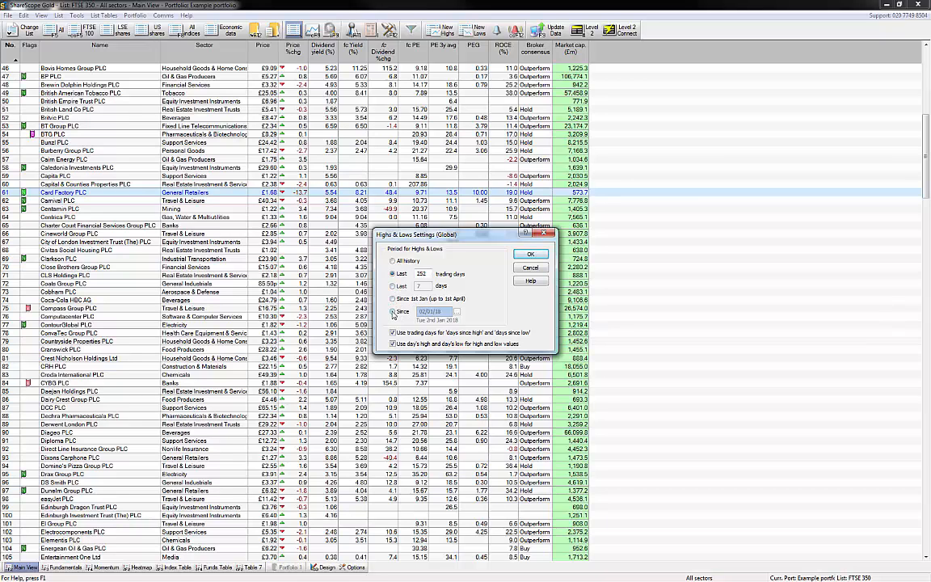
pyautogui.click(547, 233)
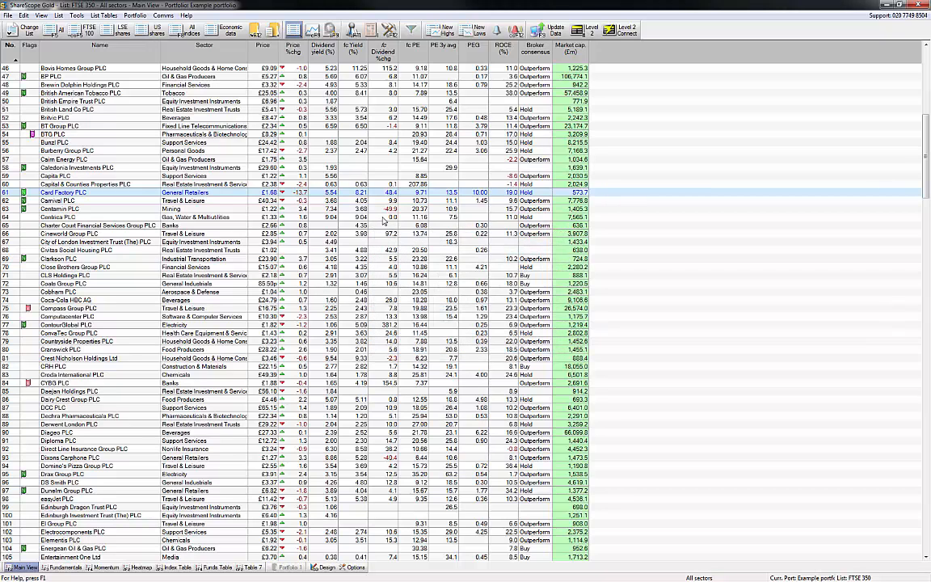
pyautogui.moveTo(384, 221)
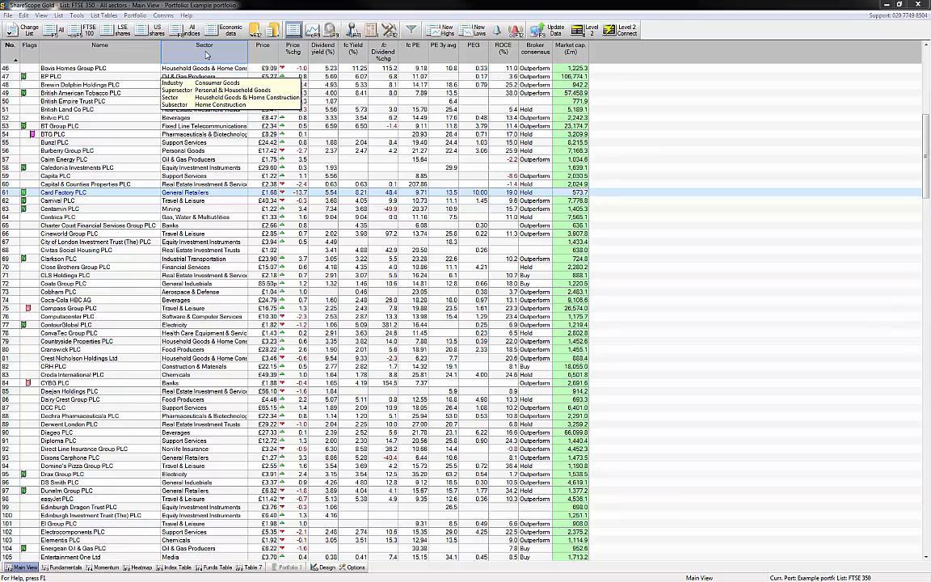
# Add a filter to the Sector column, untick all sectors and select only Mining
pyautogui.rightClick(211, 54)
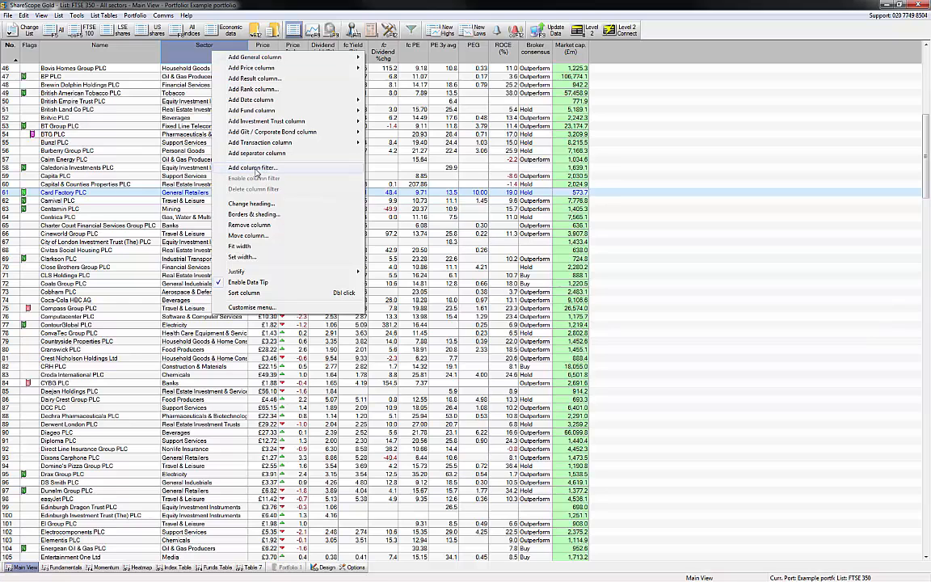
pyautogui.click(239, 168)
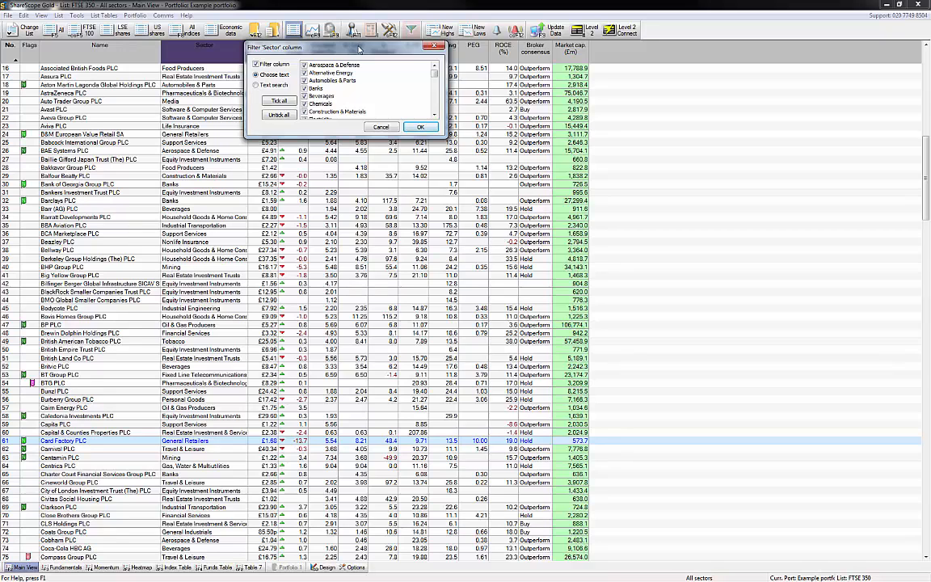
pyautogui.moveTo(359, 50); pyautogui.dragTo(340, 60)
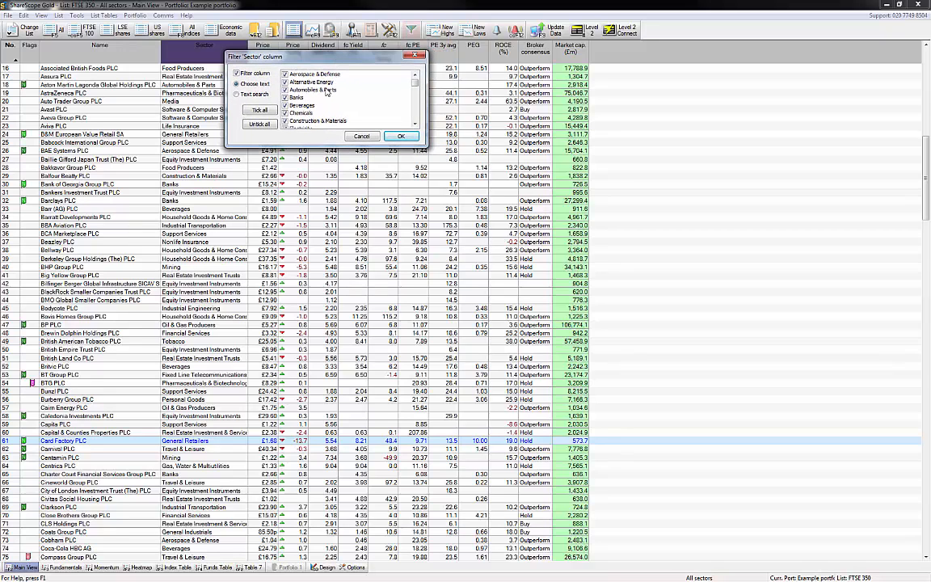
pyautogui.moveTo(415, 85)
pyautogui.mouseDown()
pyautogui.moveTo(416, 121)
pyautogui.moveTo(420, 80)
pyautogui.mouseUp()
pyautogui.click(260, 125)
pyautogui.moveTo(418, 85); pyautogui.dragTo(418, 104)
pyautogui.click(286, 113)
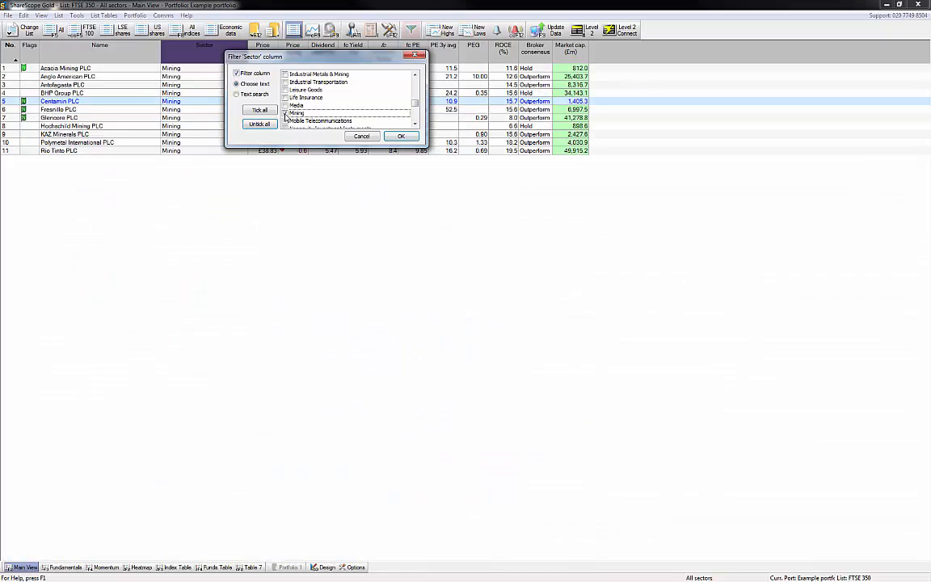
# Include Oil & Gas Producers in the Sector filter and apply it to the list
pyautogui.moveTo(279, 57); pyautogui.dragTo(371, 148)
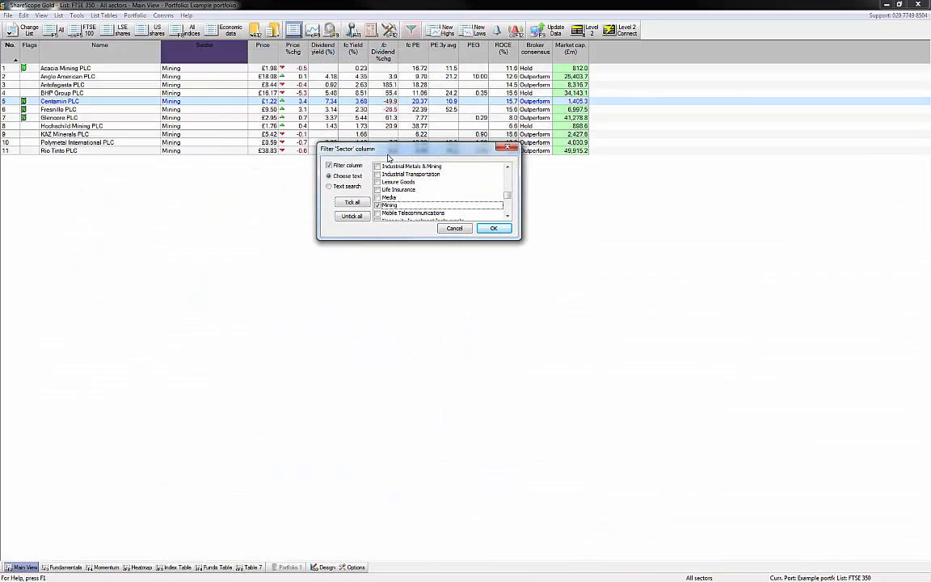
pyautogui.moveTo(388, 156); pyautogui.dragTo(397, 179)
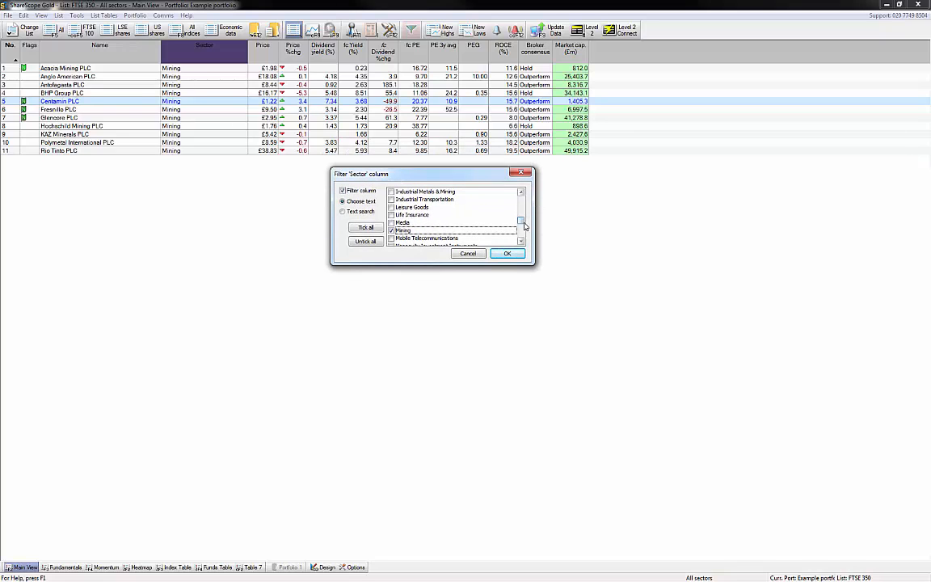
pyautogui.moveTo(522, 224); pyautogui.dragTo(522, 230)
pyautogui.click(391, 199)
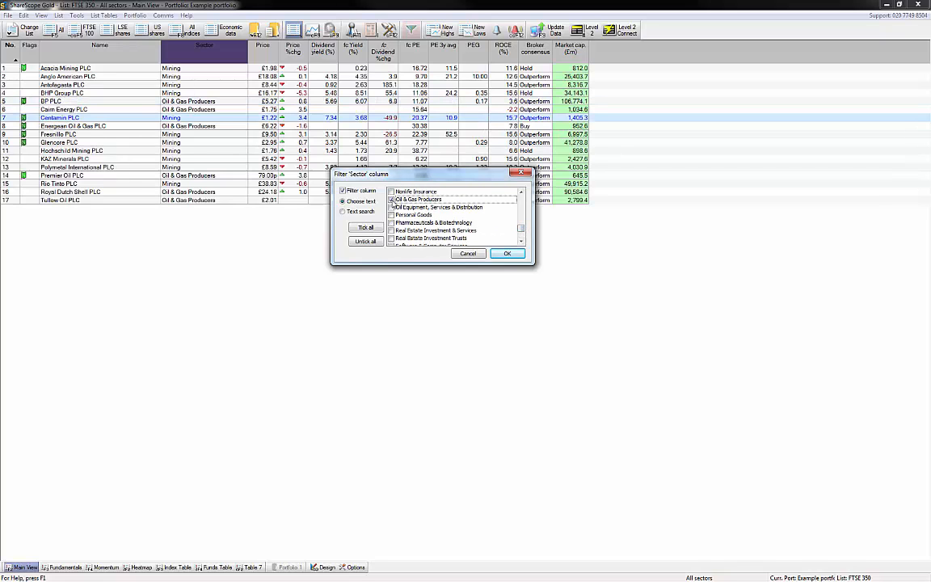
pyautogui.click(507, 253)
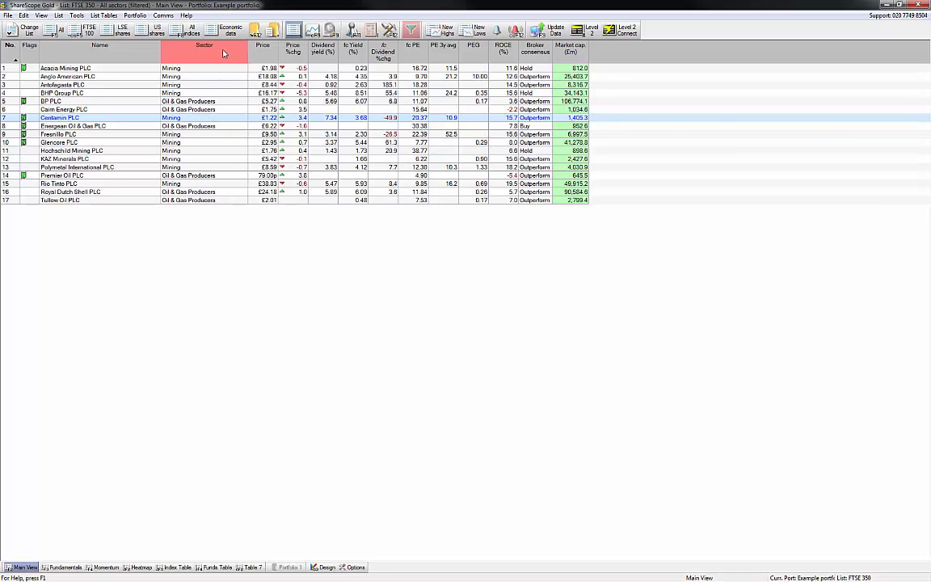
# Switch the column filter off and on again, and sort the filtered list by Price %chg with the highest first
pyautogui.moveTo(218, 55)
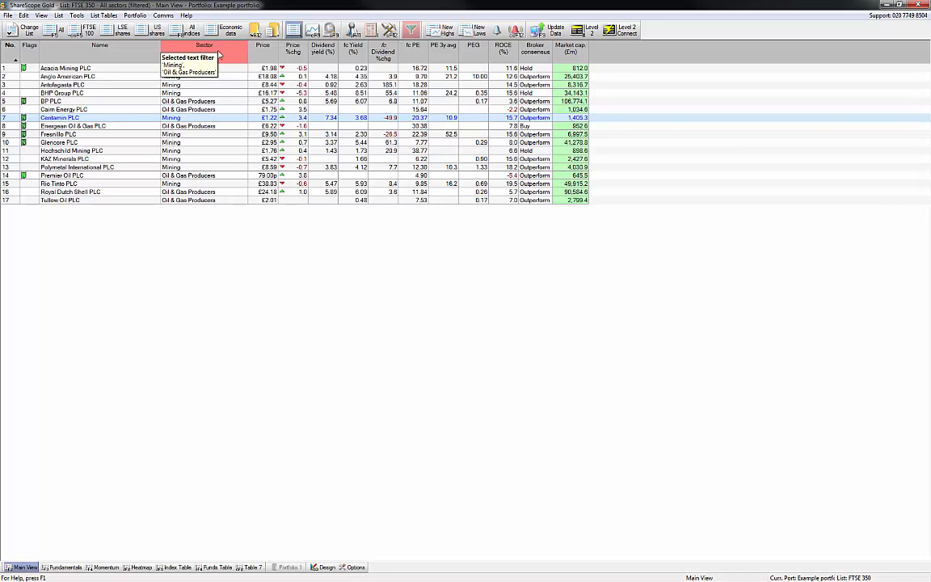
pyautogui.moveTo(218, 87)
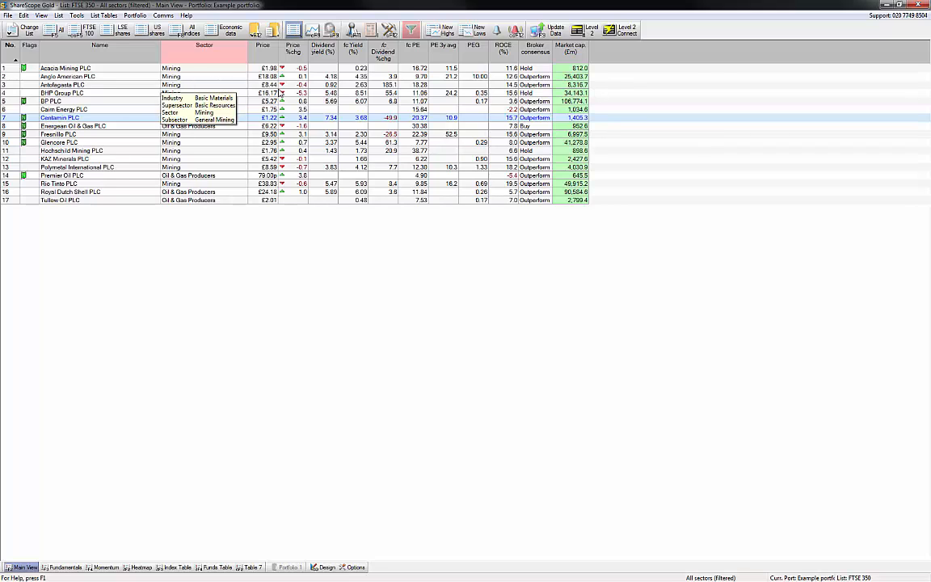
pyautogui.click(412, 29)
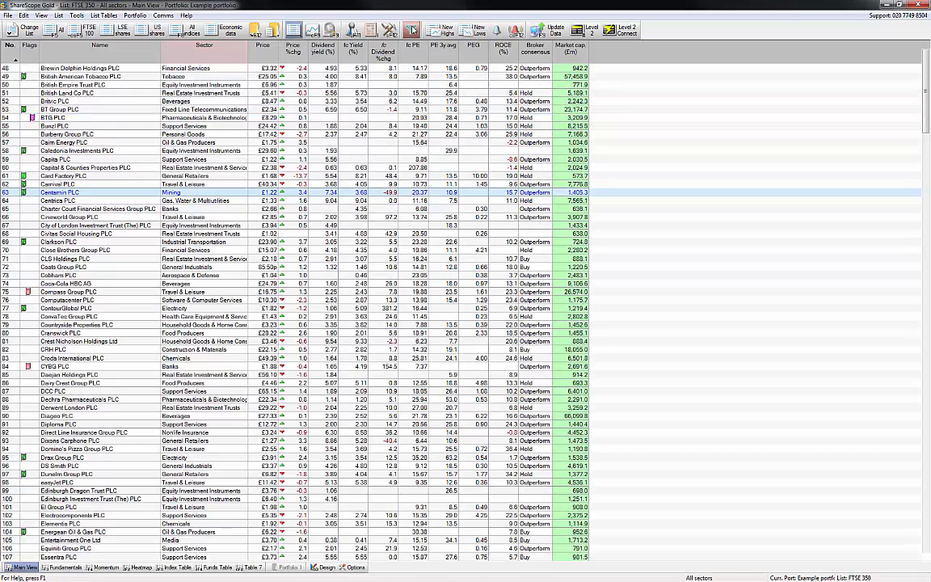
pyautogui.click(412, 30)
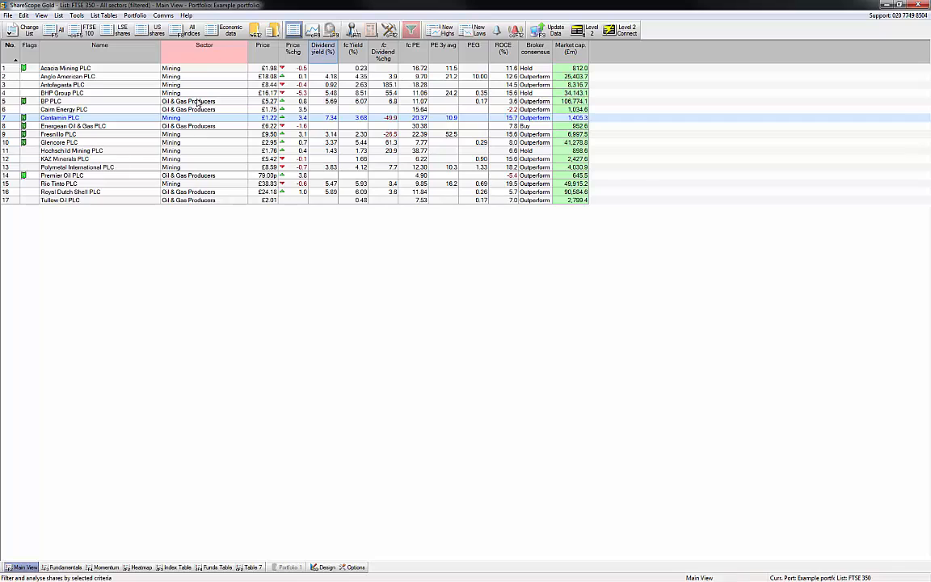
pyautogui.click(293, 50)
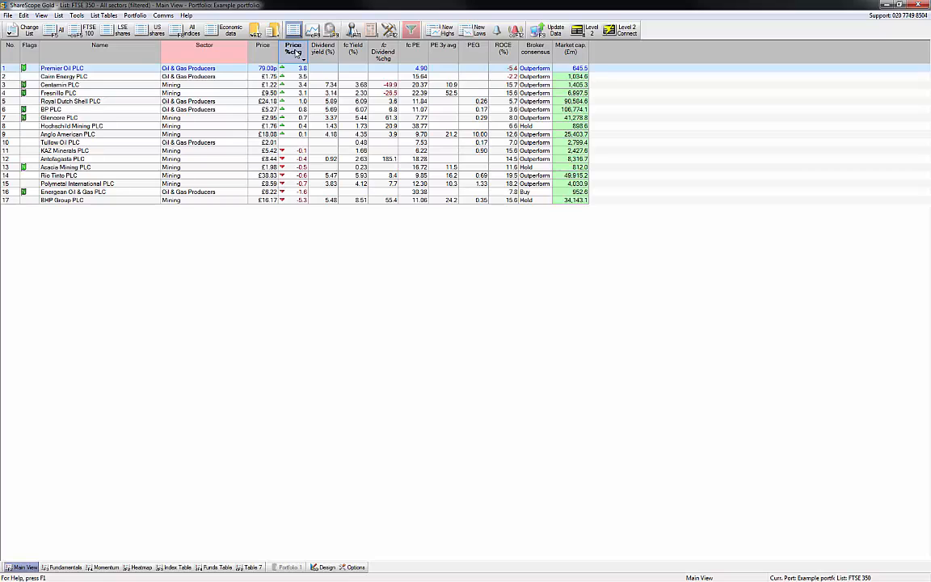
# Delete the filter from the Sector column and confirm the deletion
pyautogui.rightClick(204, 57)
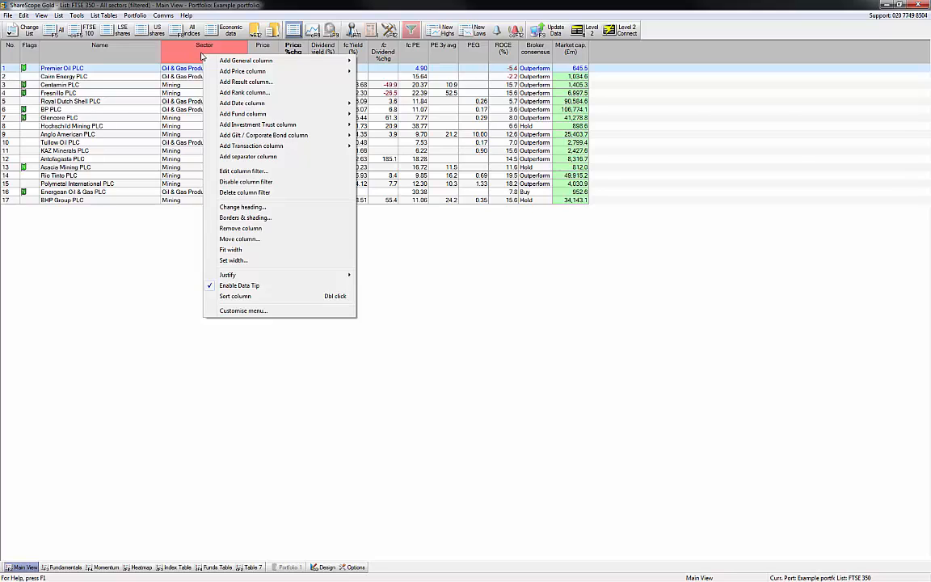
pyautogui.click(243, 194)
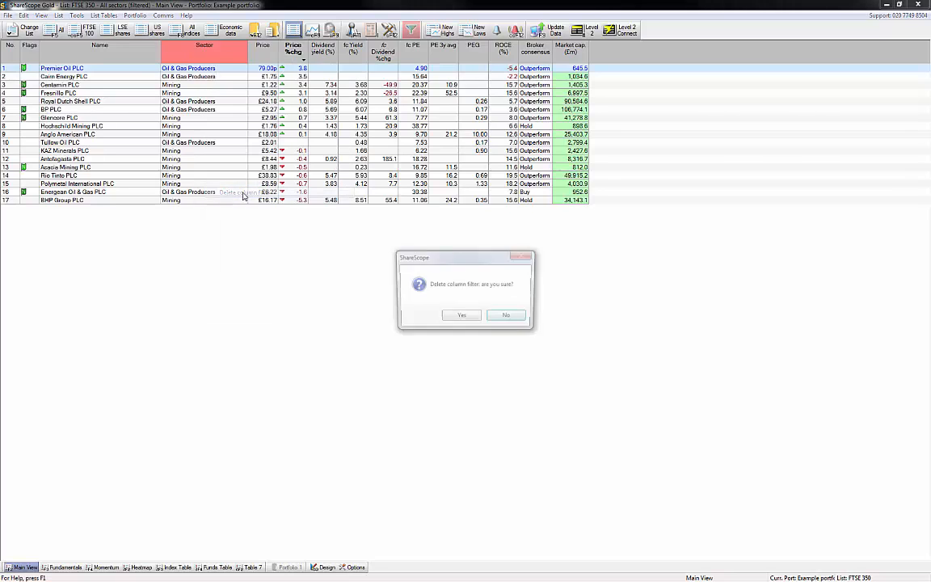
pyautogui.click(471, 319)
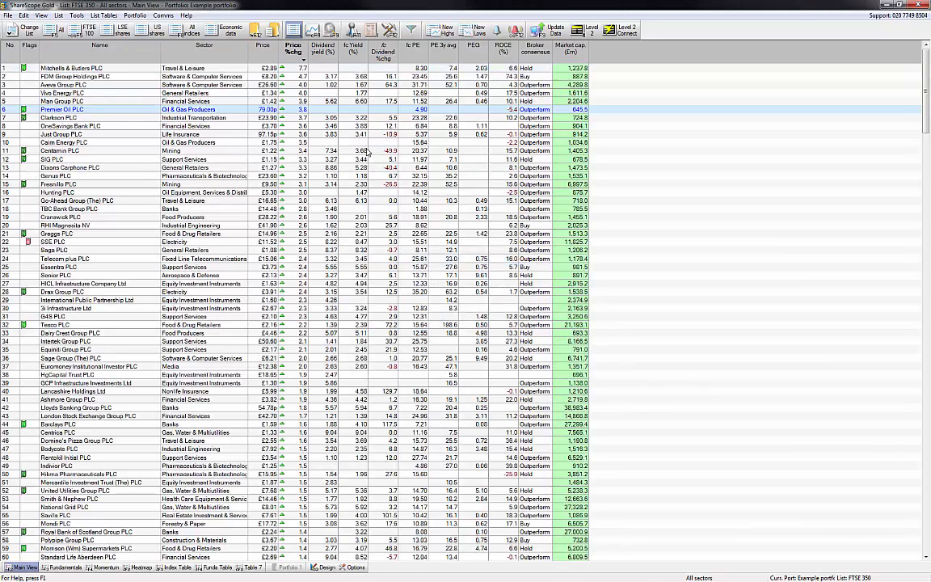
# Add a filter to the Price %chg column with a minimum value of 2
pyautogui.rightClick(304, 53)
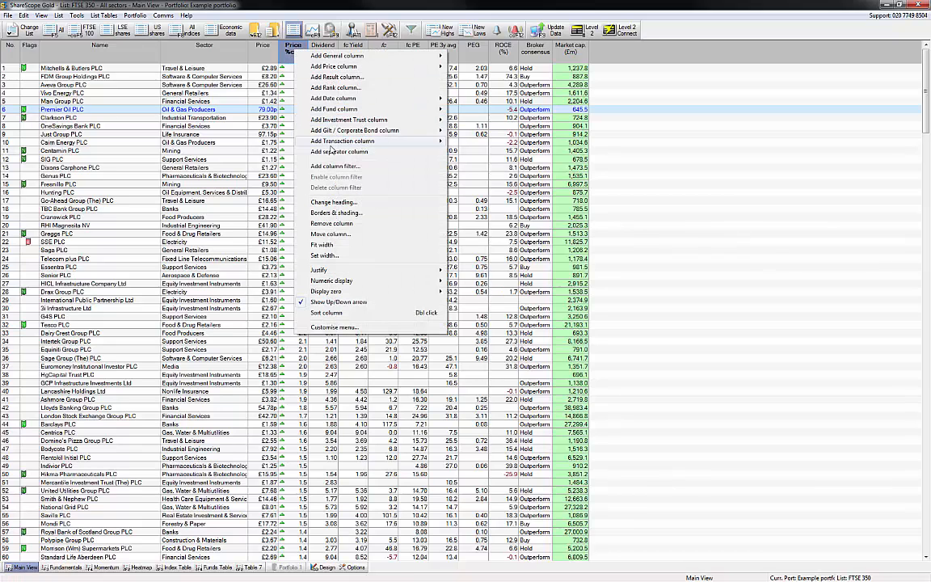
pyautogui.click(333, 165)
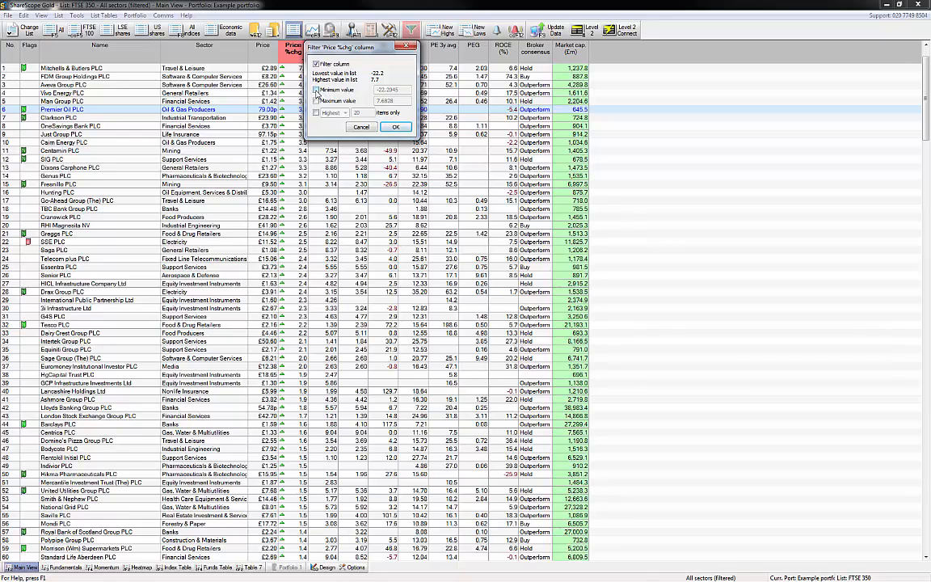
pyautogui.click(317, 90)
pyautogui.moveTo(405, 89); pyautogui.dragTo(367, 81)
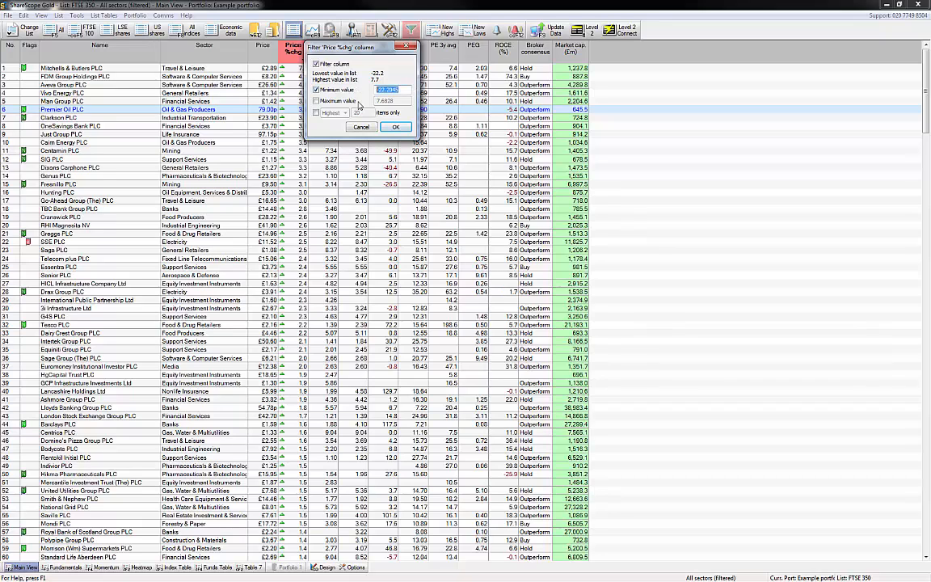
pyautogui.write('2')
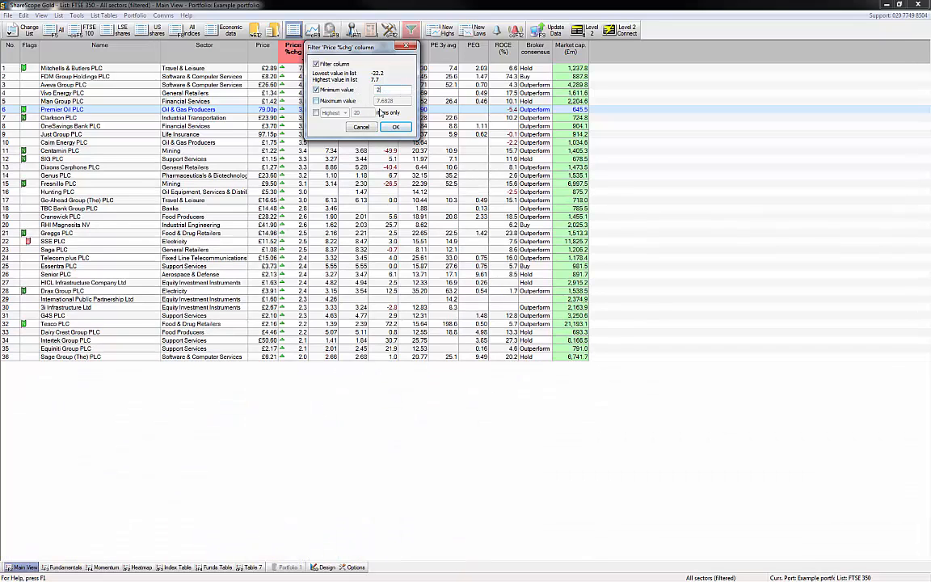
pyautogui.click(395, 128)
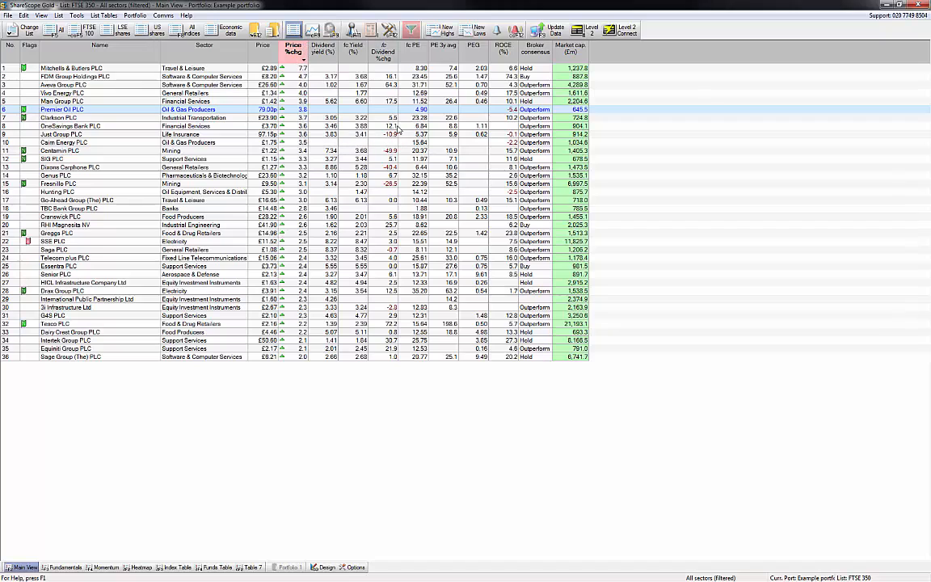
# Add a filter to the Sector column that includes only Mining and Oil & Gas Producers, and apply it to the list
pyautogui.moveTo(418, 153)
pyautogui.rightClick(207, 54)
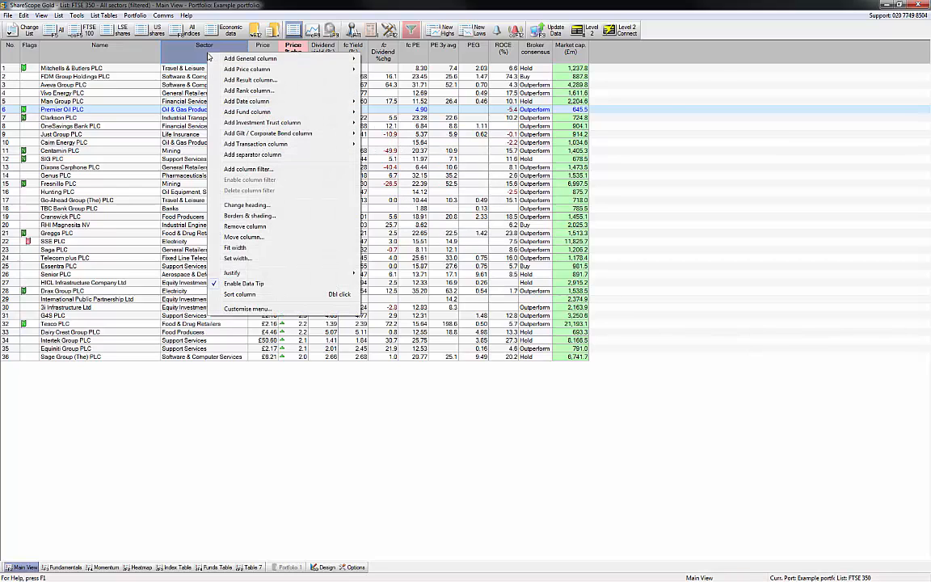
pyautogui.click(248, 169)
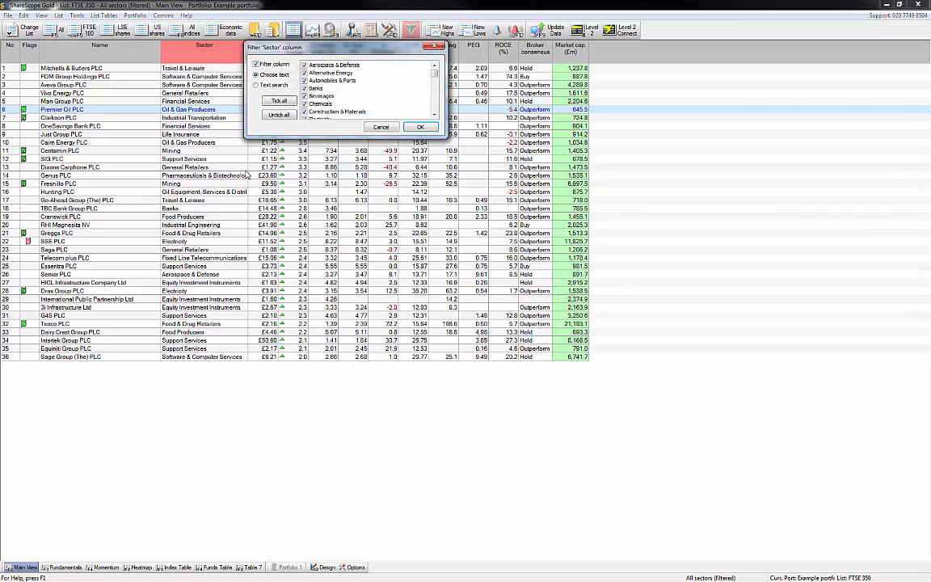
pyautogui.scroll(-2, 404, 79)
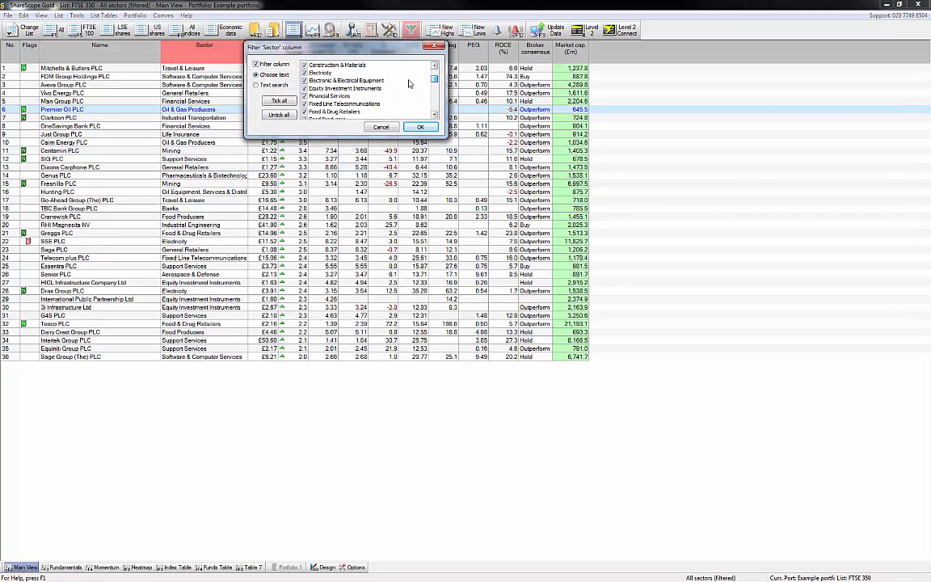
pyautogui.click(279, 114)
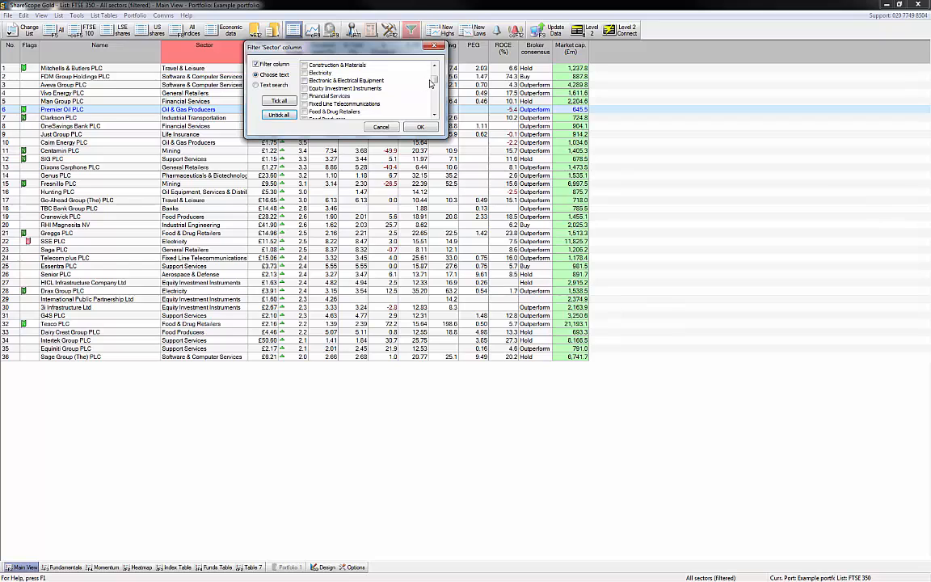
pyautogui.scroll(-4, 392, 76)
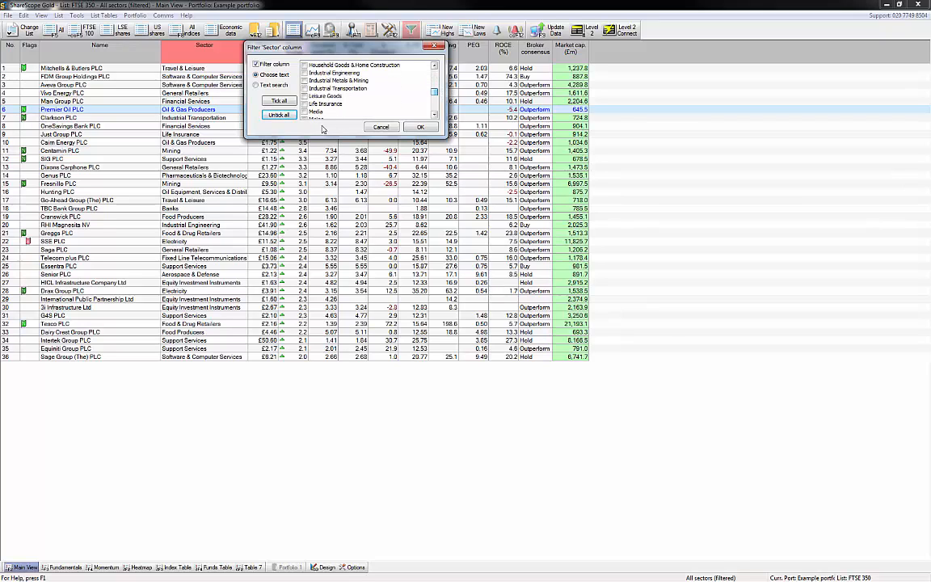
pyautogui.click(396, 117)
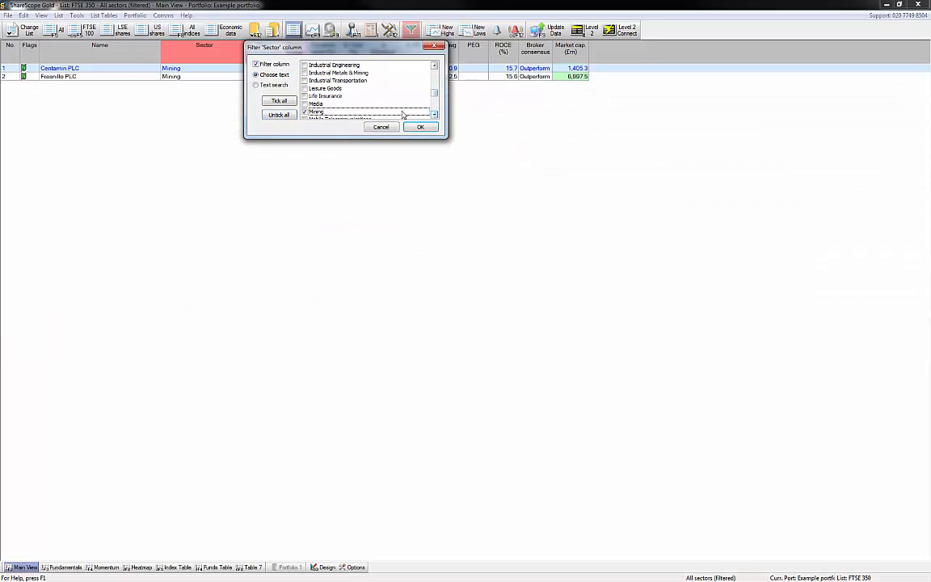
pyautogui.scroll(-3, 391, 89)
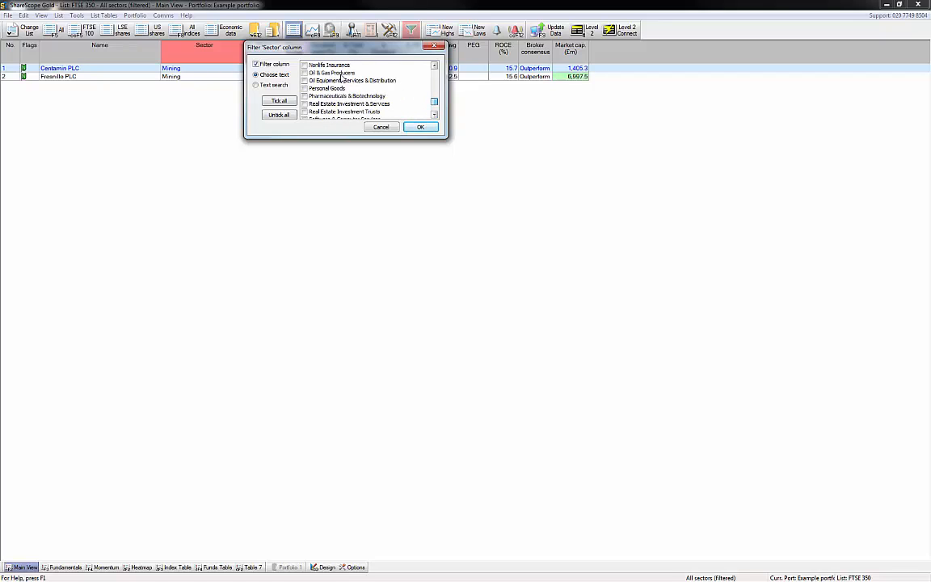
pyautogui.click(306, 72)
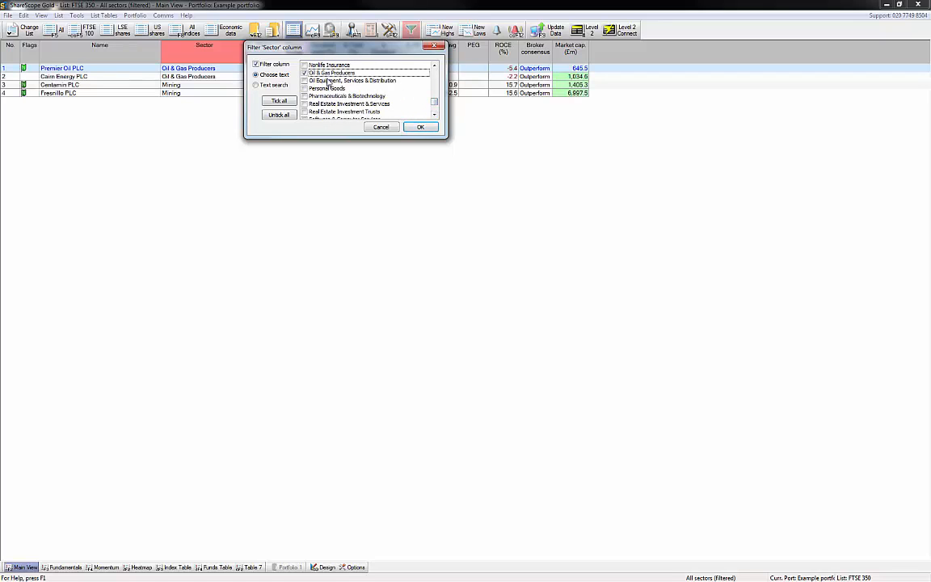
pyautogui.click(421, 127)
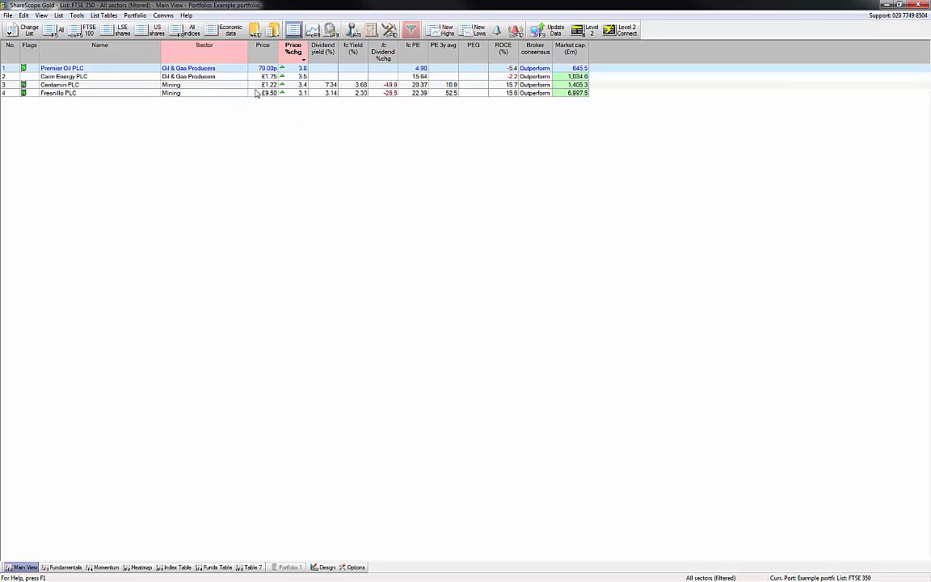
# Switch the column filters off and on several times, leaving them off so the full FTSE 350 list is shown
pyautogui.click(410, 30)
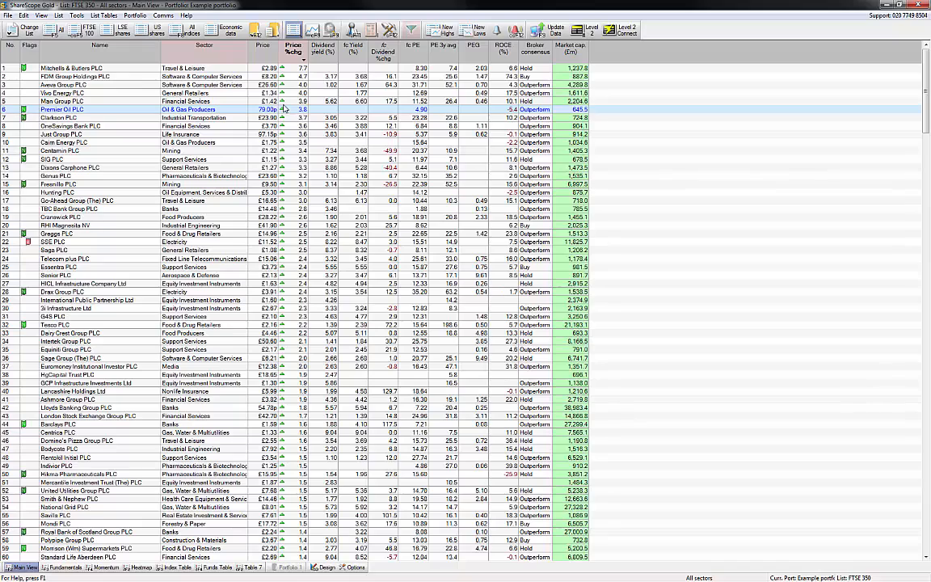
pyautogui.click(413, 29)
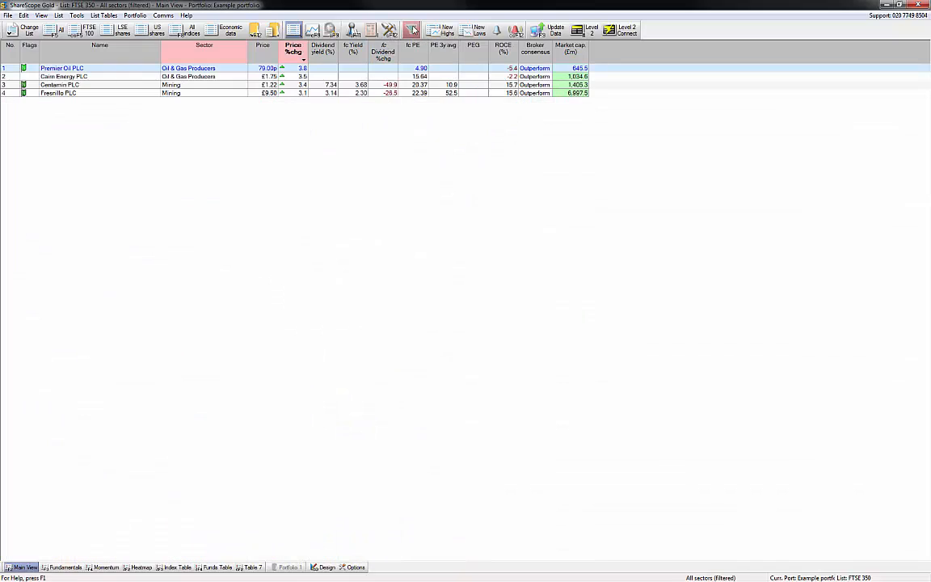
pyautogui.click(413, 29)
pyautogui.click(413, 29)
pyautogui.click(413, 29)
# Delete the filters from the Price %chg and Sector columns, confirming each deletion
pyautogui.rightClick(293, 50)
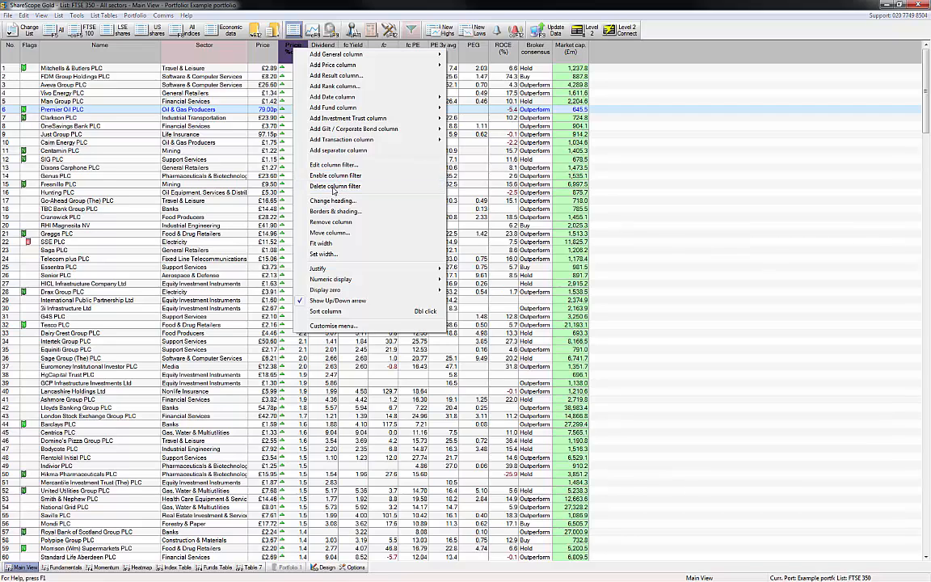
pyautogui.click(335, 186)
pyautogui.click(461, 317)
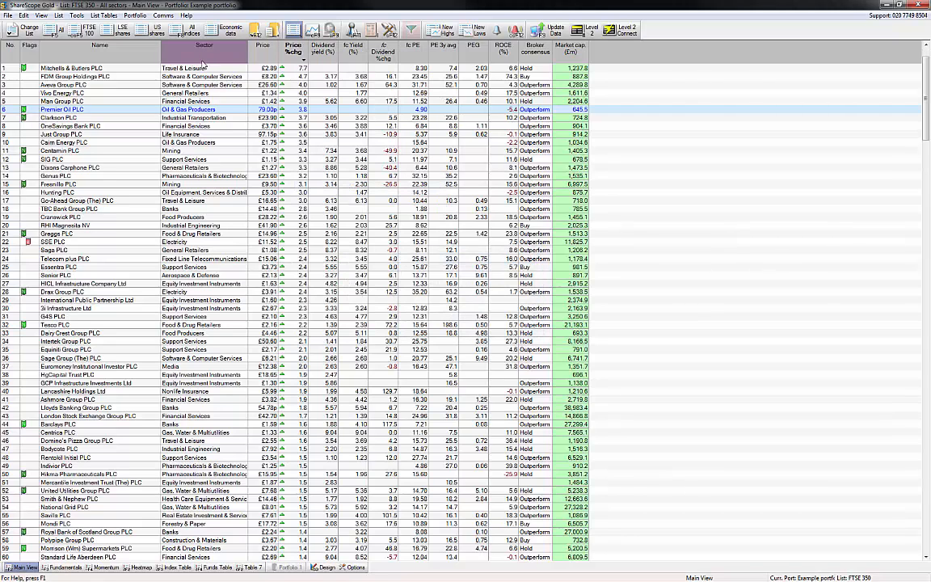
pyautogui.rightClick(202, 60)
pyautogui.click(240, 195)
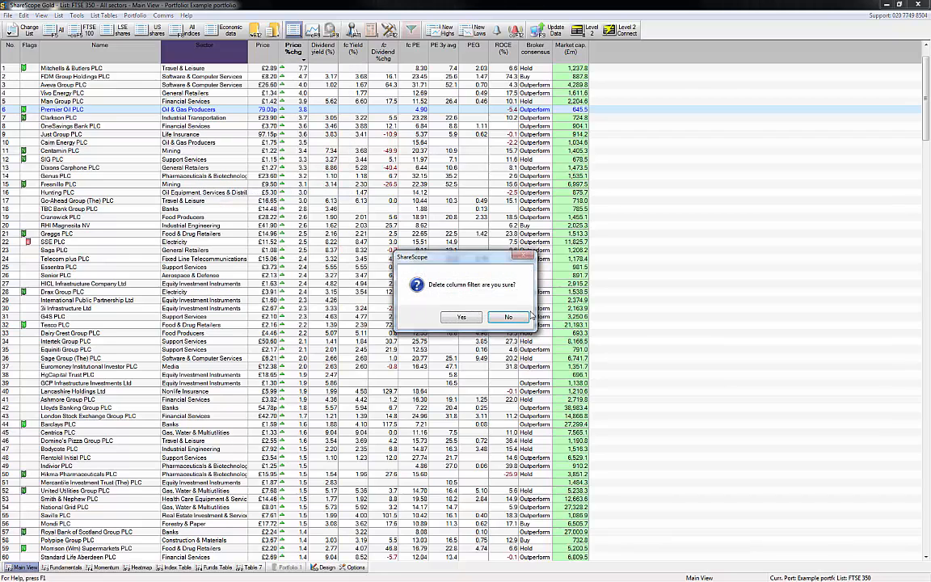
pyautogui.click(460, 316)
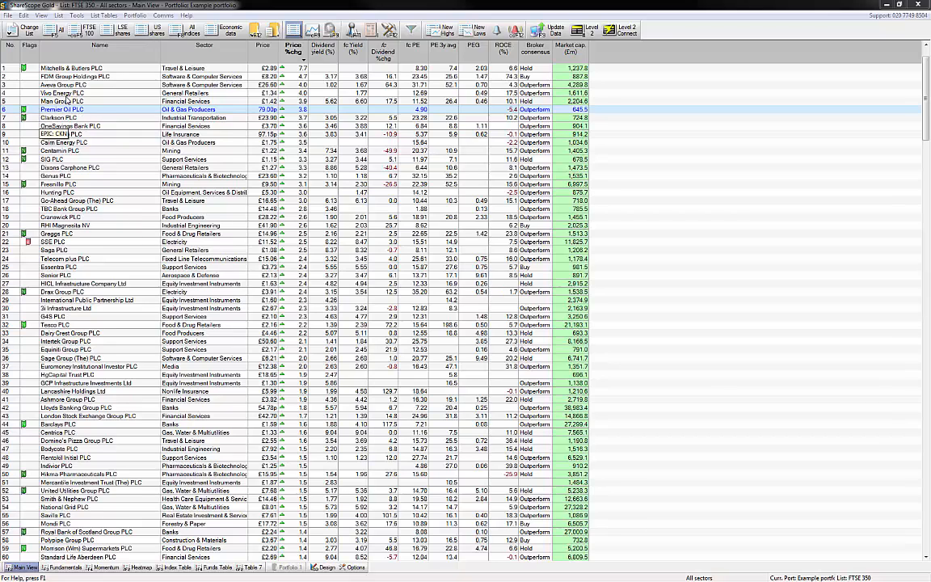
# Change the list to Exchange traded funds (ETFs) and widen the Name column
pyautogui.click(28, 30)
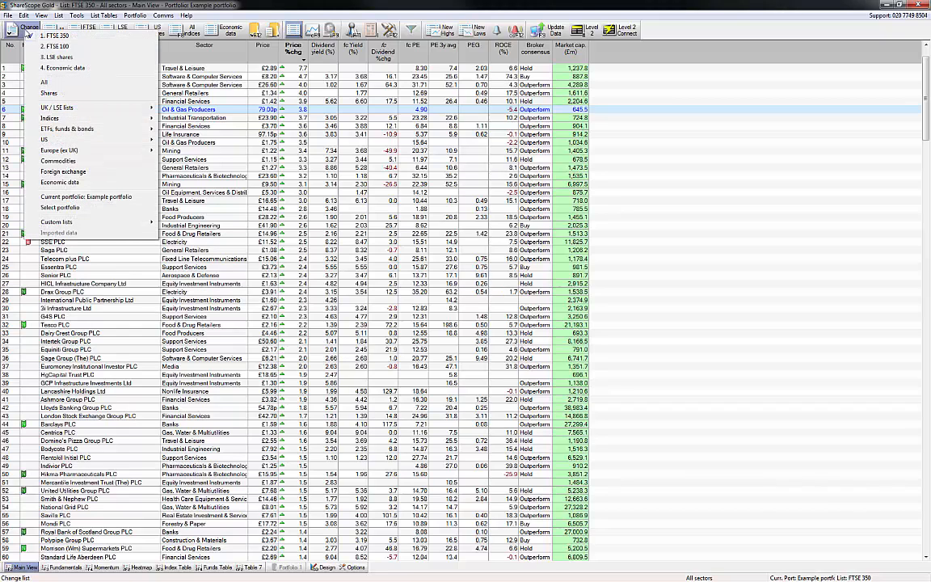
pyautogui.moveTo(146, 126)
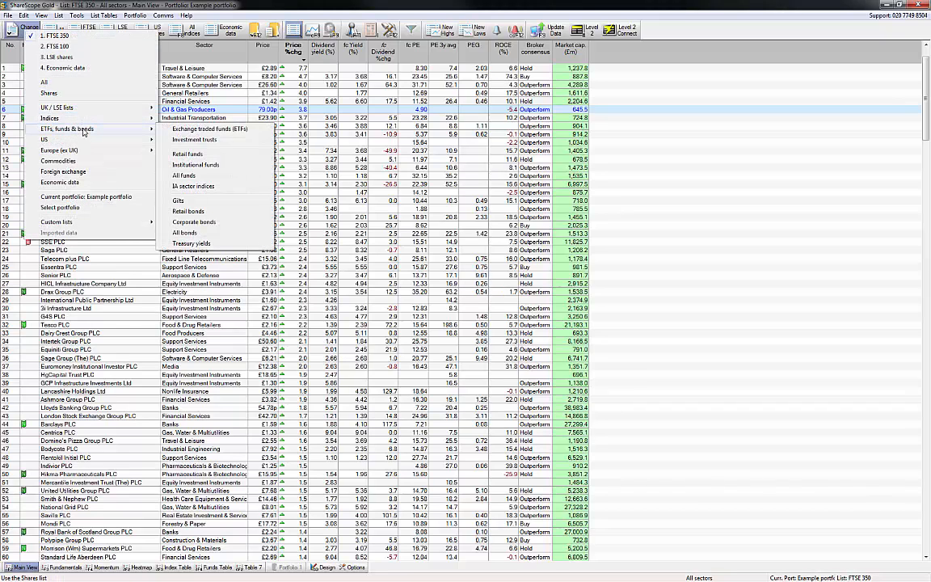
pyautogui.click(210, 131)
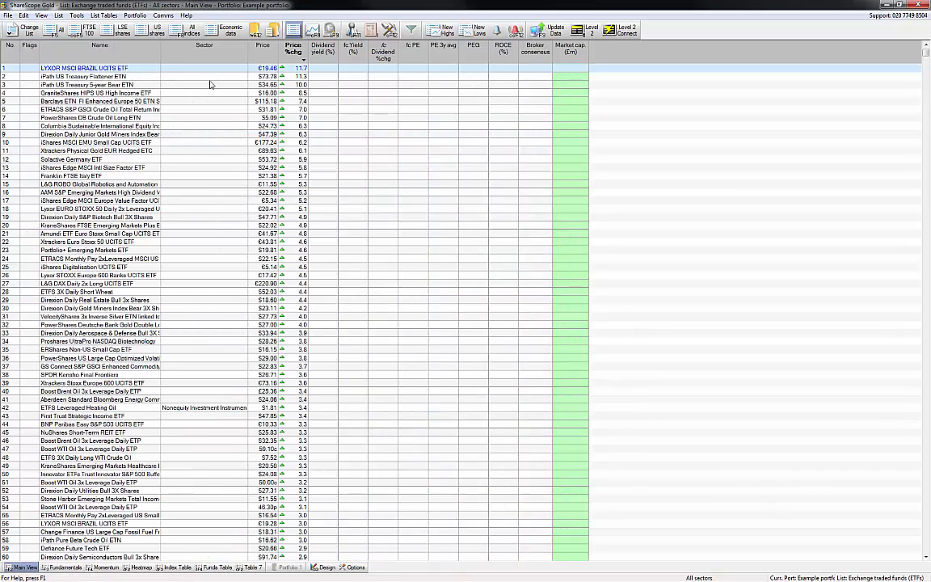
pyautogui.moveTo(161, 47); pyautogui.dragTo(176, 47)
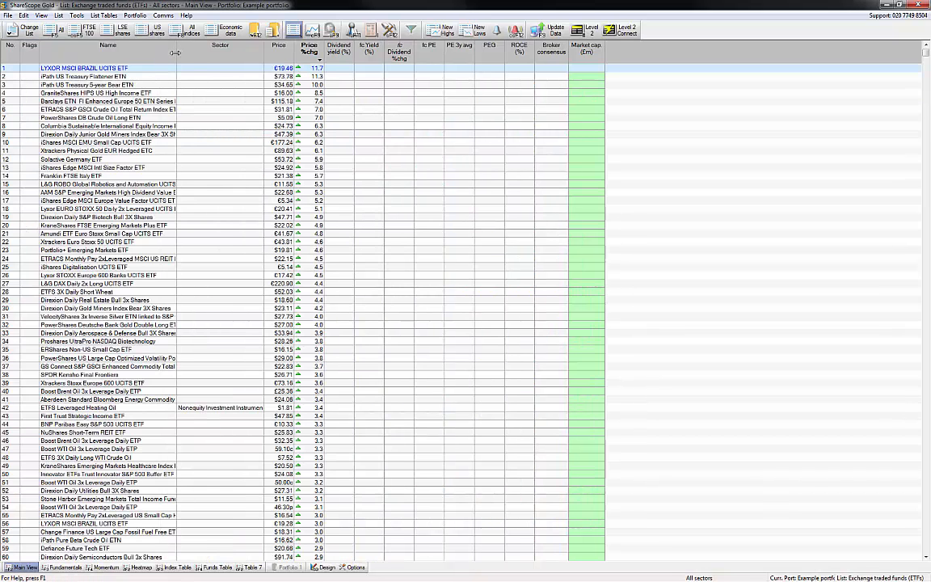
# Sort the ETF list by Name and add a text search filter for "gold" to the Name column
pyautogui.click(108, 54)
pyautogui.rightClick(107, 54)
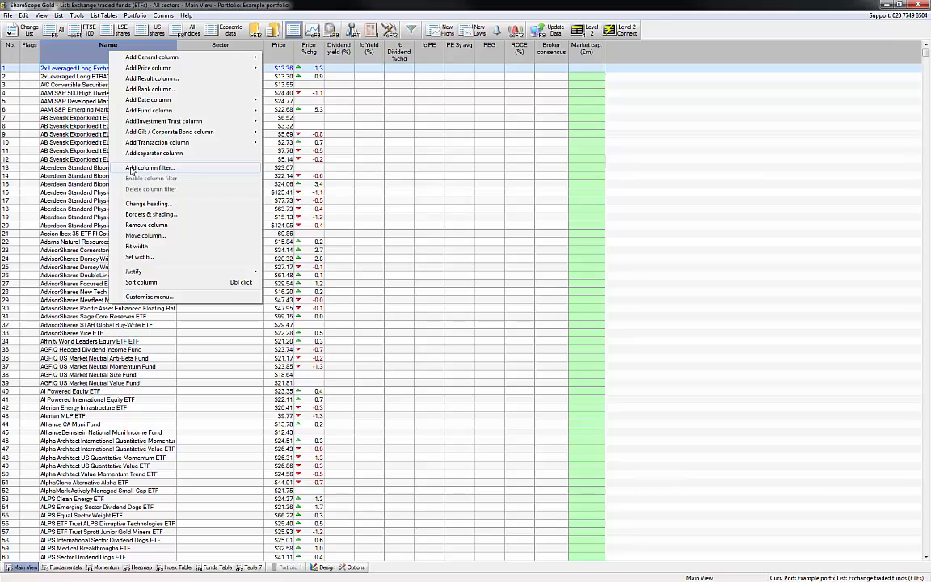
pyautogui.click(148, 168)
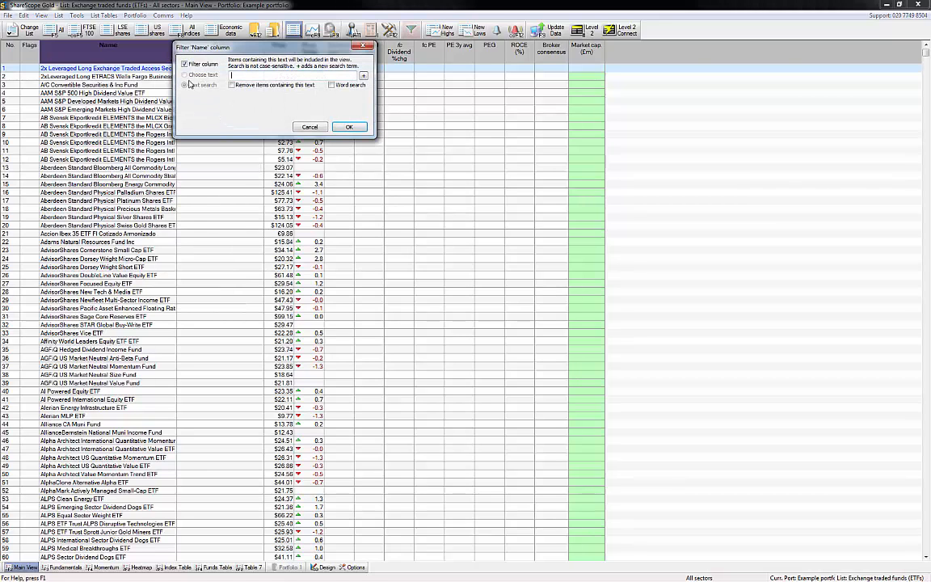
pyautogui.moveTo(245, 49); pyautogui.dragTo(247, 93)
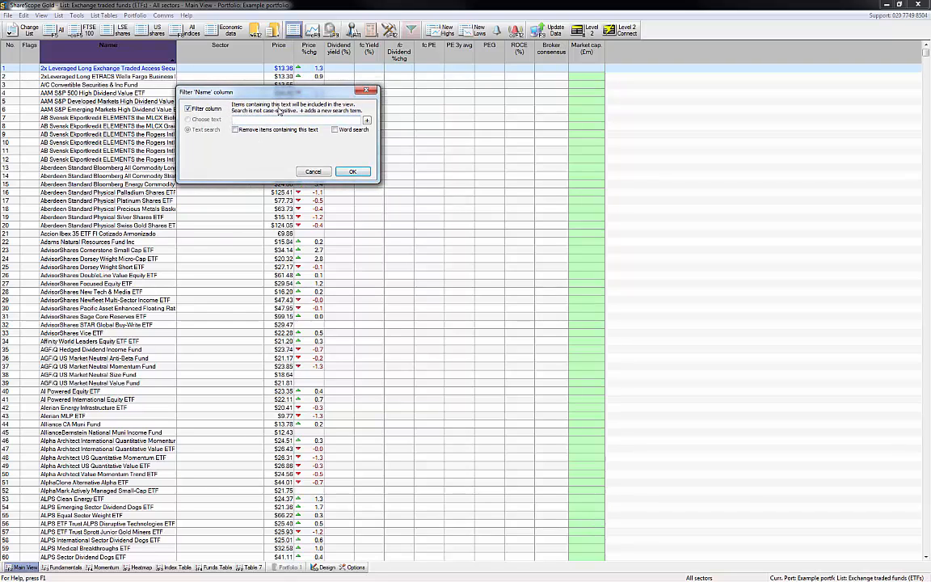
pyautogui.click(261, 122)
pyautogui.write('gold')
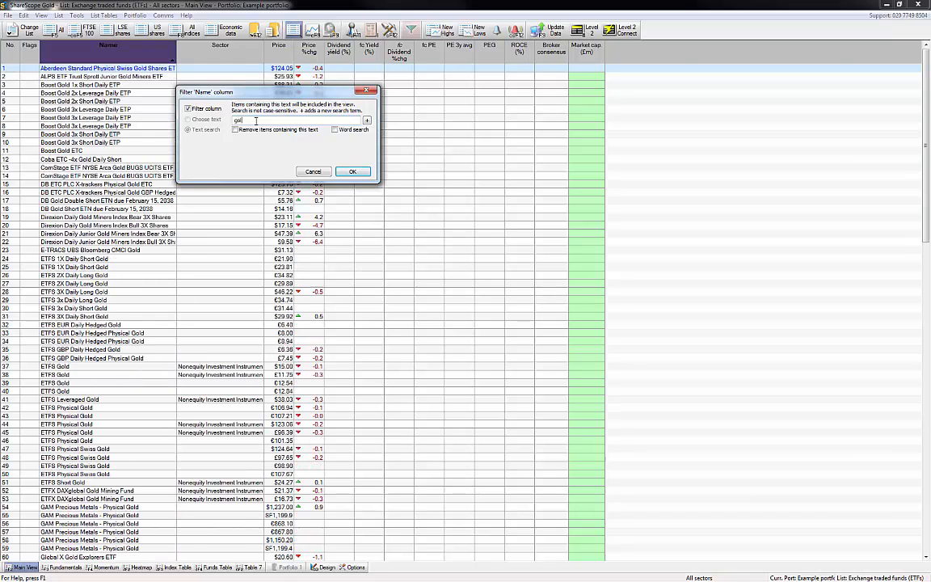
pyautogui.click(353, 173)
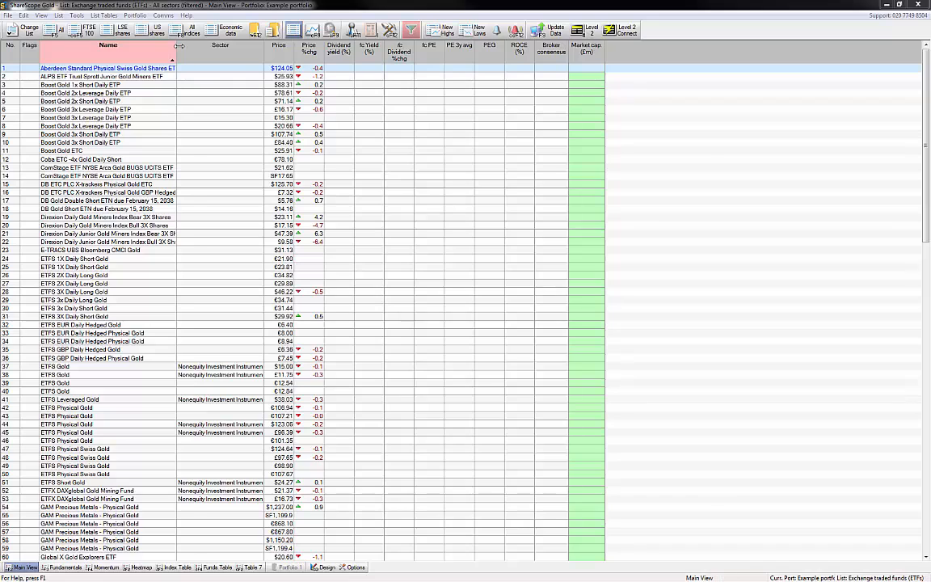
# Widen the Name column further to fit the full ETF names and look through the gold list to its end
pyautogui.moveTo(177, 46); pyautogui.dragTo(200, 47)
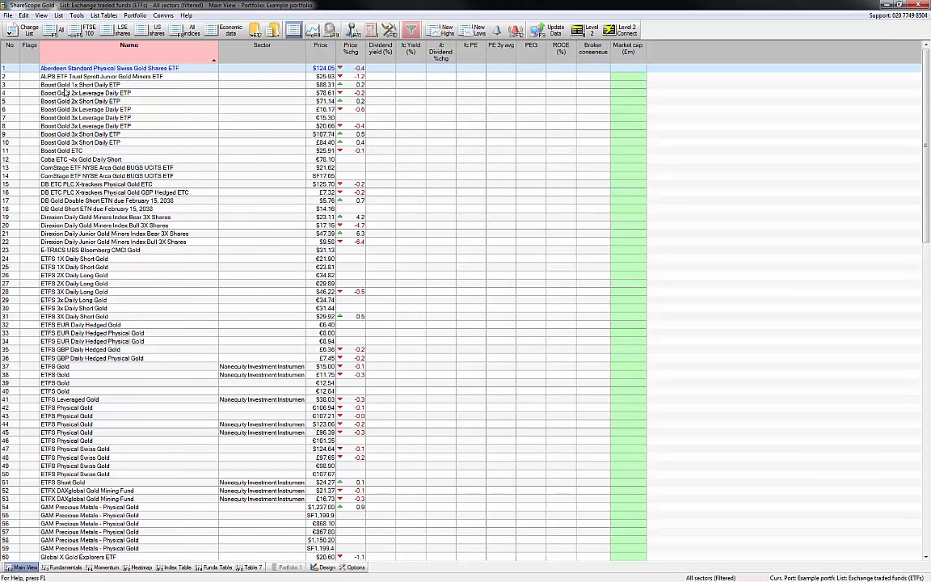
pyautogui.scroll(-20, 72, 146)
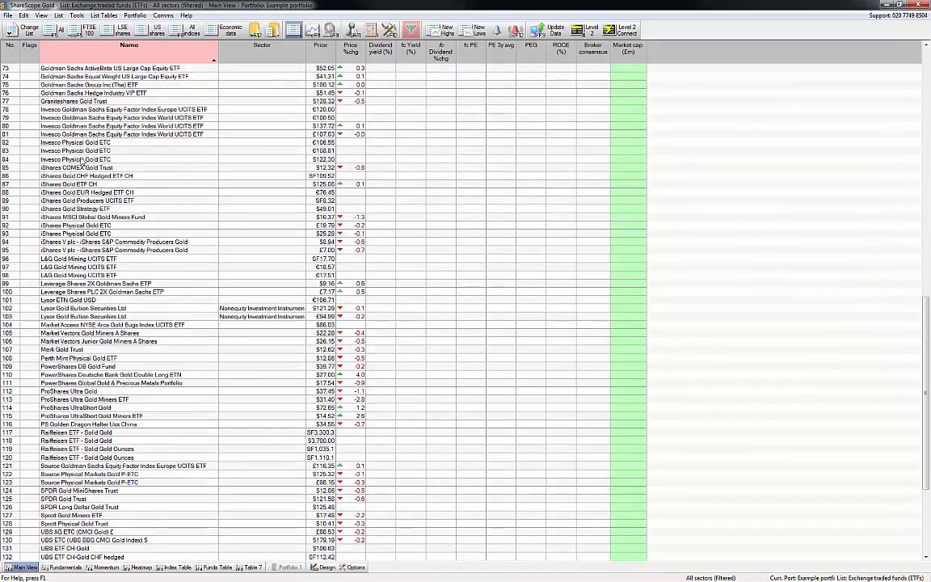
pyautogui.scroll(-7, 85, 161)
# Edit the Name column filter to untick "gold" and add the search term "silver" instead, and apply it
pyautogui.rightClick(95, 57)
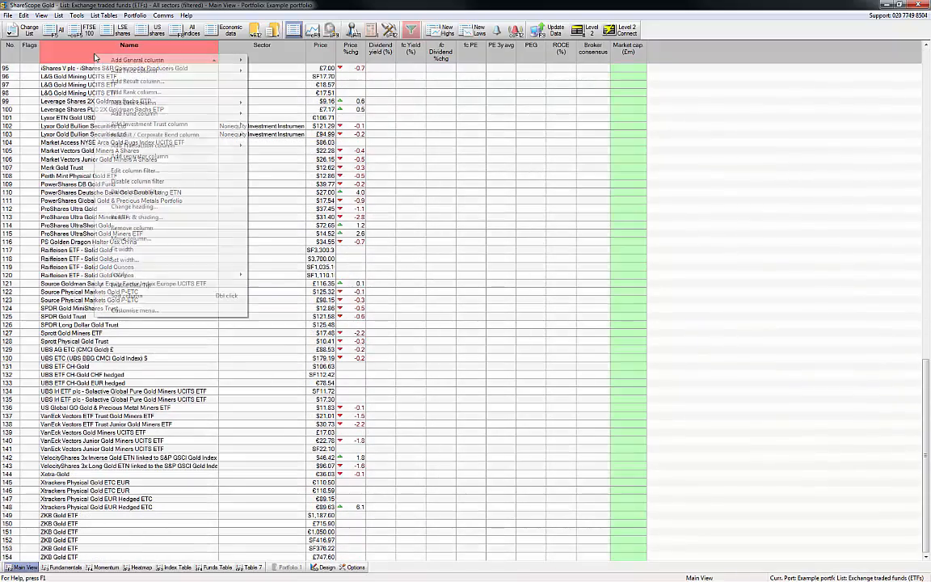
pyautogui.click(149, 172)
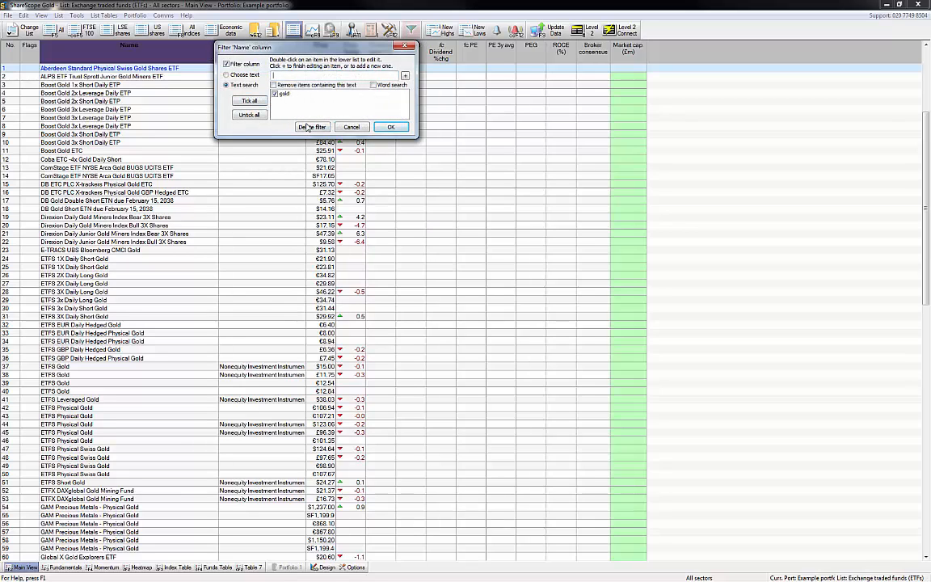
pyautogui.click(249, 114)
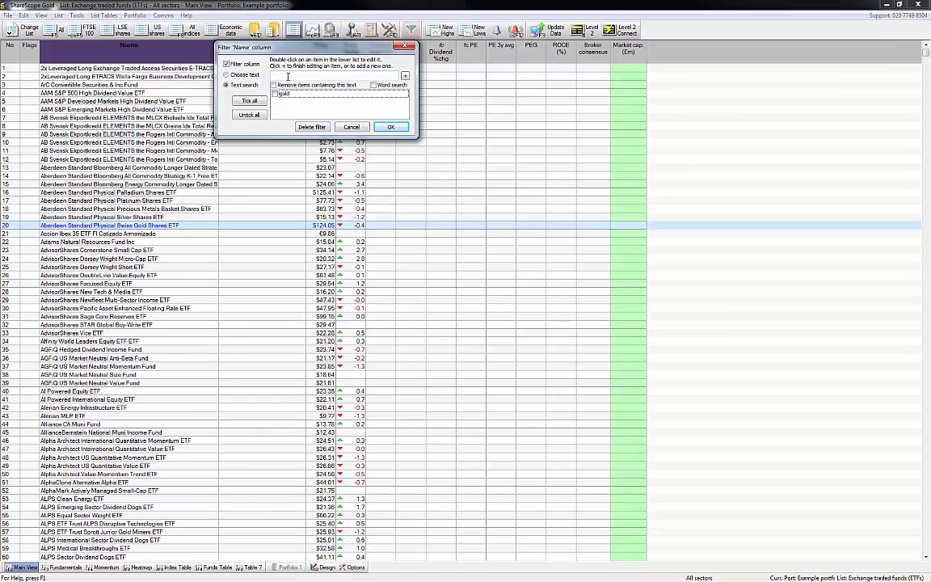
pyautogui.click(275, 75)
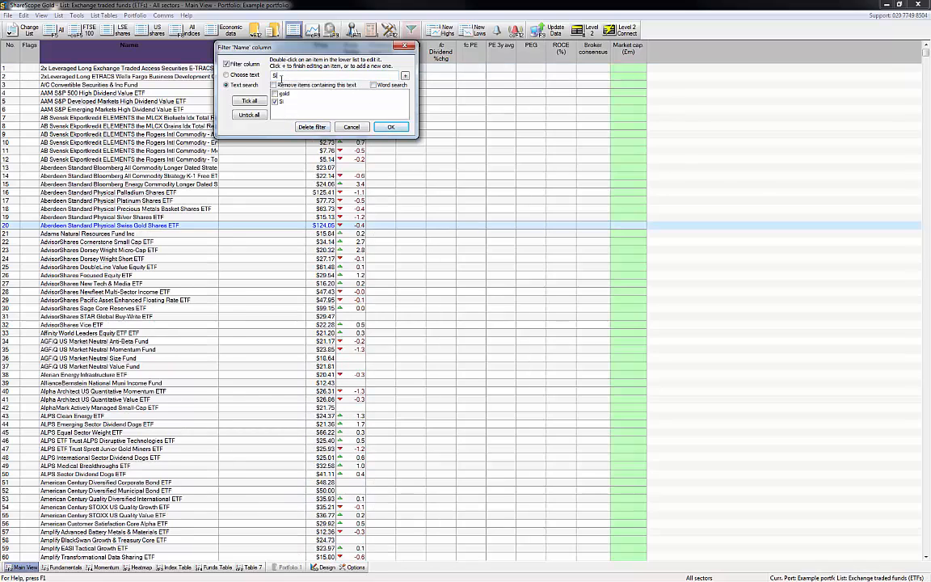
pyautogui.write('silver')
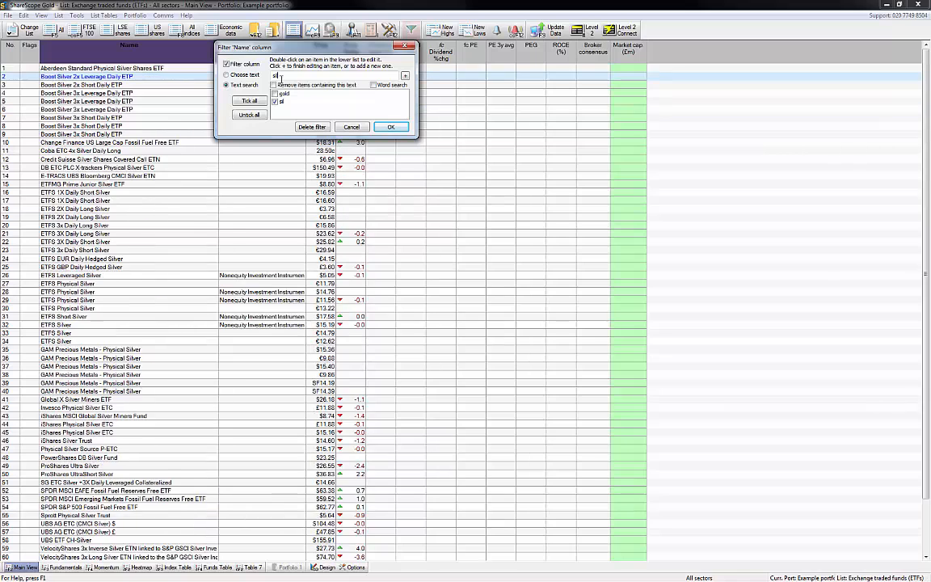
pyautogui.click(391, 126)
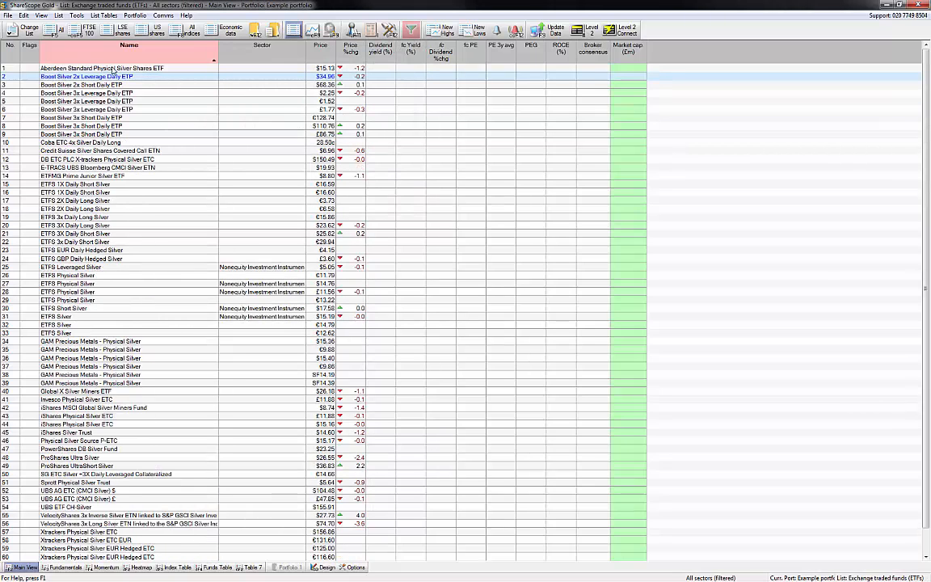
# Look through the silver ETFs and delete the column filter on the Name column
pyautogui.scroll(-1, 119, 110)
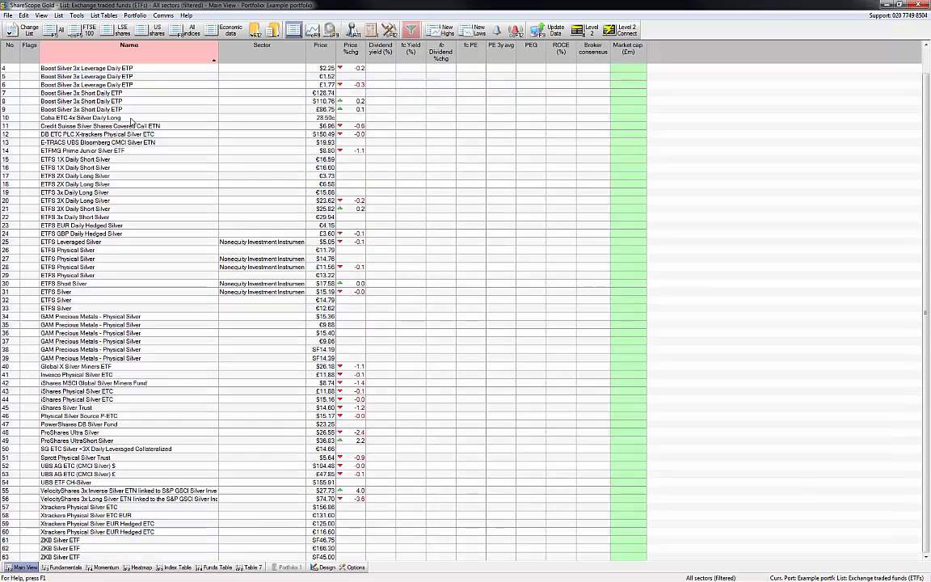
pyautogui.scroll(1, 136, 214)
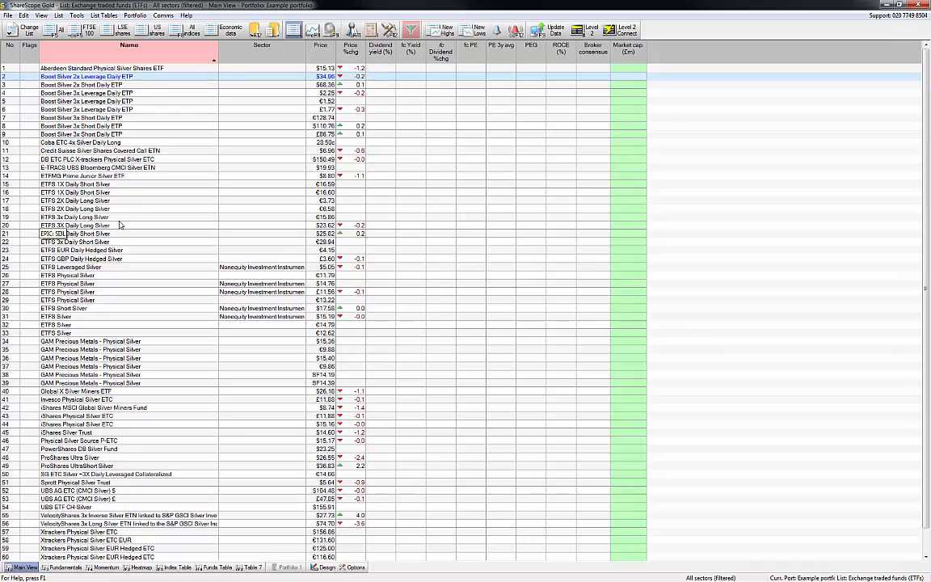
pyautogui.rightClick(127, 54)
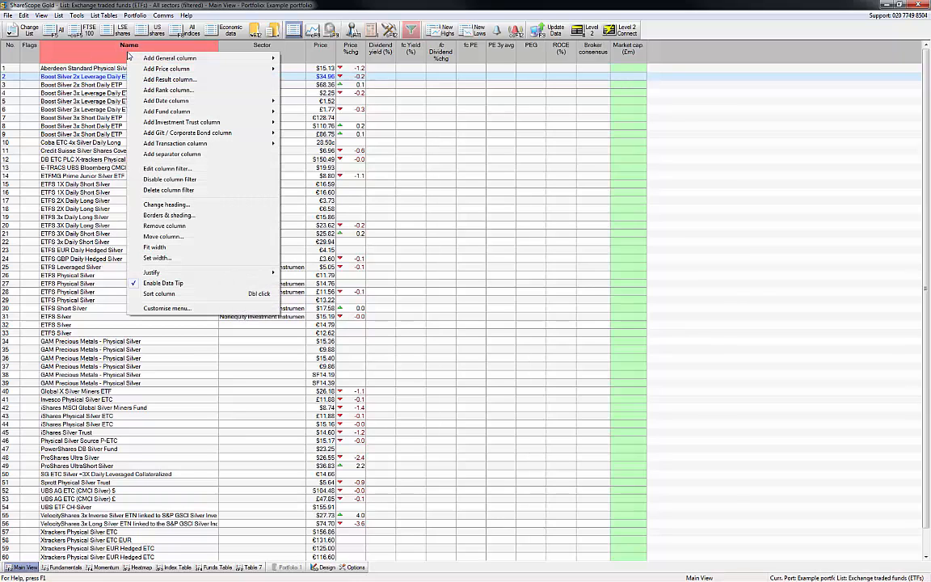
pyautogui.click(168, 189)
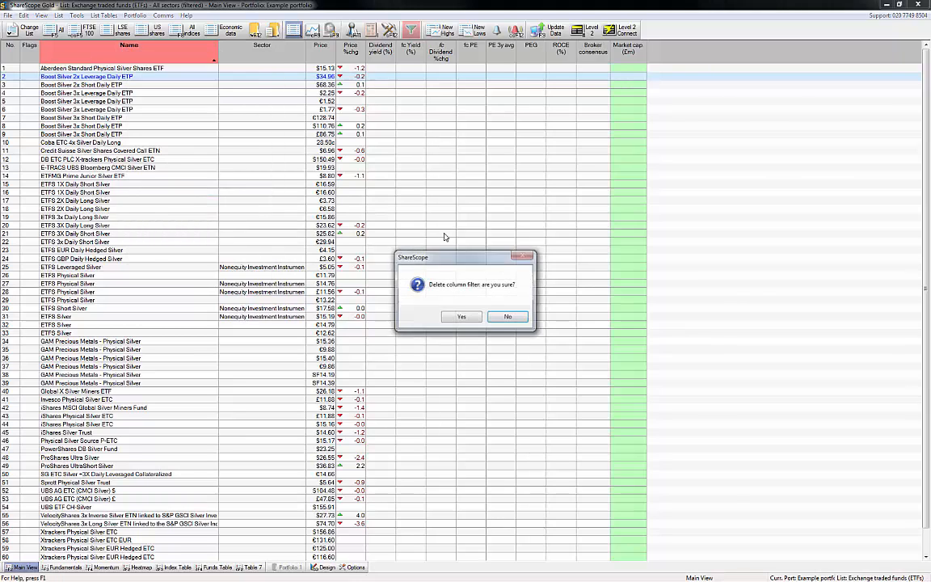
pyautogui.click(460, 317)
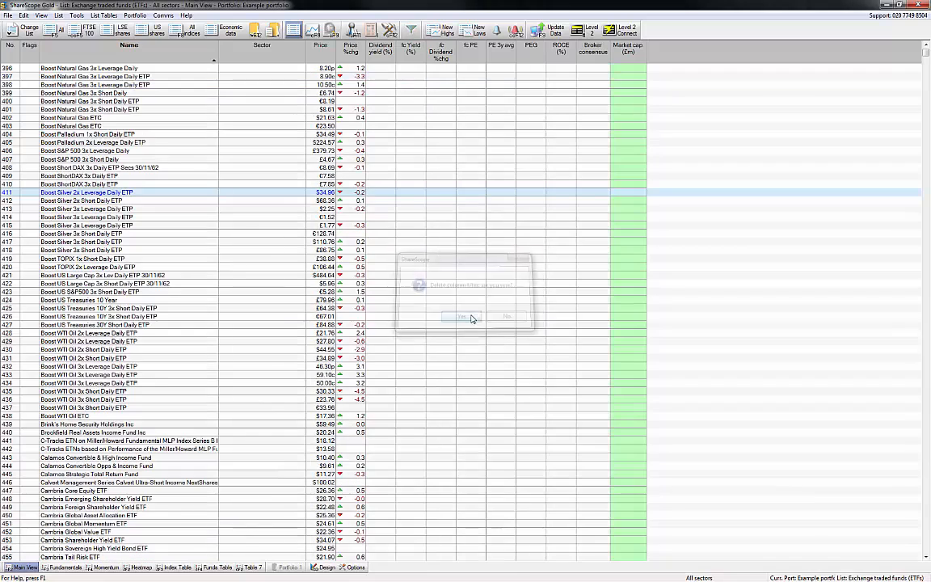
# Switch to the FTSE 100 list and open the price graph for Johnson Matthey PLC
pyautogui.click(82, 34)
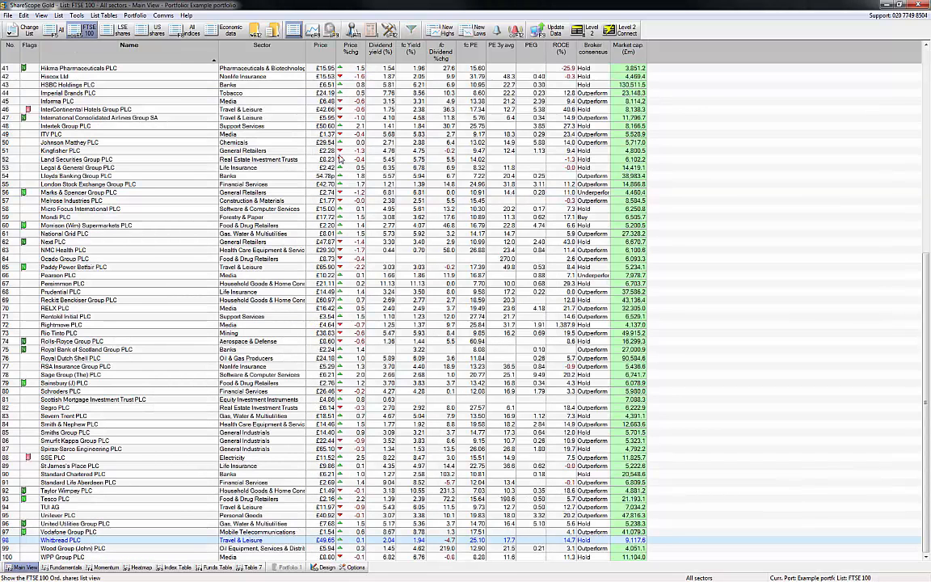
pyautogui.click(428, 186)
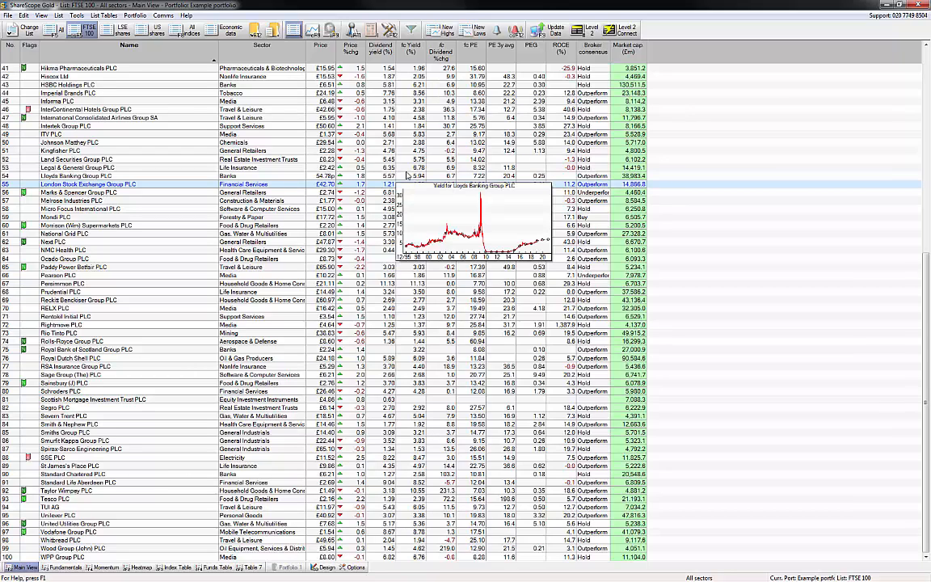
pyautogui.click(388, 143)
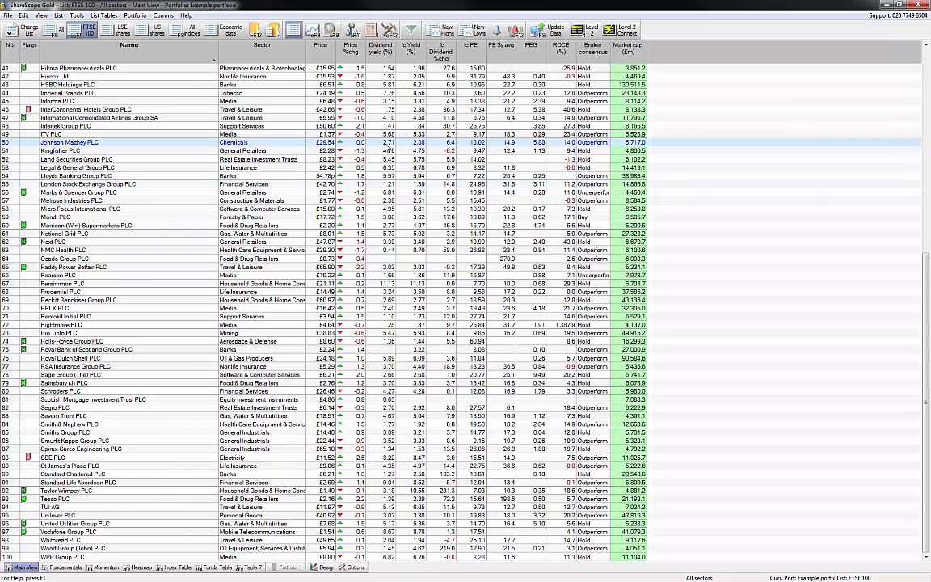
pyautogui.doubleClick(387, 144)
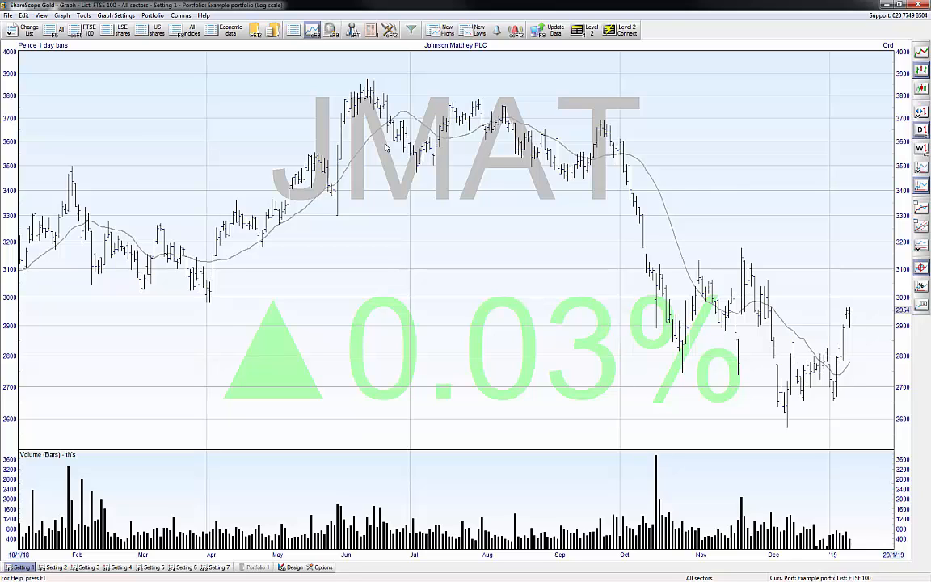
pyautogui.rightClick(398, 149)
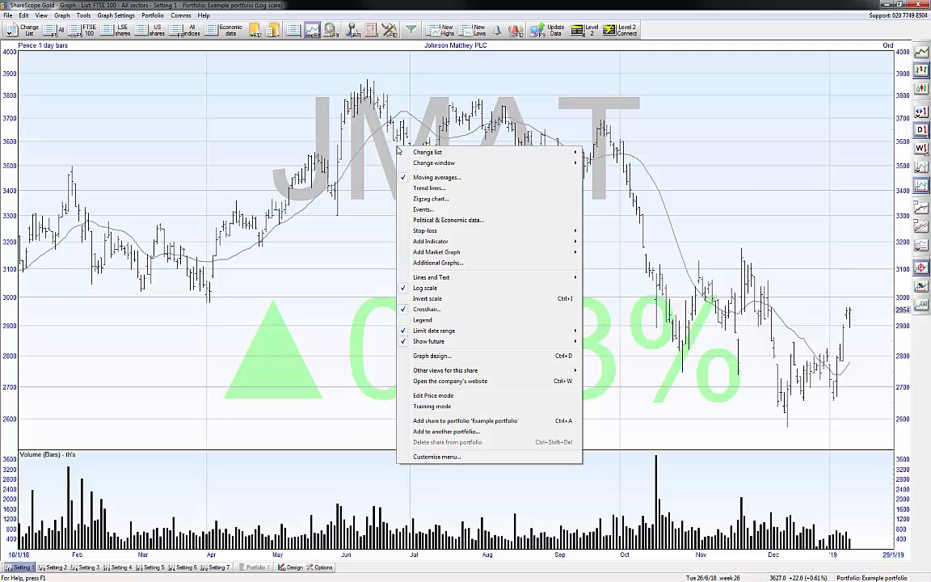
pyautogui.click(328, 151)
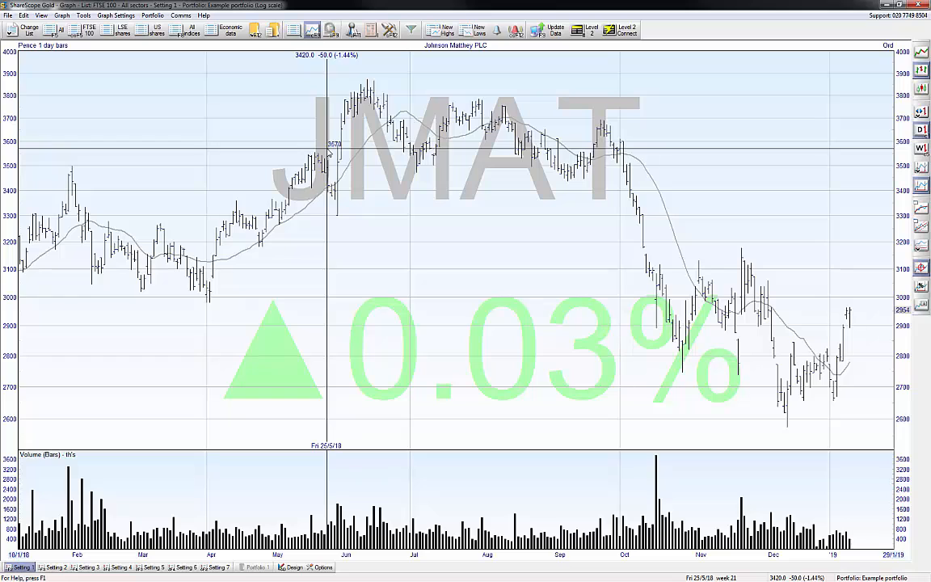
# Zoom the graph to 14/6/18 through 17/1/19 and dismiss the date range tip so it is not shown in future
pyautogui.click(370, 214)
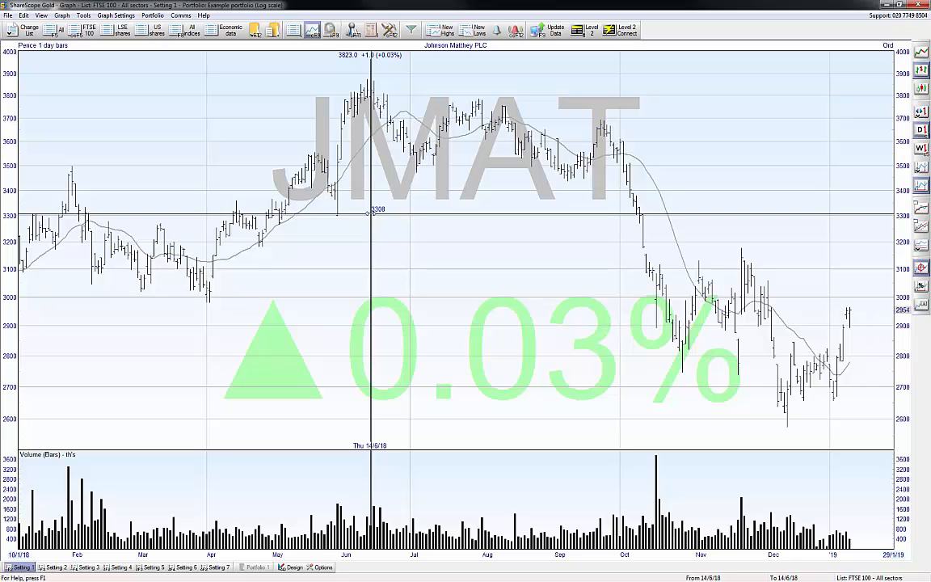
pyautogui.moveTo(370, 213); pyautogui.dragTo(868, 324)
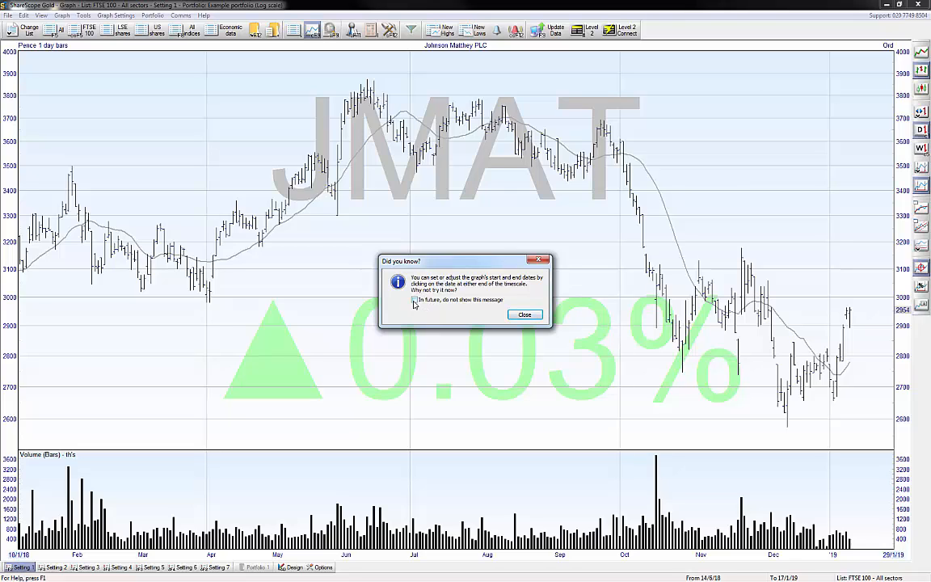
pyautogui.click(413, 301)
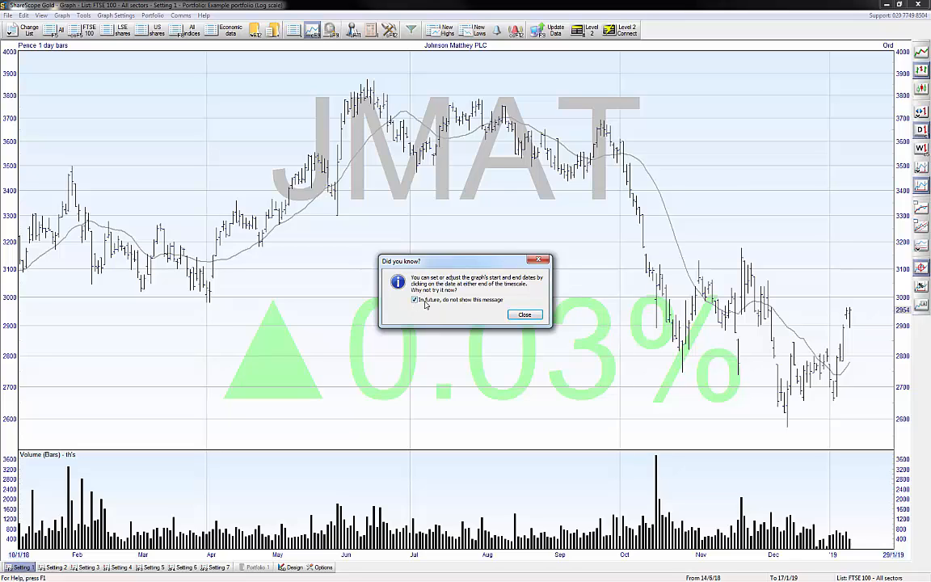
pyautogui.click(525, 315)
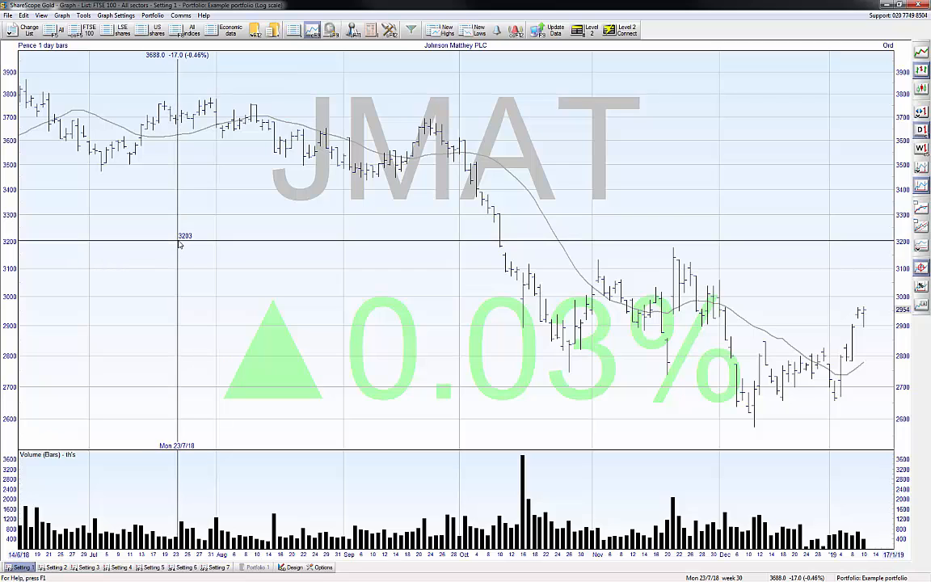
# Zoom in on successively shorter date ranges of the graph, down to 11/10/18 through 19/10/18
pyautogui.moveTo(188, 243); pyautogui.dragTo(763, 259)
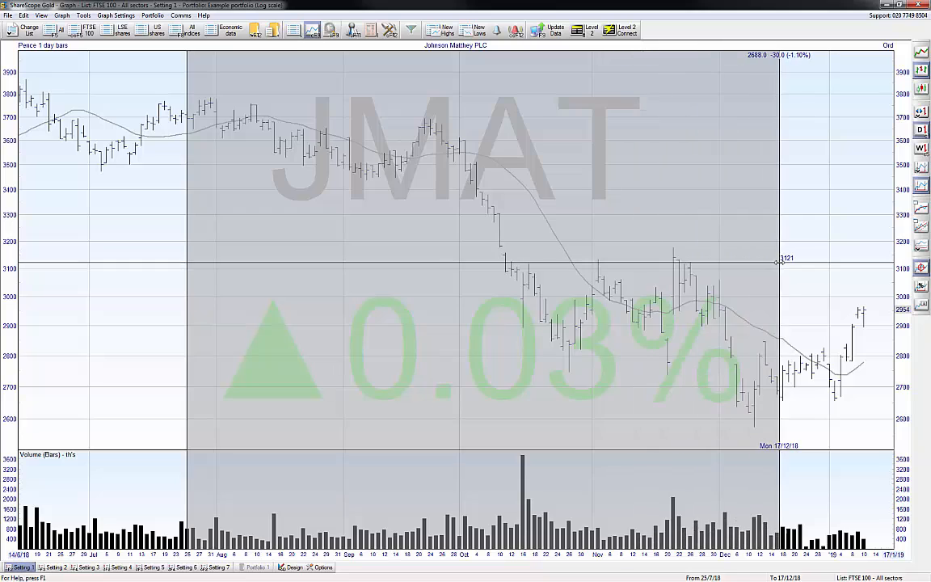
pyautogui.moveTo(321, 231)
pyautogui.mouseDown()
pyautogui.moveTo(687, 251)
pyautogui.moveTo(437, 244)
pyautogui.moveTo(640, 248)
pyautogui.mouseUp()
pyautogui.moveTo(343, 243); pyautogui.dragTo(599, 244)
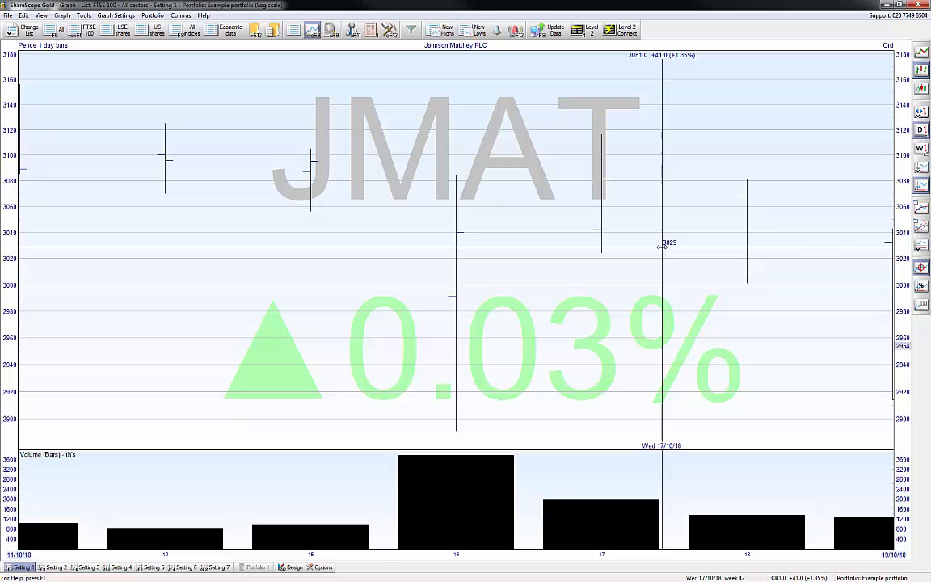
# Reset the graph zoom, view the share's full price history and switch back to the limited date range
pyautogui.doubleClick(465, 193)
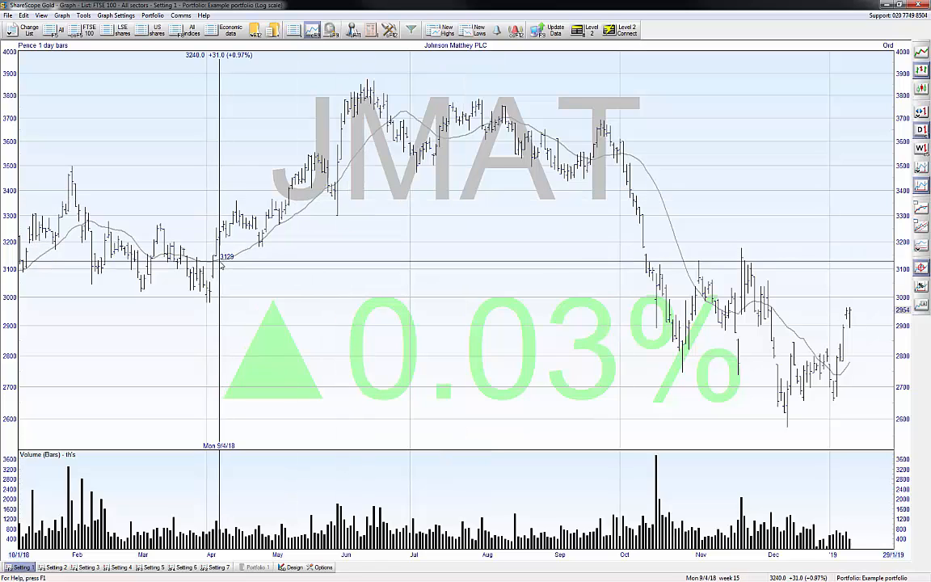
pyautogui.press('a')
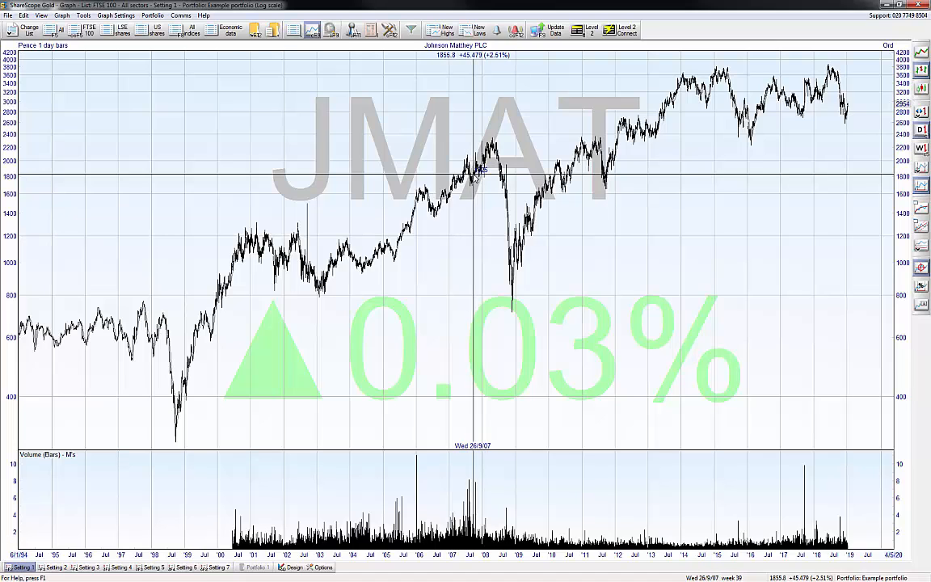
pyautogui.press('a')
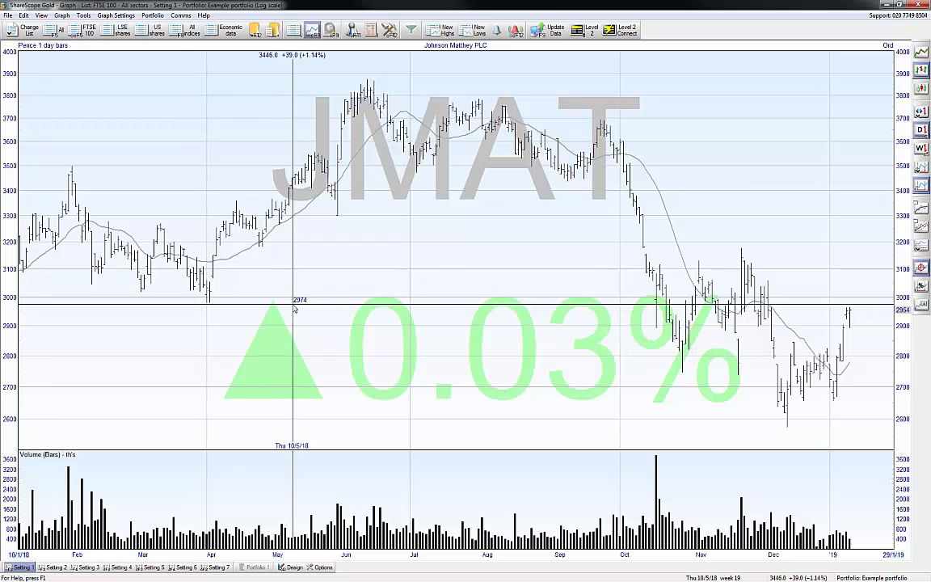
# Set the graph's default limited date range to the previous 2 years
pyautogui.rightClick(366, 204)
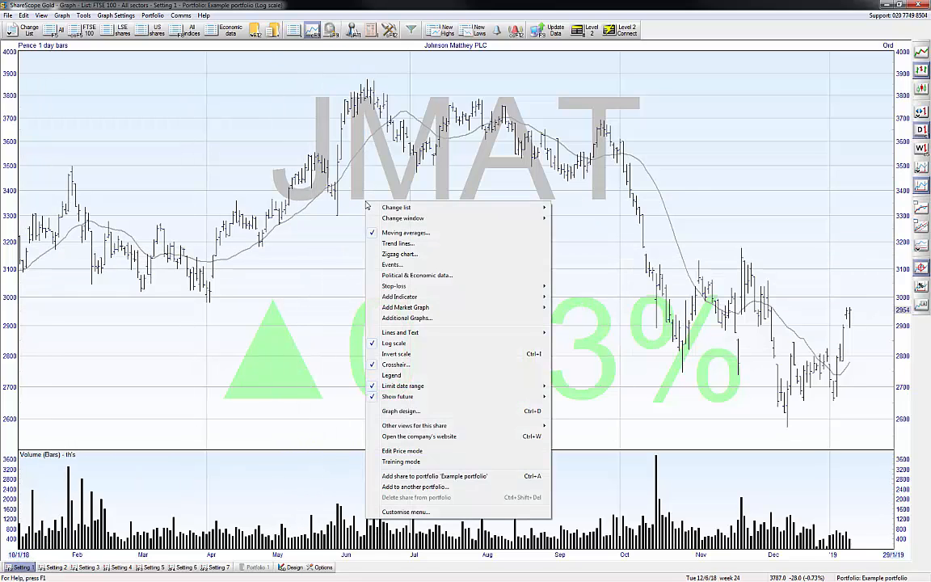
pyautogui.moveTo(416, 385)
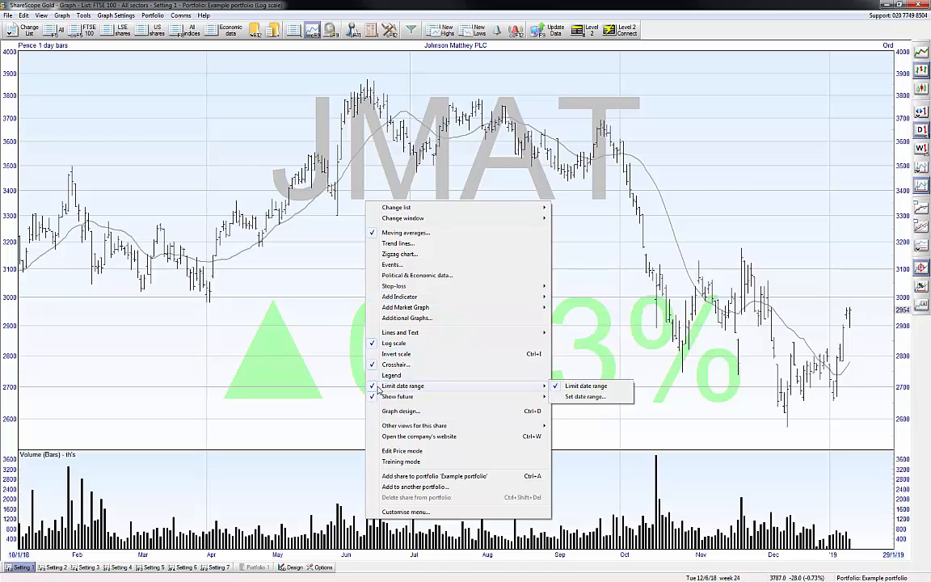
pyautogui.click(596, 396)
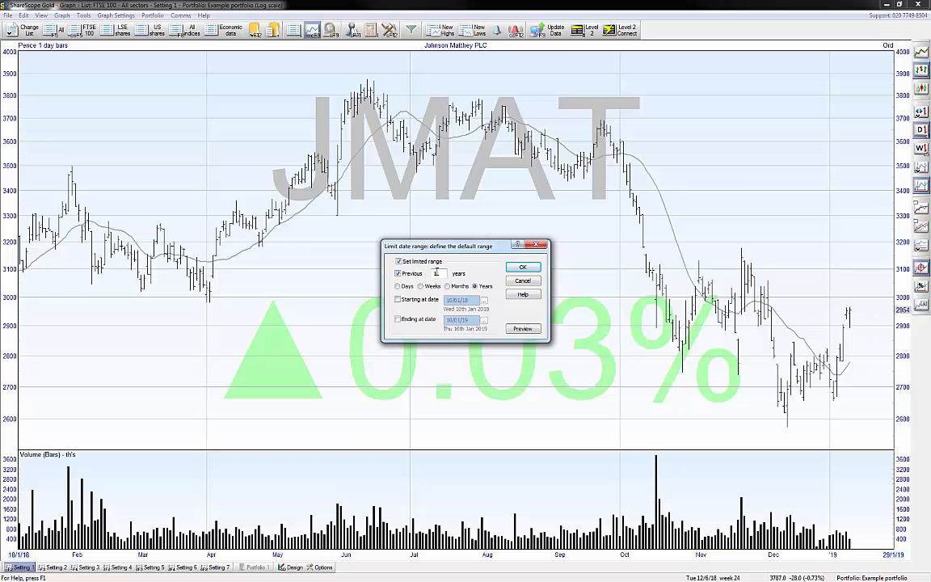
pyautogui.write('2')
pyautogui.click(522, 268)
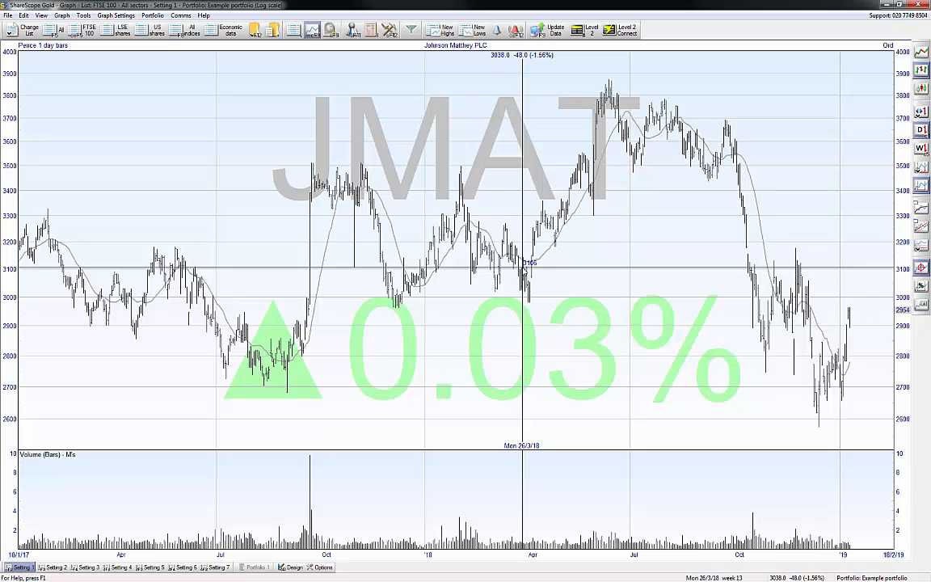
# Page through the graphs of the following FTSE 100 shares as far as Morrison (Wm) Supermarkets PLC
pyautogui.press('pagedown')
pyautogui.press('pagedown')
pyautogui.press('pagedown')
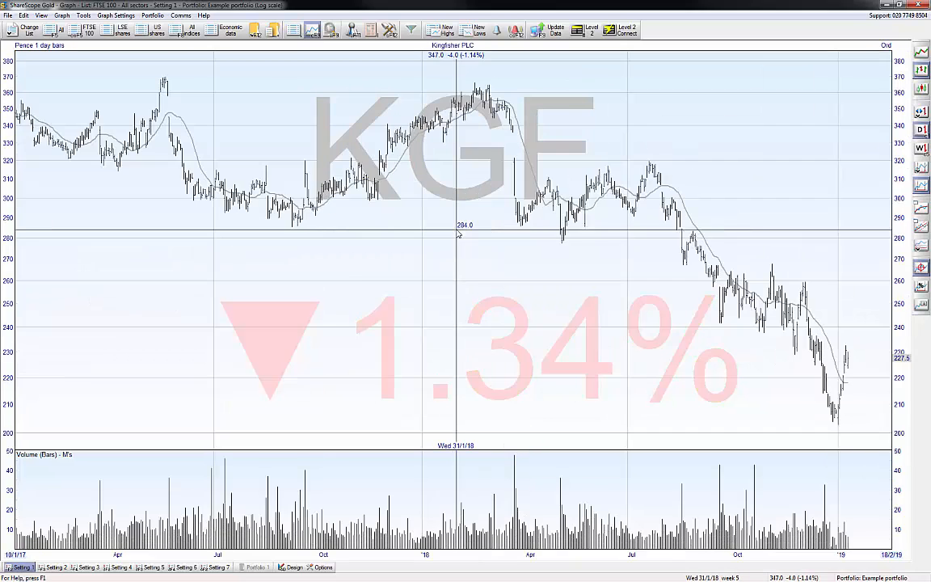
pyautogui.scroll(-4, 458, 234)
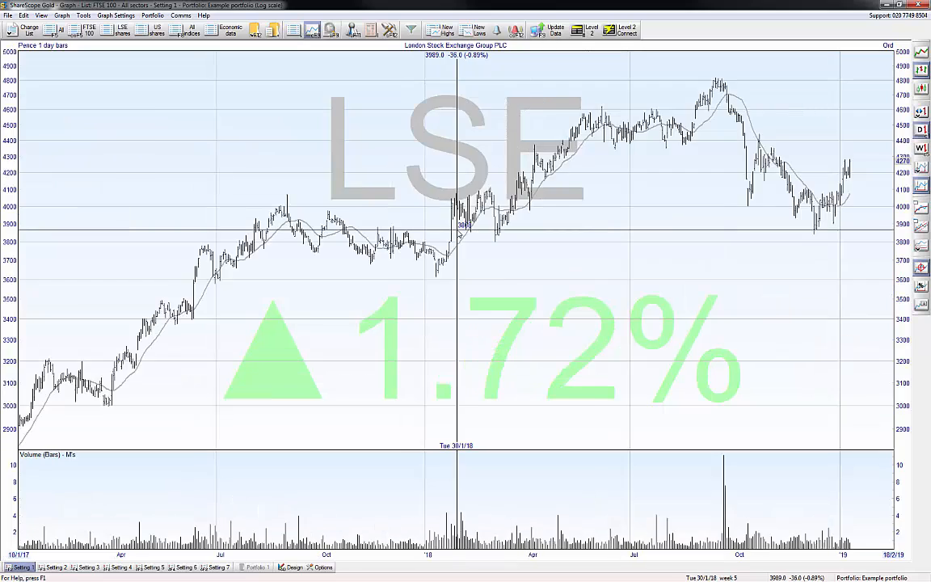
pyautogui.scroll(-2, 458, 234)
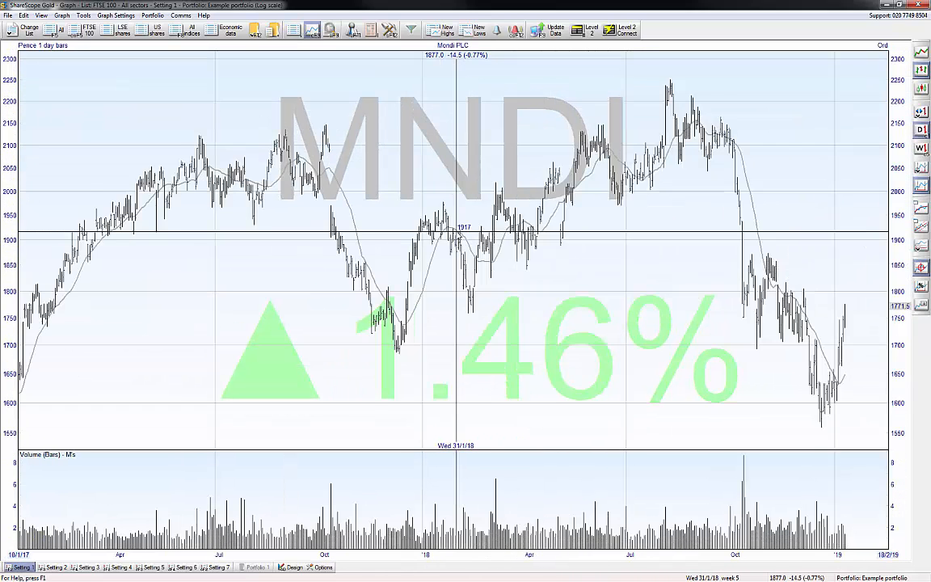
# Set the graph's default limited date range to the previous 1 year
pyautogui.rightClick(394, 148)
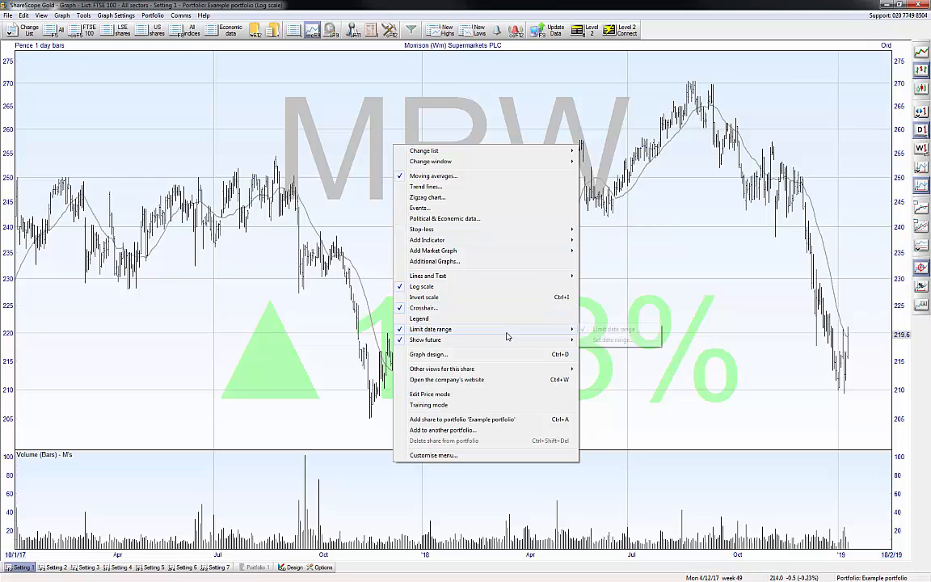
pyautogui.moveTo(517, 330)
pyautogui.click(630, 343)
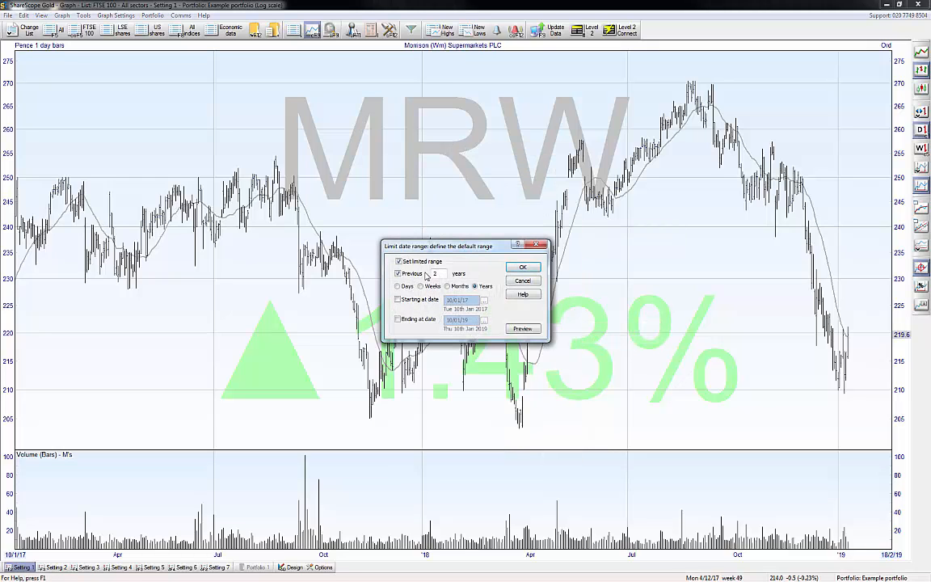
pyautogui.click(522, 268)
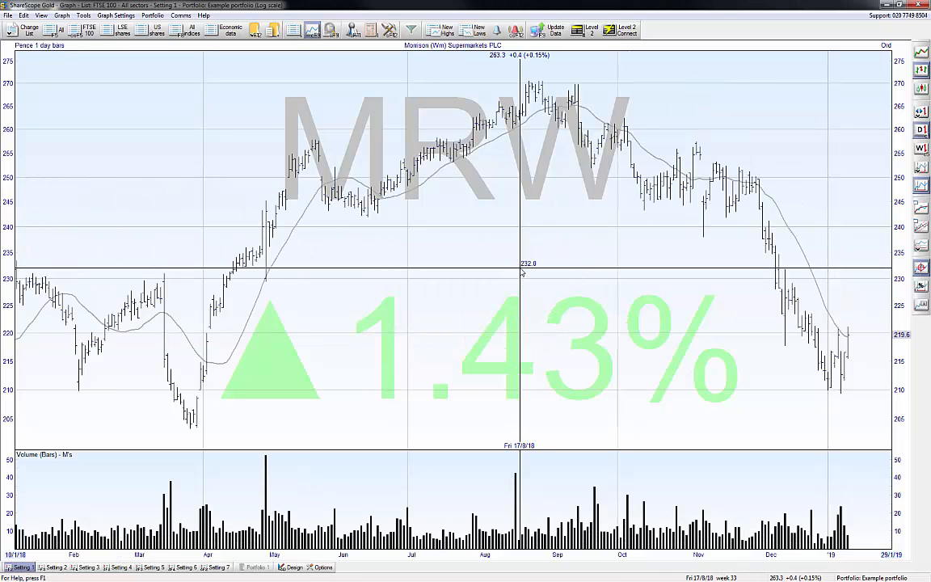
# Turn off the limited date range so the graph covers the share's full price history
pyautogui.rightClick(407, 216)
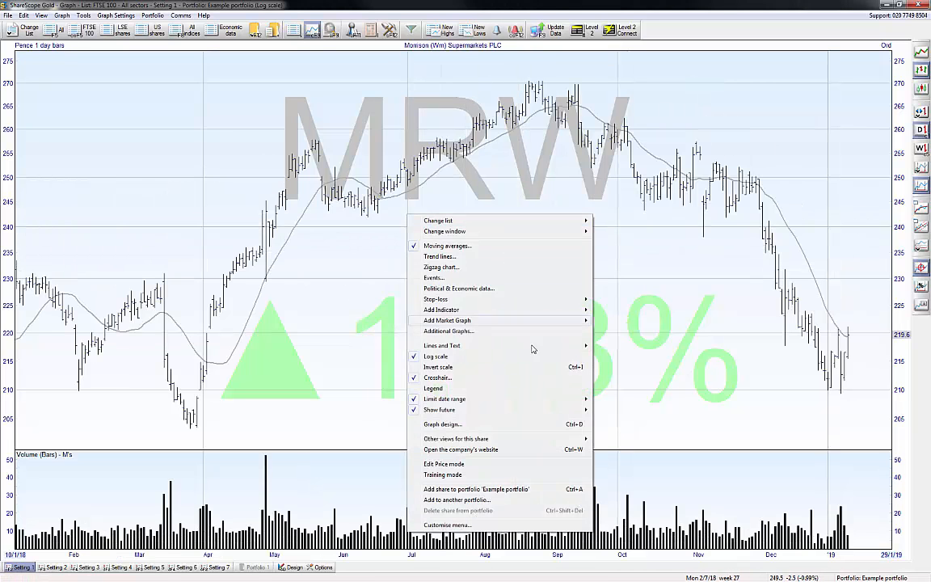
pyautogui.moveTo(565, 399)
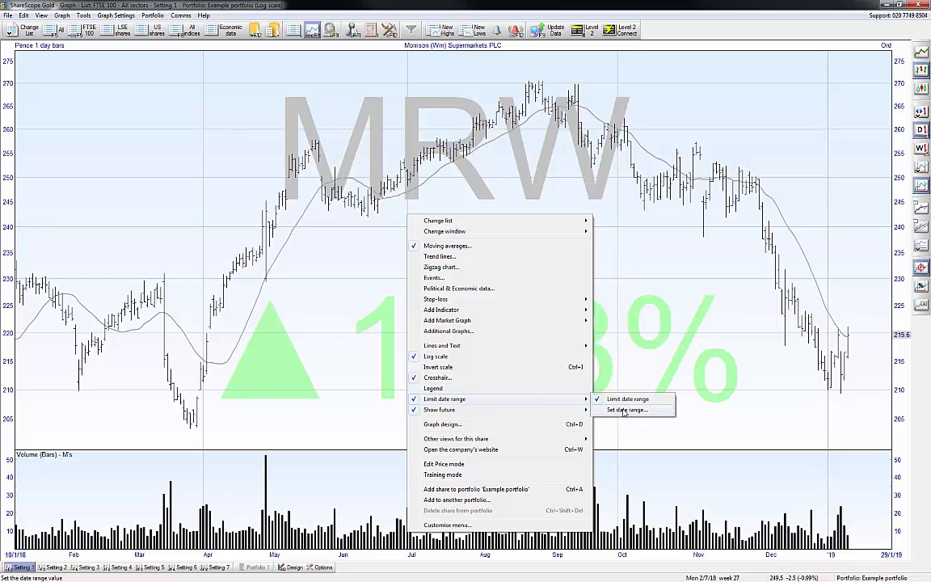
pyautogui.click(619, 410)
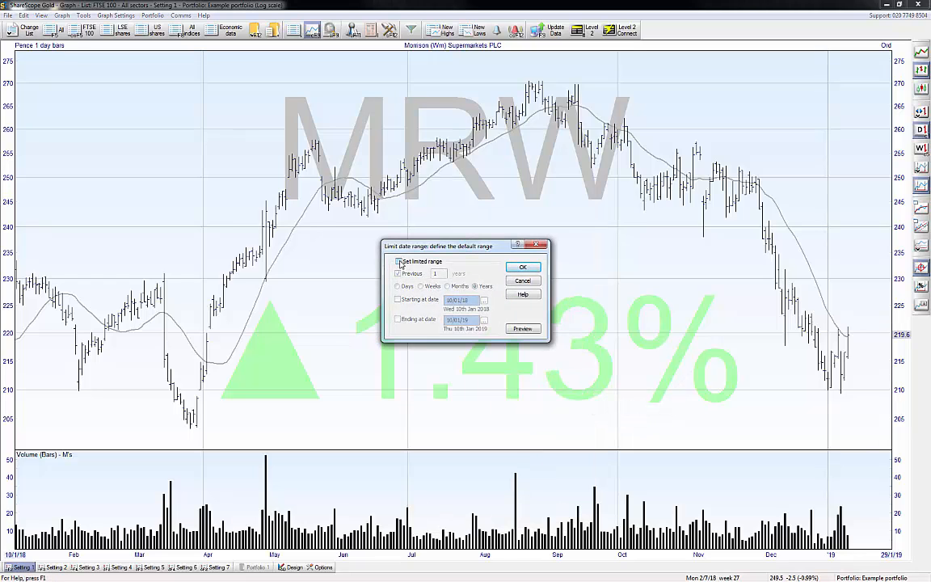
pyautogui.click(524, 268)
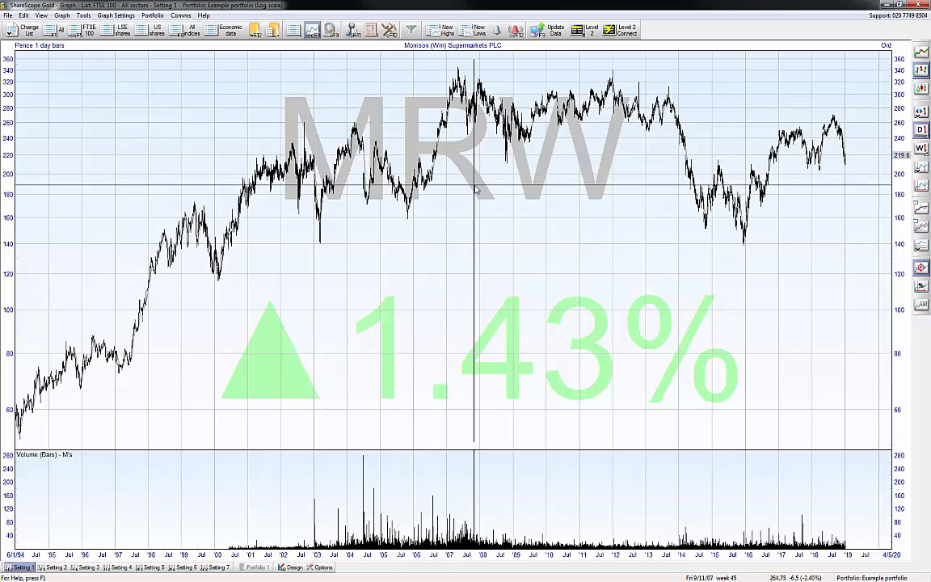
# Turn the limited date range back on so the Morrison graph covers only the previous 1 year
pyautogui.rightClick(426, 202)
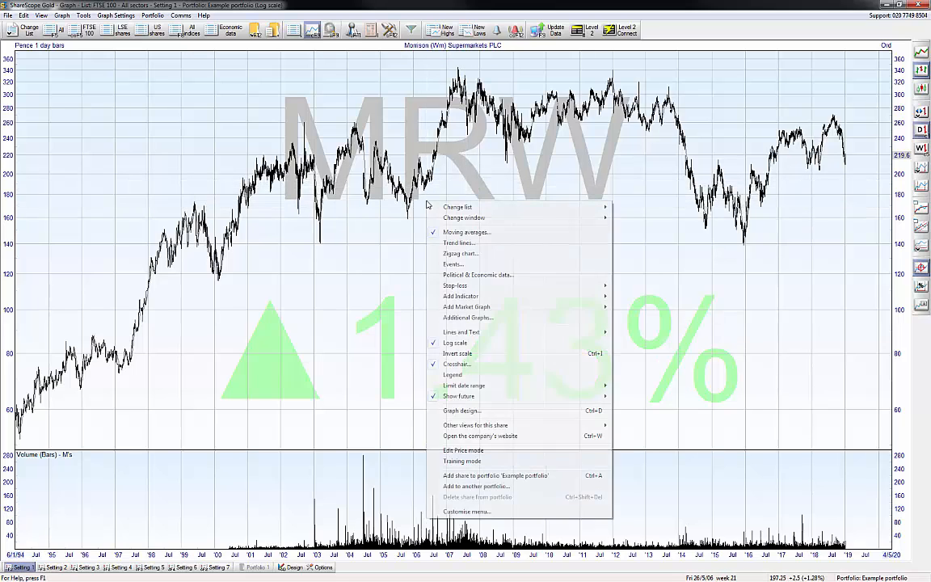
pyautogui.moveTo(583, 386)
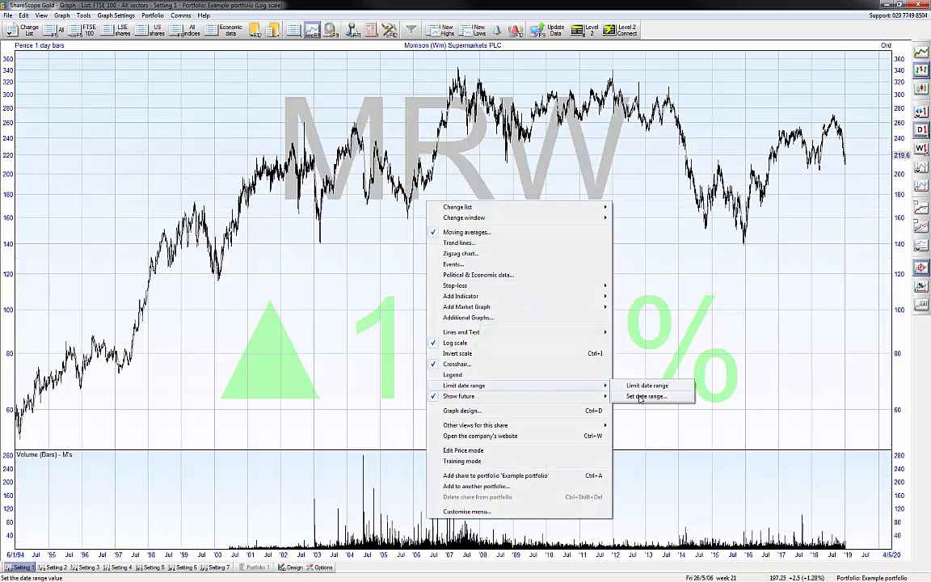
pyautogui.click(644, 397)
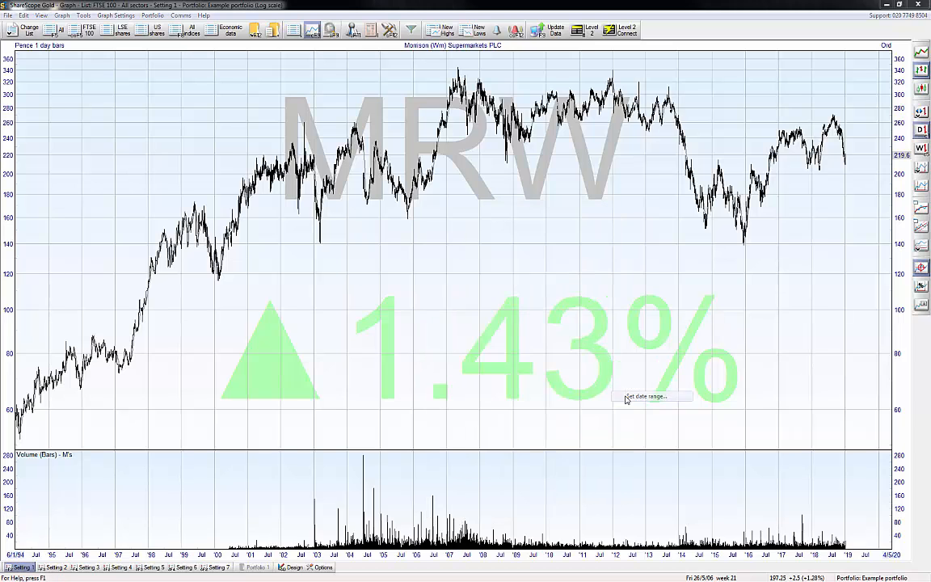
pyautogui.click(523, 265)
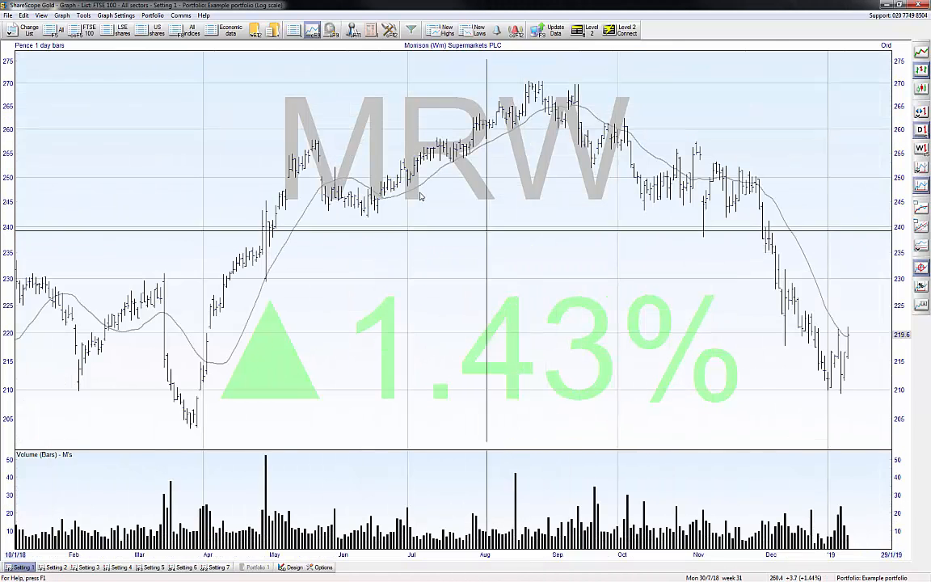
# Open the graph design settings and preview the main price graph as Close line, Candlesticks and OHLC bars
pyautogui.rightClick(520, 197)
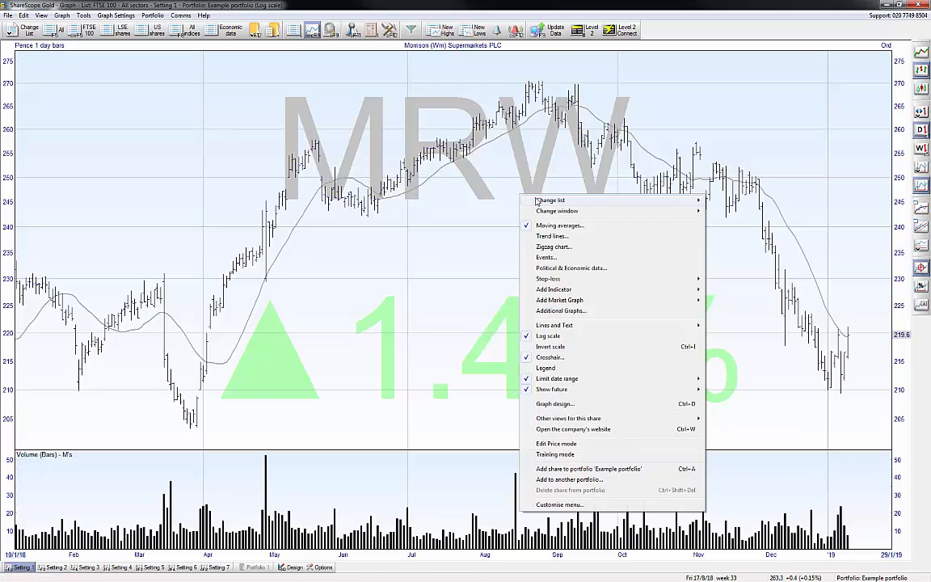
pyautogui.moveTo(537, 202)
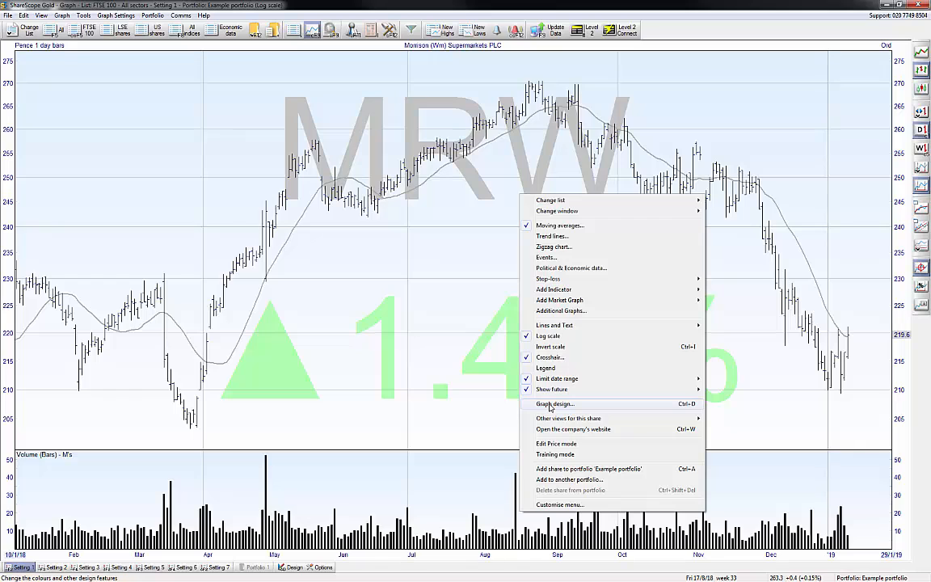
pyautogui.click(550, 404)
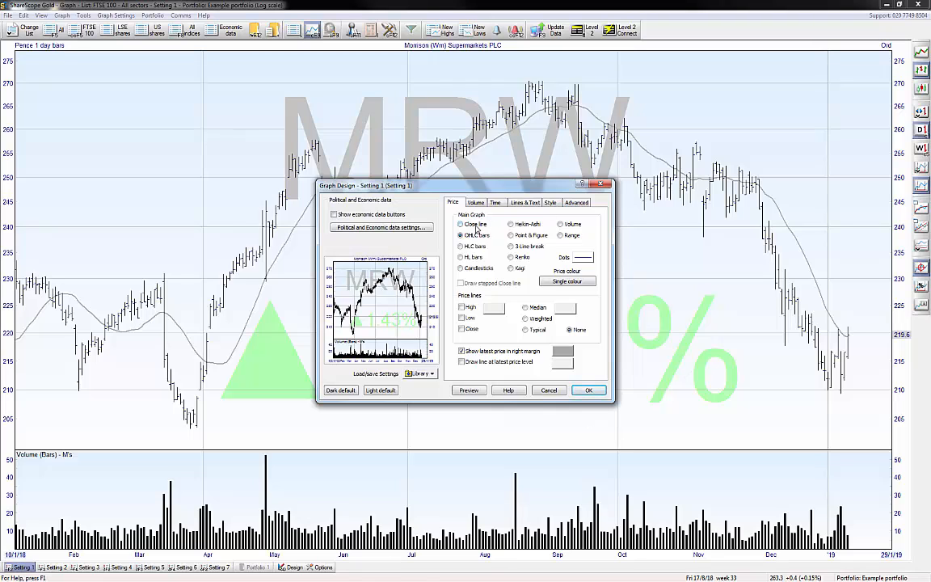
pyautogui.click(461, 224)
pyautogui.click(468, 390)
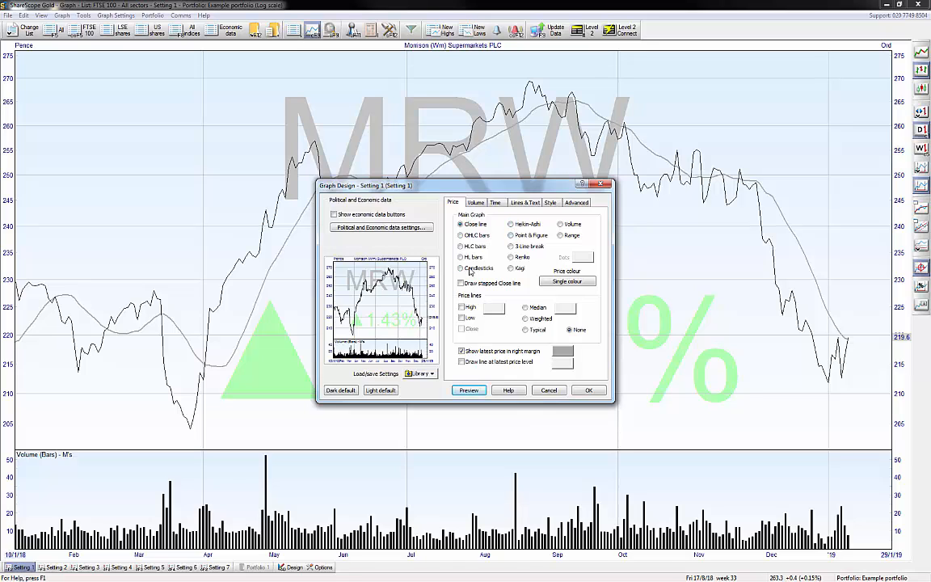
pyautogui.click(461, 267)
pyautogui.click(465, 391)
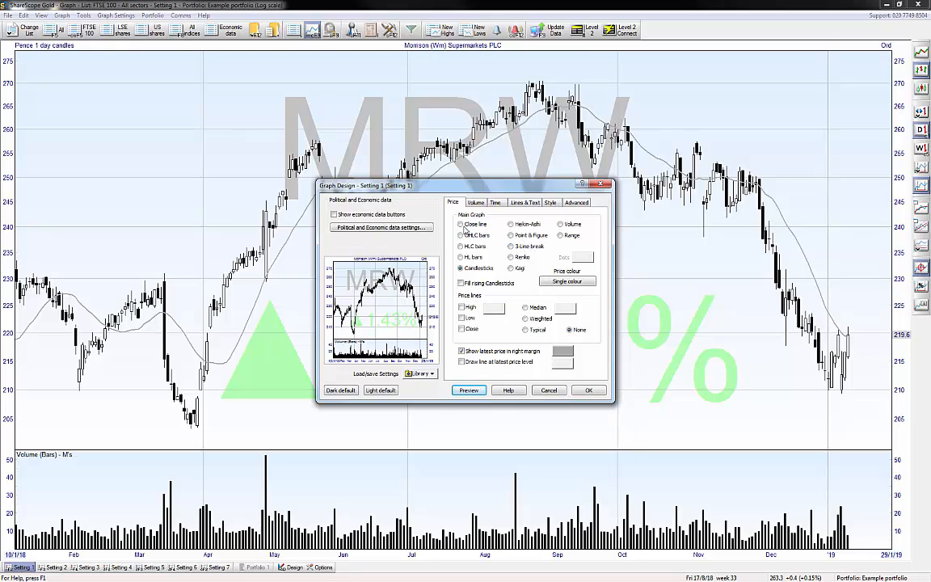
pyautogui.click(476, 235)
pyautogui.click(479, 393)
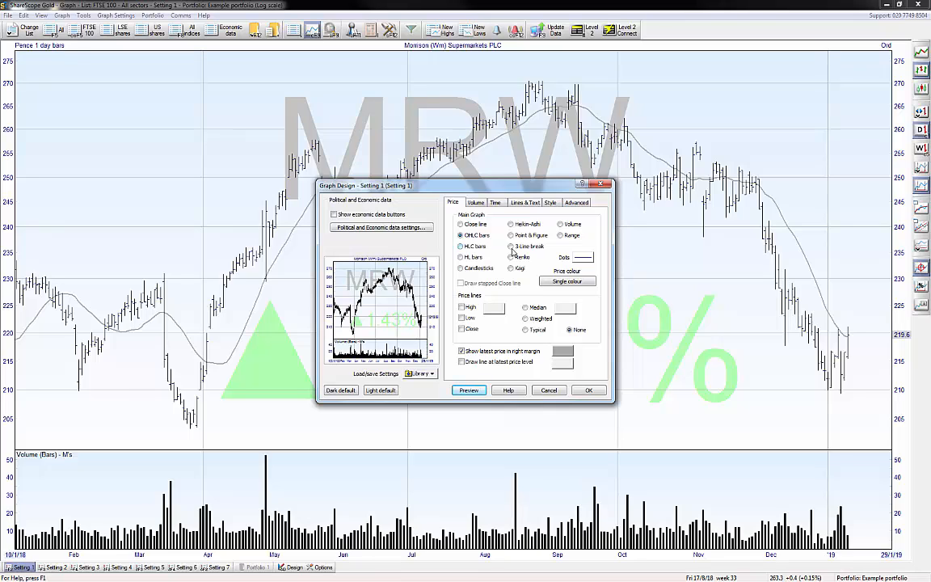
# Open the price colour options and accept a solid black line for the single colour setting
pyautogui.click(576, 285)
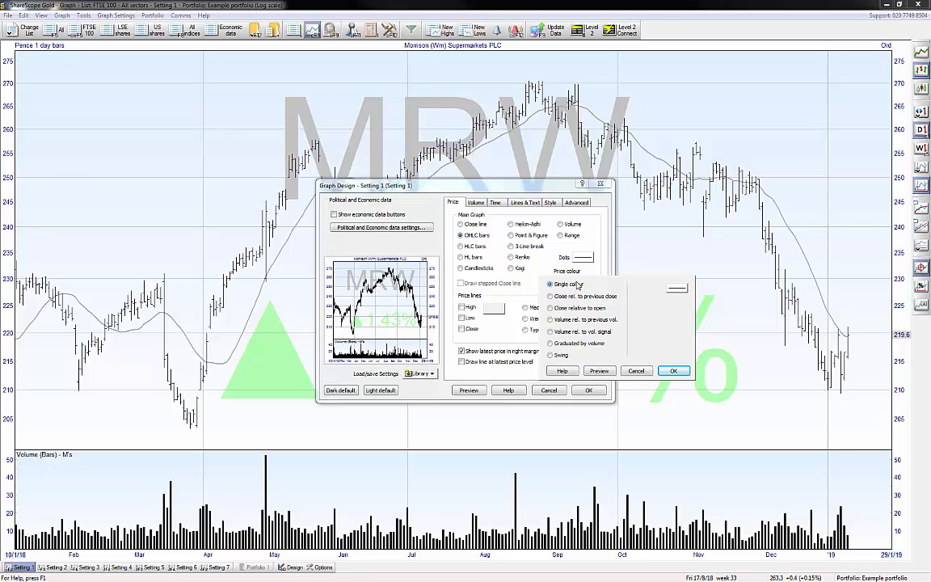
pyautogui.click(677, 289)
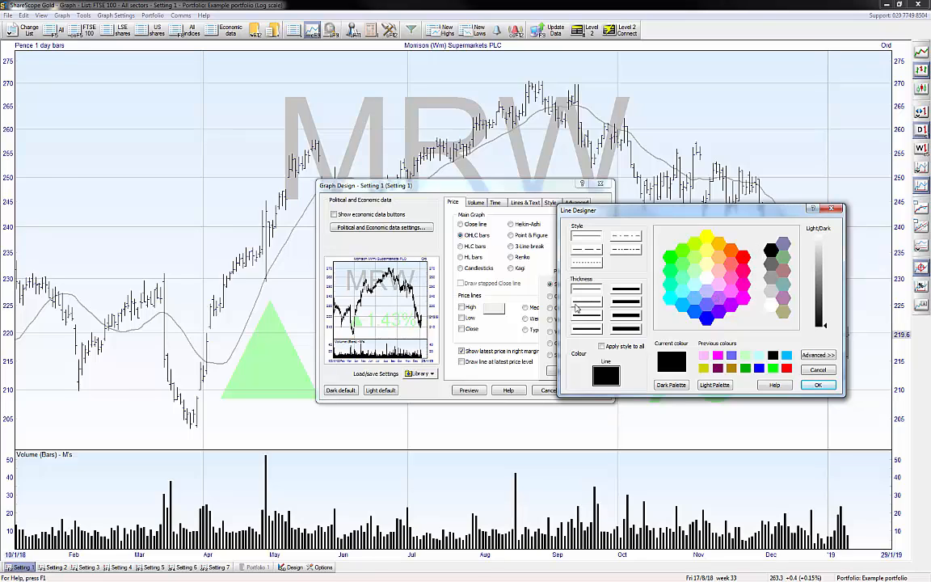
pyautogui.click(818, 385)
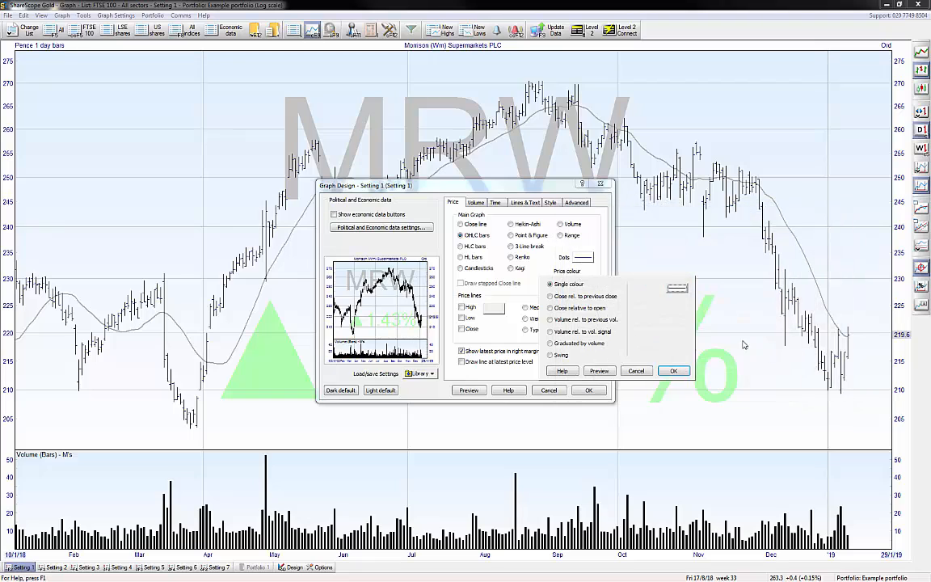
# Colour prices by close relative to previous close, with second-thinnest black Up, red Down and green Neutral lines, and preview the graph
pyautogui.click(563, 298)
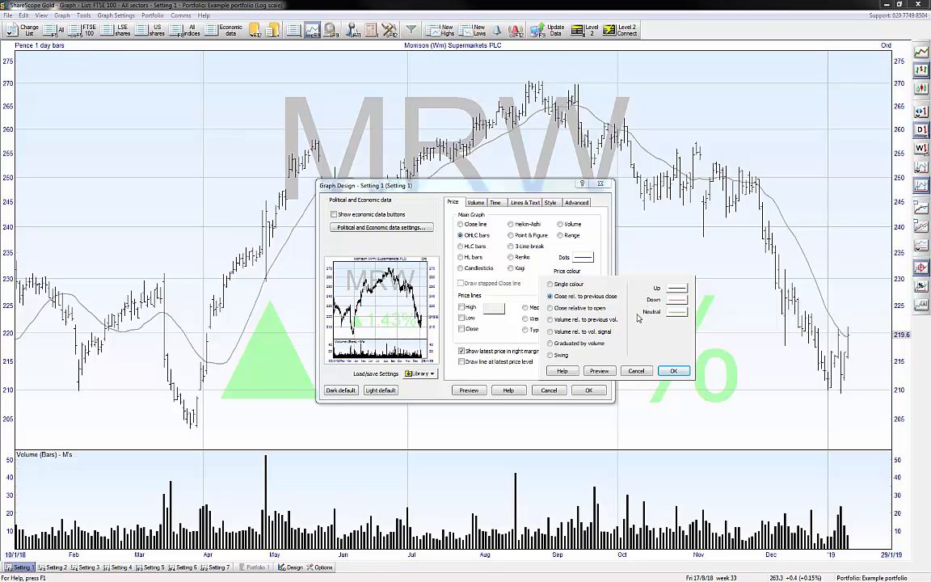
pyautogui.click(599, 371)
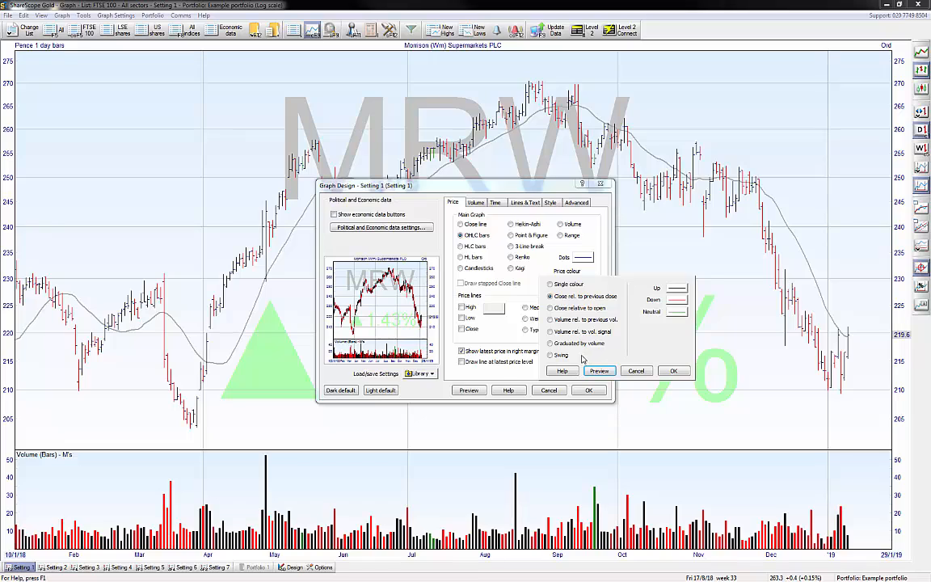
pyautogui.click(674, 290)
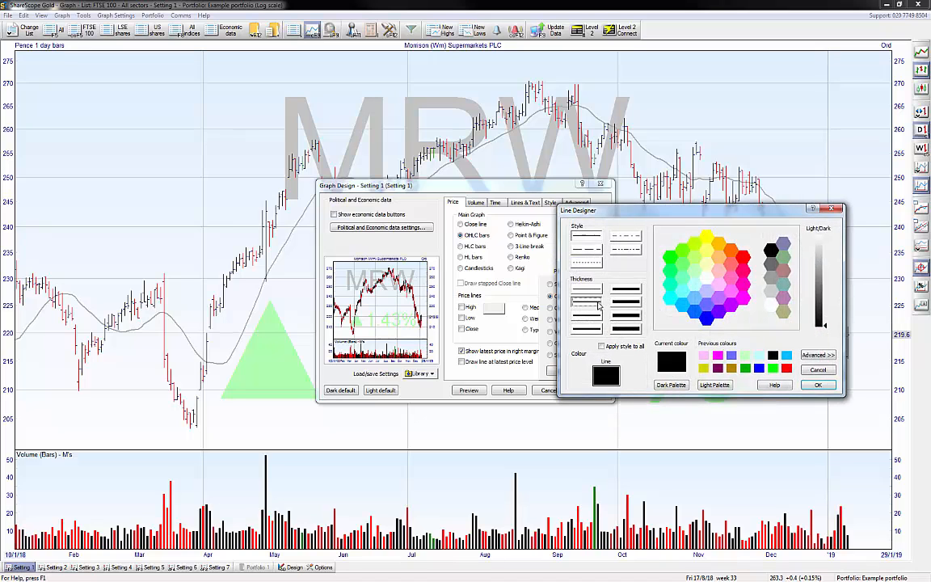
pyautogui.click(812, 385)
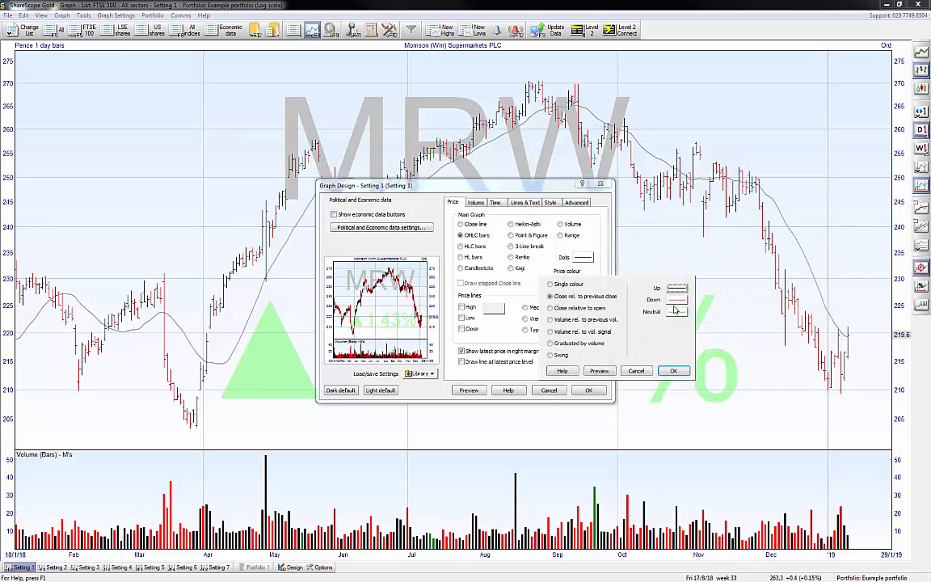
pyautogui.click(667, 302)
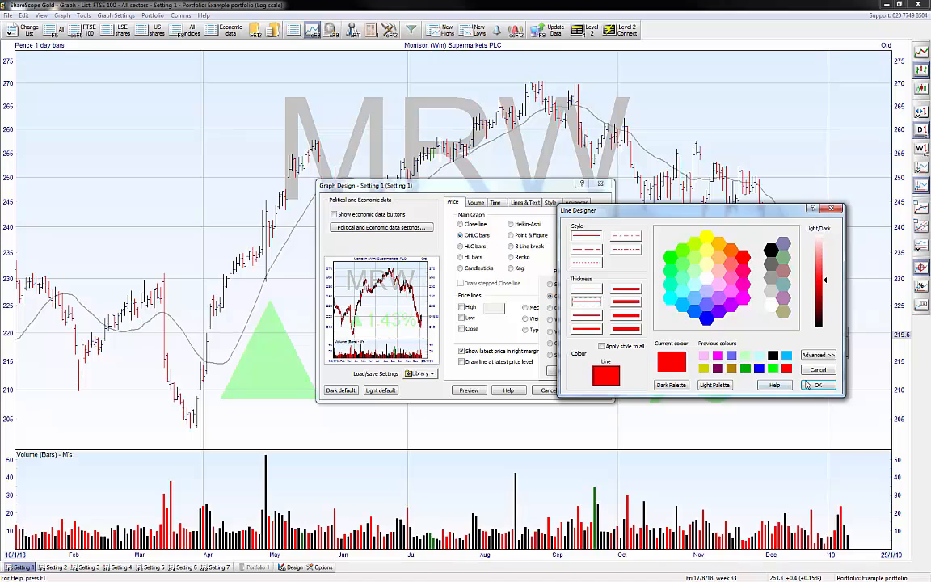
pyautogui.click(668, 293)
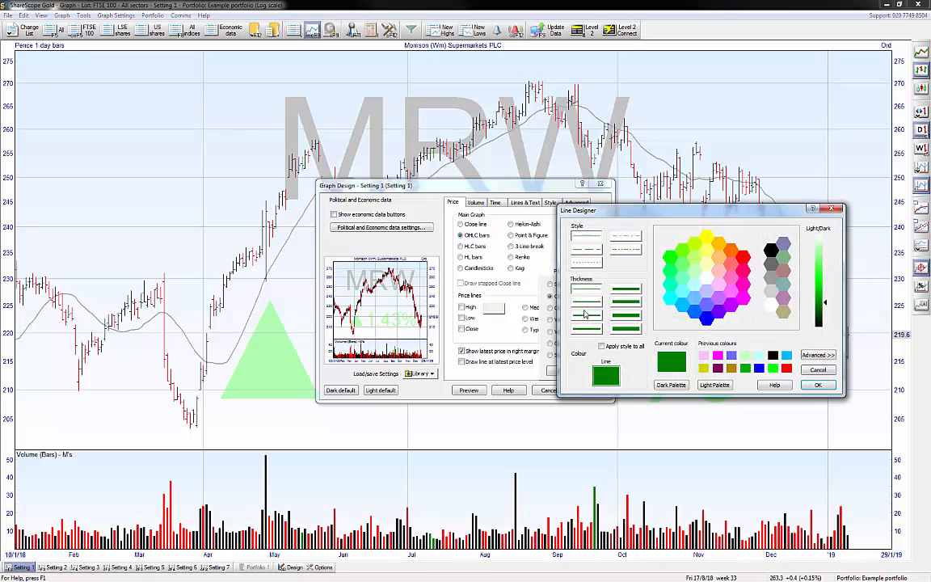
pyautogui.click(583, 312)
pyautogui.click(581, 305)
pyautogui.click(816, 384)
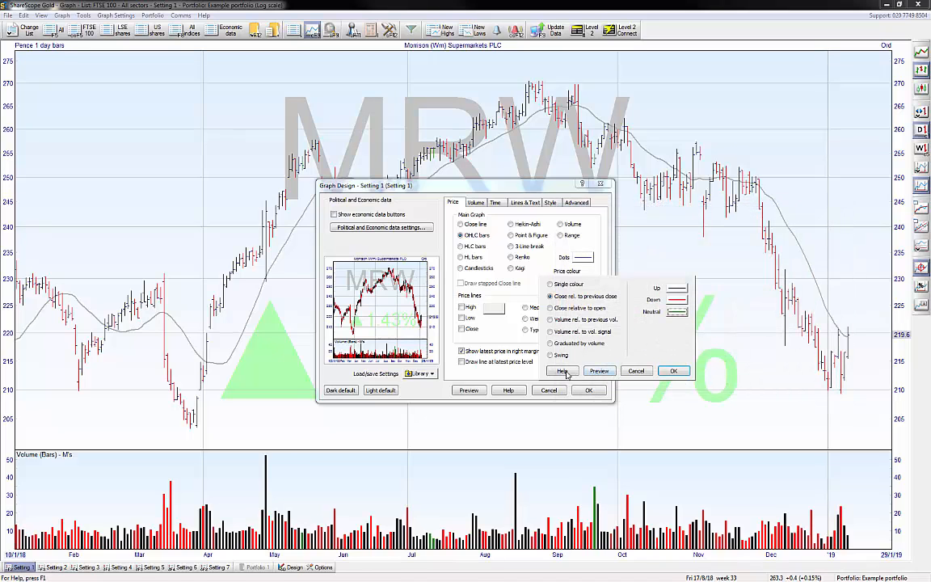
pyautogui.click(598, 371)
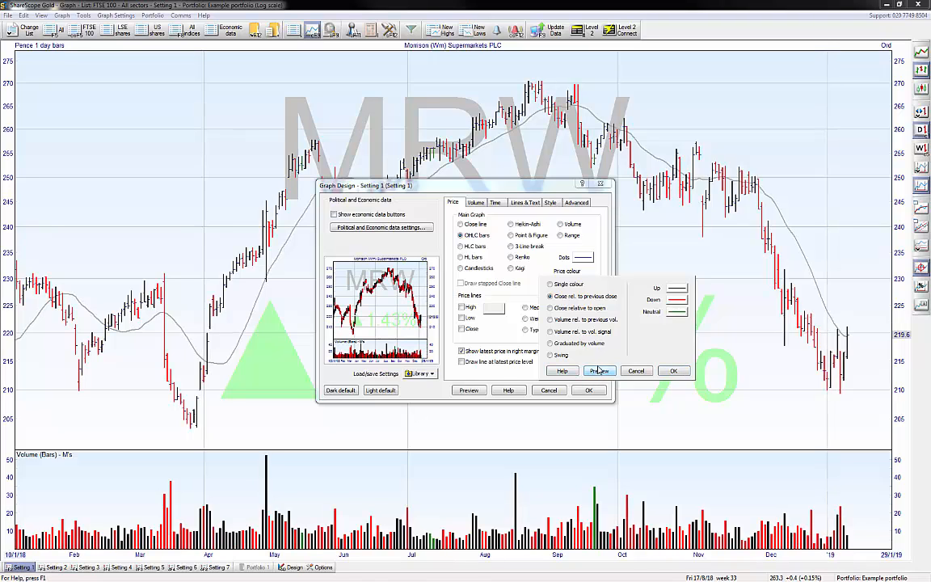
# Return the price colour to Single colour with the thinnest solid black line and accept the colour options
pyautogui.click(576, 312)
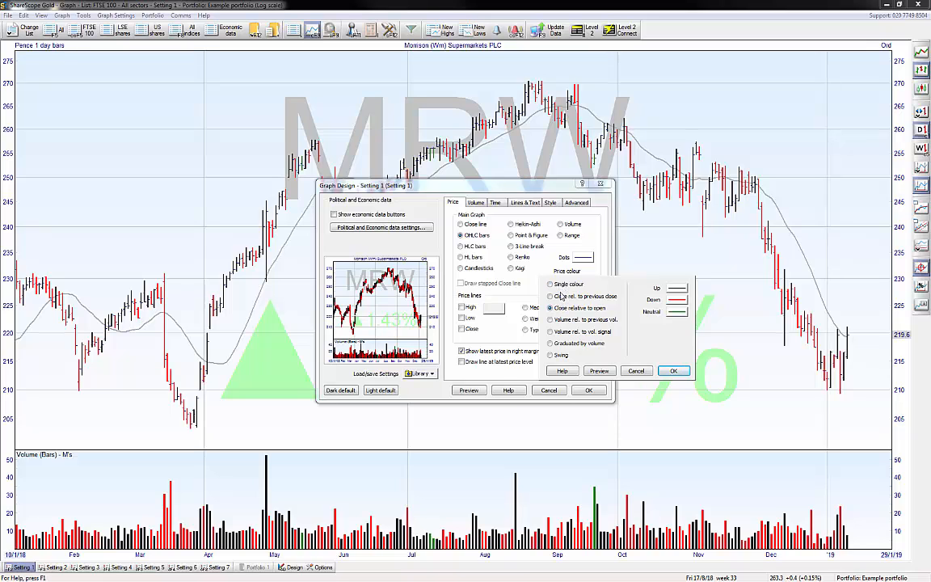
pyautogui.click(568, 285)
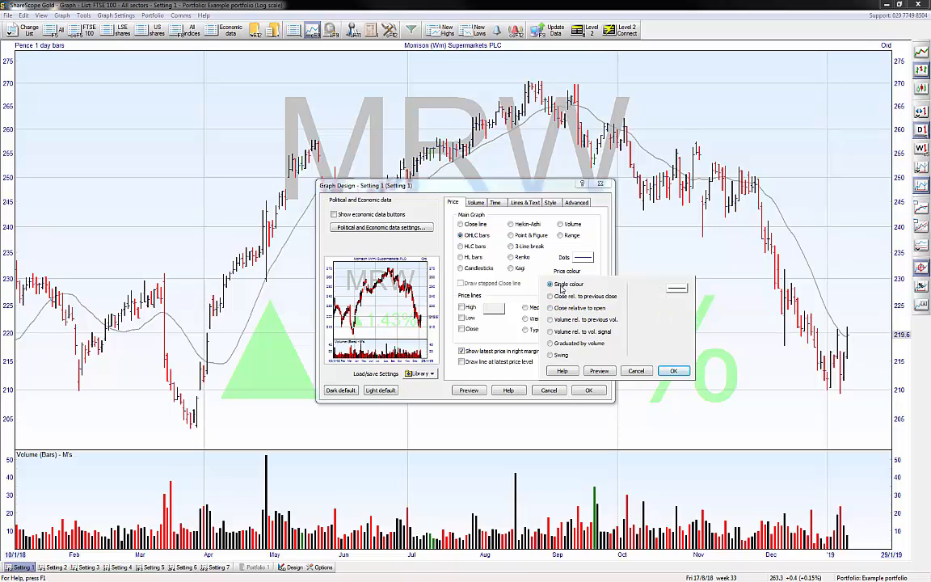
pyautogui.click(676, 288)
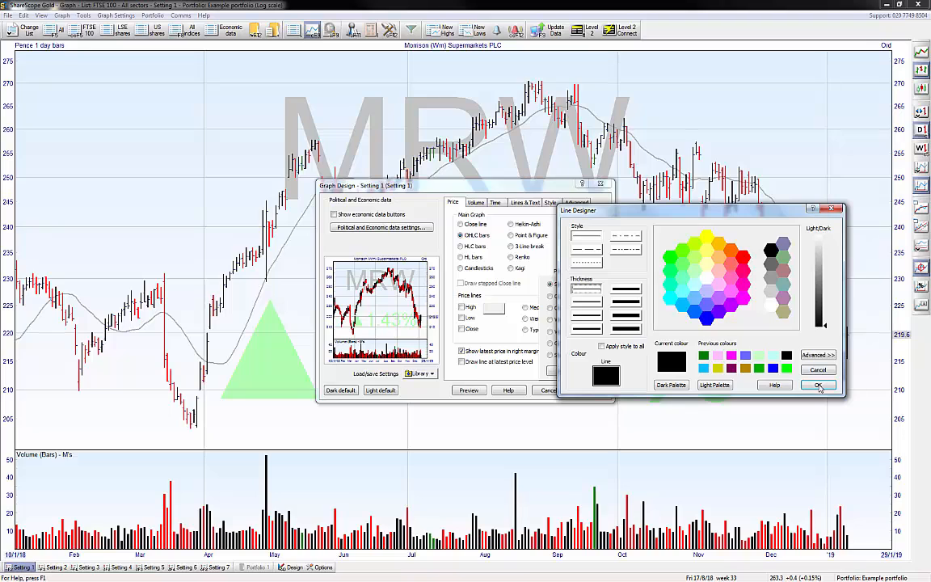
pyautogui.press('Return')
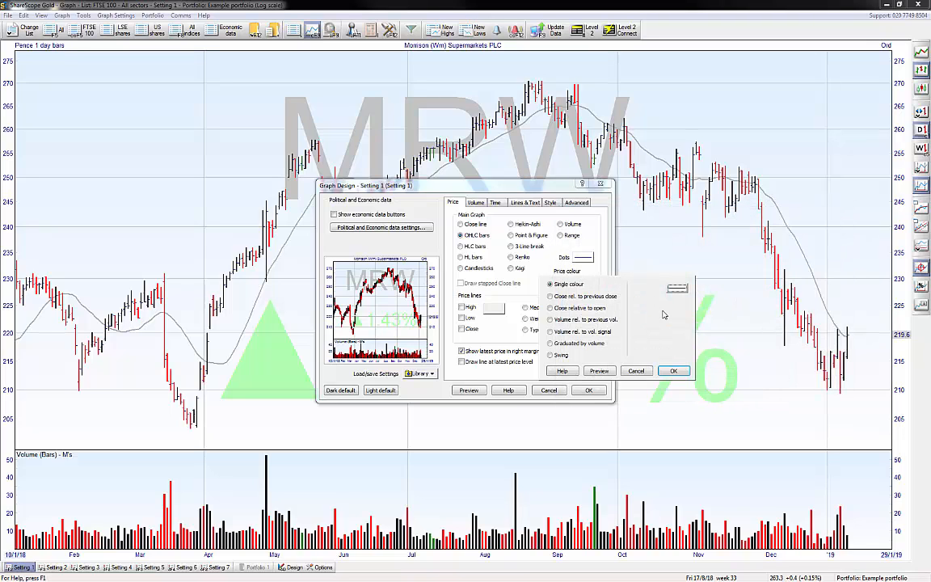
pyautogui.click(674, 371)
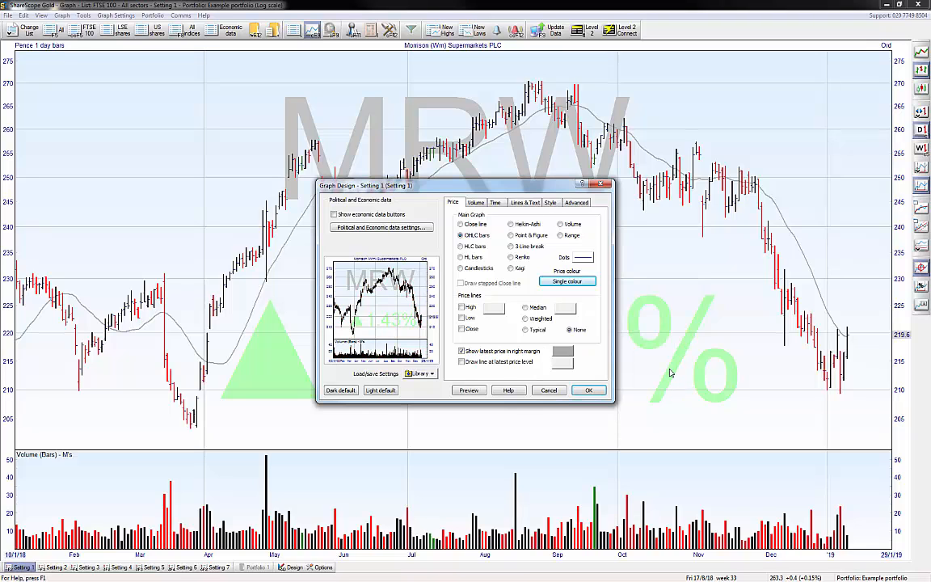
# Preview the single-colour price scheme on the chart, and try hiding the volume histogram before turning it back on
pyautogui.click(468, 391)
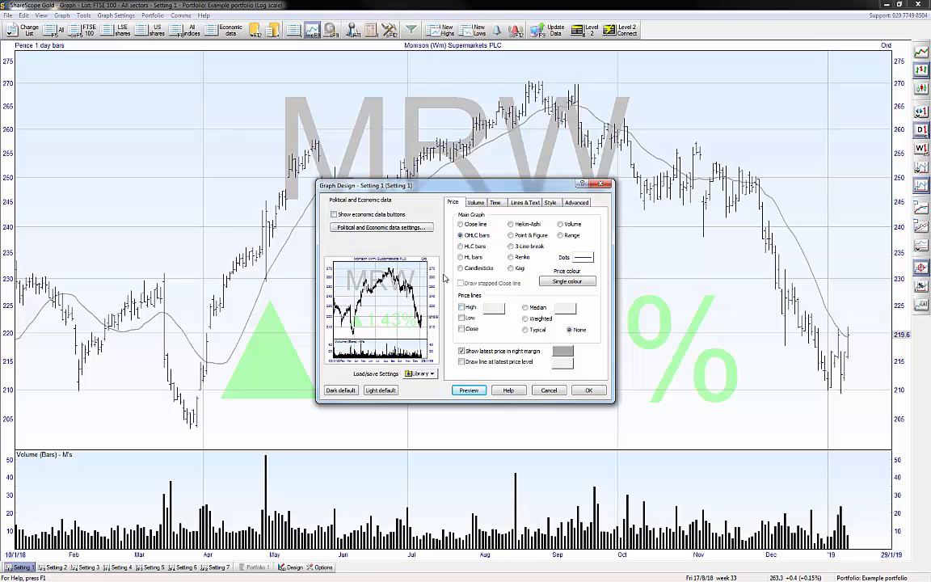
pyautogui.click(477, 203)
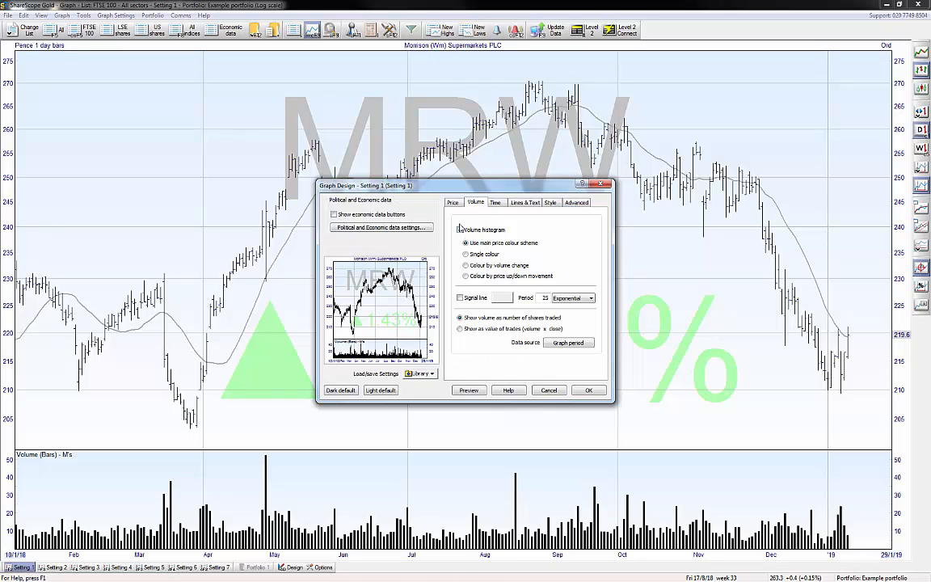
pyautogui.click(459, 230)
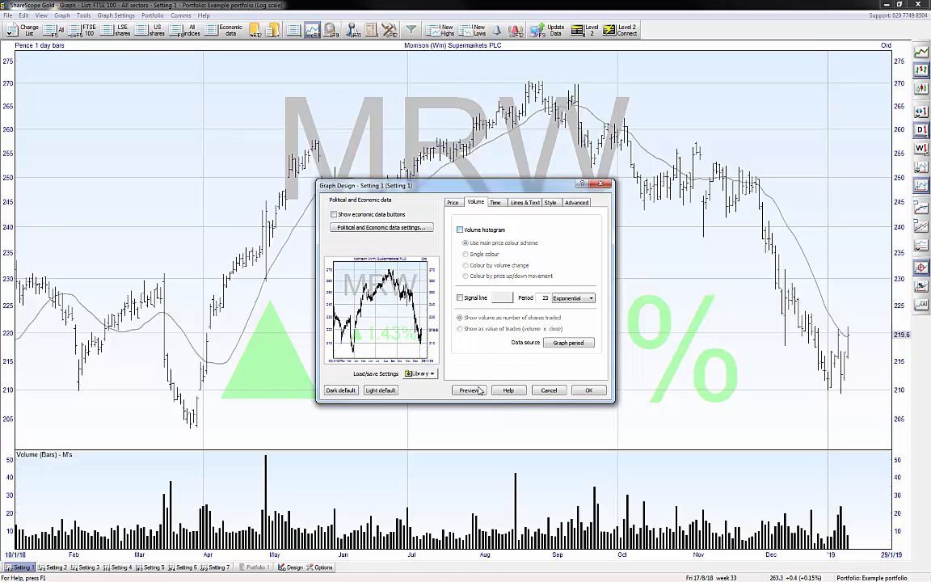
pyautogui.click(460, 230)
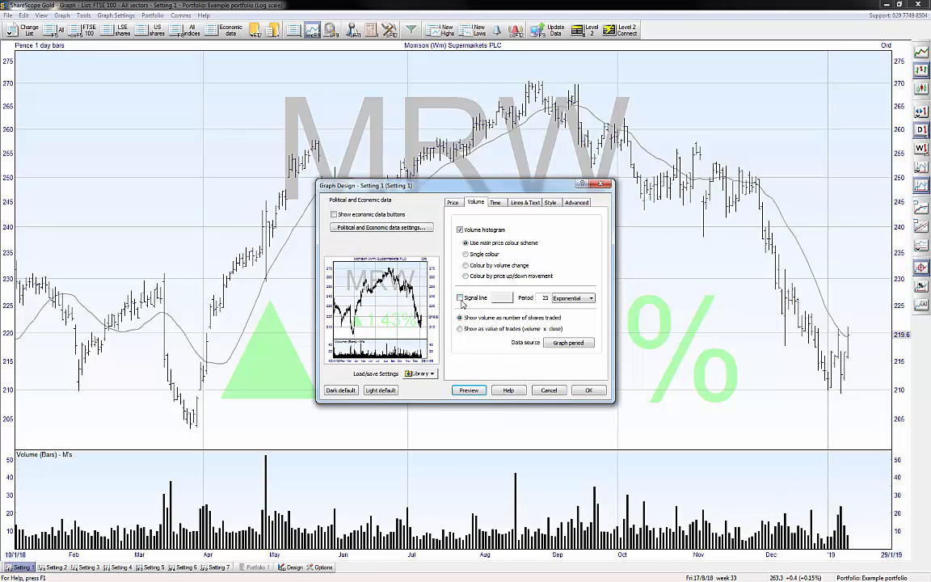
# Add a signal line to the volume histogram and colour it orange
pyautogui.click(460, 298)
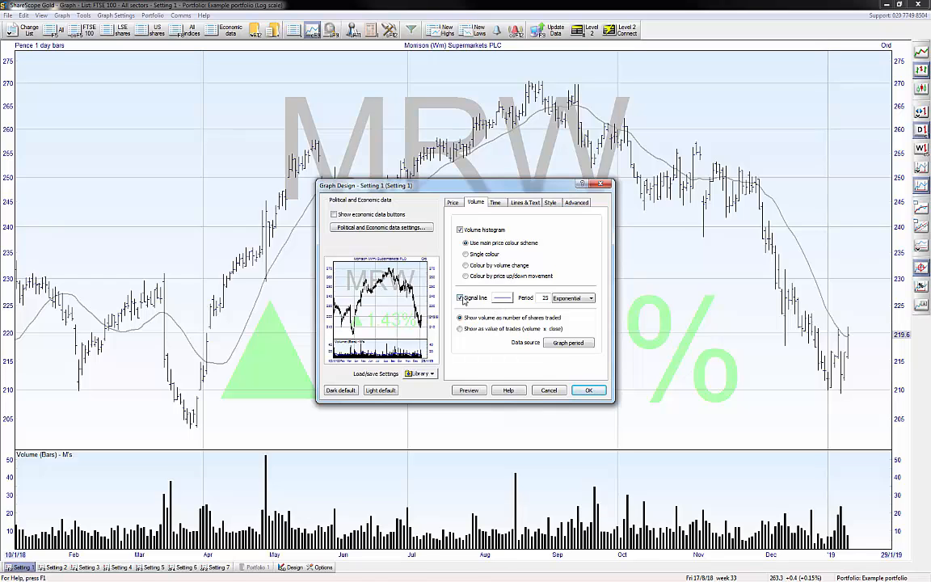
pyautogui.click(502, 298)
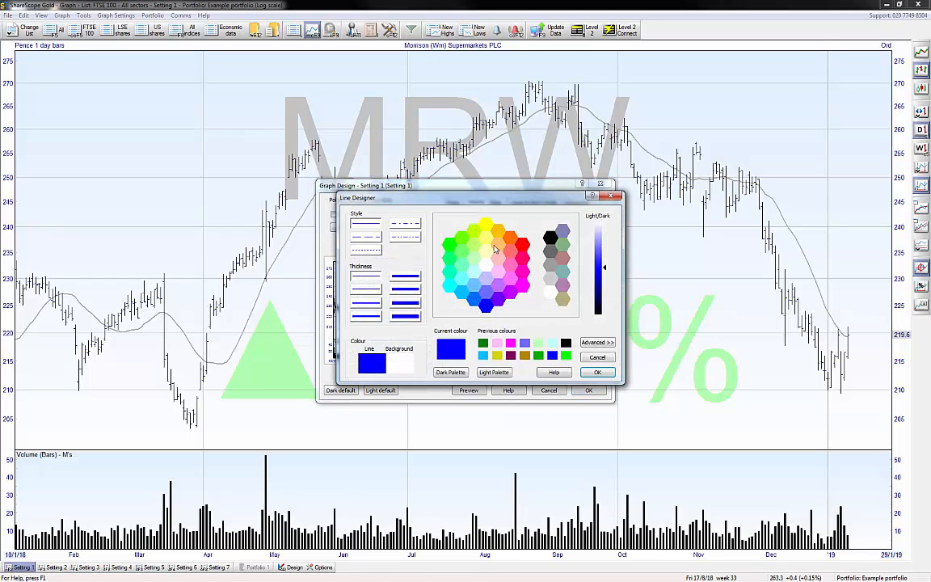
pyautogui.click(510, 236)
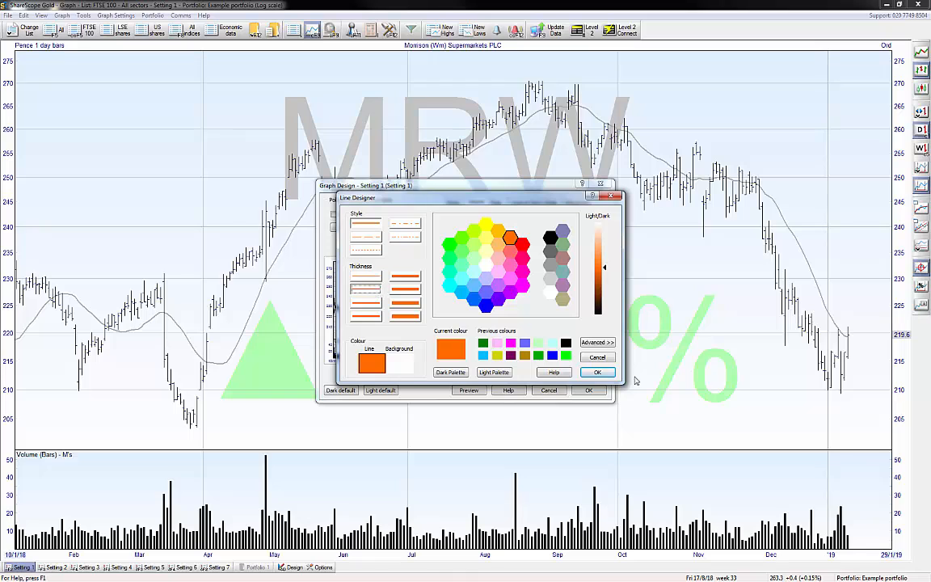
pyautogui.click(598, 373)
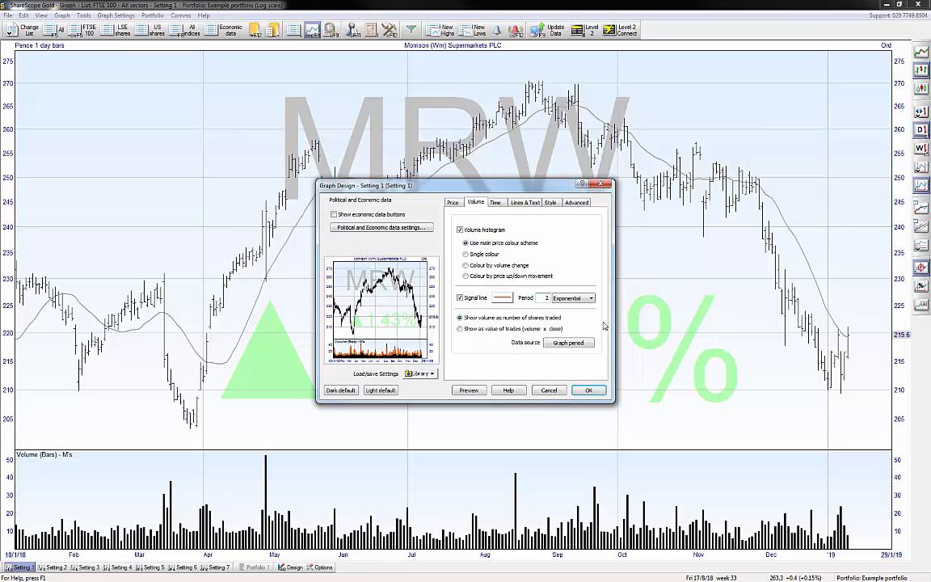
# Set the volume signal line to a 252-period Simple average and preview it on the chart
pyautogui.write('252')
pyautogui.click(572, 298)
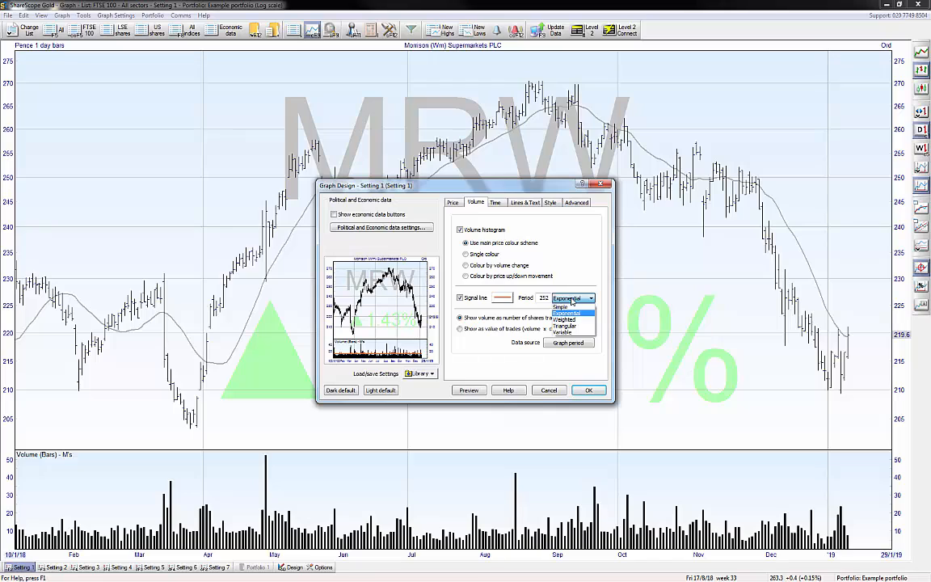
pyautogui.click(561, 307)
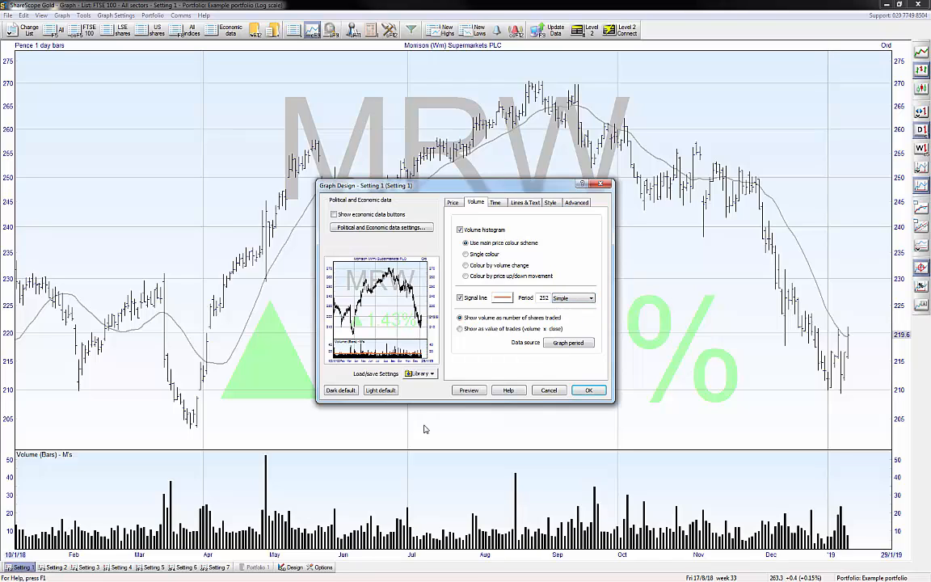
pyautogui.click(469, 390)
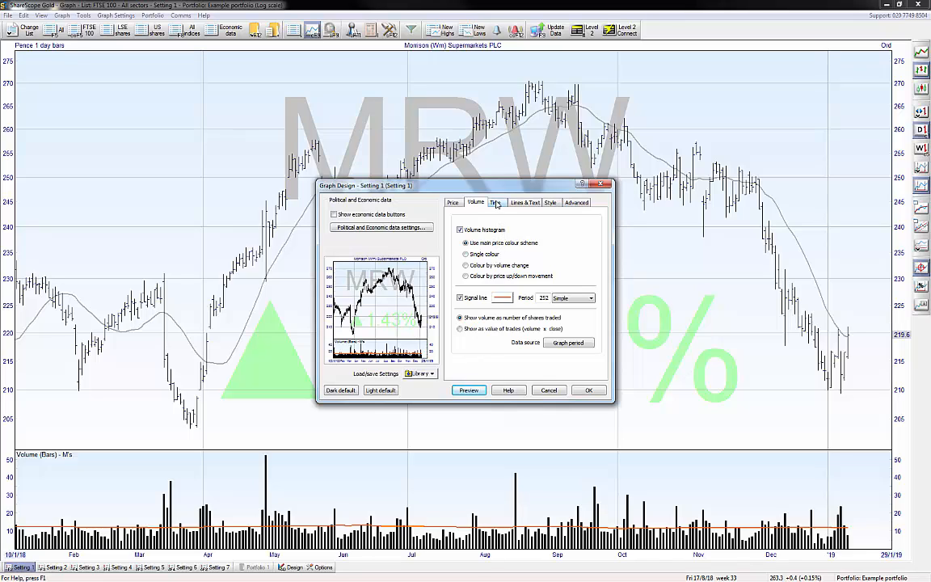
# Preview the chart with a graph time period of 1 week and with one of 3 days
pyautogui.click(495, 203)
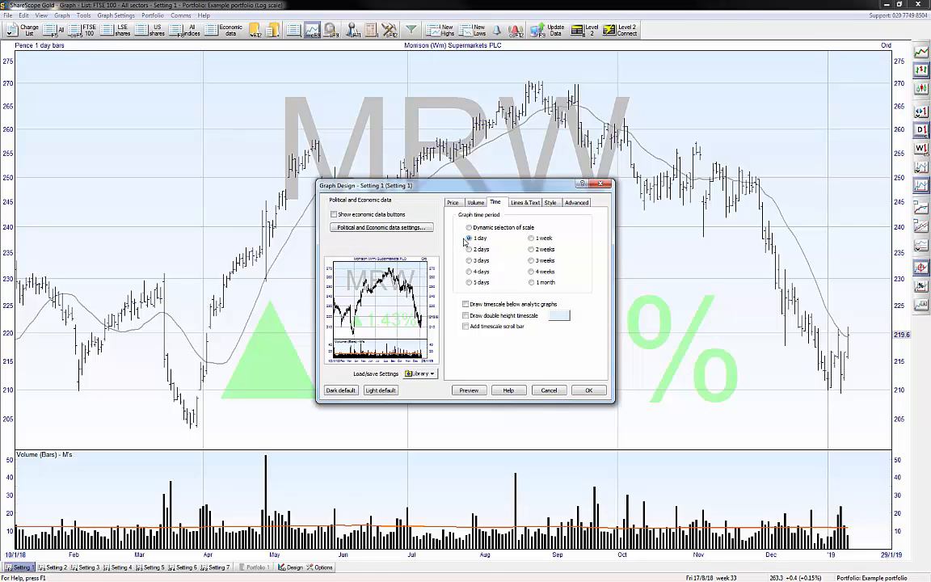
pyautogui.click(531, 239)
pyautogui.click(473, 391)
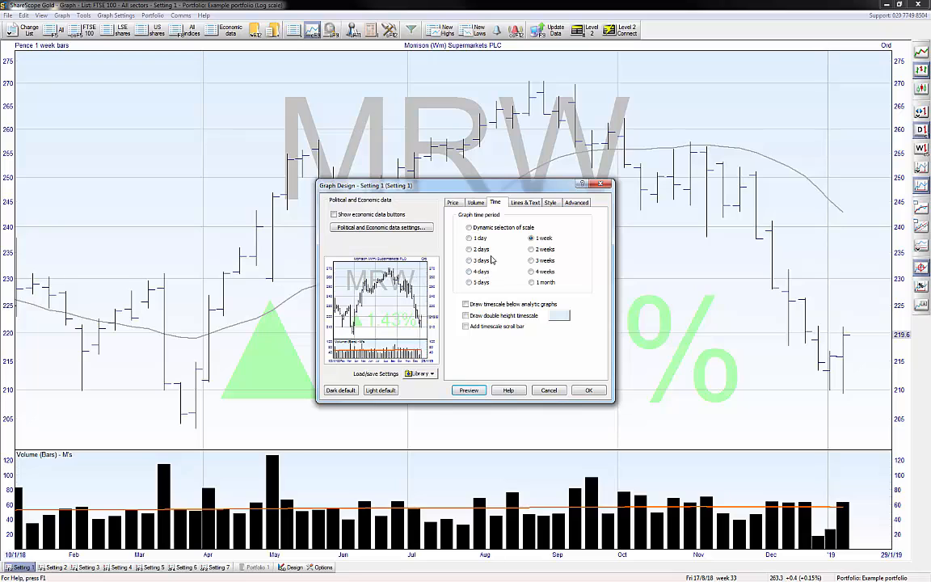
pyautogui.click(470, 260)
pyautogui.click(468, 391)
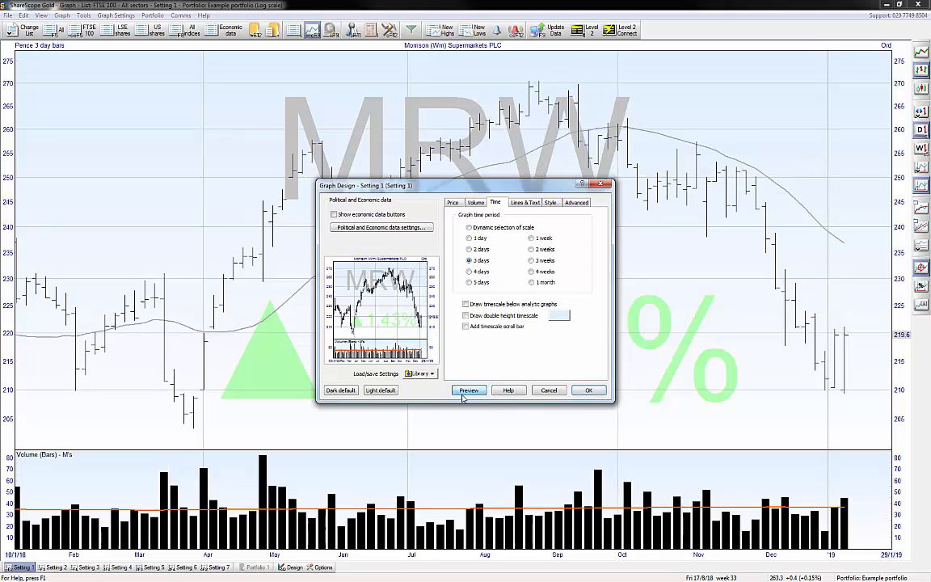
# Try the 2 weeks, 1 month and dynamic scale time periods, and return the graph time period to 1 day
pyautogui.click(533, 250)
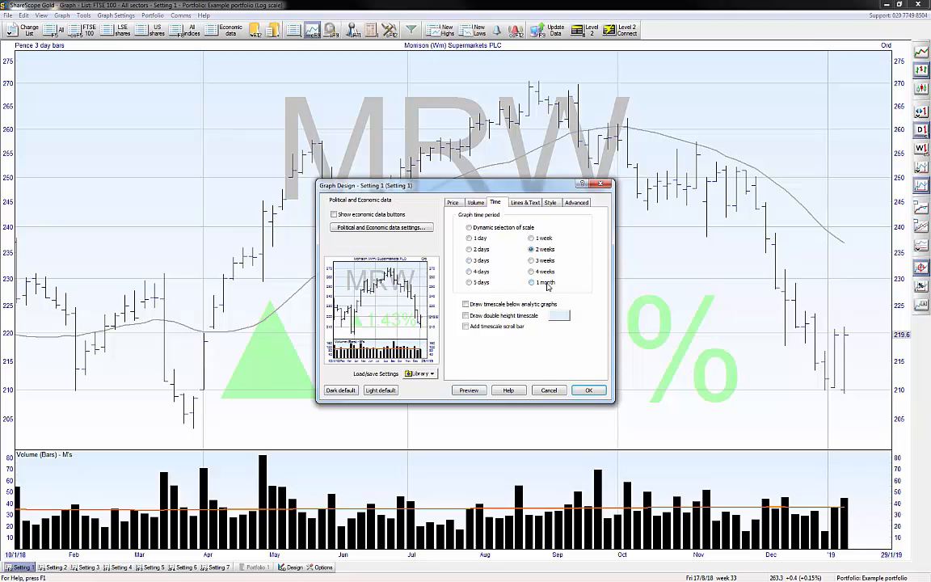
pyautogui.click(546, 283)
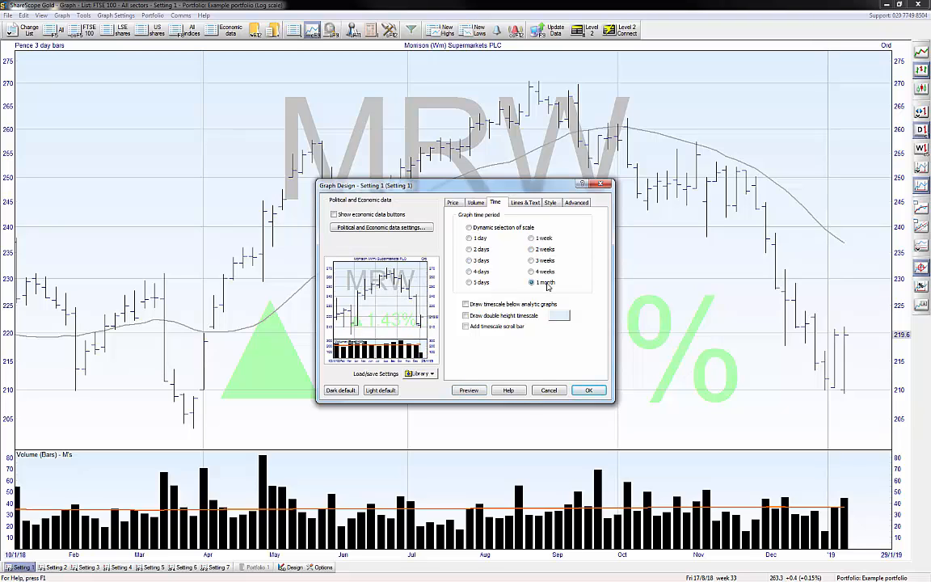
pyautogui.click(478, 241)
pyautogui.click(486, 228)
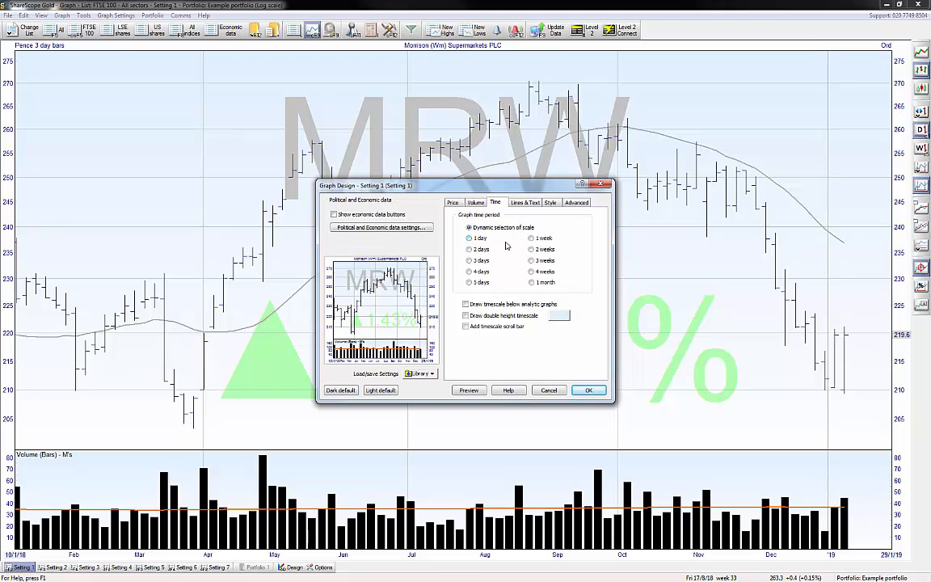
pyautogui.click(470, 238)
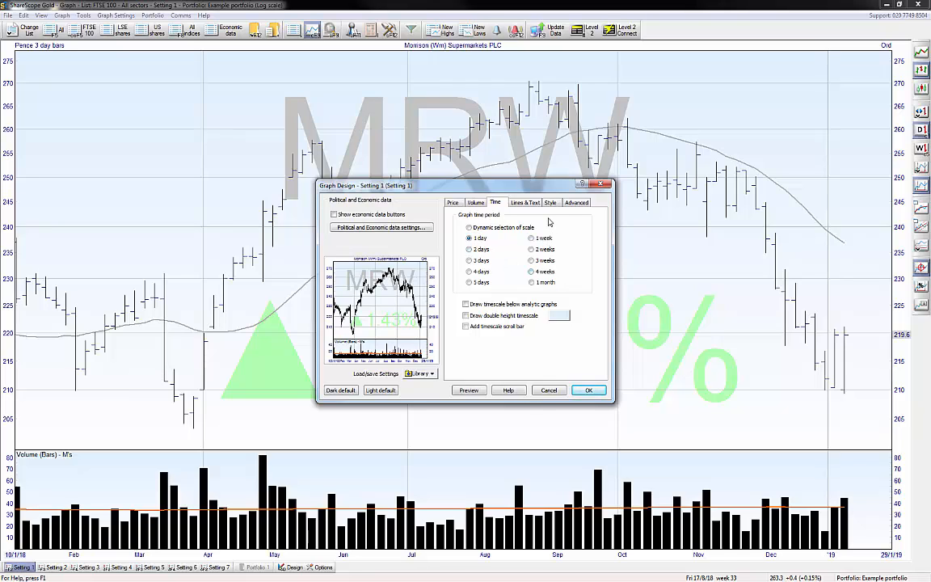
# Raise the density of the vertical and horizontal grid lines to the maximum and preview the chart
pyautogui.click(527, 202)
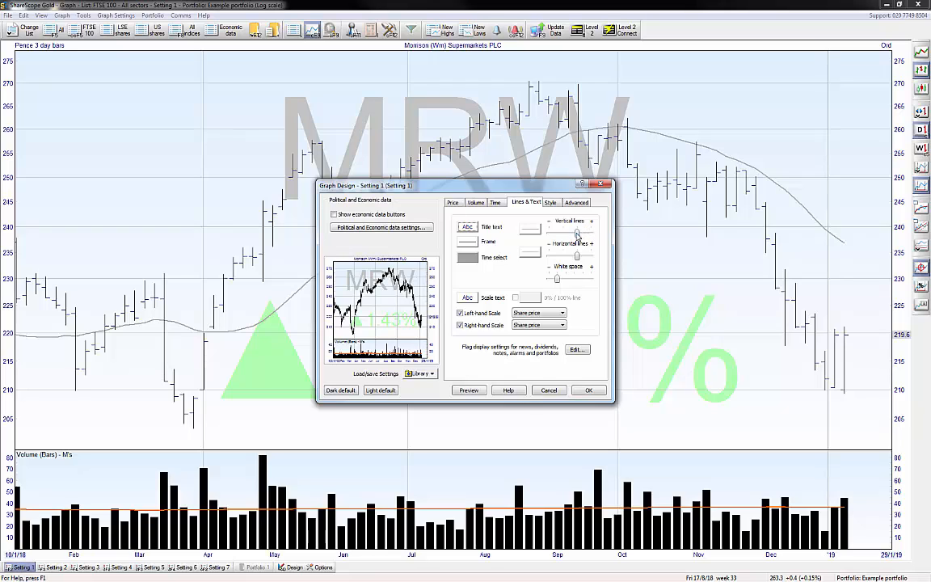
pyautogui.moveTo(576, 233); pyautogui.dragTo(590, 256)
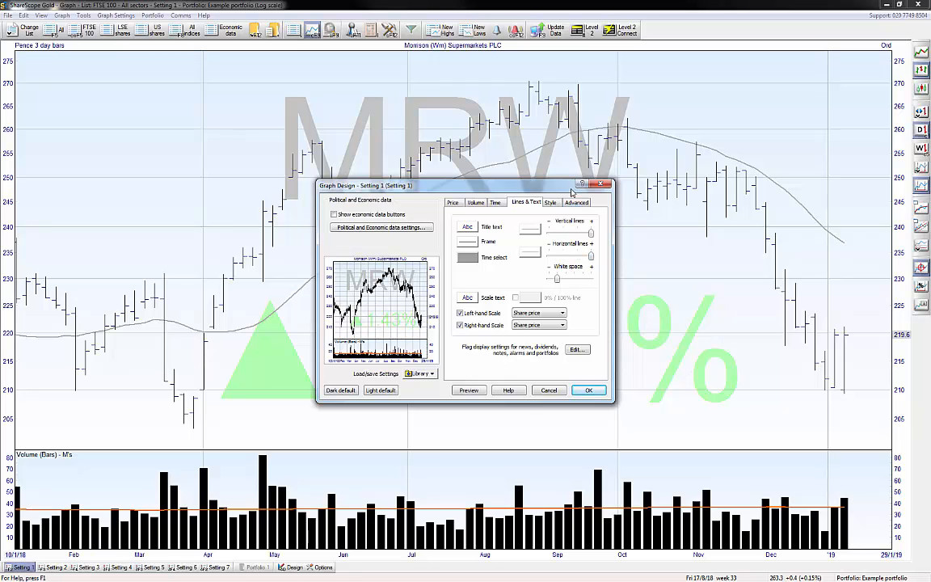
pyautogui.click(470, 391)
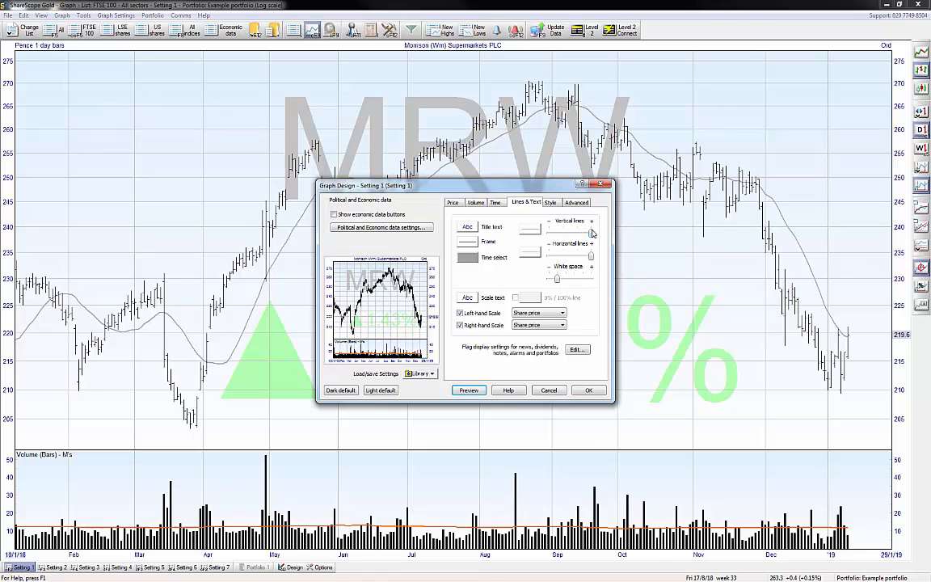
# Reduce the vertical and horizontal grid line density to one notch above the minimum and preview the chart
pyautogui.click(533, 232)
pyautogui.click(533, 255)
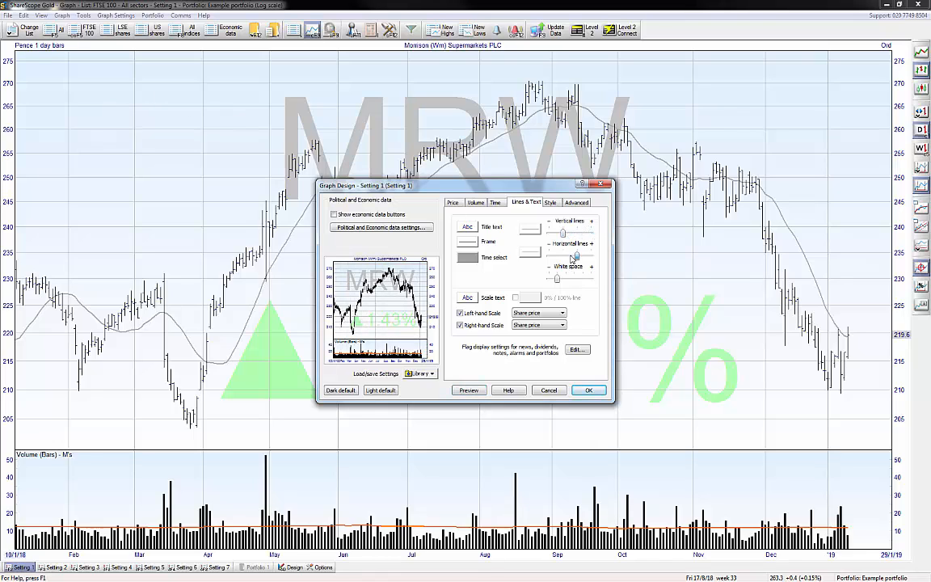
pyautogui.click(467, 391)
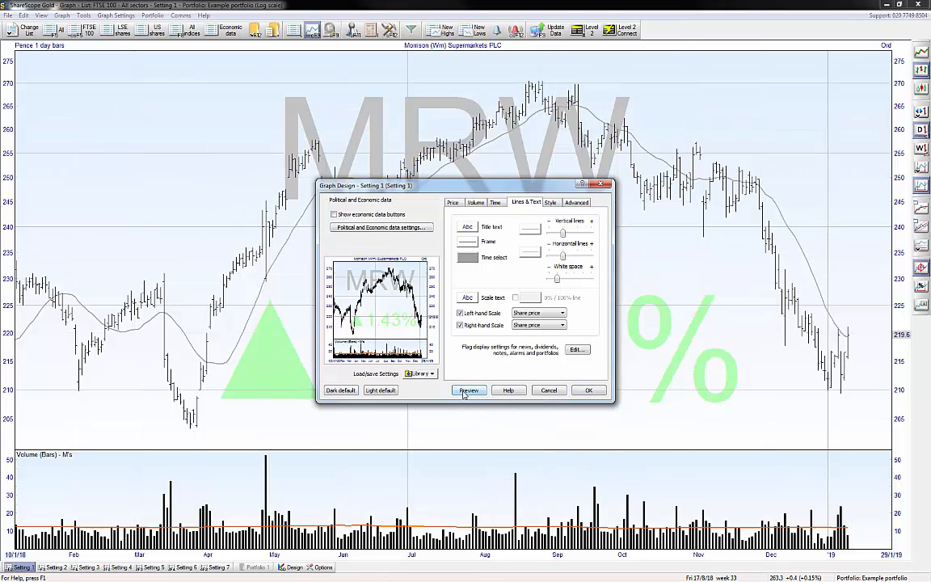
# Set the vertical and horizontal grid line density to one notch below the maximum and preview the chart
pyautogui.click(572, 234)
pyautogui.click(575, 253)
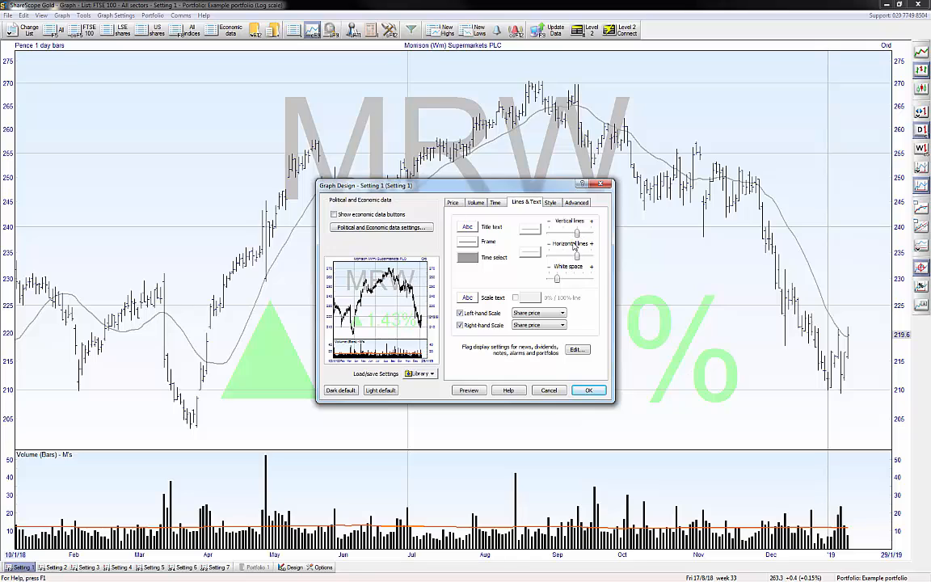
pyautogui.click(470, 389)
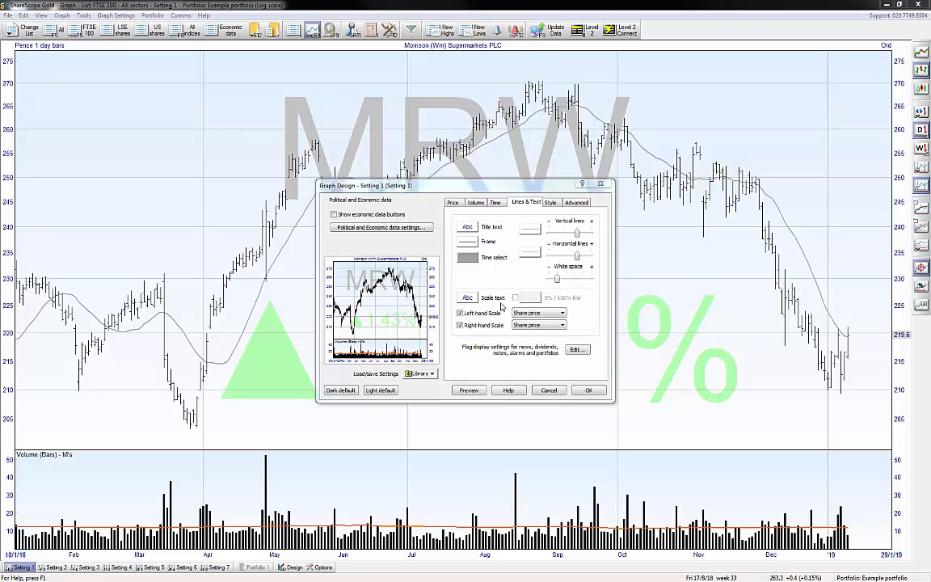
# Make the left-hand scale start at 0% and apply the graph design settings
pyautogui.click(533, 313)
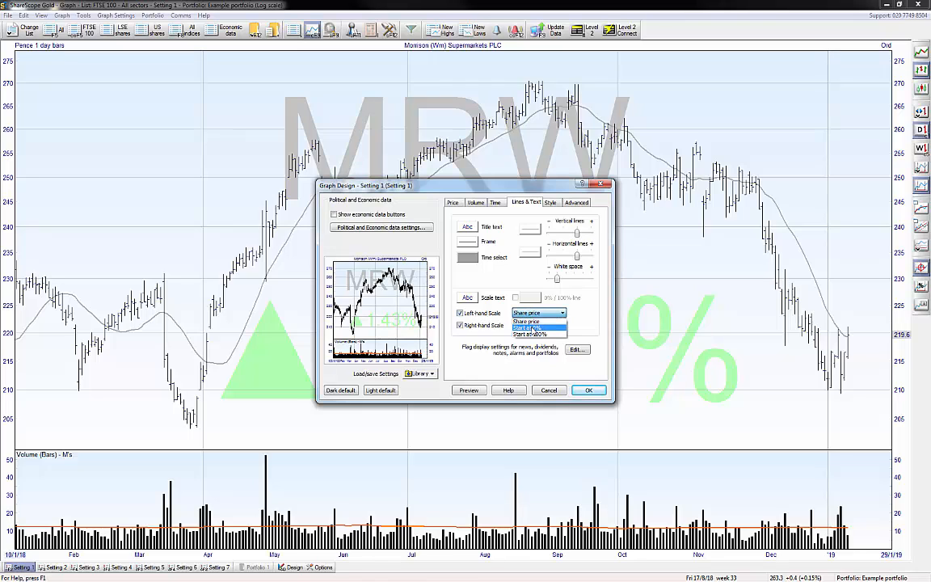
pyautogui.click(530, 328)
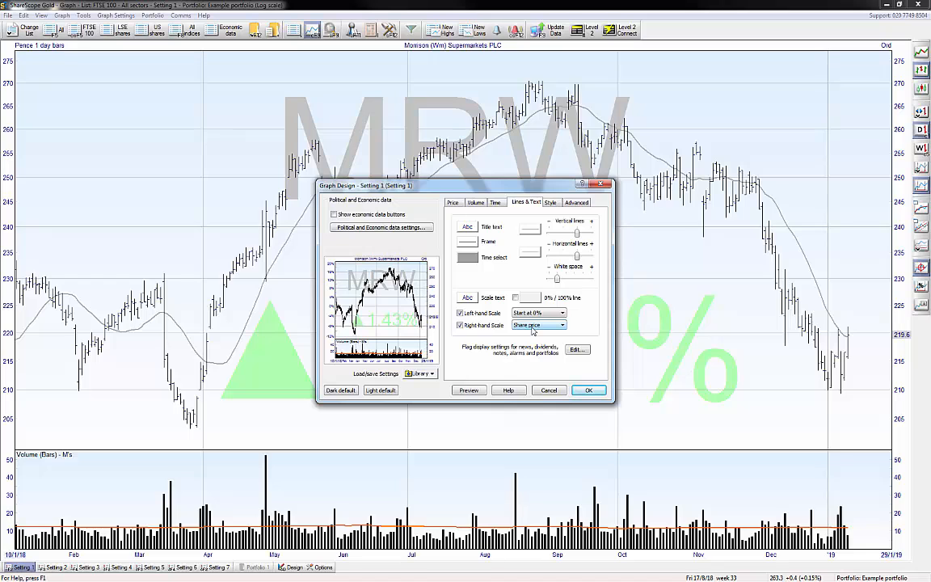
pyautogui.click(597, 392)
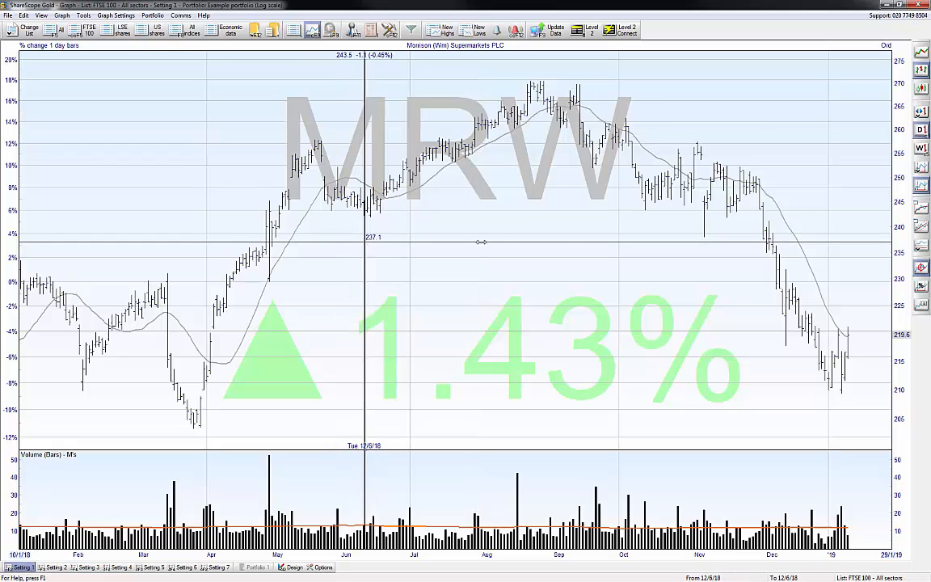
# Examine the percentage scale over the range from 12/6/18 onward and over the full price history, and return to the one-year view
pyautogui.moveTo(481, 242); pyautogui.dragTo(872, 242)
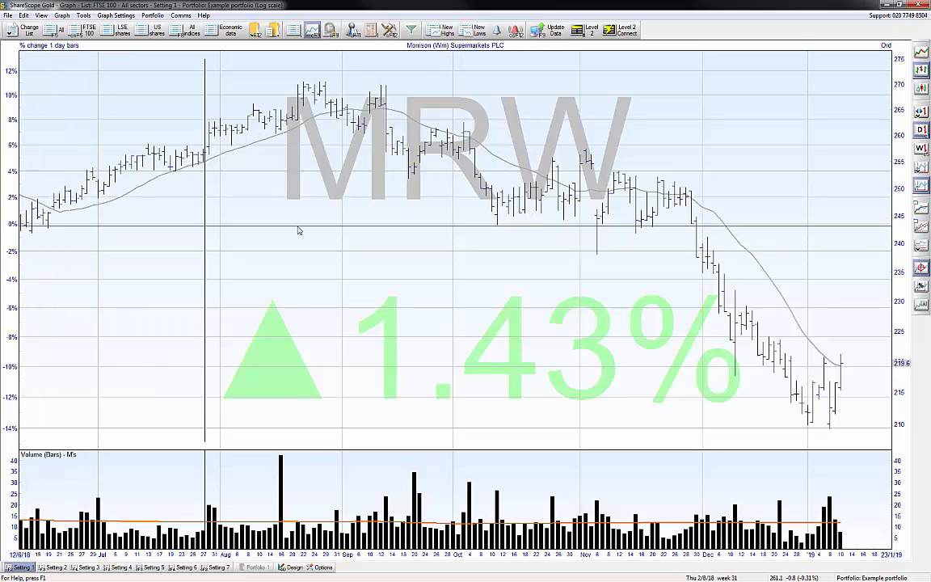
pyautogui.scroll(-2, 301, 231)
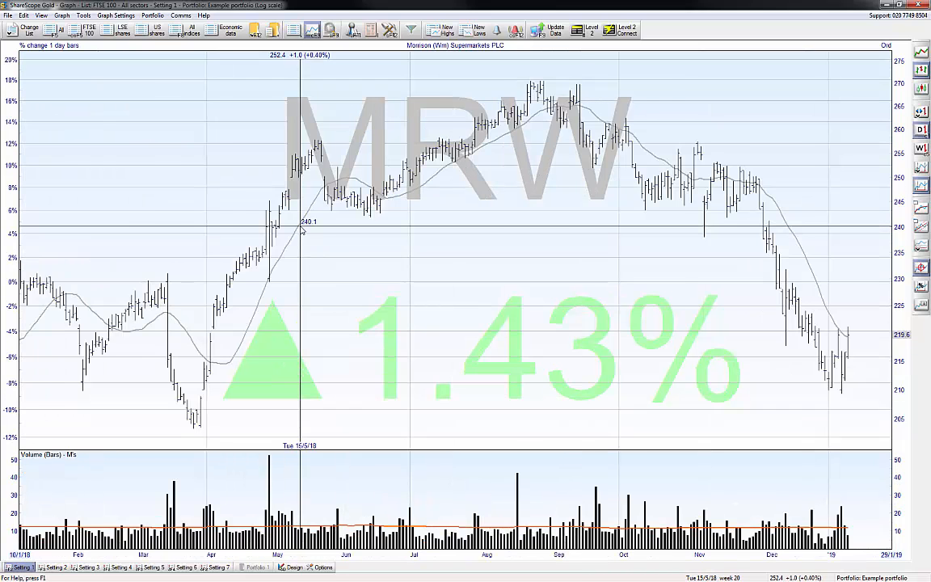
pyautogui.scroll(-5, 301, 230)
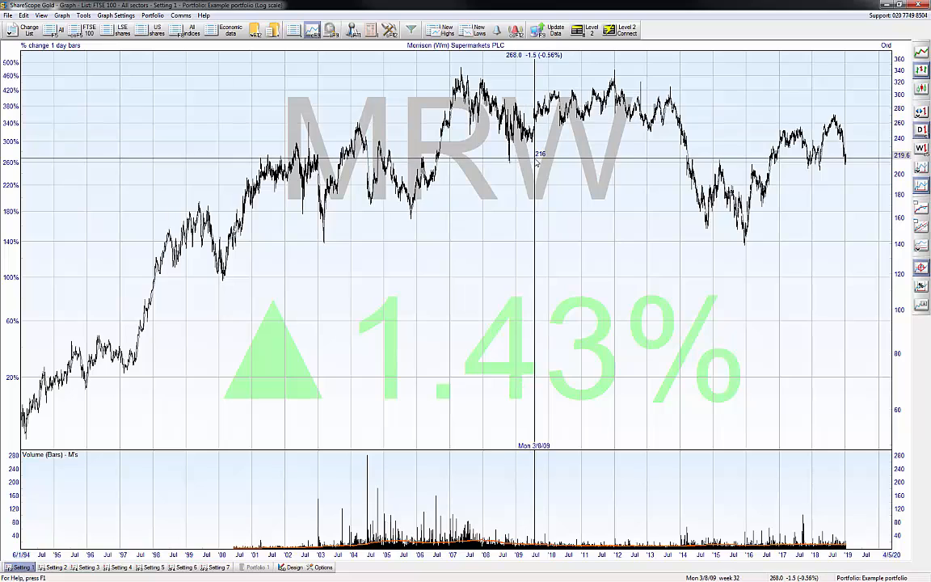
pyautogui.press('1')
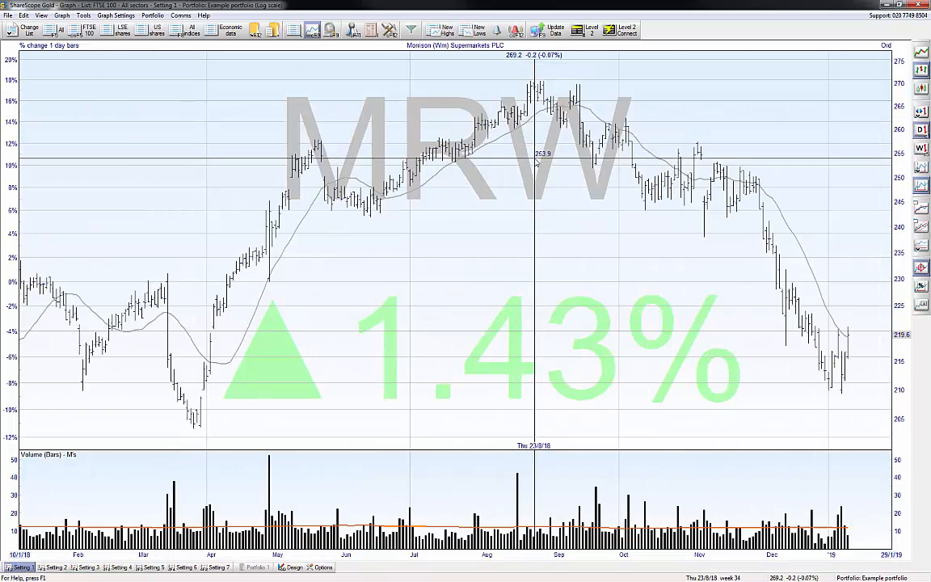
# Reopen the graph design settings and review the left-hand scale options, keeping Start at 0%
pyautogui.rightClick(387, 178)
pyautogui.click(473, 384)
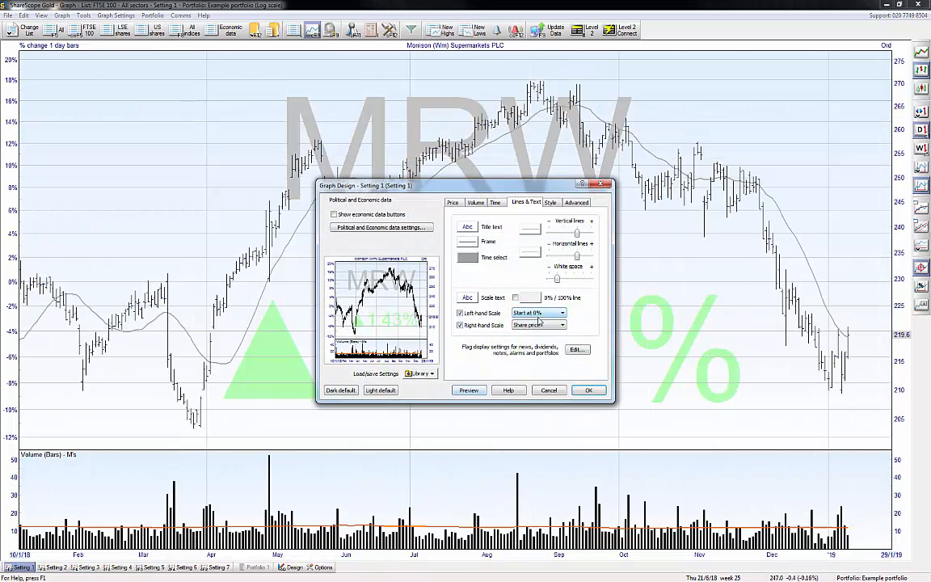
pyautogui.click(538, 312)
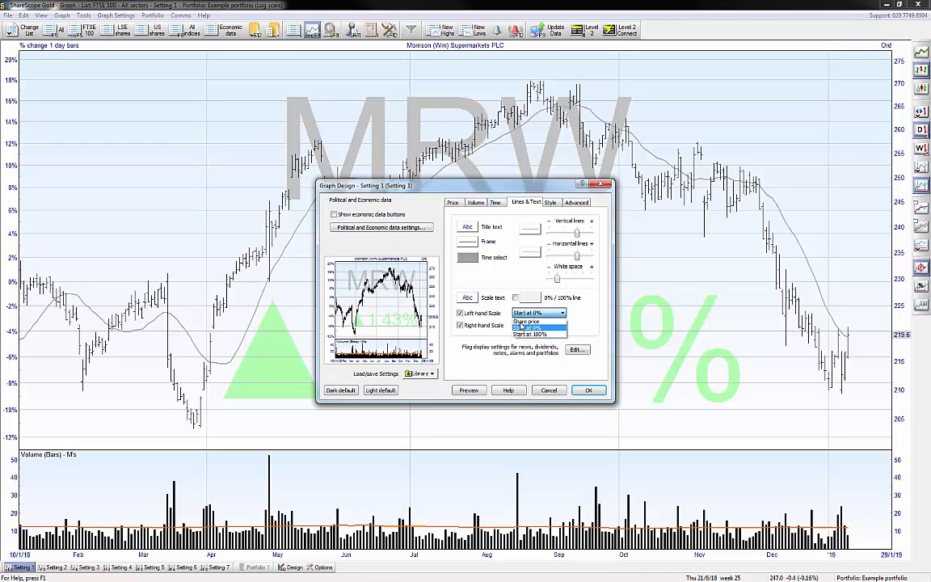
pyautogui.click(526, 328)
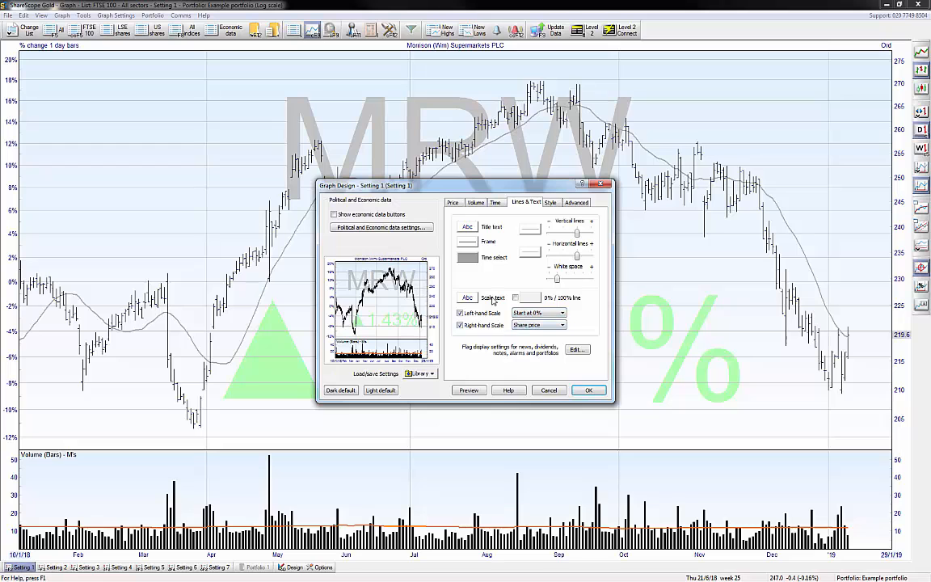
# Preview the chart without shaded frames in its background, and restore the shaded frames
pyautogui.click(550, 203)
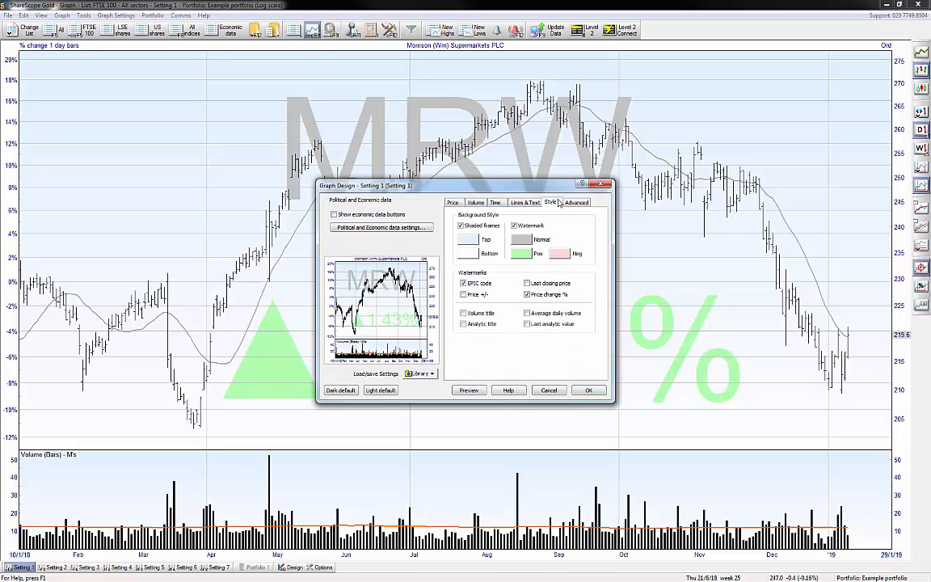
pyautogui.moveTo(507, 189); pyautogui.dragTo(285, 167)
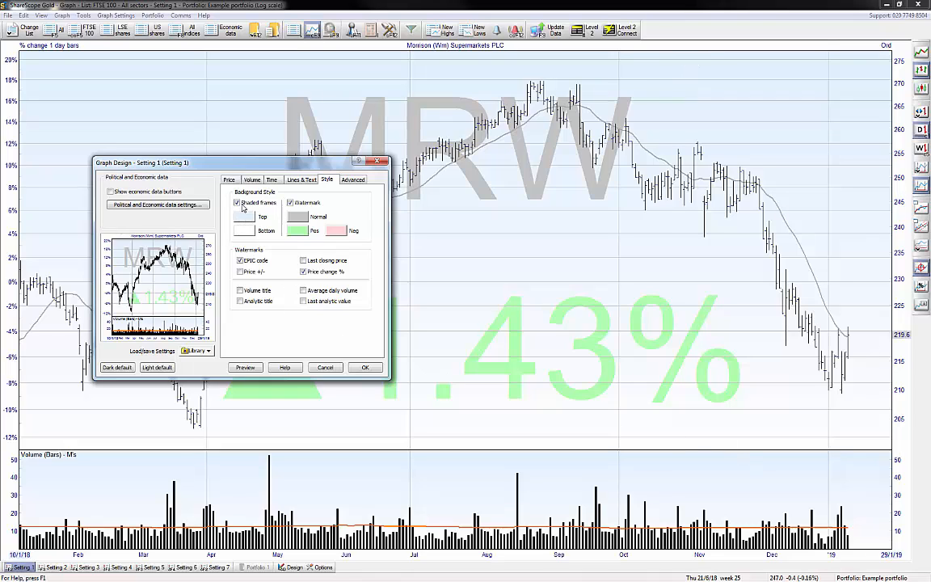
pyautogui.click(238, 203)
pyautogui.click(249, 369)
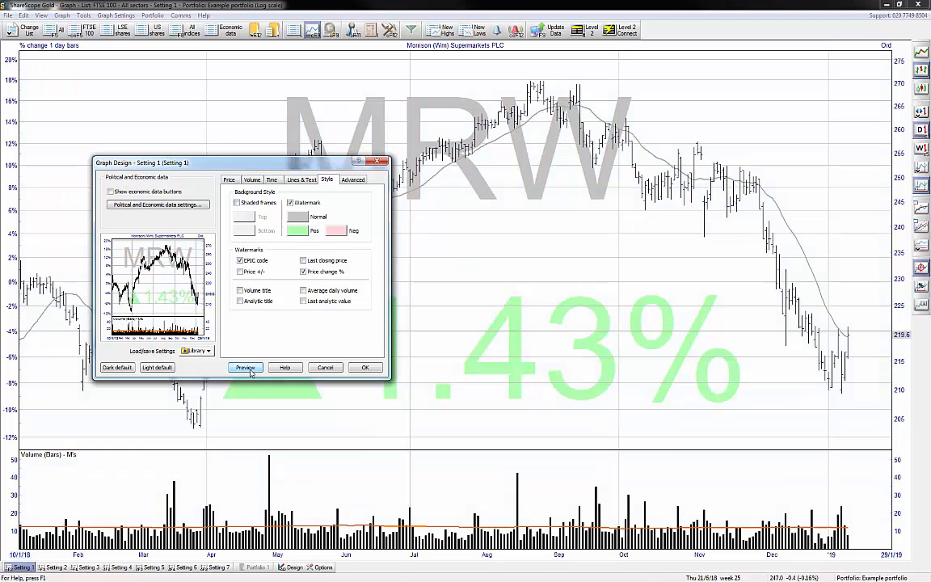
pyautogui.click(237, 203)
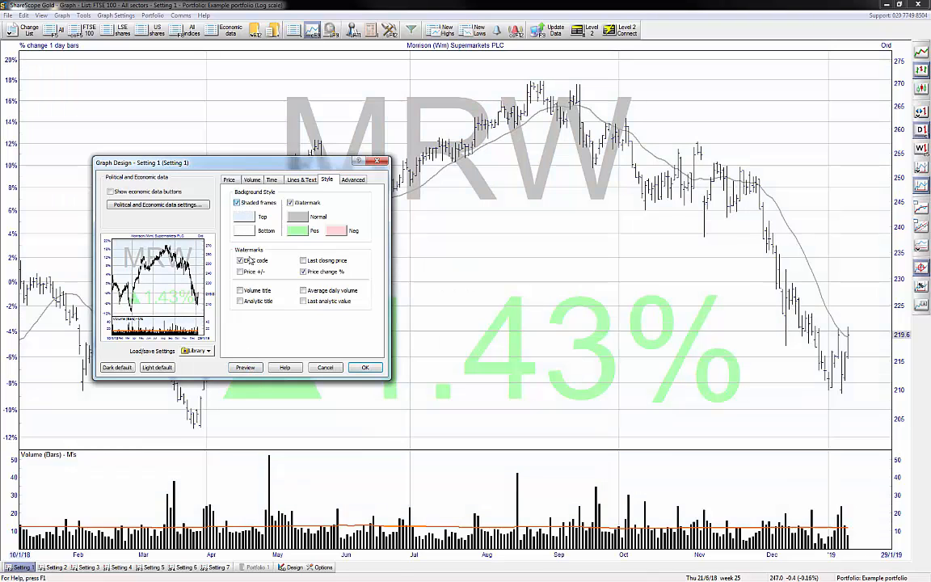
pyautogui.click(244, 367)
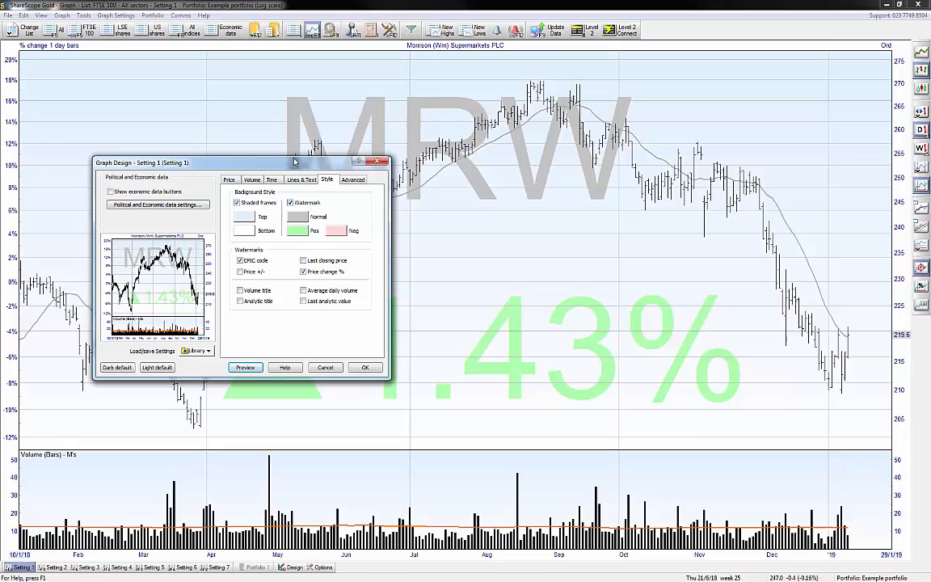
# Add the last closing price to the chart watermarks, preview it and apply the graph design settings
pyautogui.moveTo(249, 160); pyautogui.dragTo(158, 111)
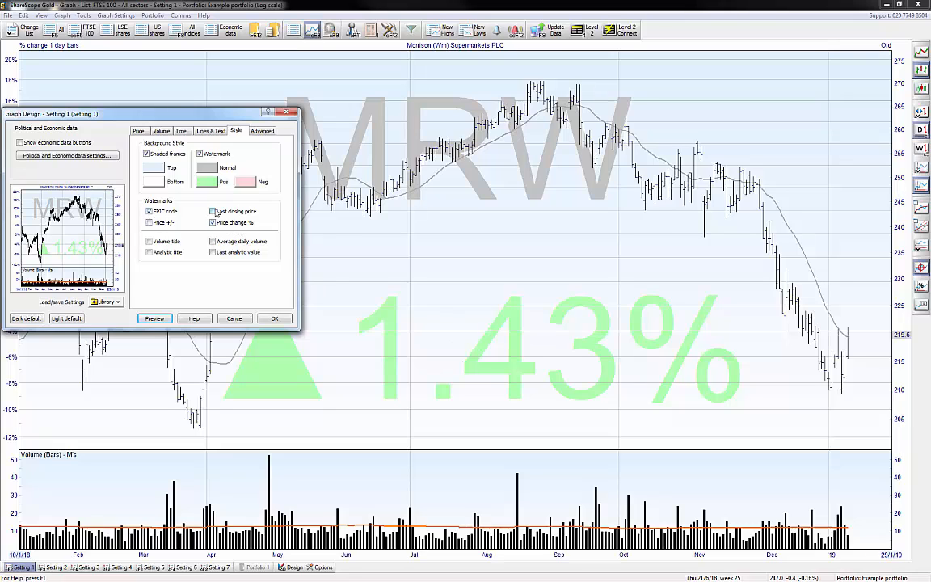
pyautogui.click(213, 210)
pyautogui.click(160, 322)
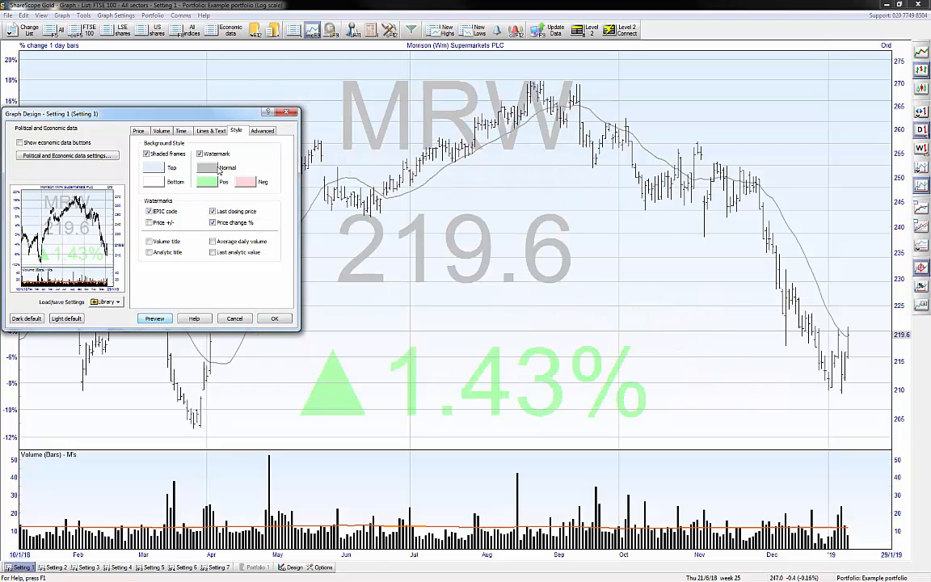
pyautogui.click(266, 133)
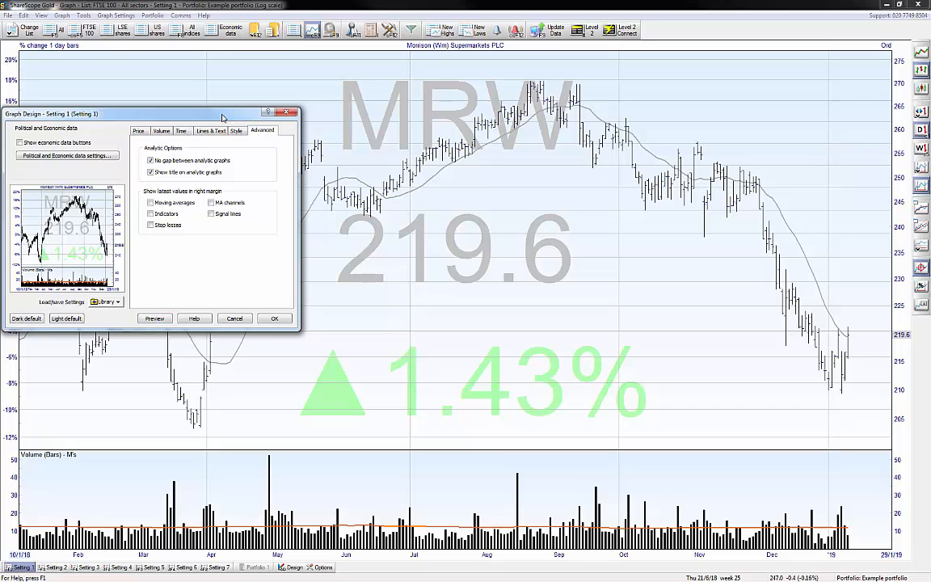
pyautogui.moveTo(202, 114); pyautogui.dragTo(351, 132)
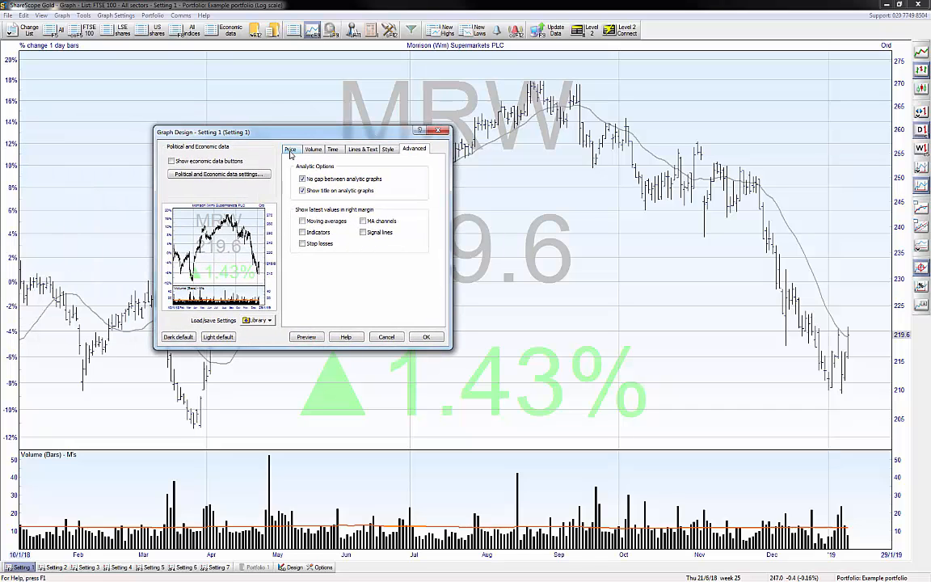
pyautogui.click(290, 151)
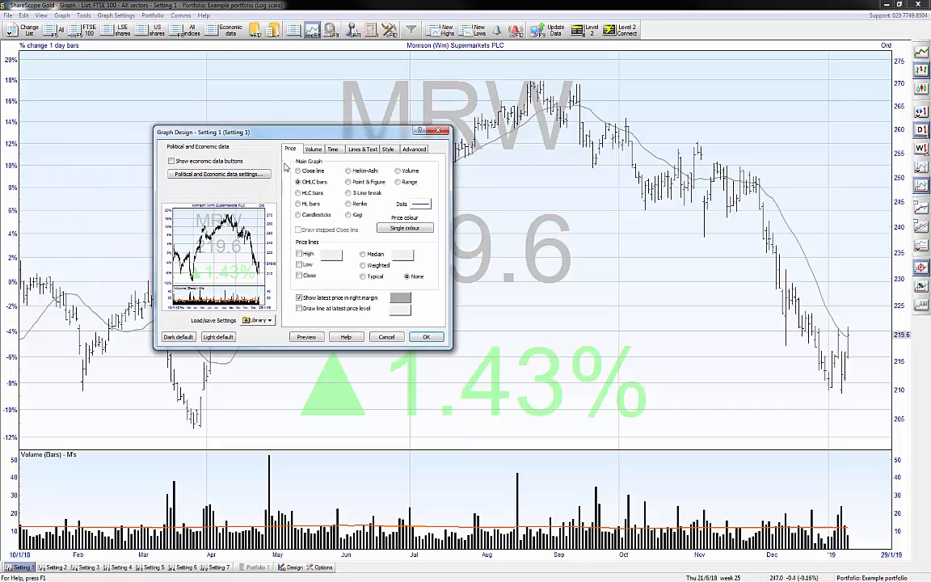
pyautogui.click(426, 337)
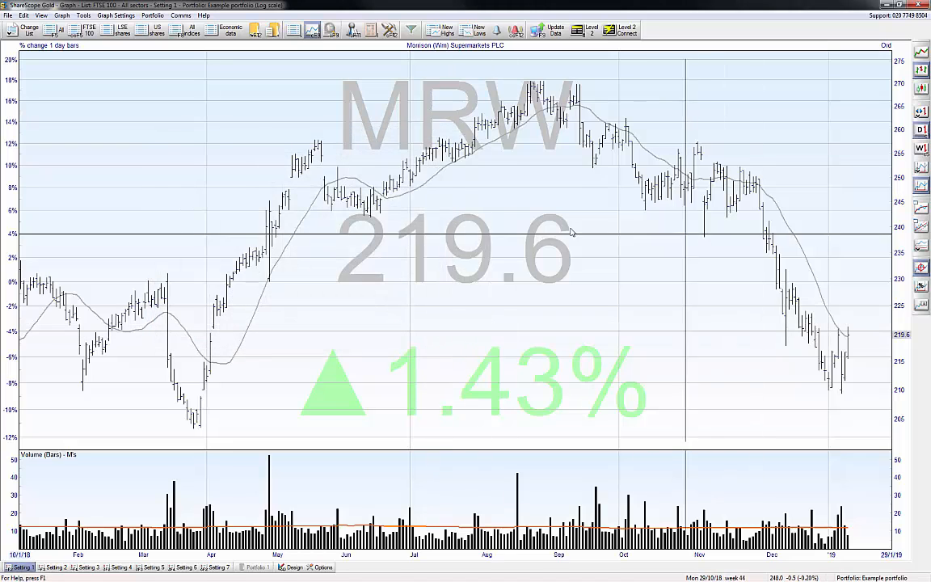
# Open the moving average settings and review the first average's type, period and line style options, keeping Simple over 20 periods
pyautogui.rightClick(485, 167)
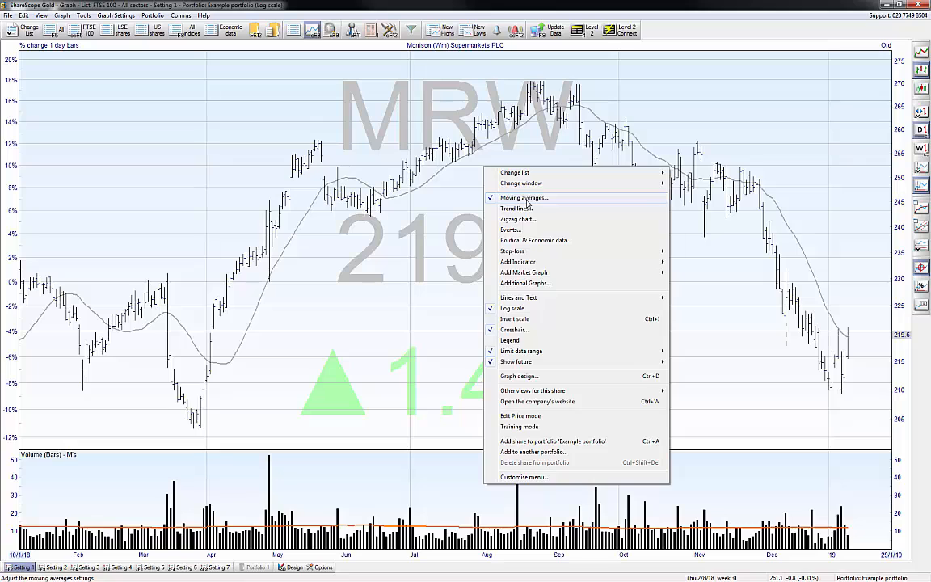
pyautogui.click(525, 198)
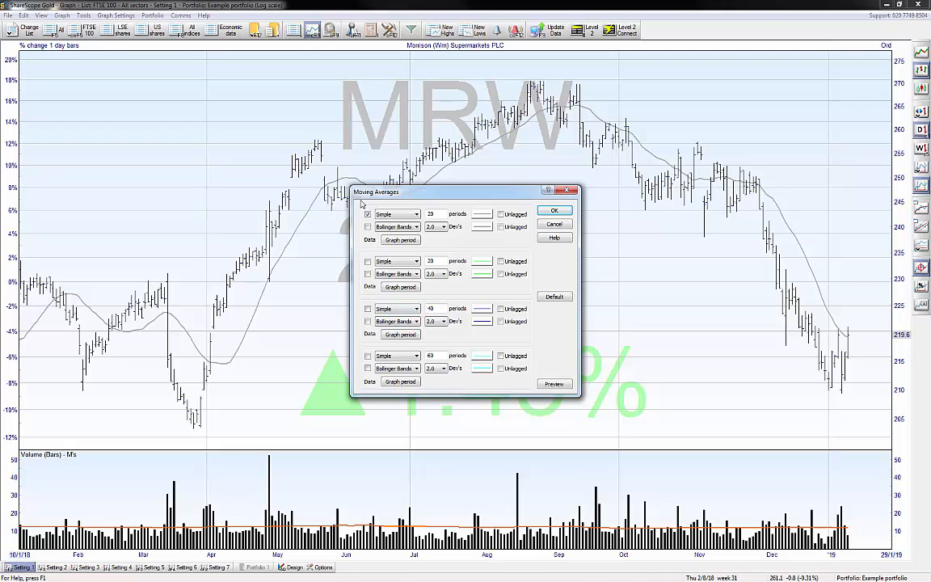
pyautogui.click(368, 214)
pyautogui.click(437, 213)
pyautogui.click(411, 215)
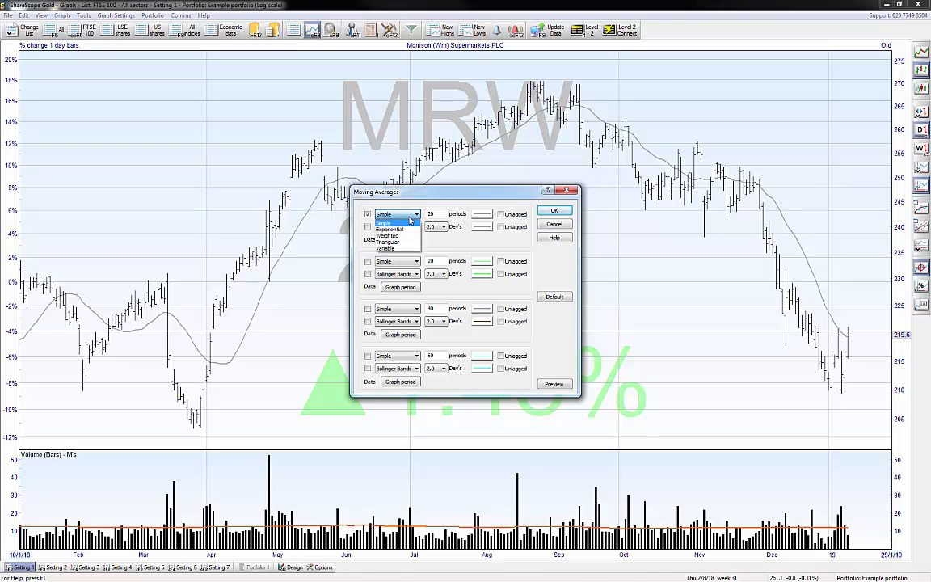
pyautogui.click(408, 222)
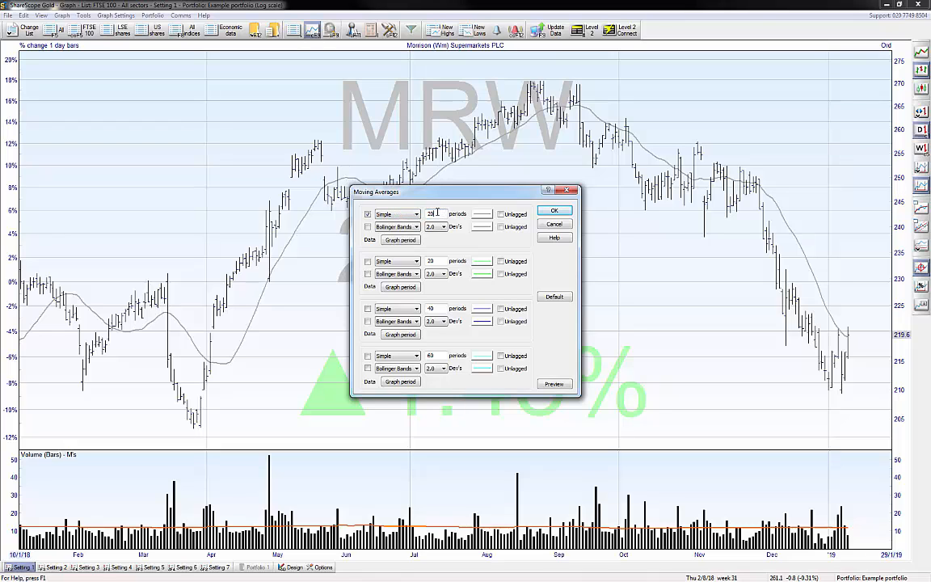
pyautogui.click(483, 214)
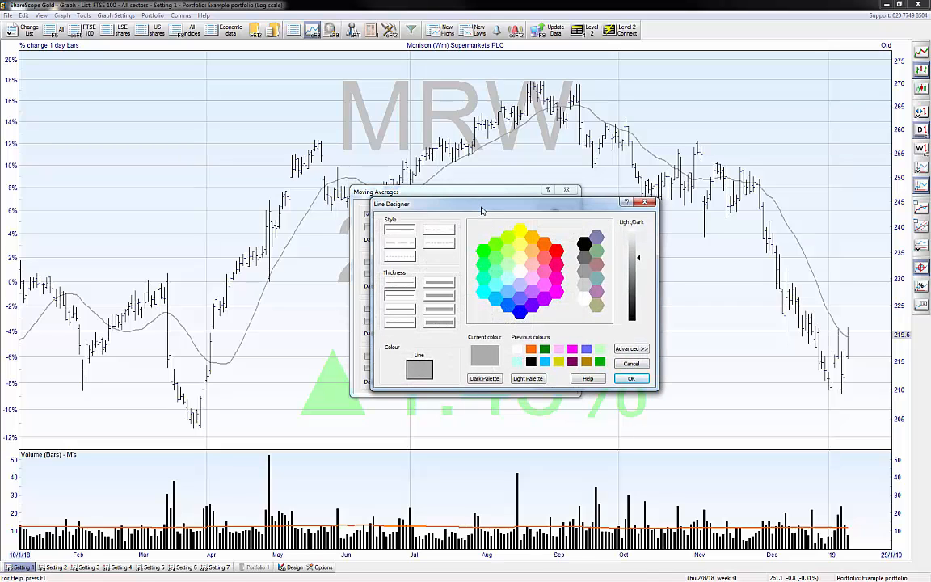
pyautogui.click(649, 203)
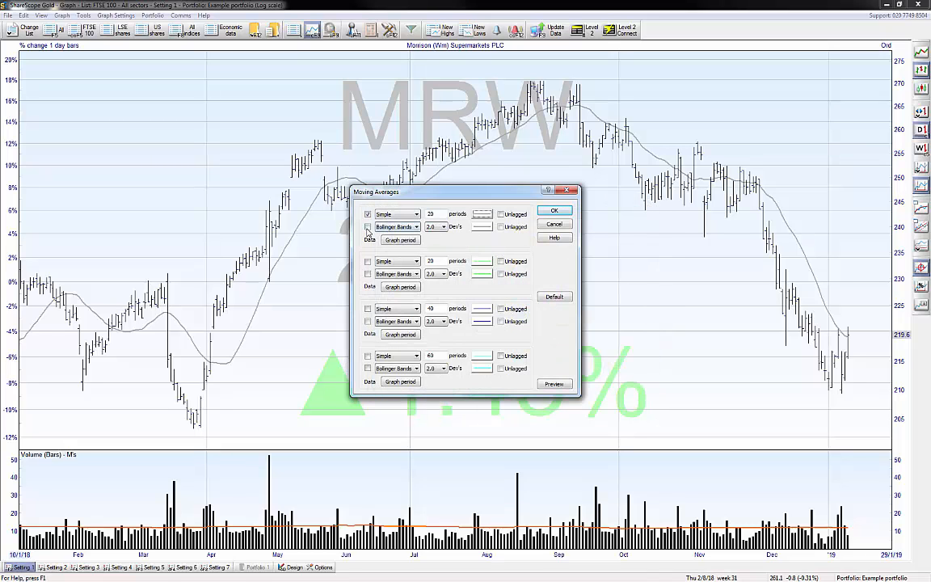
# Preview Bollinger Bands at 2.0 deviations around the first moving average, and remove them from the chart
pyautogui.click(367, 227)
pyautogui.click(397, 227)
pyautogui.click(565, 386)
pyautogui.click(442, 229)
pyautogui.click(553, 384)
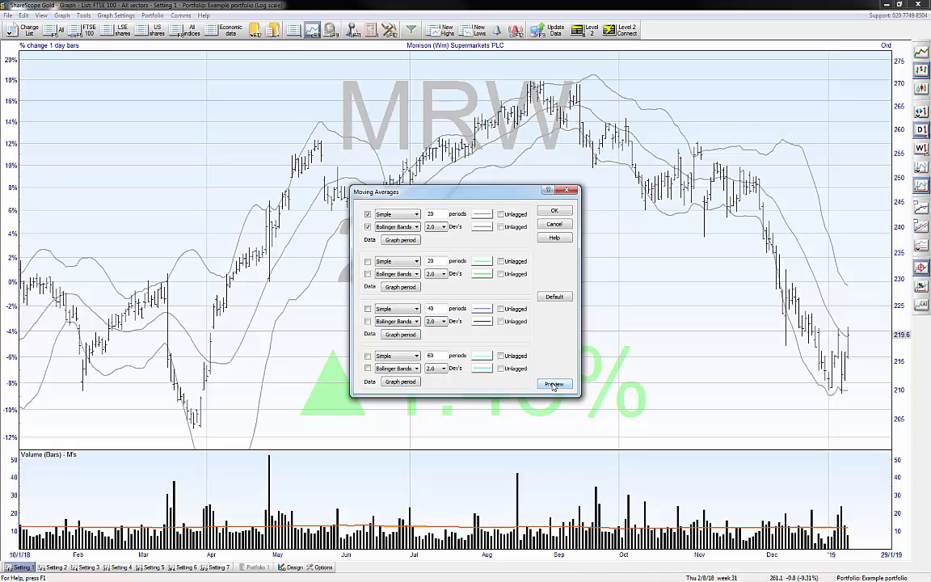
pyautogui.click(367, 227)
pyautogui.click(554, 387)
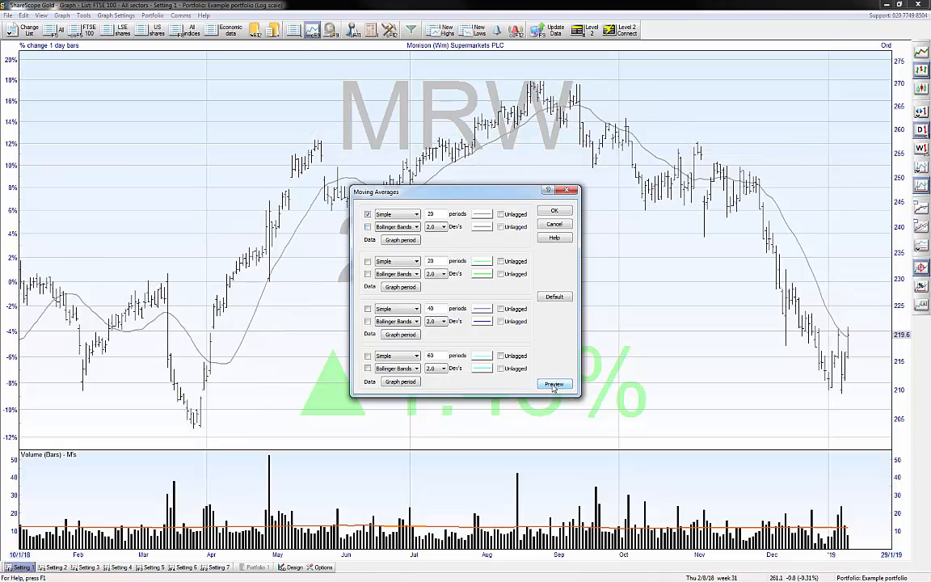
# Add a second moving average, Exponential over 20 periods with a thicker red line, and apply it to the chart
pyautogui.click(367, 262)
pyautogui.click(396, 261)
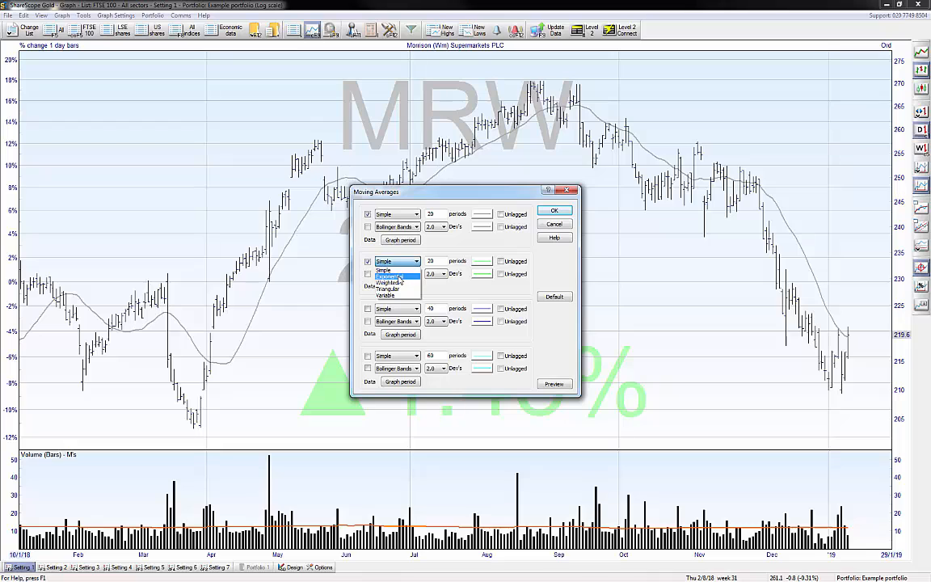
pyautogui.click(400, 277)
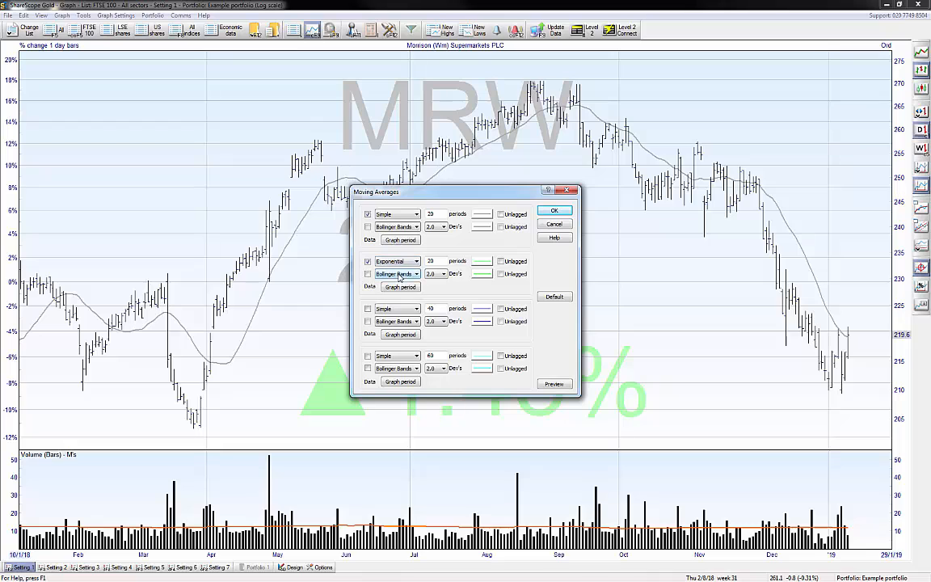
pyautogui.click(483, 265)
pyautogui.click(556, 253)
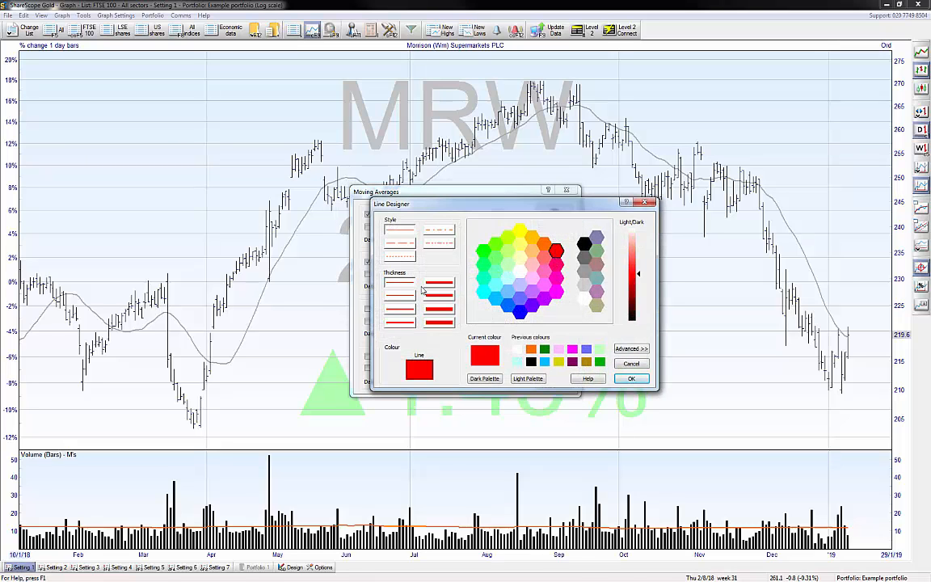
pyautogui.click(631, 378)
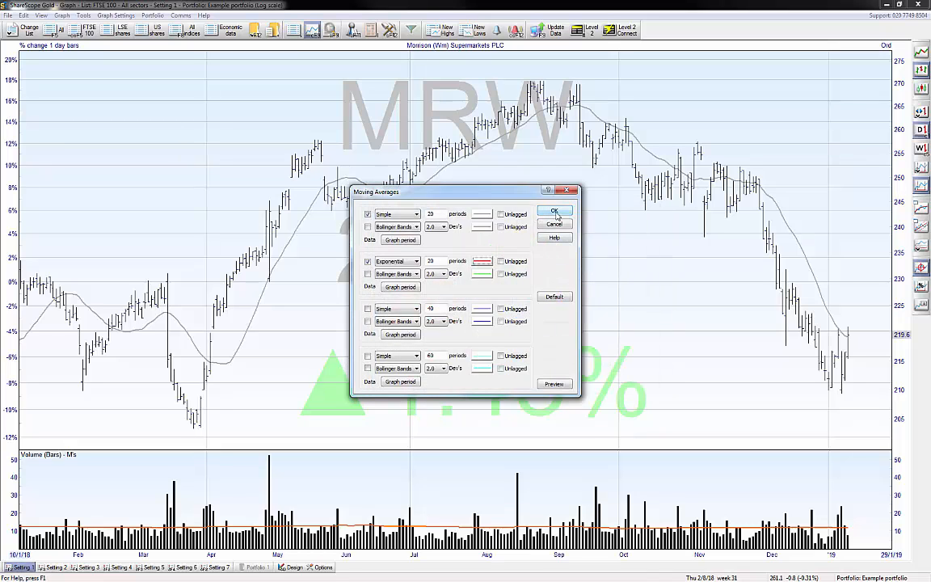
pyautogui.click(553, 385)
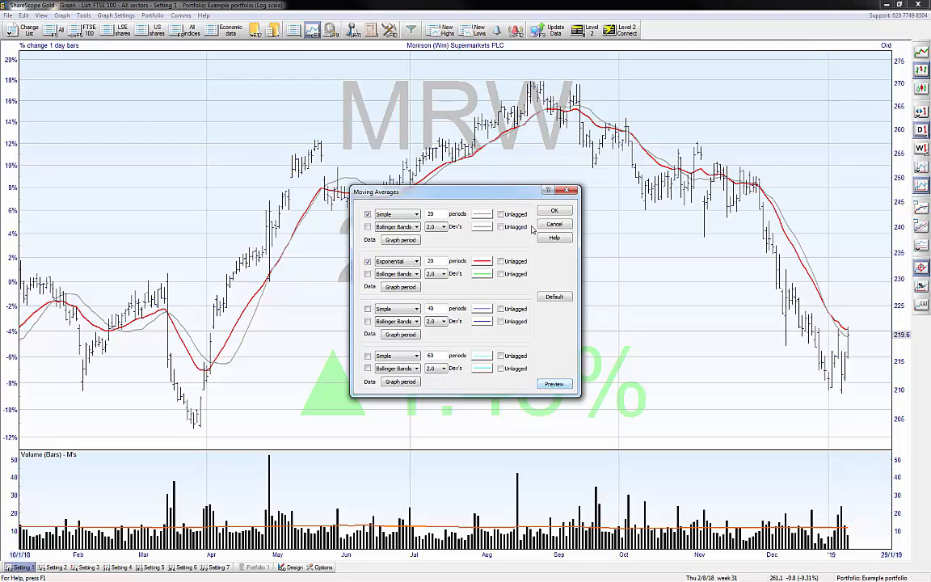
pyautogui.click(557, 210)
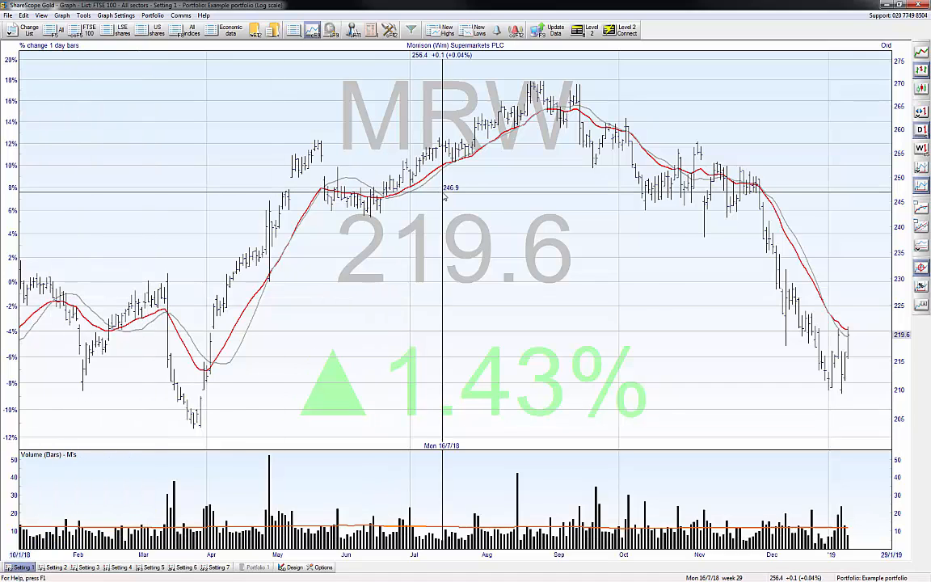
# Switch the chart to NMC Health PLC in the FTSE 100 list
pyautogui.press('Down')
pyautogui.press('Down')
pyautogui.press('Down')
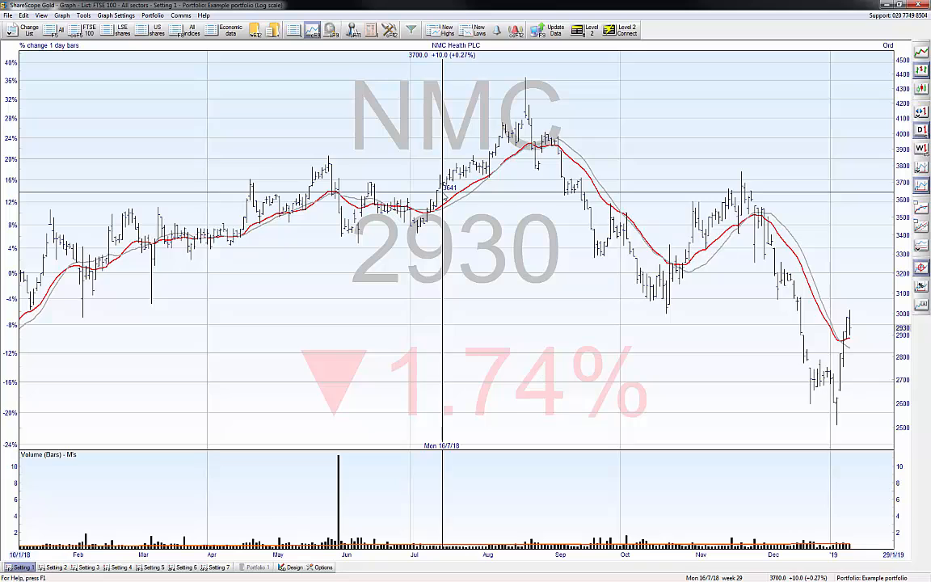
# Open the event display settings and try the ex-dividend date, AGM and result announcement options, leaving them unselected
pyautogui.rightClick(410, 128)
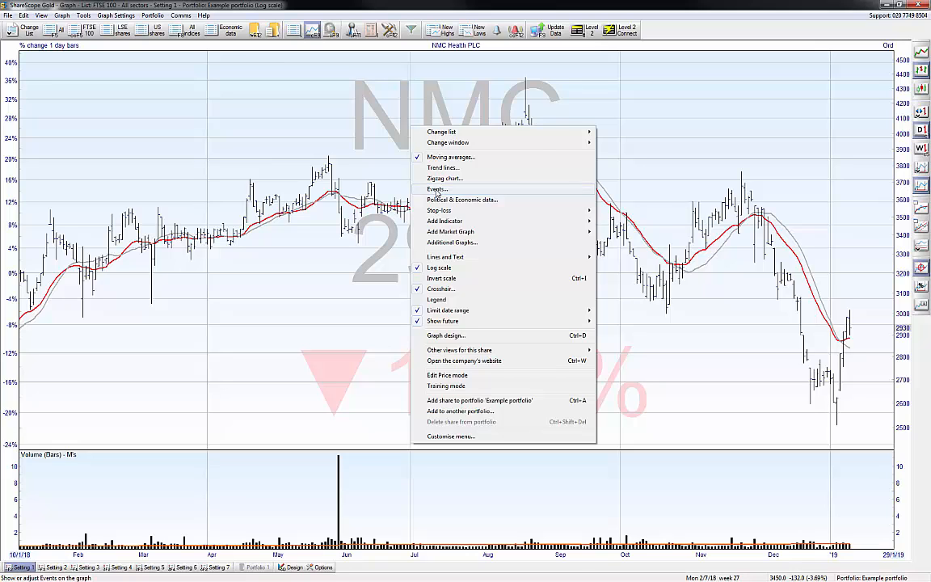
pyautogui.click(437, 191)
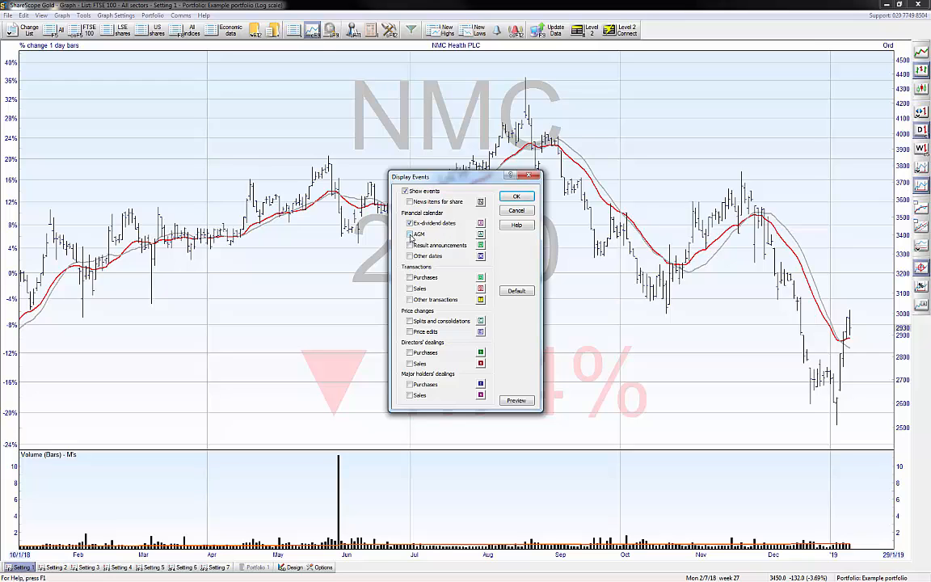
pyautogui.click(410, 235)
pyautogui.click(410, 245)
pyautogui.click(411, 233)
pyautogui.click(410, 223)
pyautogui.click(410, 245)
pyautogui.click(410, 233)
pyautogui.click(409, 234)
pyautogui.click(409, 223)
# Review the marker style options for ex-dividend dates and close the event display settings
pyautogui.click(480, 224)
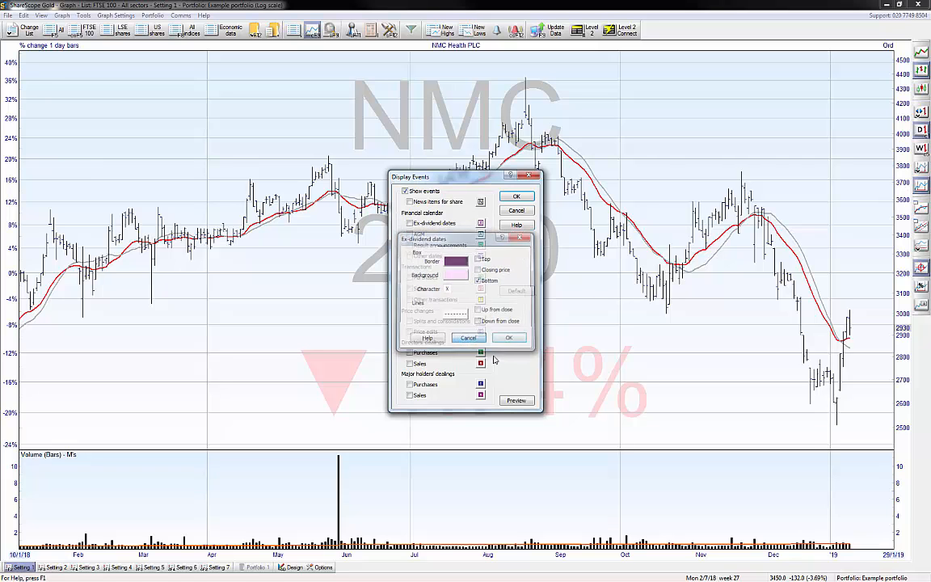
pyautogui.click(468, 338)
pyautogui.click(529, 175)
# Show the UK Prime Minister and US President key roles on the chart and view them over the full price history
pyautogui.rightClick(438, 156)
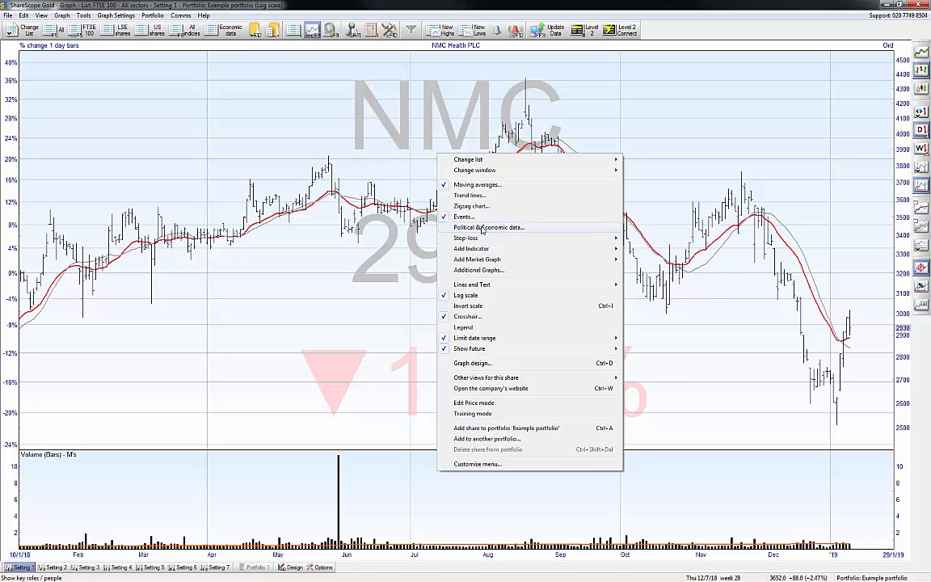
pyautogui.click(482, 228)
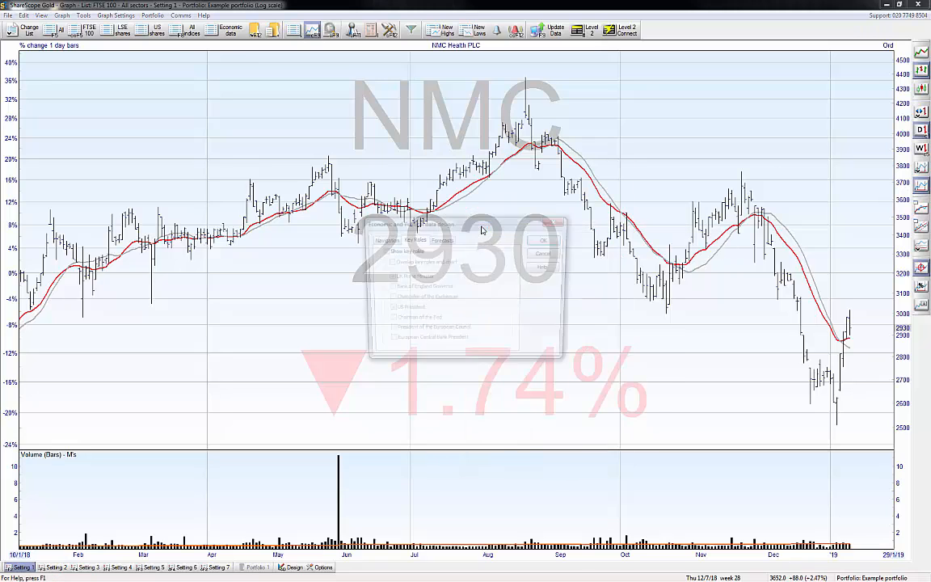
pyautogui.click(383, 251)
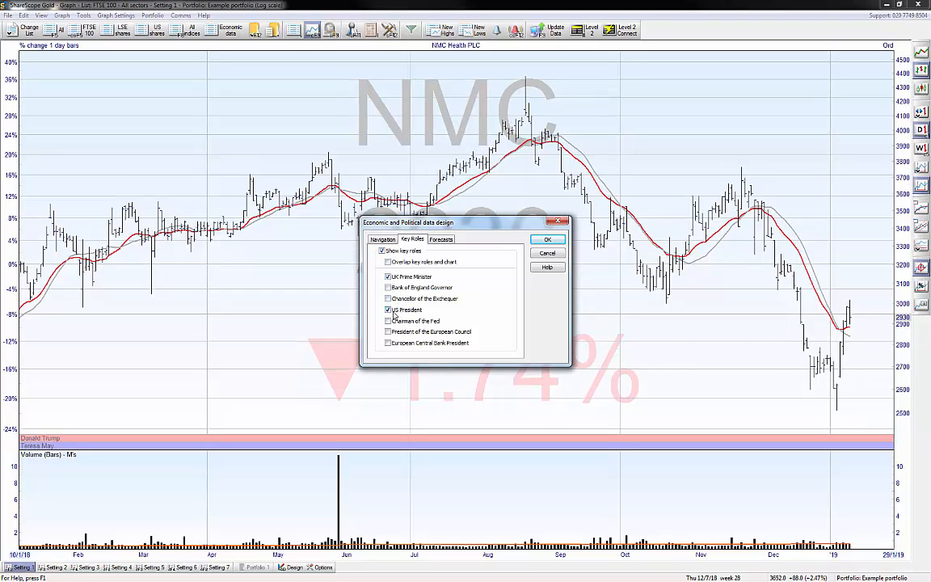
pyautogui.click(551, 240)
pyautogui.scroll(-5, 481, 234)
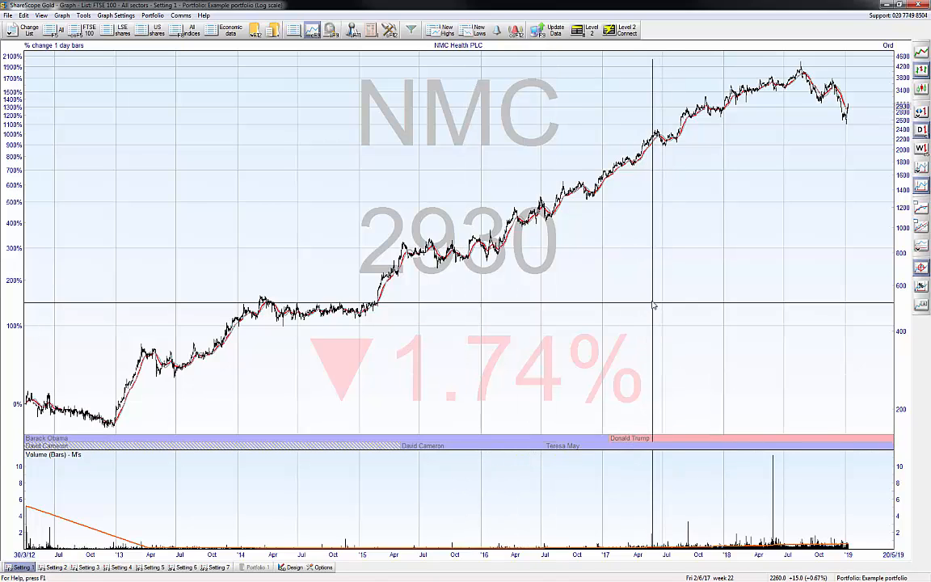
pyautogui.scroll(3, 657, 305)
# Turn off the display of key roles in the chart's economic and political data settings
pyautogui.rightClick(507, 158)
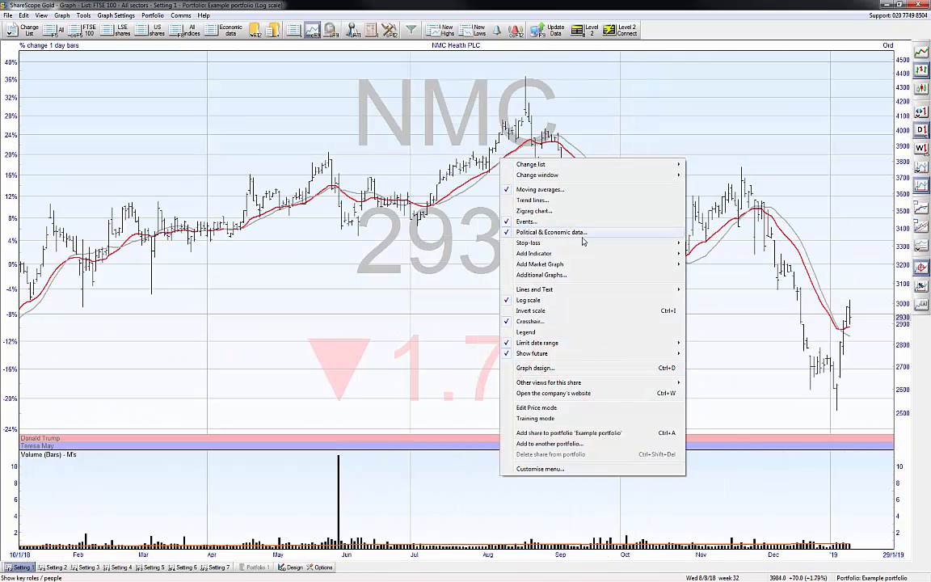
pyautogui.click(580, 236)
pyautogui.click(381, 250)
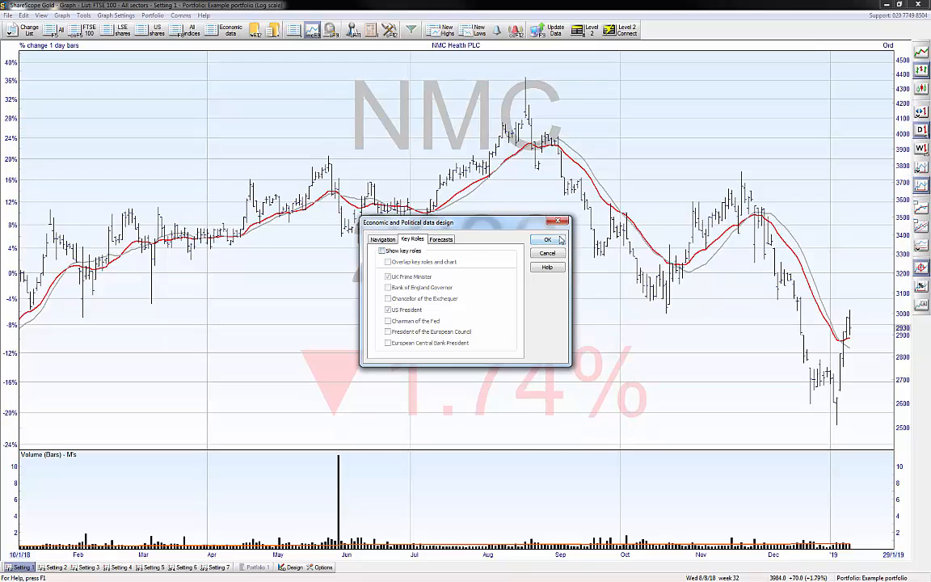
pyautogui.click(547, 239)
# Try a 20-period Wilder RSI indicator in a new, enlarged window below the chart and remove it again
pyautogui.rightClick(463, 204)
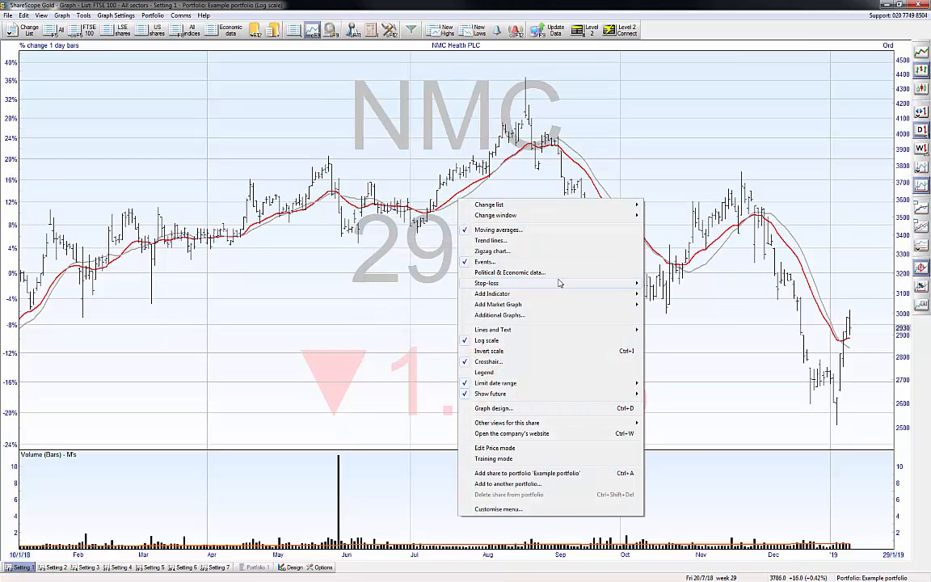
pyautogui.moveTo(556, 287)
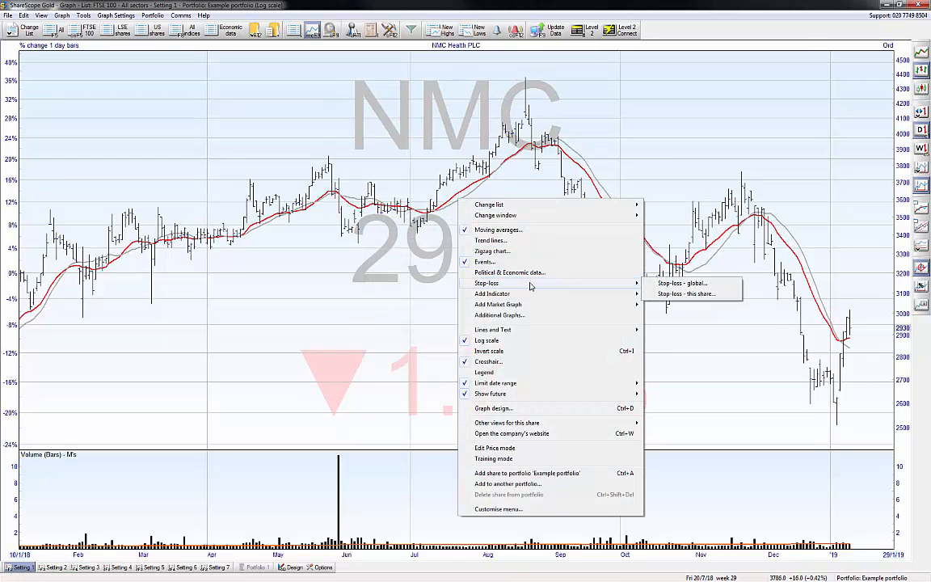
pyautogui.moveTo(520, 298)
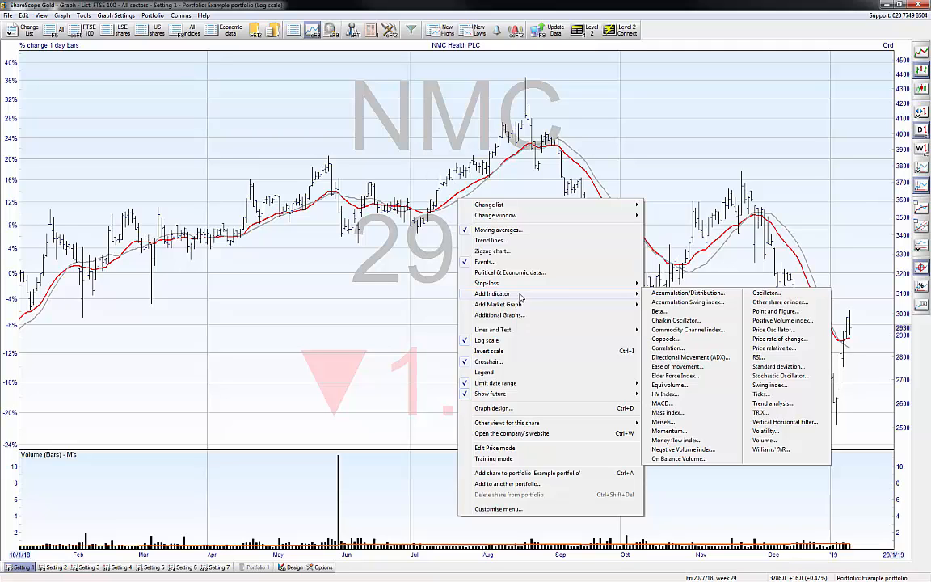
pyautogui.click(770, 360)
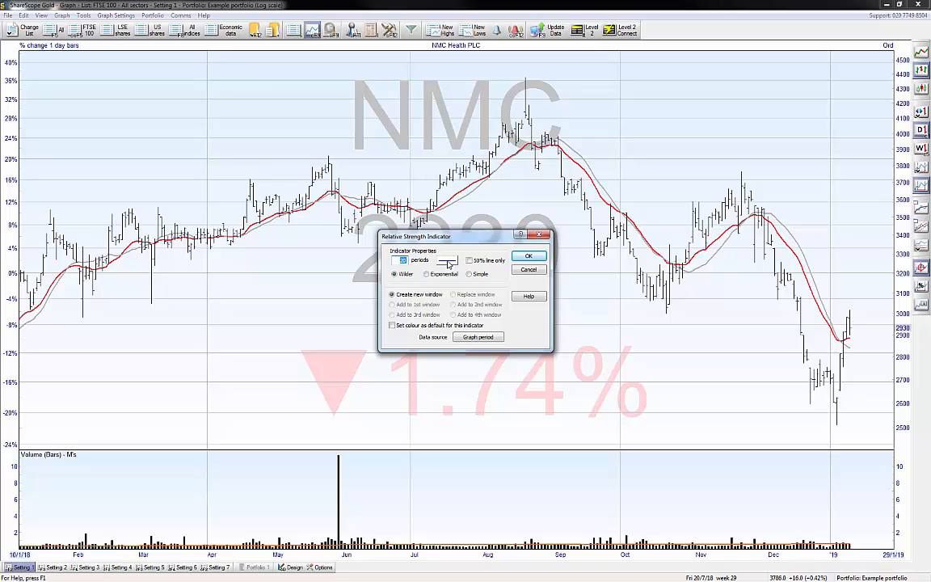
pyautogui.click(528, 257)
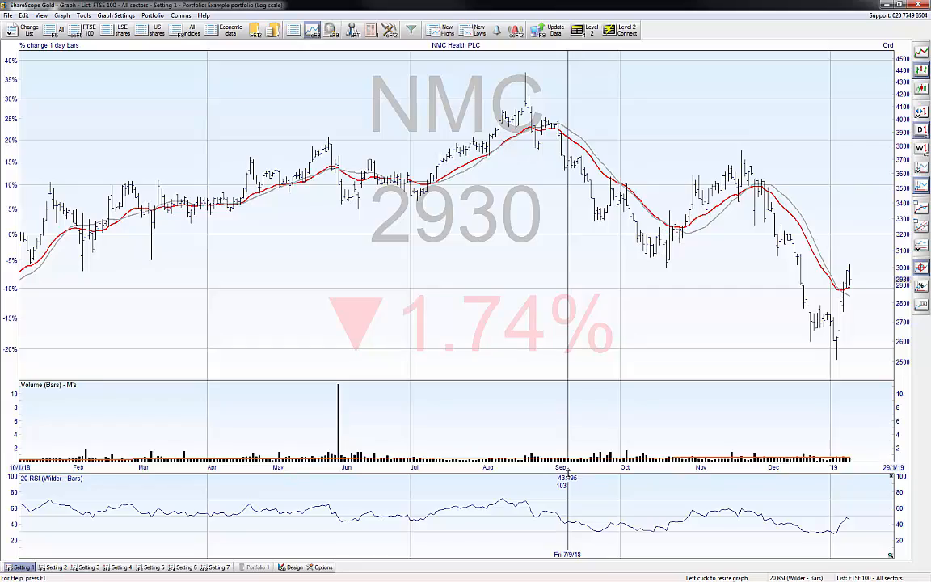
pyautogui.moveTo(566, 469); pyautogui.dragTo(557, 442)
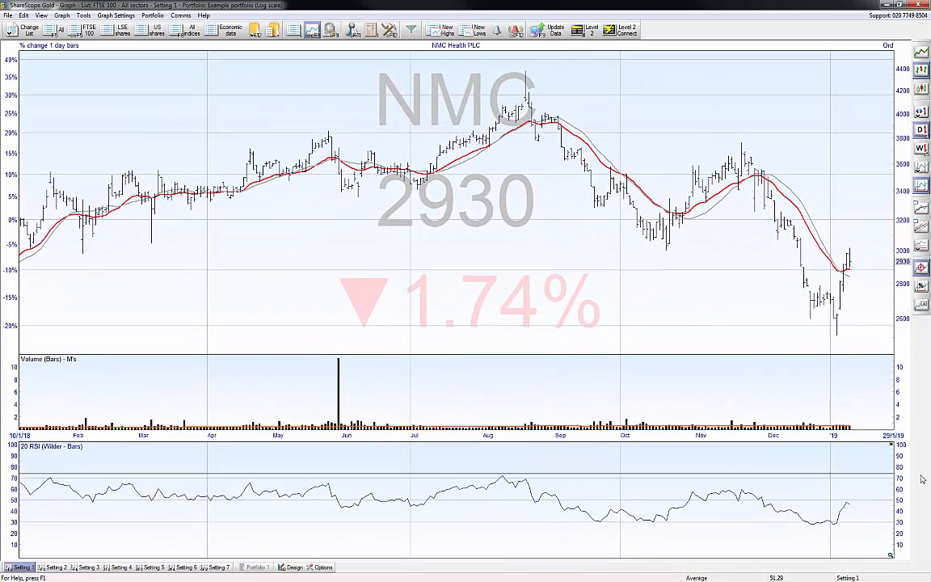
pyautogui.click(891, 446)
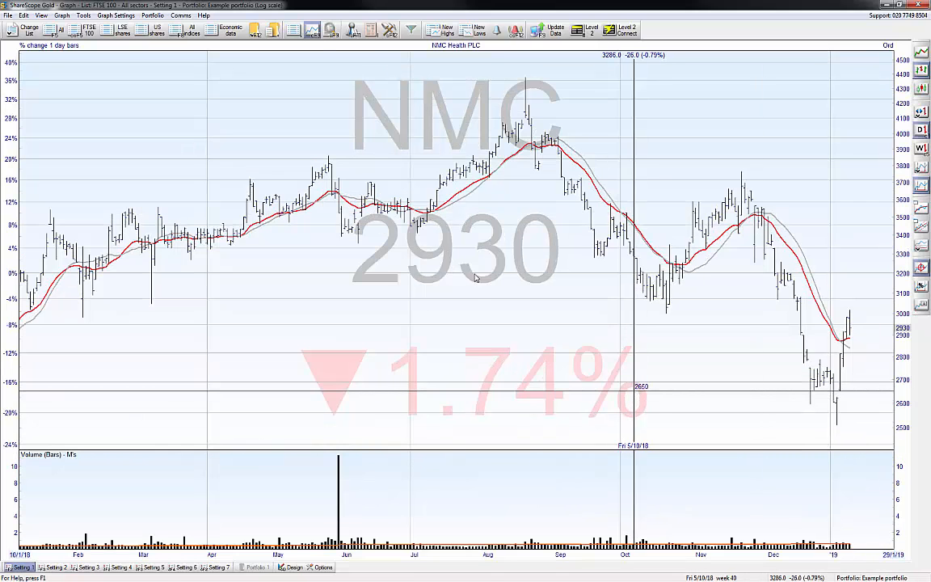
# Draw a trial line from about 3021 on 1/6/18 to mid-December below the price and delete it
pyautogui.rightClick(464, 226)
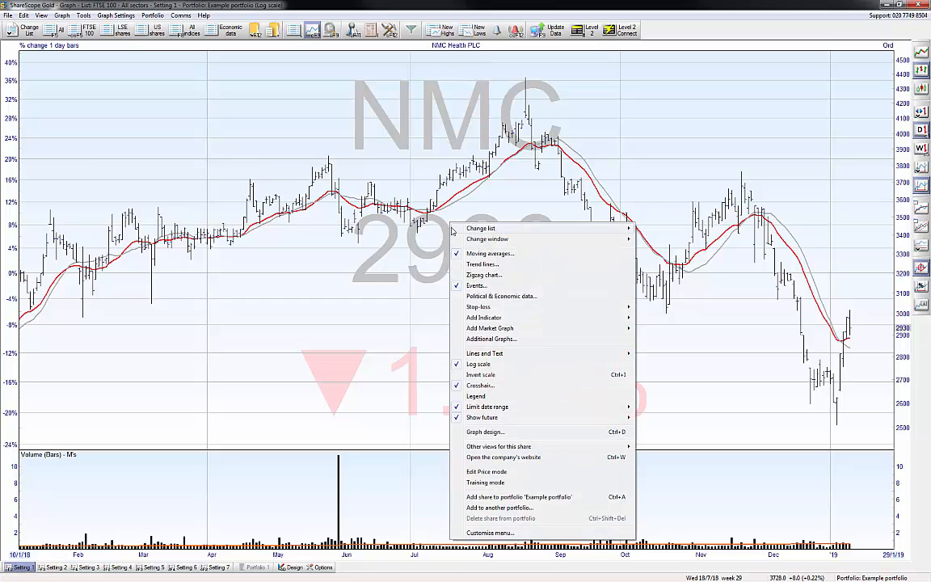
pyautogui.moveTo(502, 356)
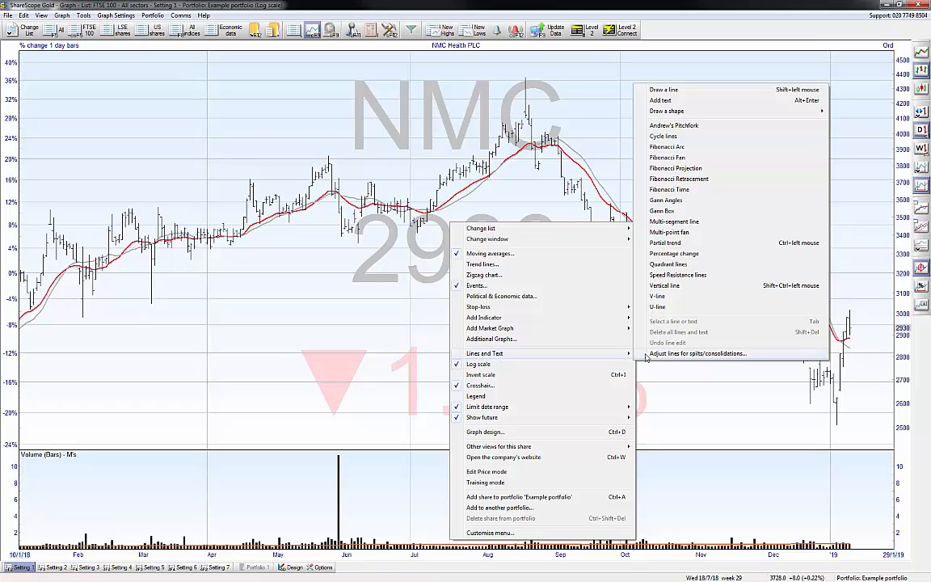
pyautogui.click(660, 100)
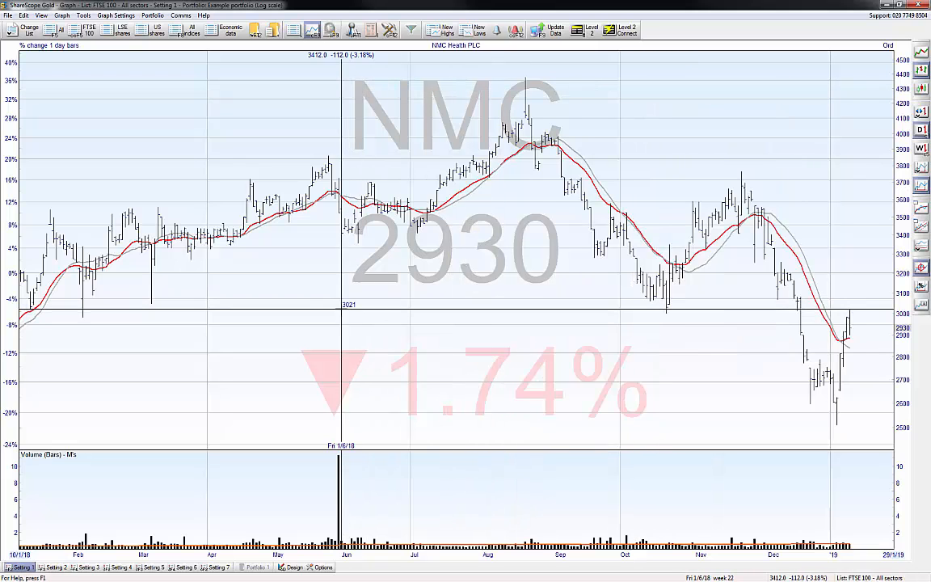
pyautogui.moveTo(343, 309); pyautogui.dragTo(790, 333)
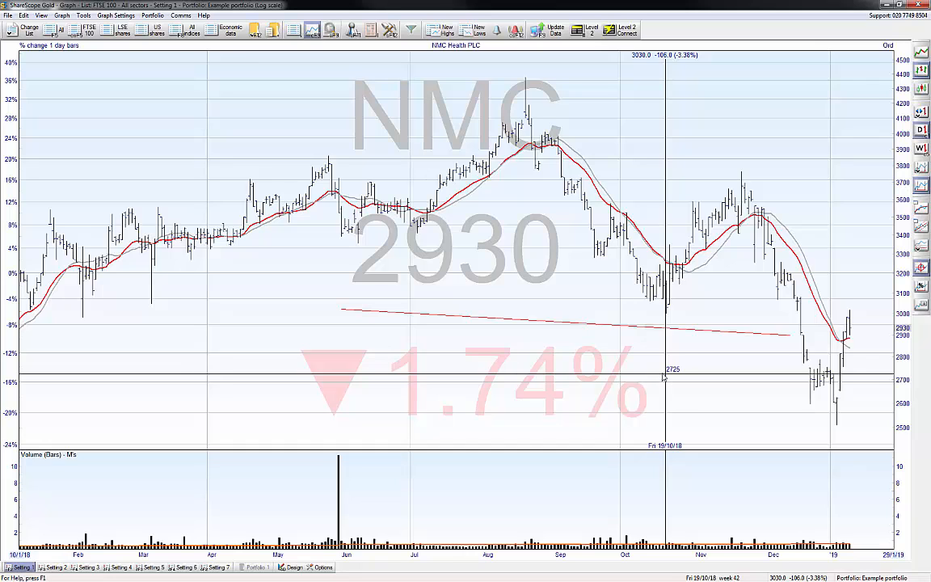
pyautogui.click(602, 323)
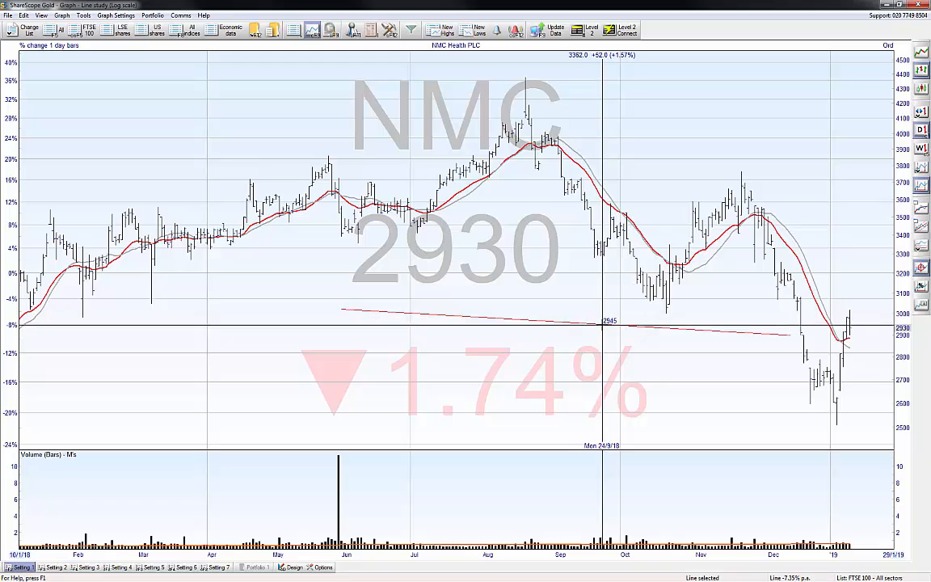
pyautogui.press('Delete')
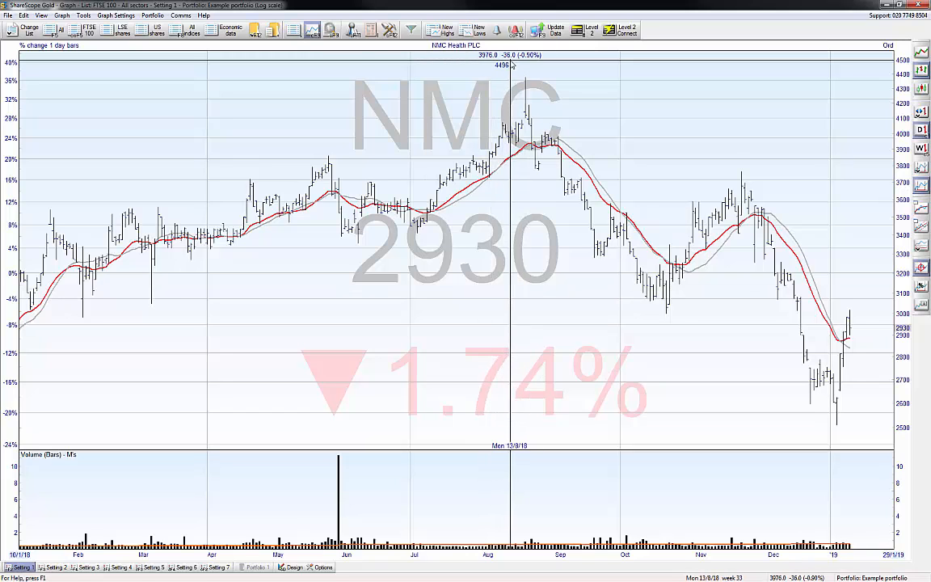
# Draw a falling trend line from about 4496 on 13/8/18 past the November high, then adjust both end points to extend it
pyautogui.moveTo(510, 63)
pyautogui.mouseDown()
pyautogui.moveTo(628, 76)
pyautogui.moveTo(854, 239)
pyautogui.mouseUp()
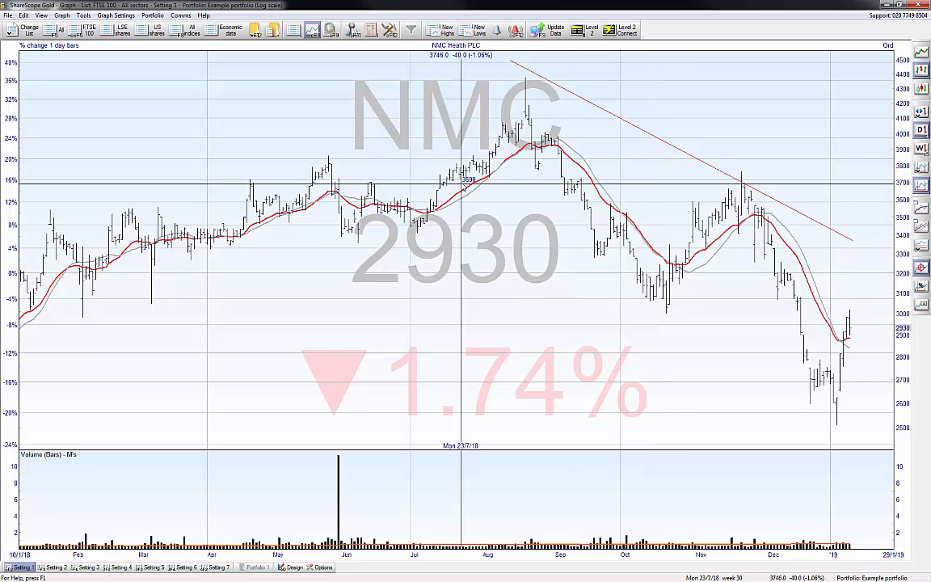
pyautogui.moveTo(510, 62); pyautogui.dragTo(512, 63)
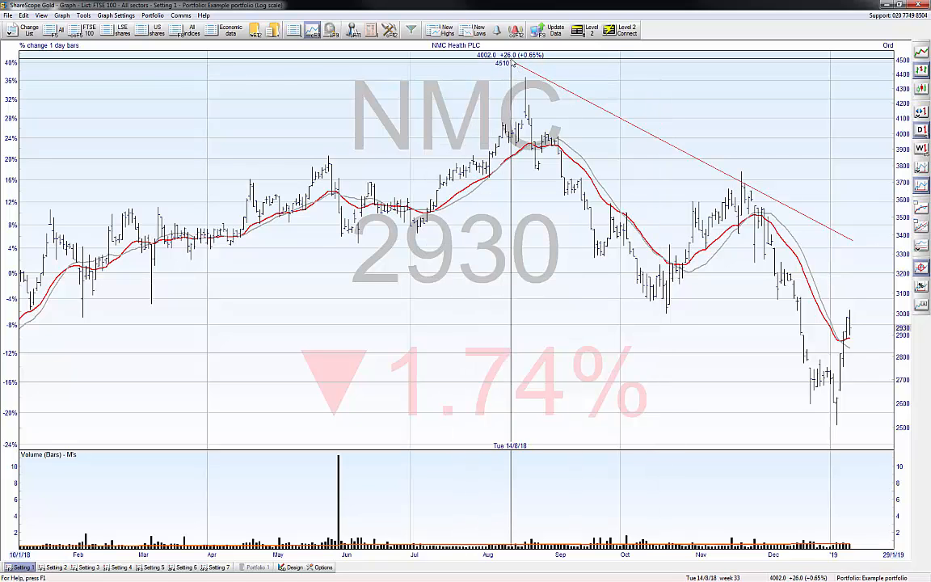
pyautogui.click(654, 137)
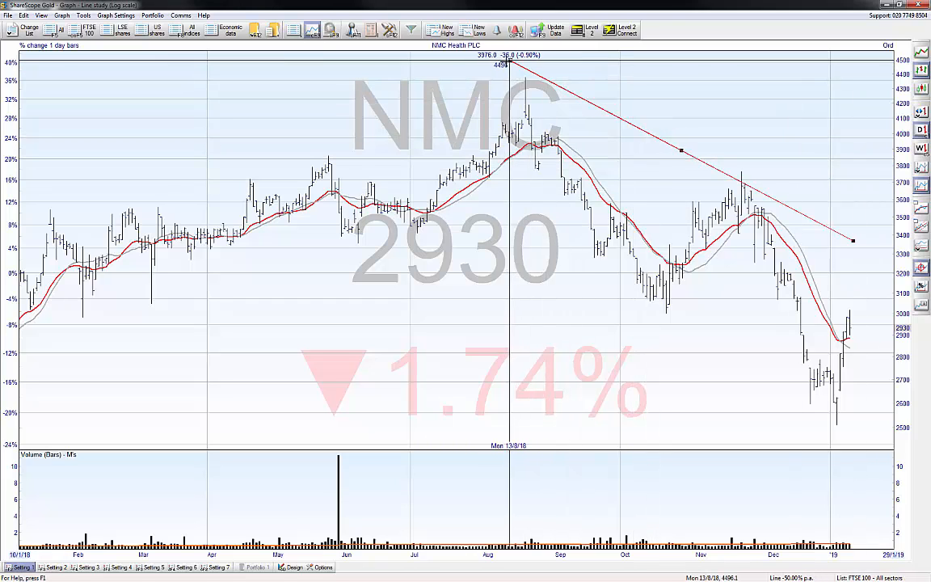
pyautogui.moveTo(509, 62); pyautogui.dragTo(503, 64)
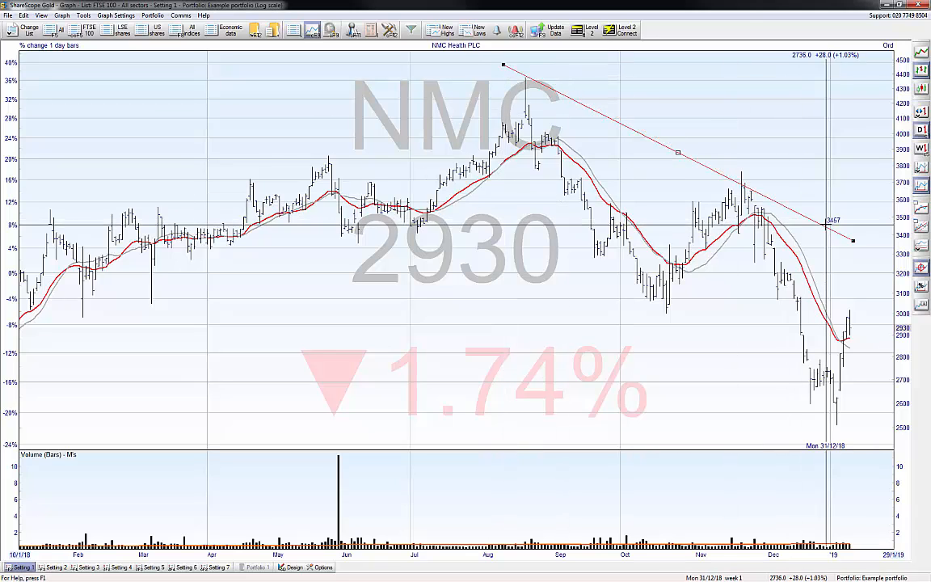
pyautogui.moveTo(852, 240); pyautogui.dragTo(879, 229)
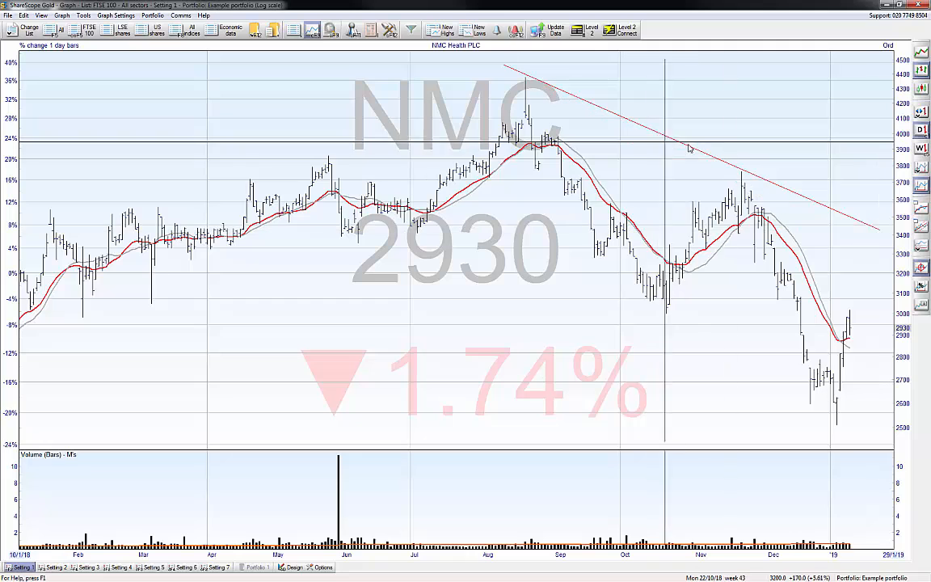
# Move the whole trend line slightly so it touches the August and November price highs
pyautogui.moveTo(692, 150)
pyautogui.mouseDown()
pyautogui.moveTo(695, 117)
pyautogui.moveTo(703, 151)
pyautogui.mouseUp()
pyautogui.click(698, 122)
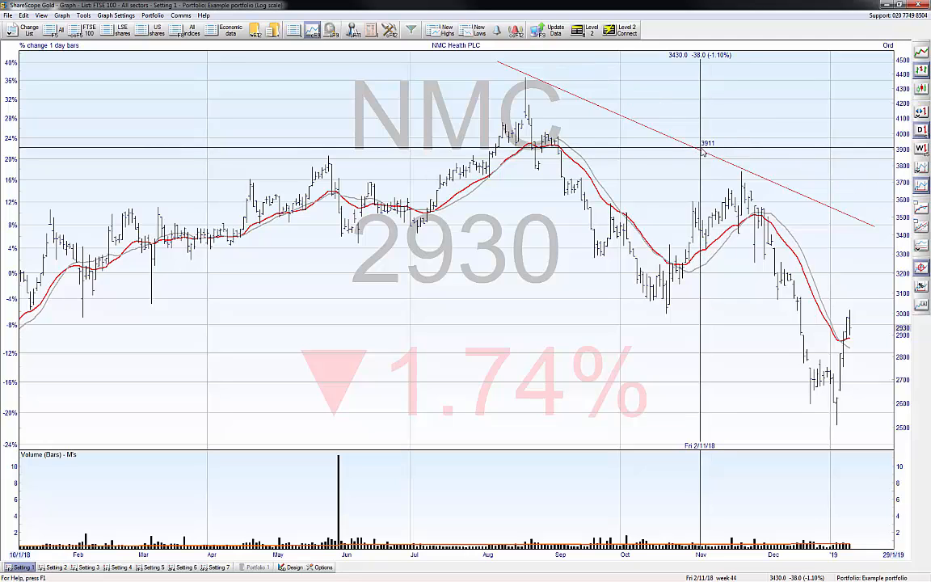
pyautogui.click(691, 147)
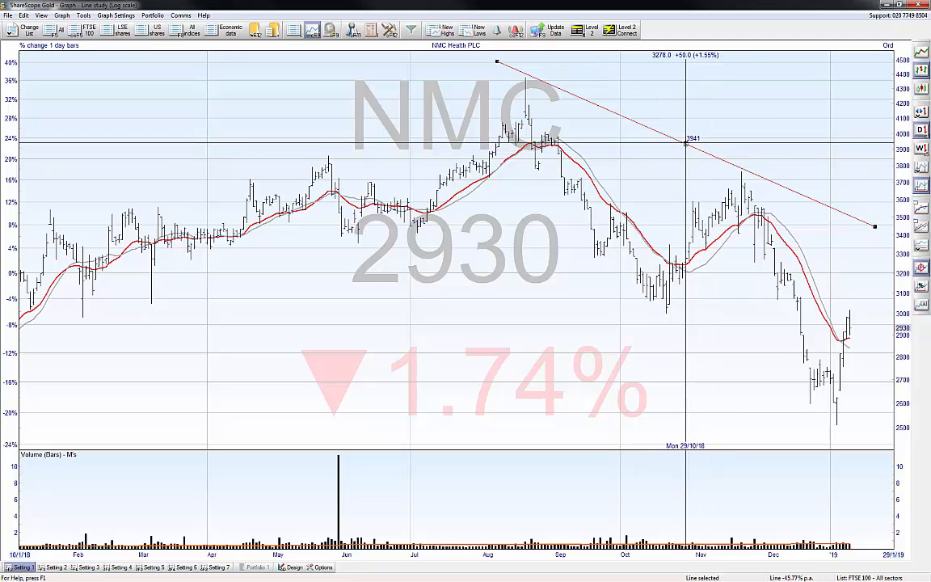
pyautogui.press('Escape')
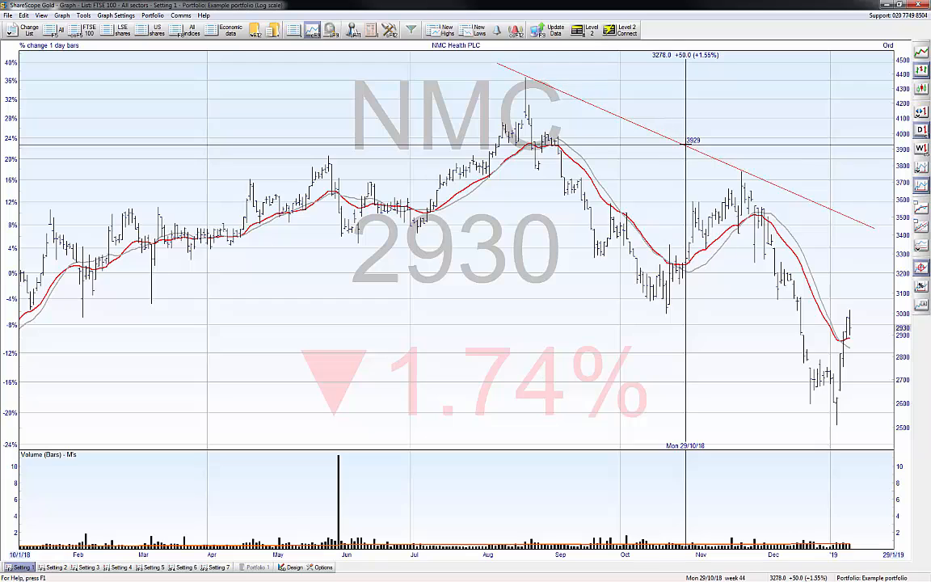
# Place a parallel copy of the trend line at the January low and slide the upper line to start at the August peak
pyautogui.click(692, 148)
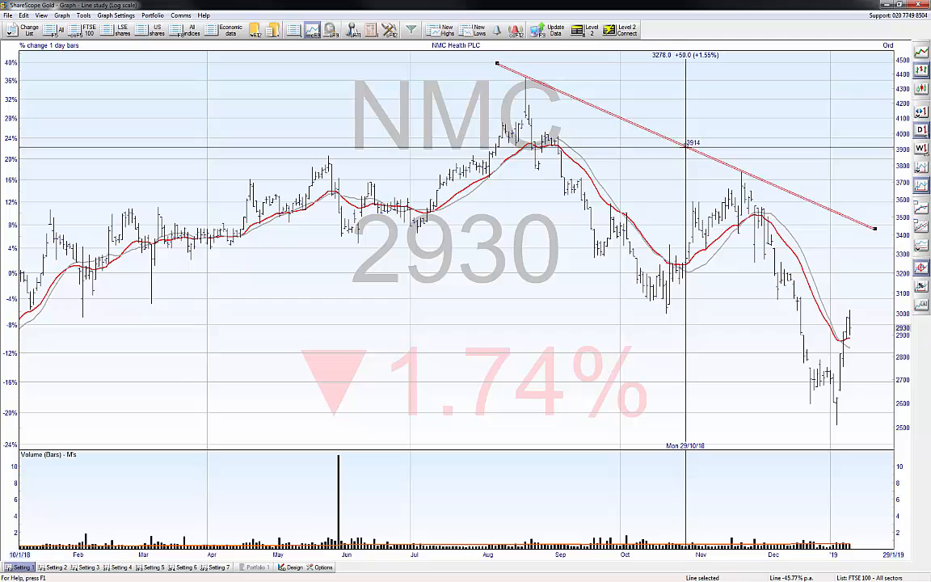
pyautogui.moveTo(685, 147); pyautogui.dragTo(671, 353)
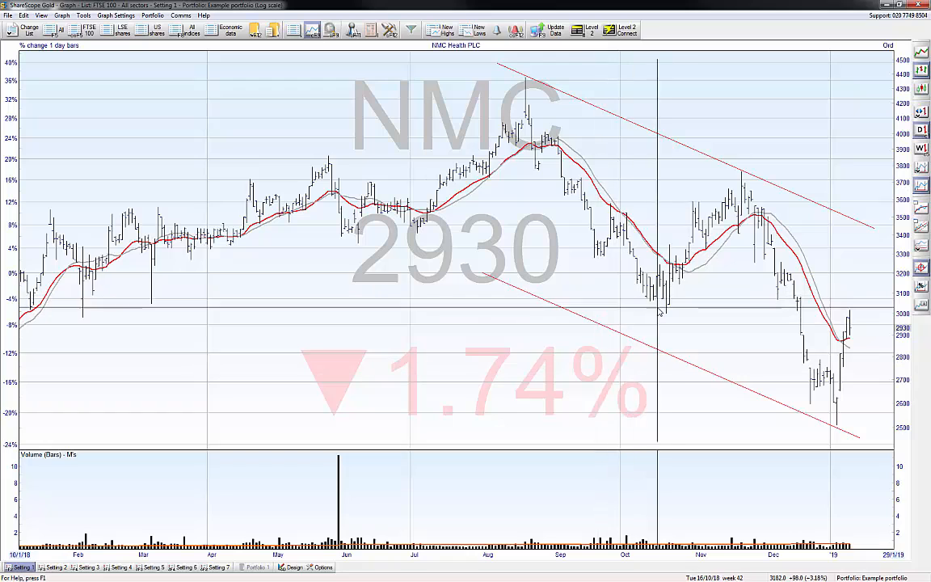
pyautogui.click(619, 332)
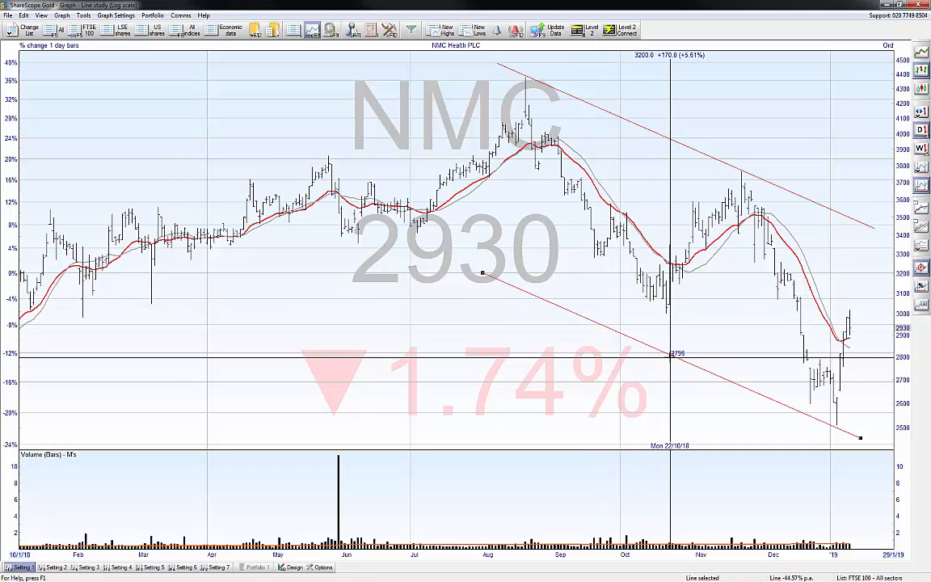
pyautogui.moveTo(670, 357); pyautogui.dragTo(697, 368)
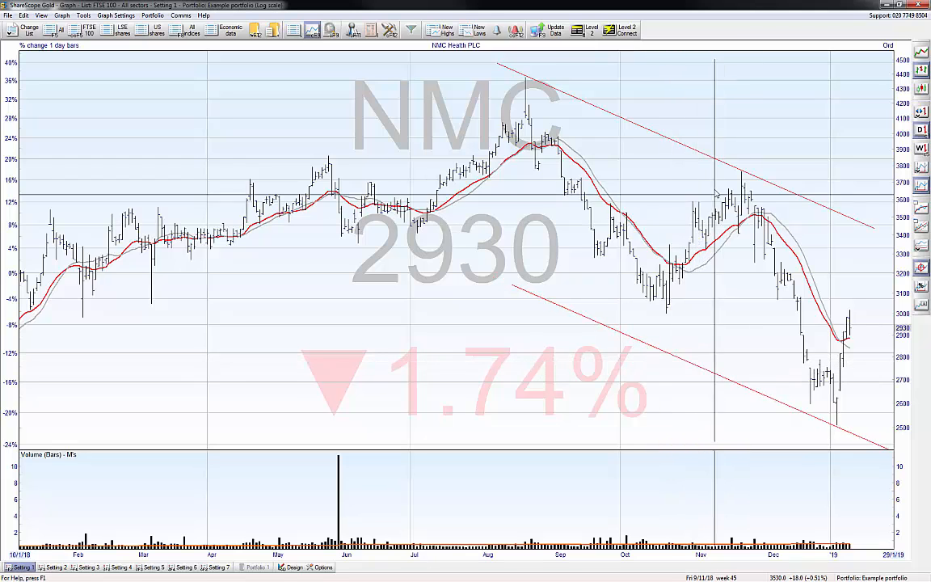
pyautogui.click(686, 144)
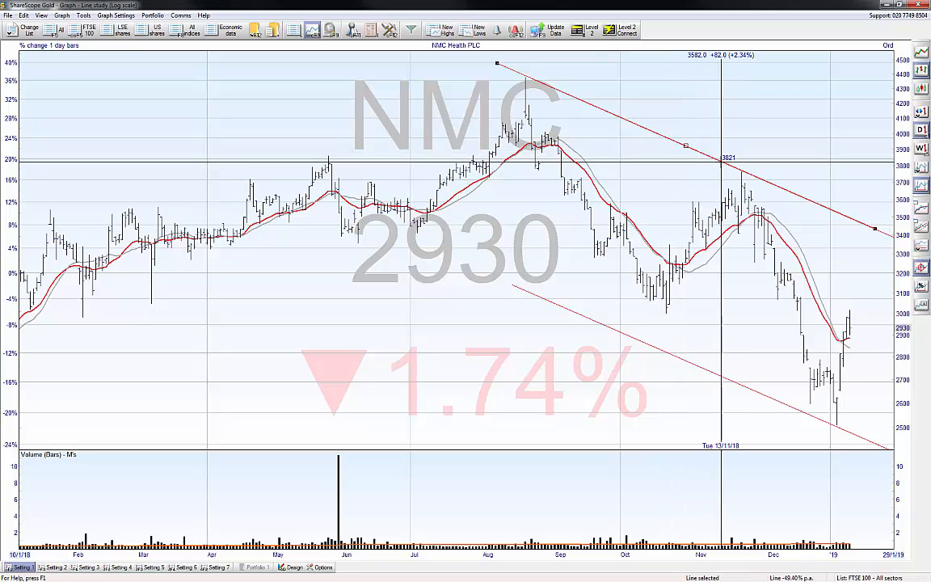
pyautogui.click(716, 164)
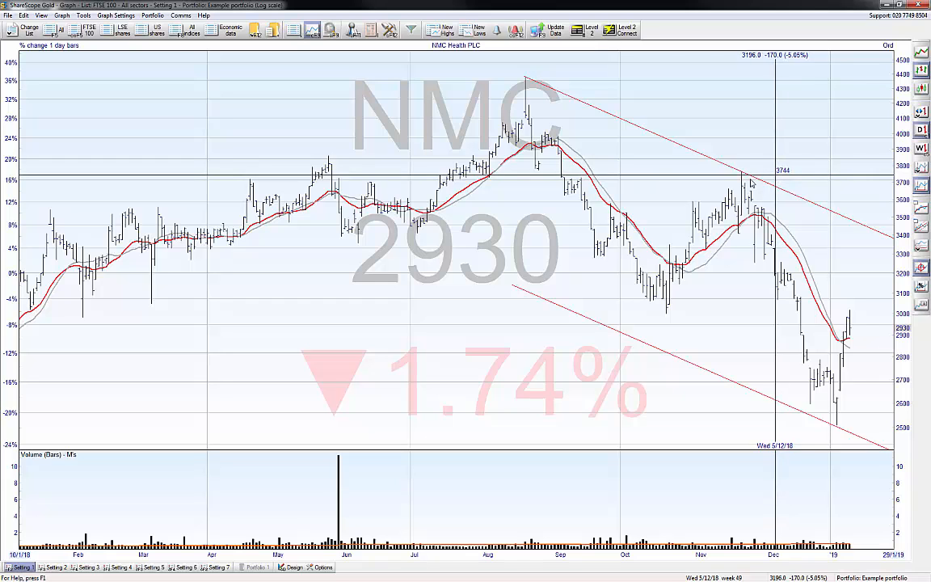
# Set an alarm on both the upper and the lower line of the falling channel
pyautogui.click(682, 145)
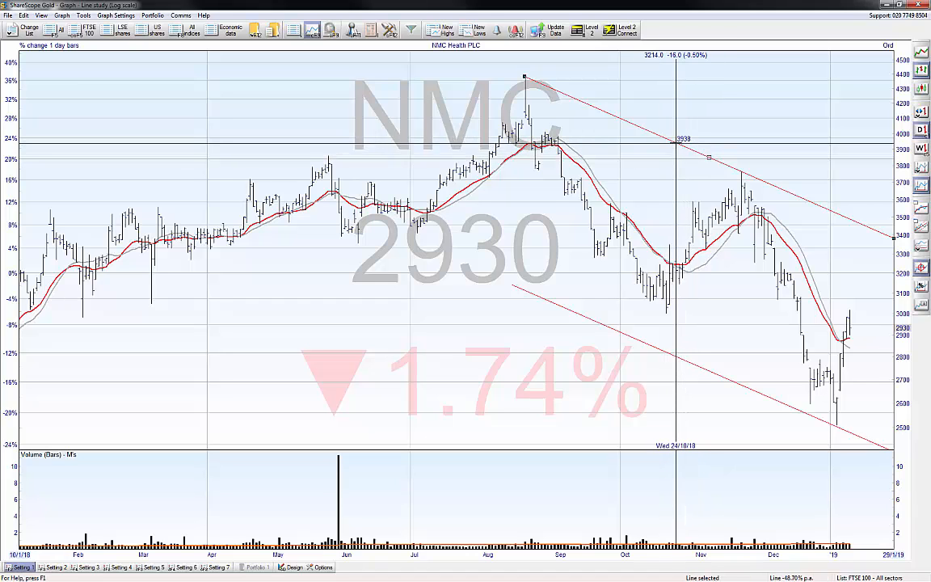
pyautogui.rightClick(676, 145)
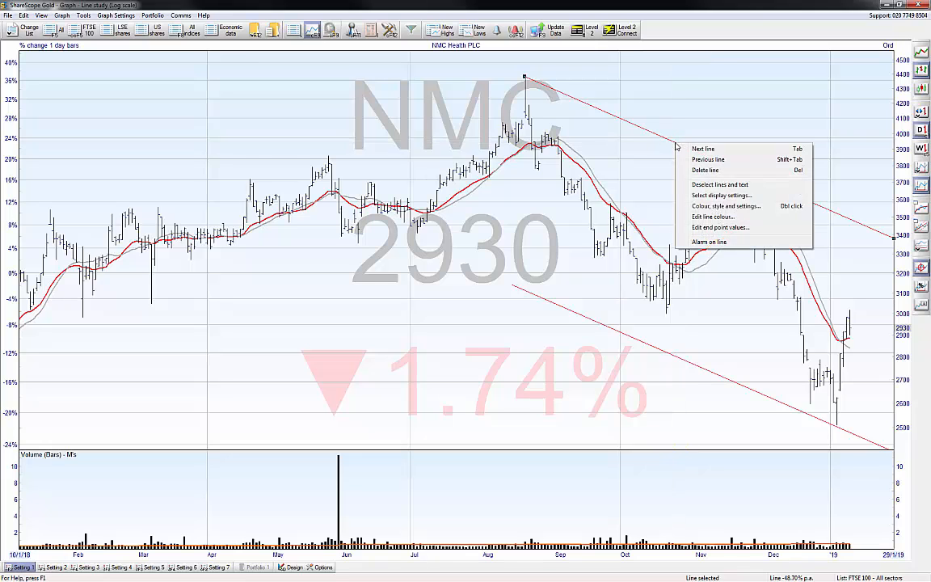
pyautogui.click(709, 241)
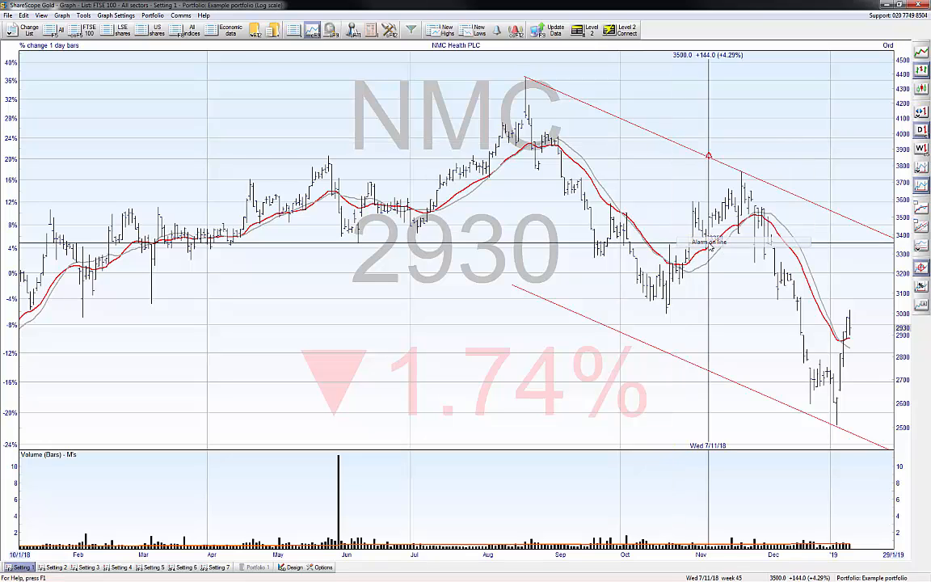
pyautogui.rightClick(664, 347)
pyautogui.click(679, 455)
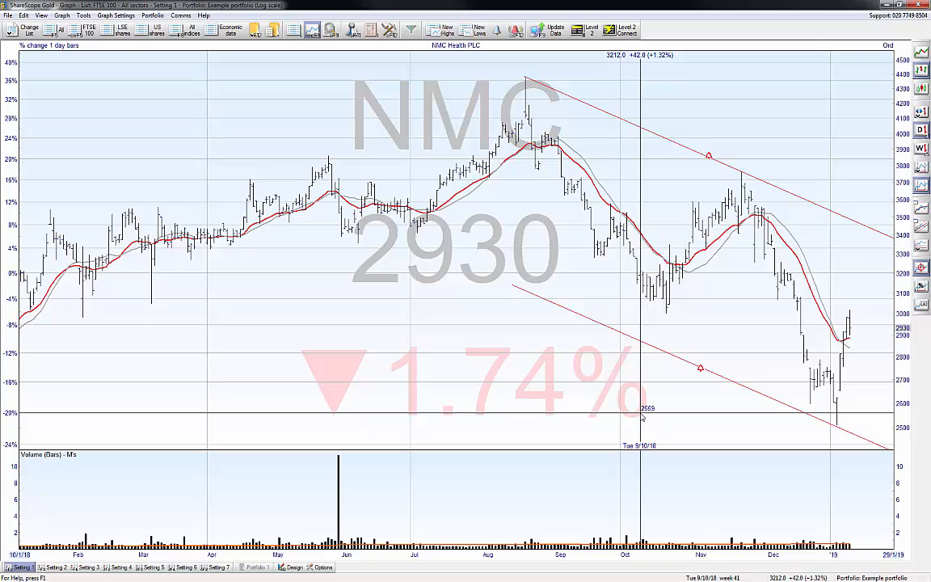
# Delete the upper trend line of the channel
pyautogui.click(696, 151)
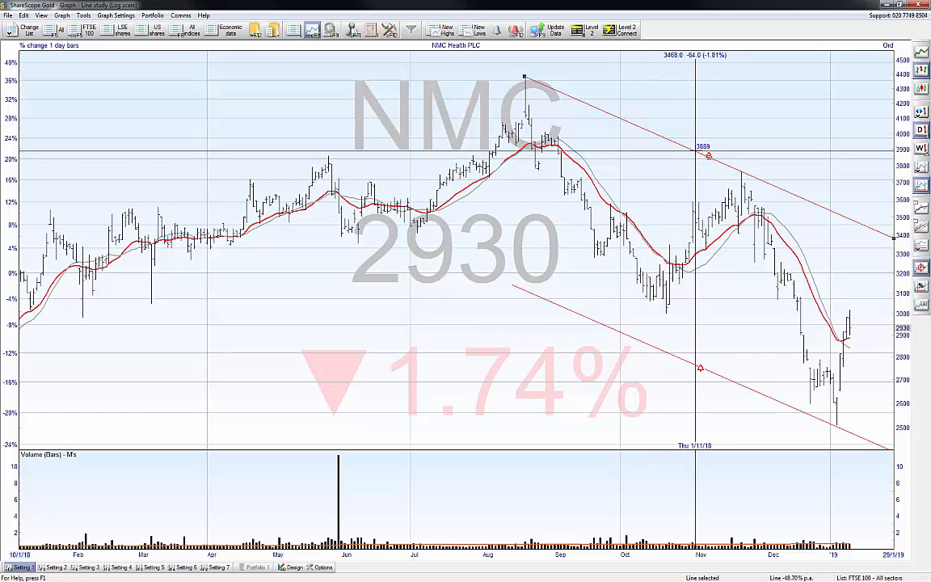
pyautogui.press('Delete')
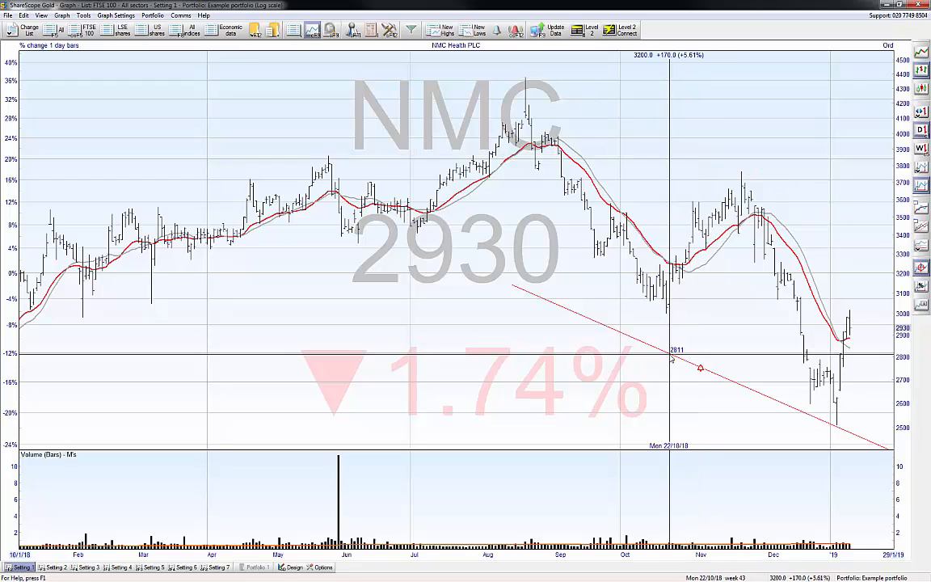
# Remove the falling alarm from the remaining trend line
pyautogui.click(668, 353)
pyautogui.rightClick(668, 353)
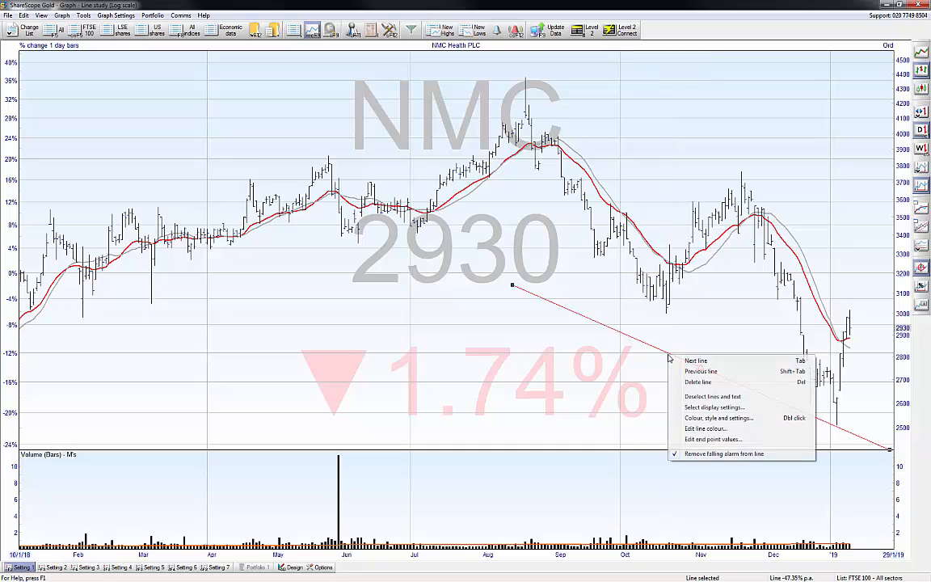
pyautogui.click(732, 454)
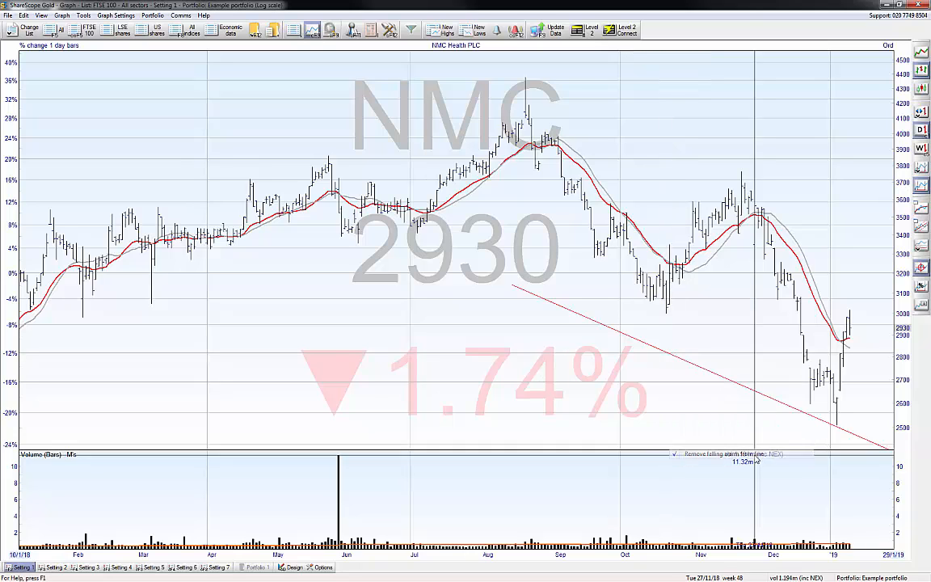
# Change the remaining trend line's colour to blue and make it slightly thicker
pyautogui.click(701, 368)
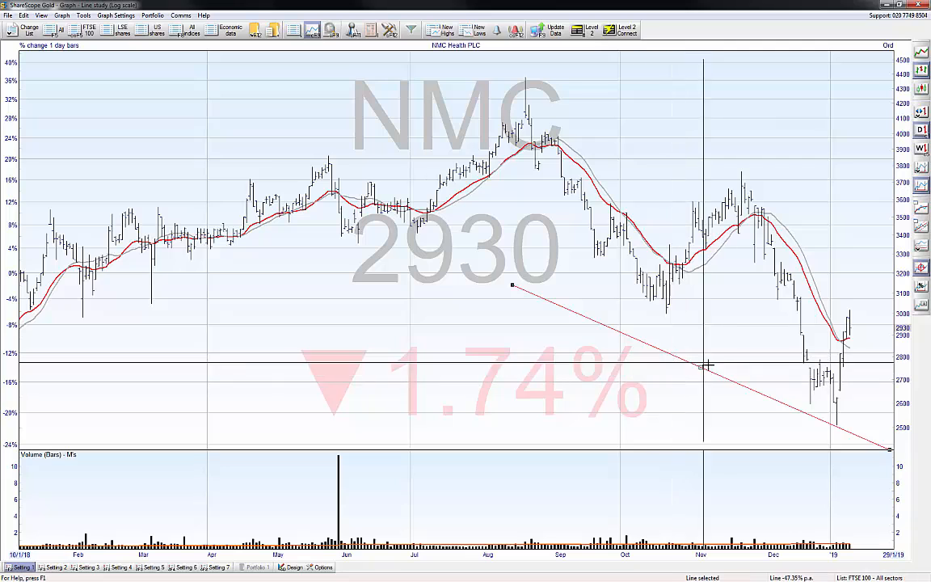
pyautogui.doubleClick(668, 353)
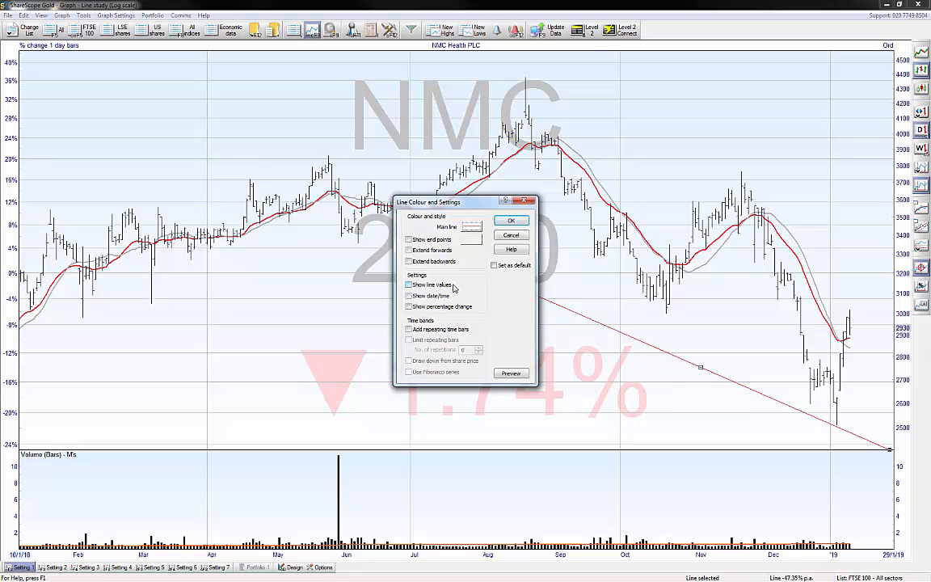
pyautogui.click(471, 227)
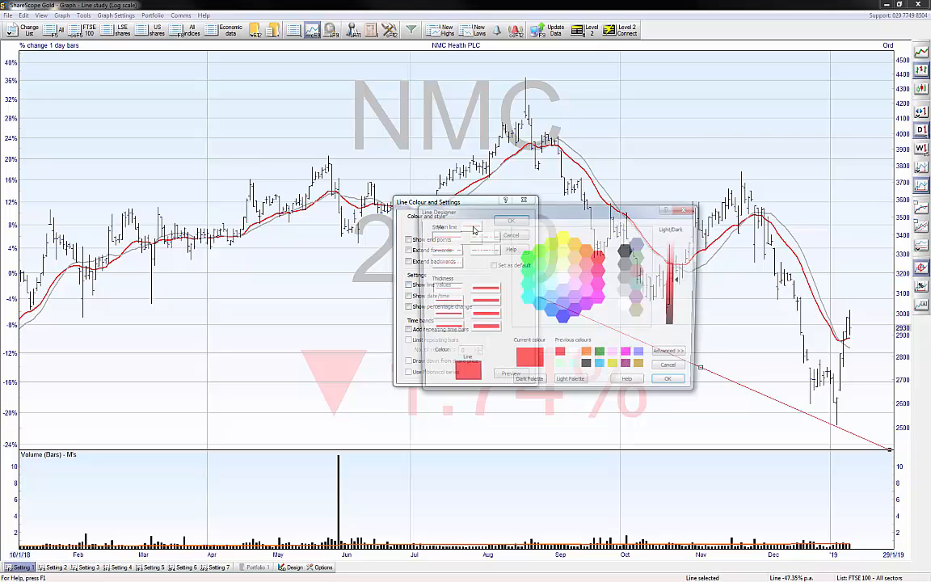
pyautogui.click(563, 319)
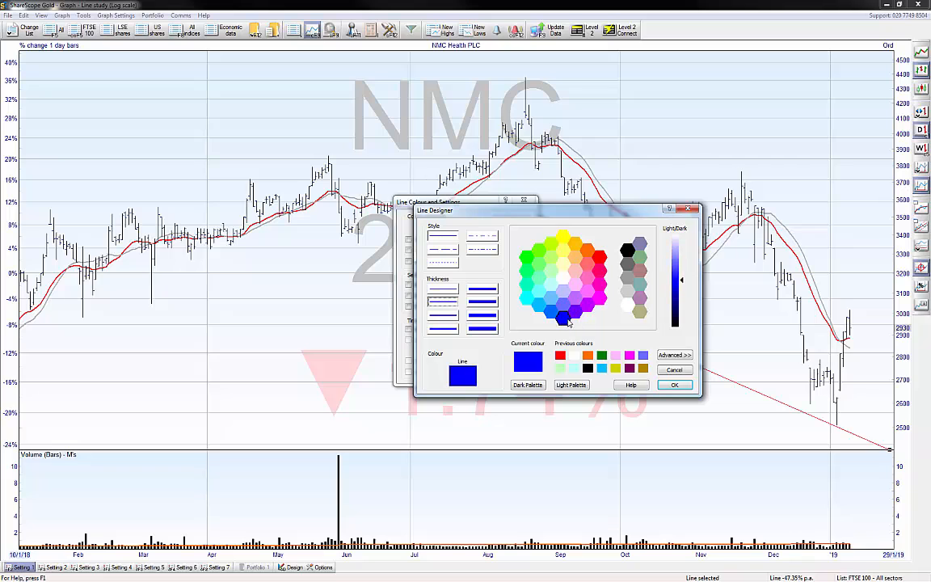
pyautogui.click(674, 385)
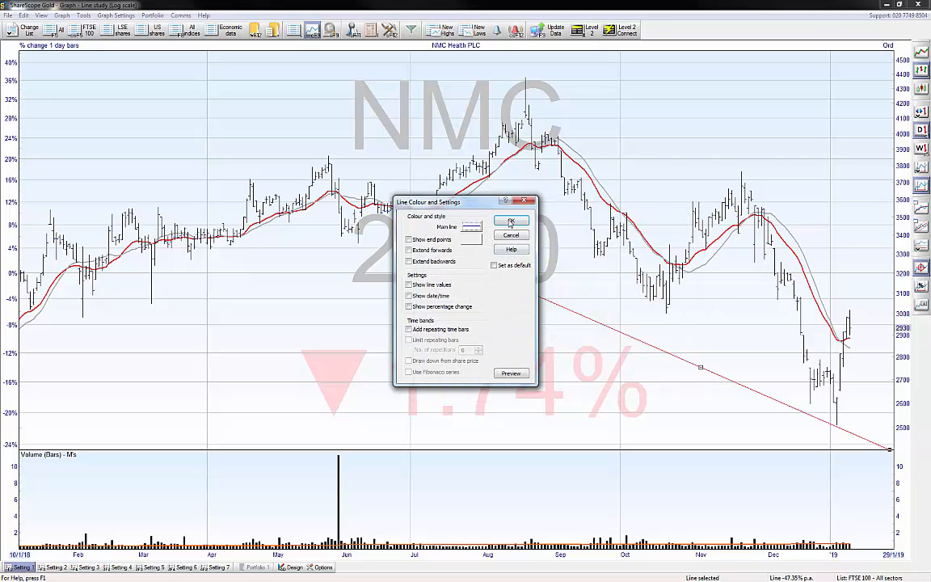
pyautogui.click(518, 224)
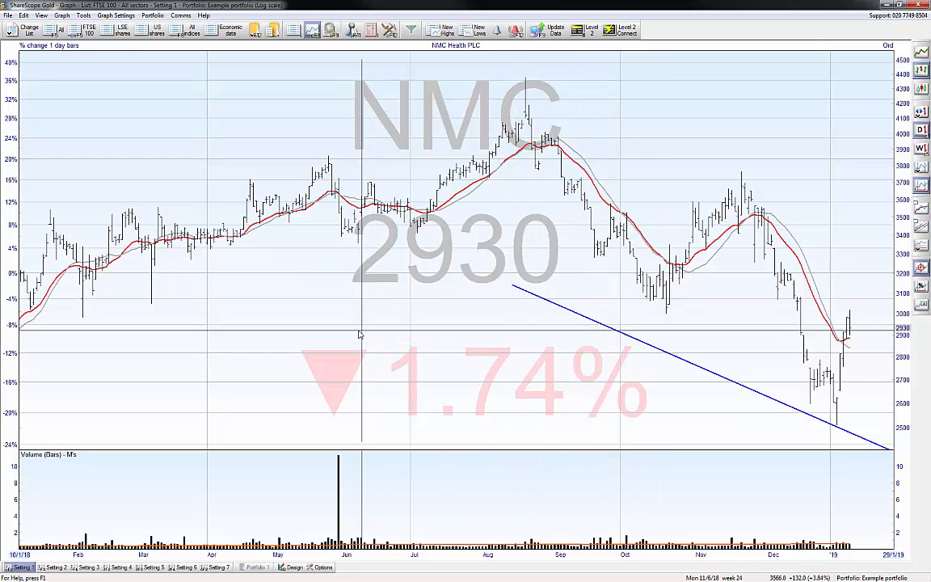
# Draw a falling line below the price from mid-April to mid-September, with a thickest-width orange style set as the default
pyautogui.moveTo(245, 300); pyautogui.dragTo(591, 401)
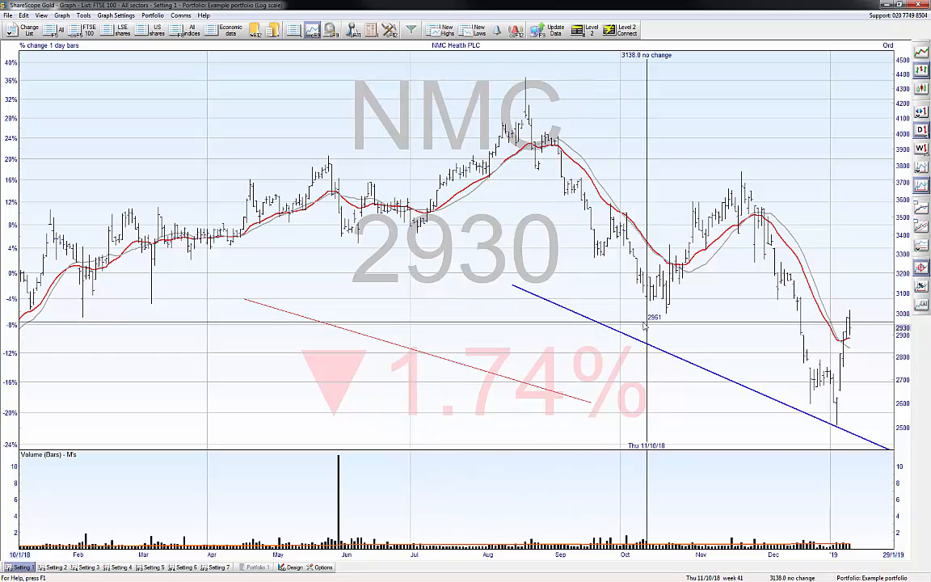
pyautogui.click(413, 353)
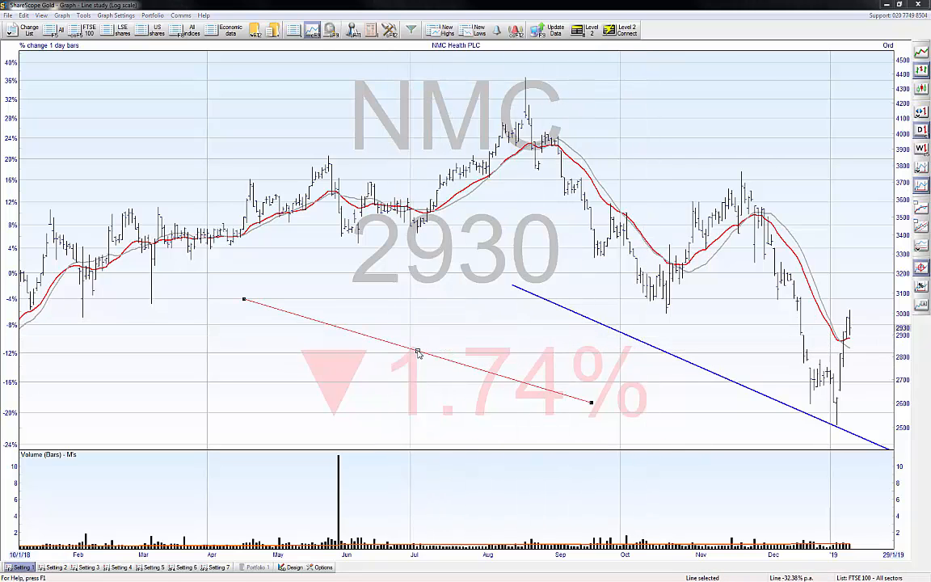
pyautogui.doubleClick(416, 353)
pyautogui.click(473, 225)
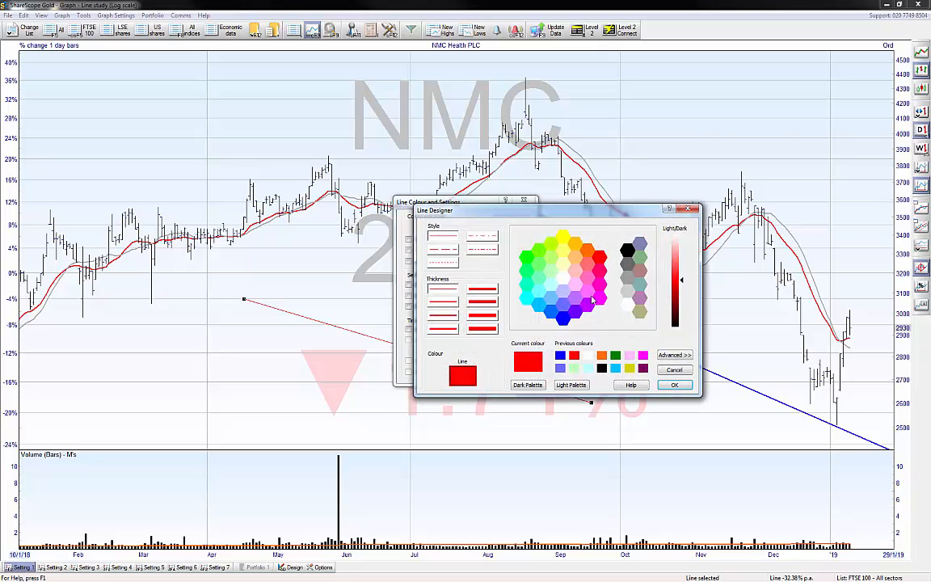
pyautogui.click(588, 250)
pyautogui.click(451, 301)
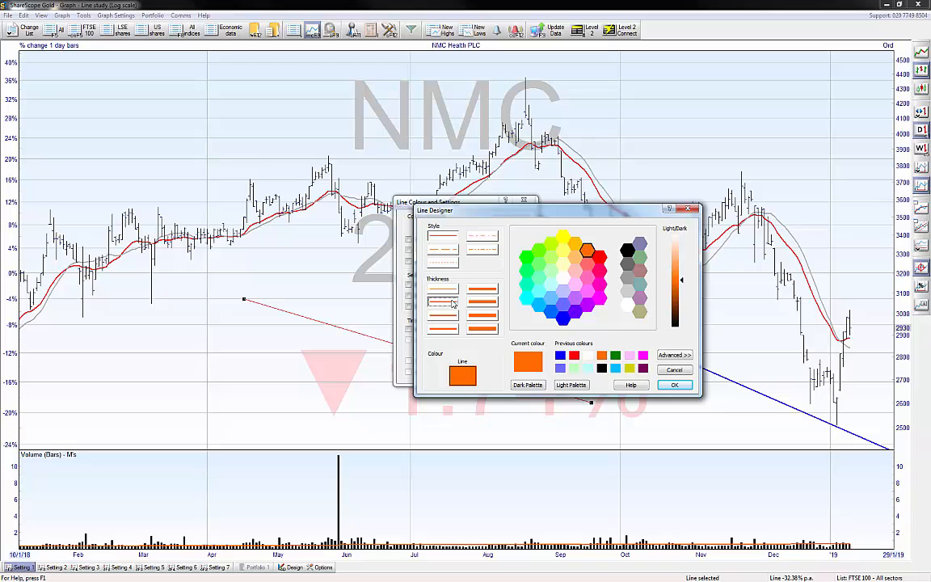
pyautogui.click(482, 328)
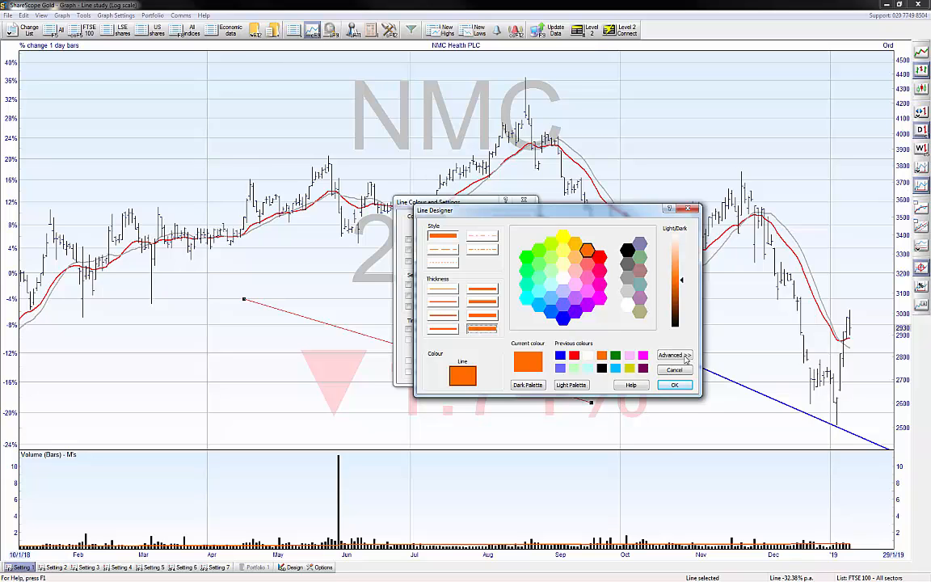
pyautogui.click(675, 386)
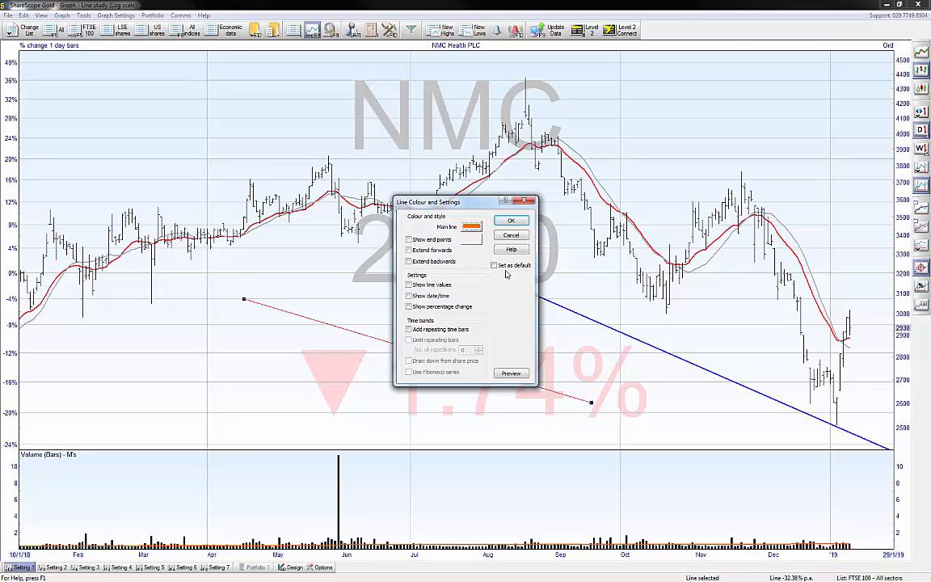
pyautogui.click(494, 267)
pyautogui.press('Return')
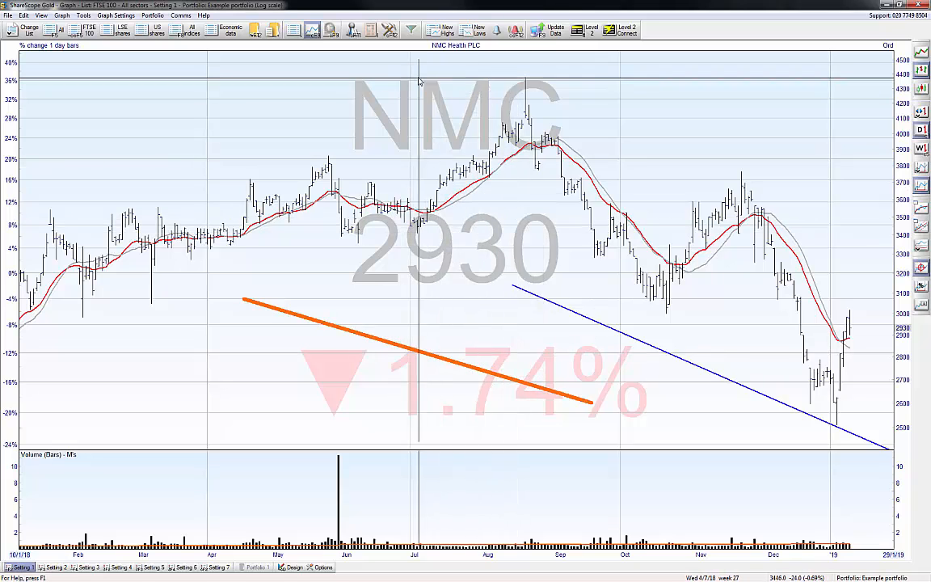
# Draw two more falling lines in the default style, one across the August peak and one touching the October low
pyautogui.moveTo(417, 77); pyautogui.dragTo(800, 112)
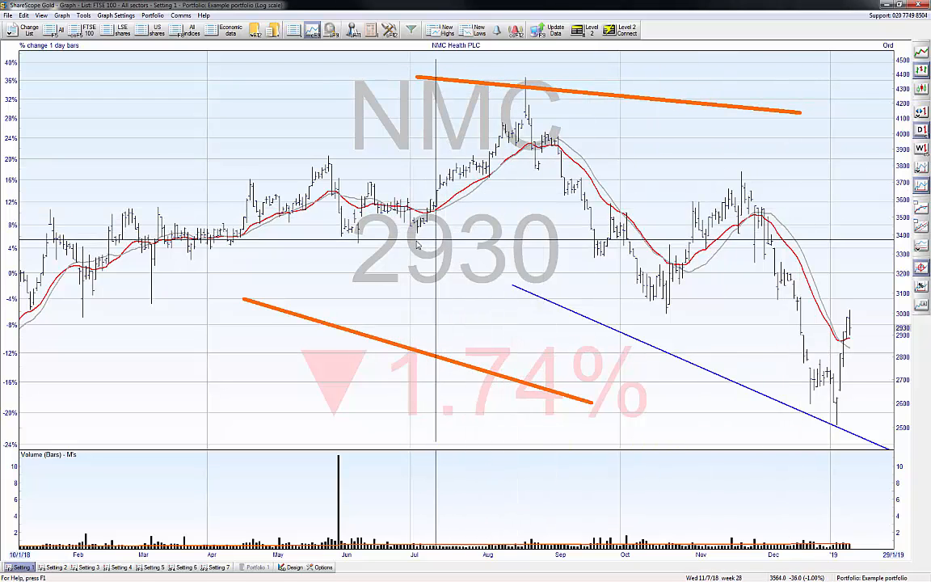
pyautogui.moveTo(385, 245); pyautogui.dragTo(759, 330)
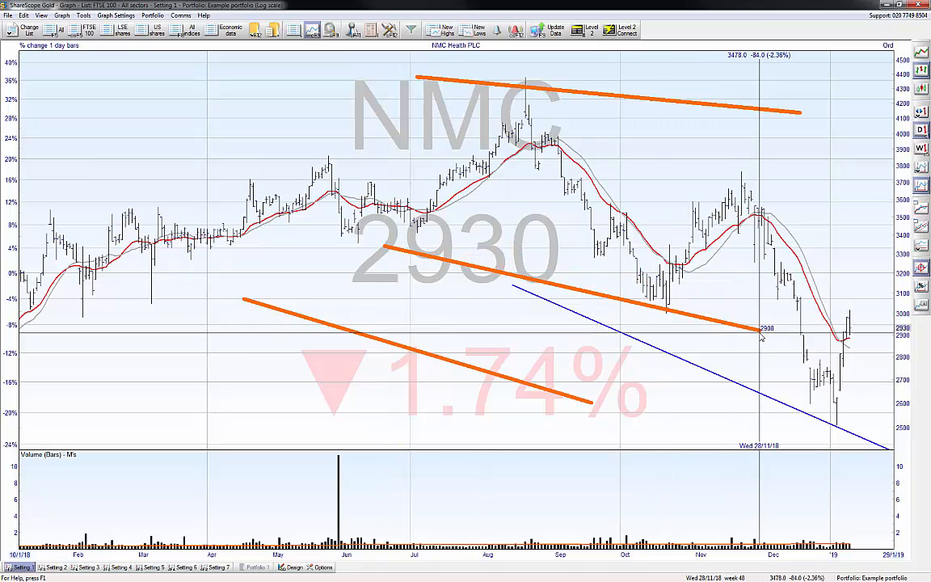
# Delete all the drawn lines from the chart, the three orange ones and the blue one
pyautogui.click(627, 299)
pyautogui.press('Delete')
pyautogui.click(577, 331)
pyautogui.press('Delete')
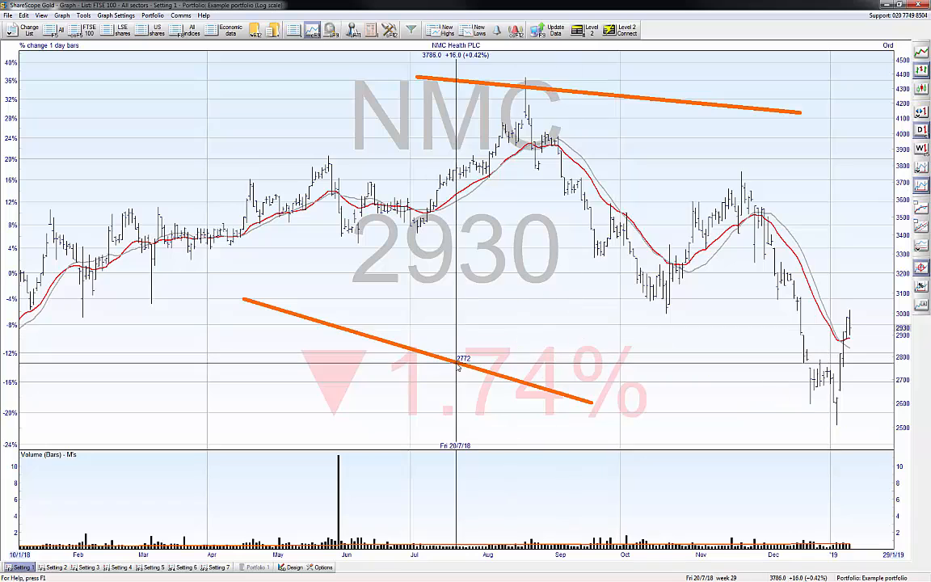
pyautogui.click(440, 357)
pyautogui.press('Delete')
pyautogui.click(565, 89)
pyautogui.press('Delete')
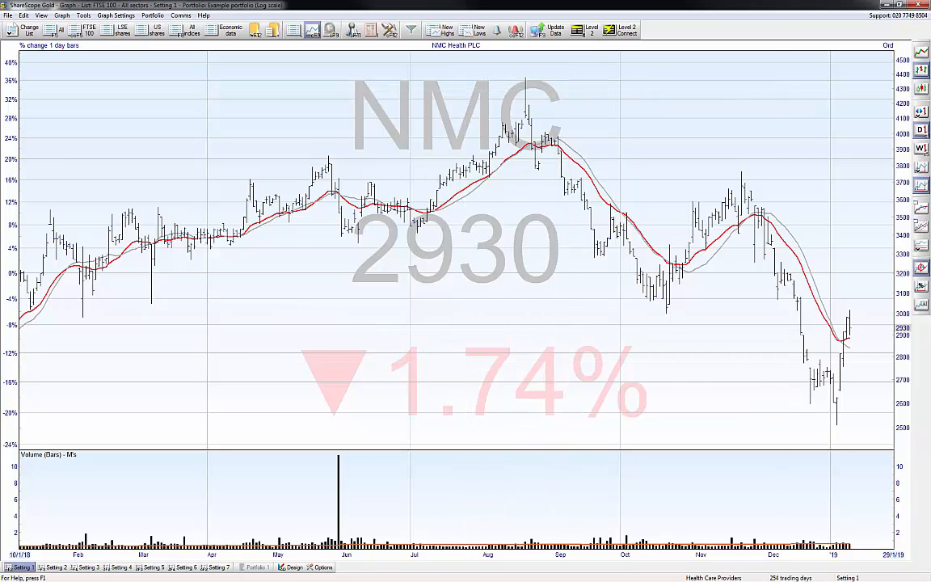
# Add the text note "this is a test" to the chart and move it above the November price high
pyautogui.rightClick(375, 121)
pyautogui.moveTo(485, 249)
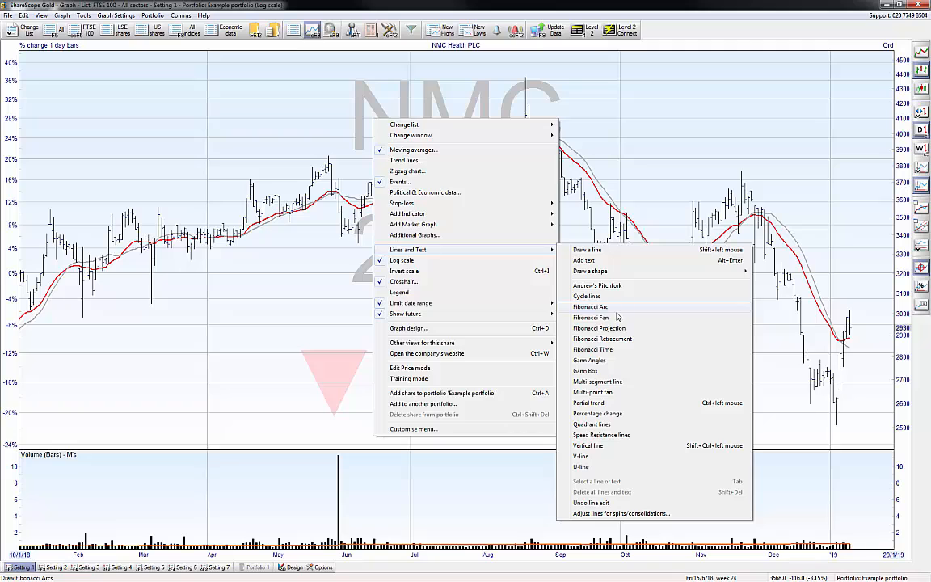
pyautogui.click(599, 265)
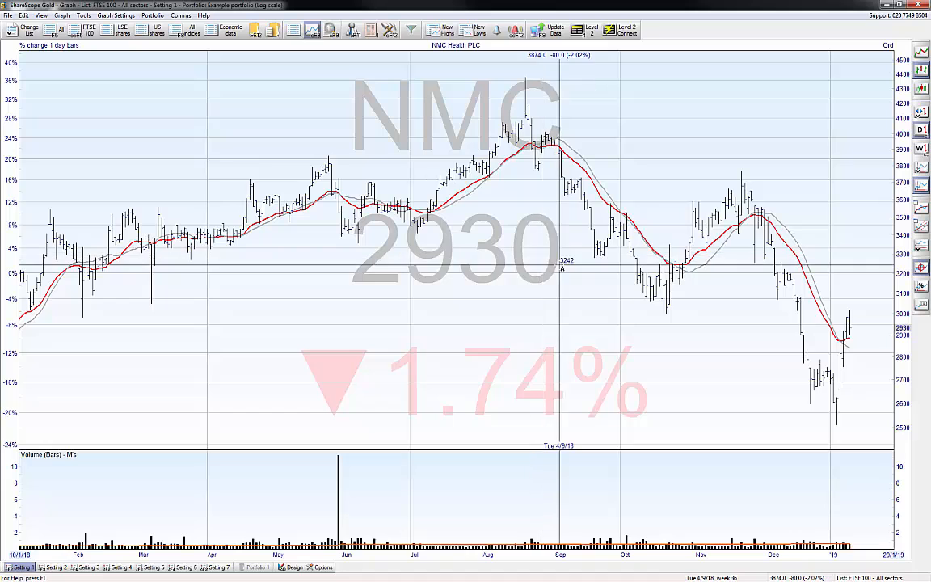
pyautogui.click(571, 321)
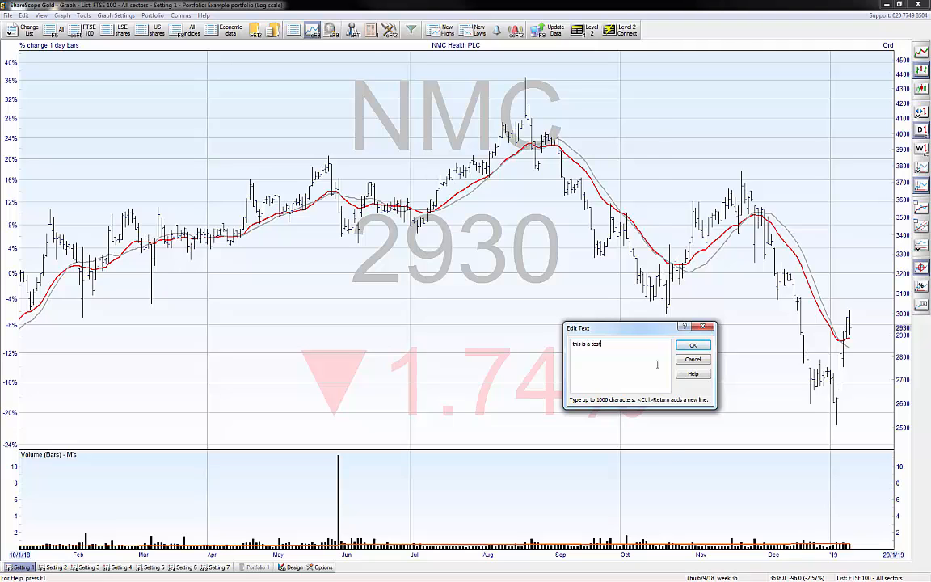
pyautogui.write('this is a test')
pyautogui.press('Return')
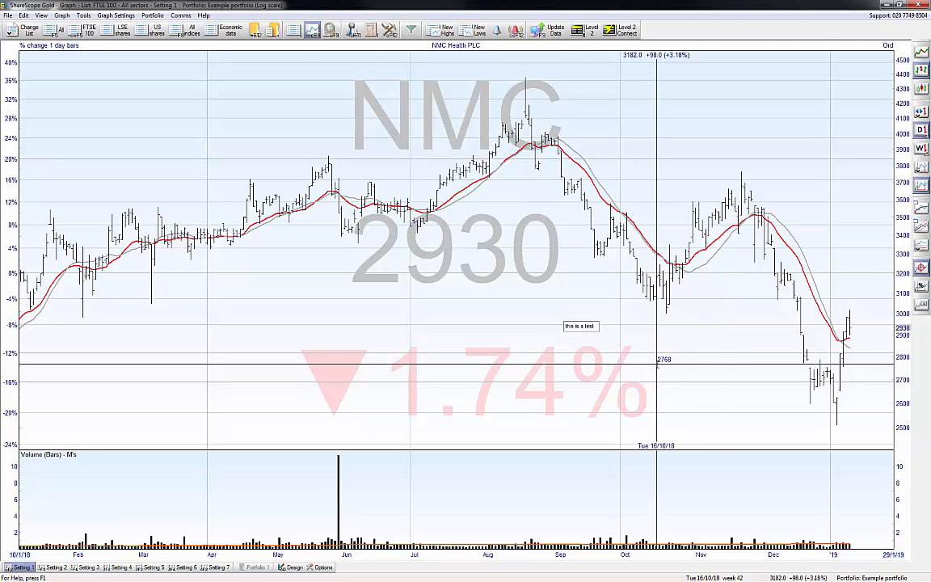
pyautogui.click(589, 327)
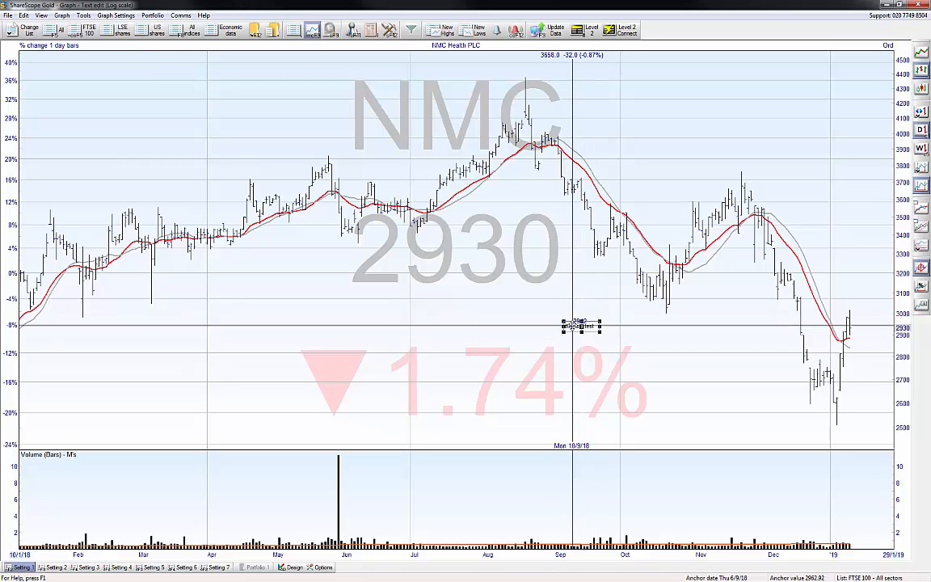
pyautogui.moveTo(573, 326); pyautogui.dragTo(727, 121)
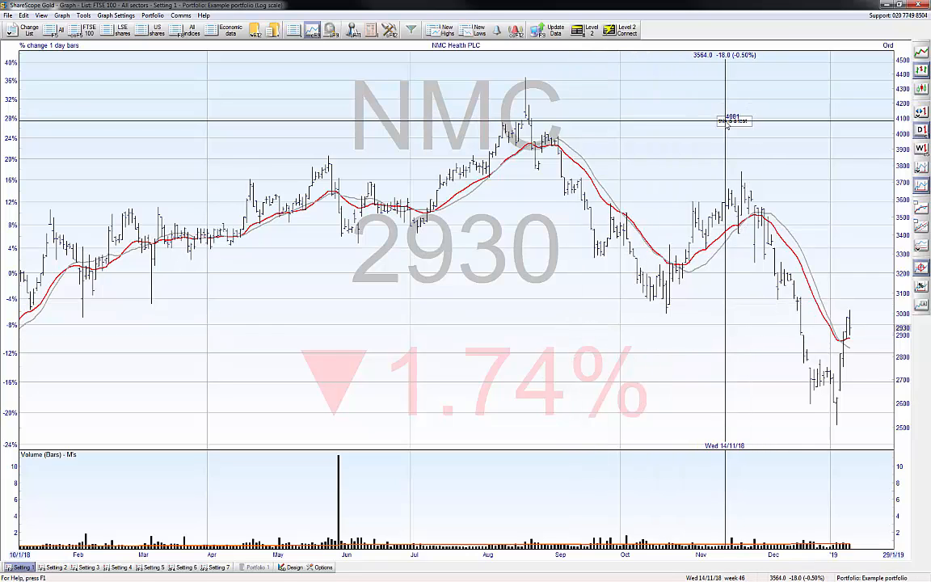
# Check the text note's editor and formatting options without changing them, and remove the note from the chart
pyautogui.doubleClick(726, 121)
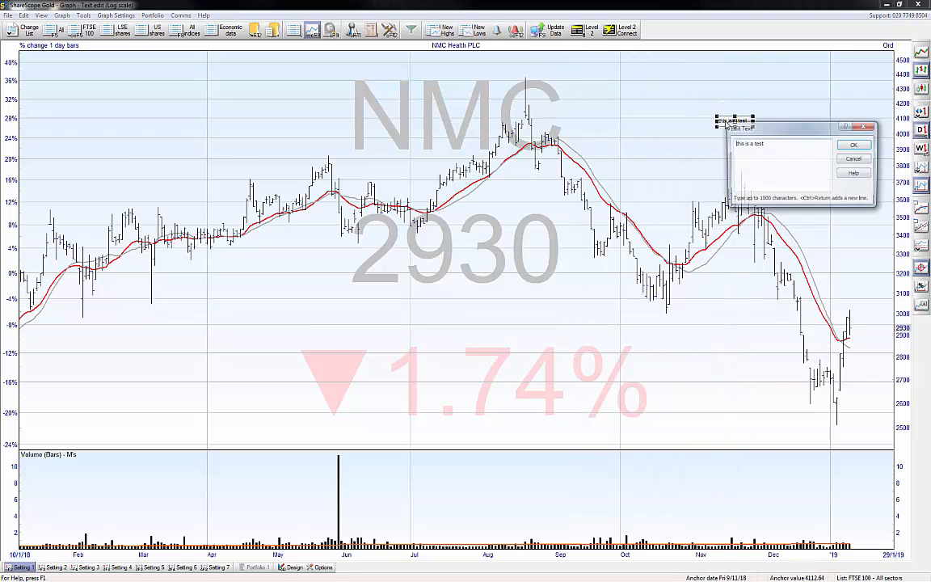
pyautogui.click(843, 160)
pyautogui.rightClick(732, 122)
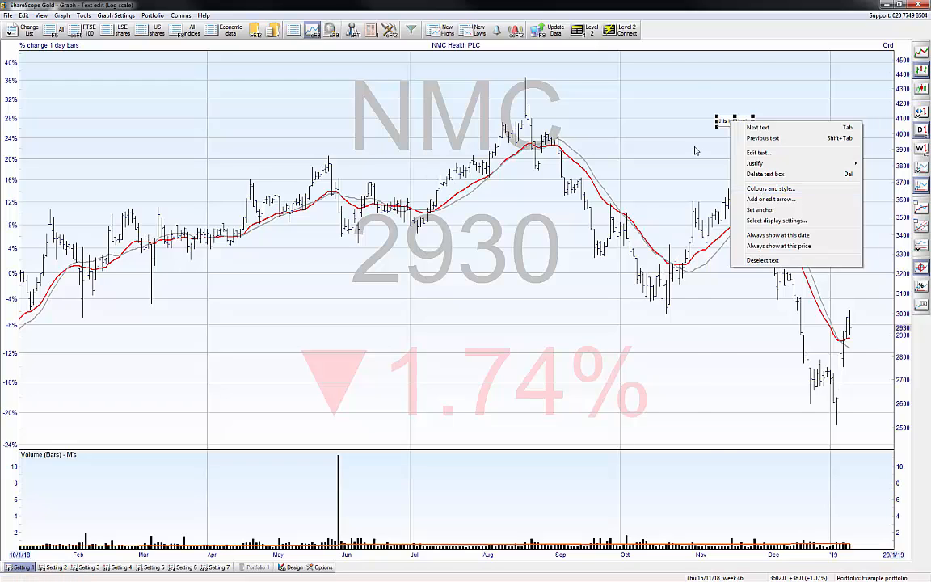
pyautogui.click(735, 121)
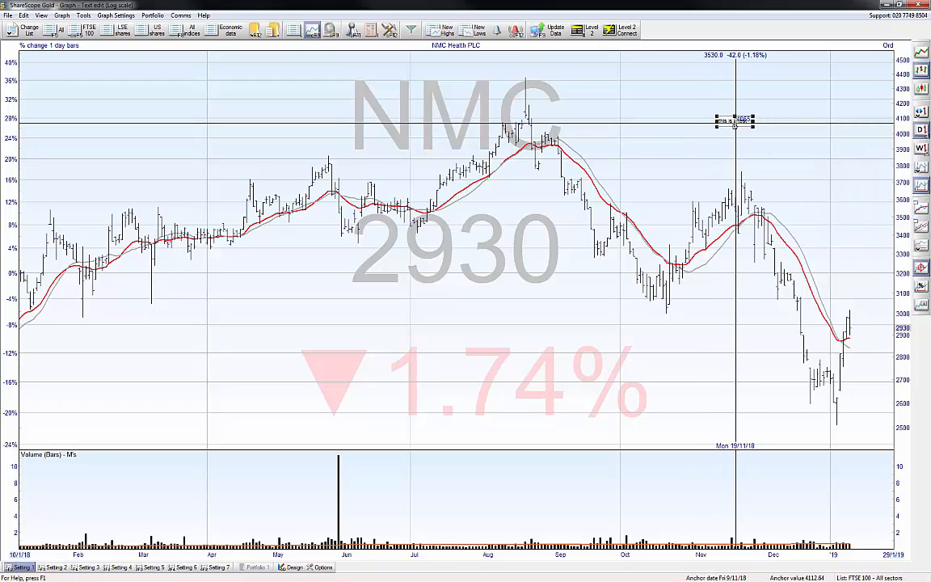
pyautogui.click(736, 122)
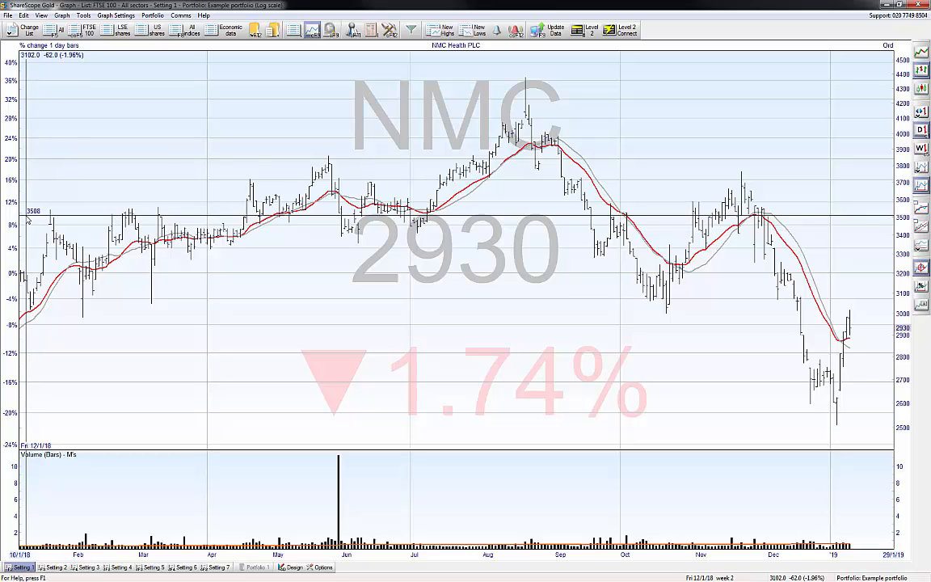
# Draw a rising trend line across the January and August highs and shorten it to end in early September
pyautogui.moveTo(25, 216)
pyautogui.mouseDown()
pyautogui.moveTo(316, 124)
pyautogui.moveTo(615, 51)
pyautogui.mouseUp()
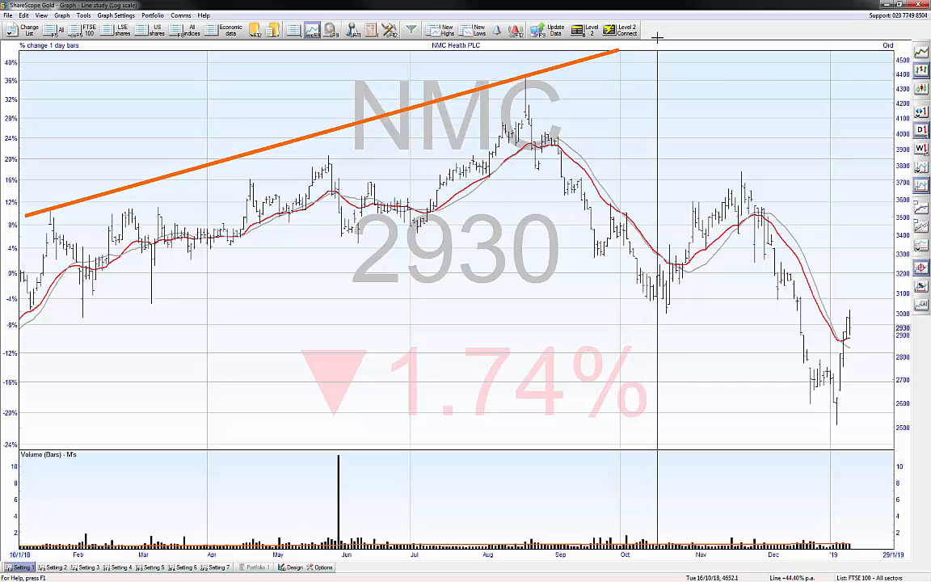
pyautogui.moveTo(615, 50); pyautogui.dragTo(567, 65)
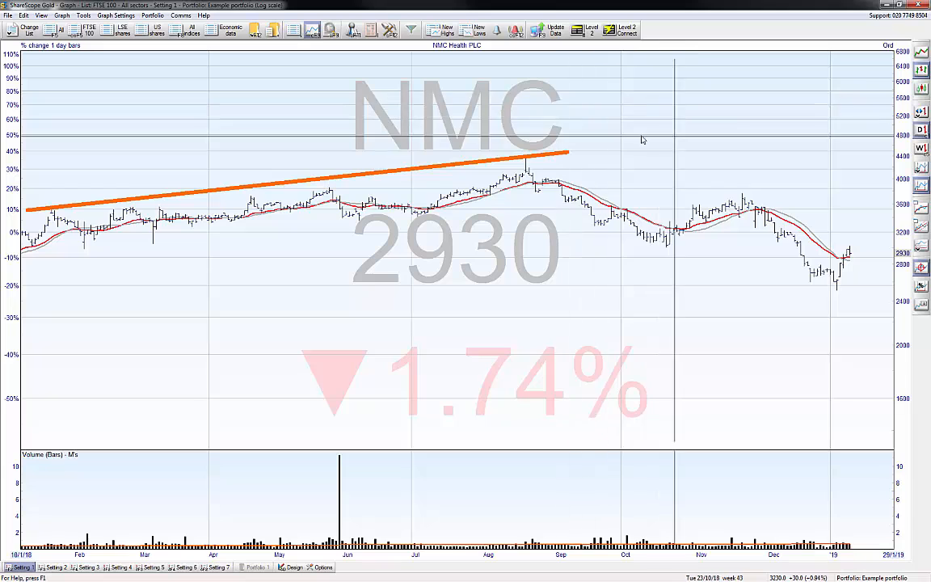
# Extend the rising trend line beyond September and delete the line
pyautogui.click(568, 152)
pyautogui.moveTo(568, 152); pyautogui.dragTo(884, 118)
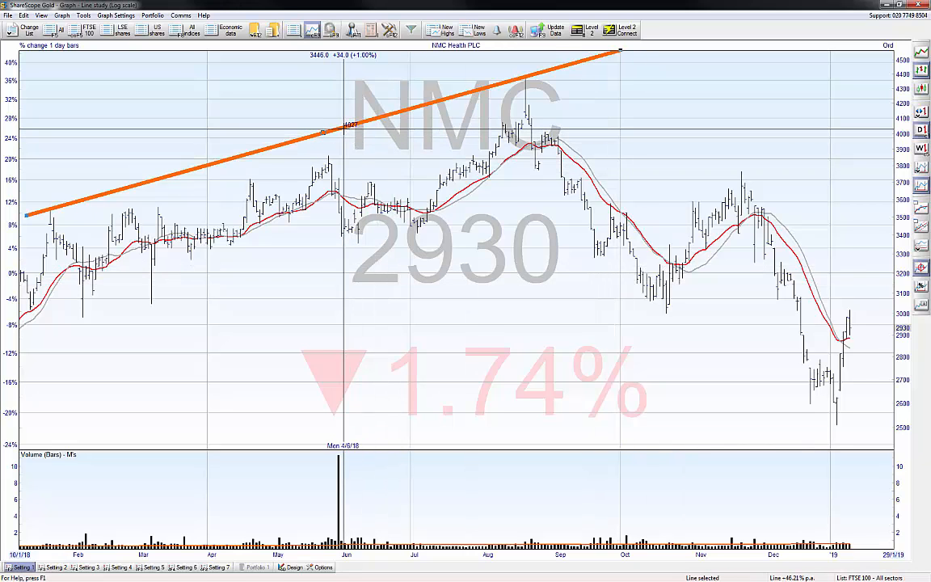
pyautogui.press('Delete')
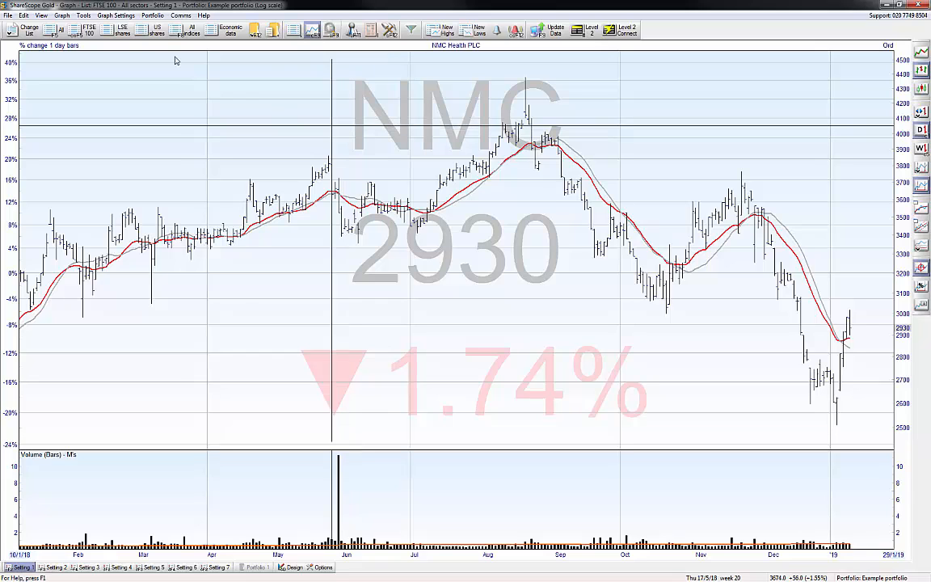
# Create a new portfolio named "Webinar" with British Pounds (GBP) as its currency
pyautogui.click(255, 30)
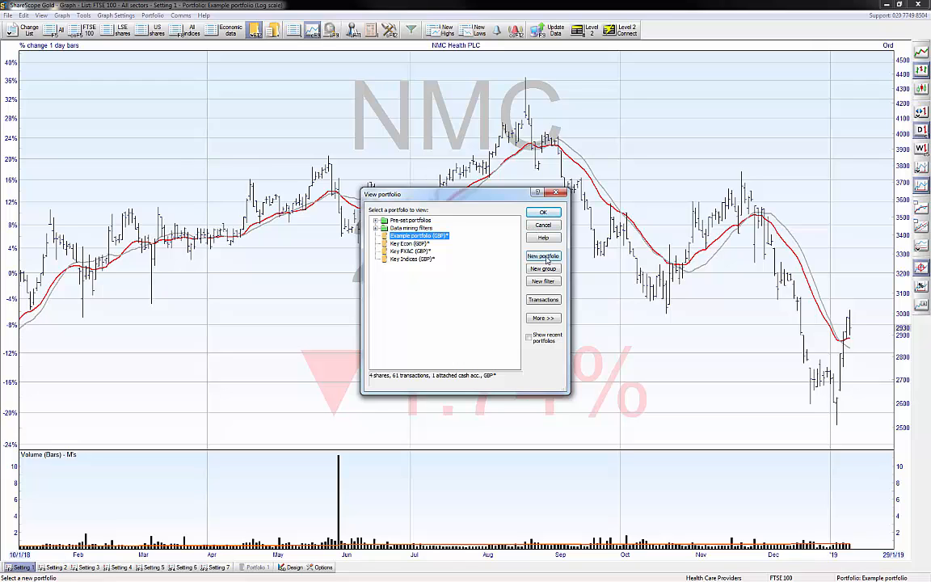
pyautogui.click(550, 257)
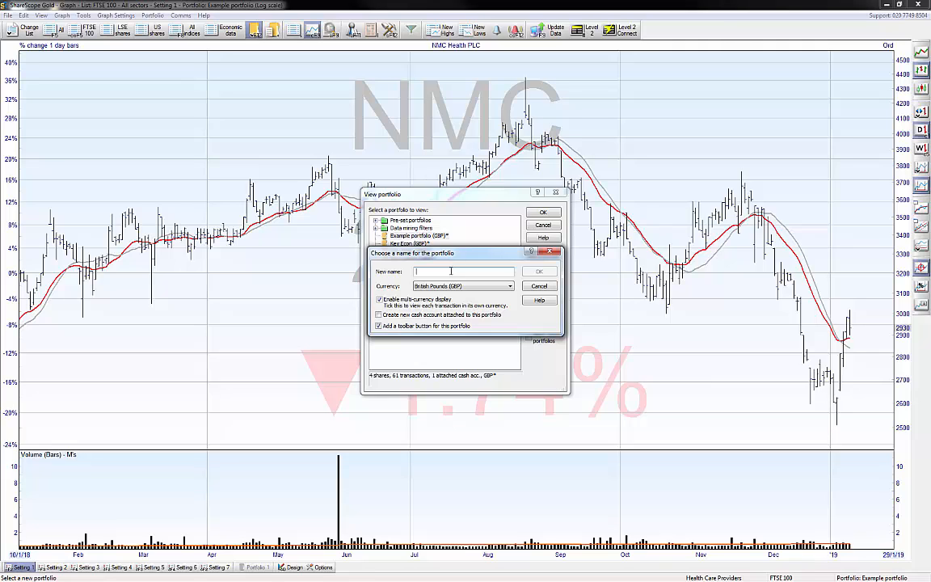
pyautogui.write('Webinar')
pyautogui.click(454, 289)
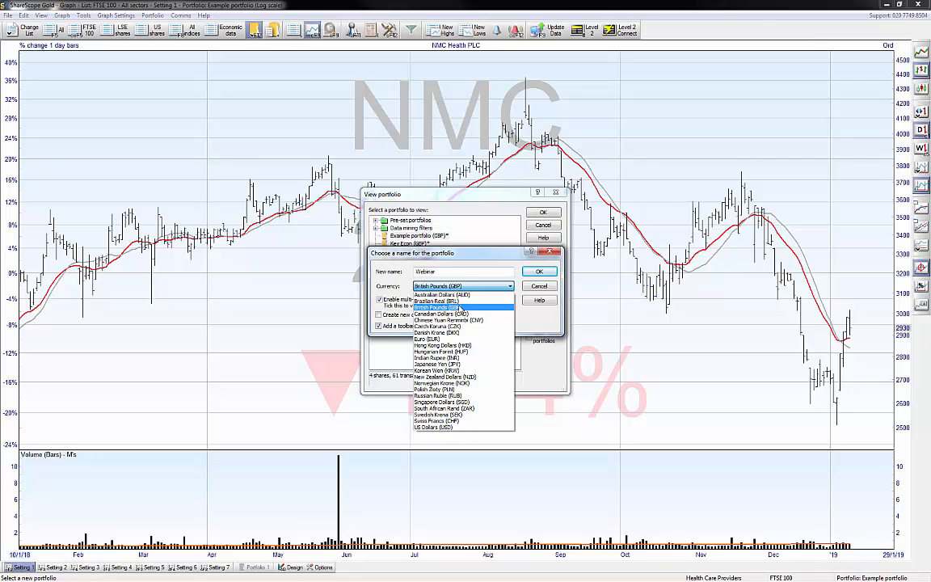
pyautogui.click(441, 314)
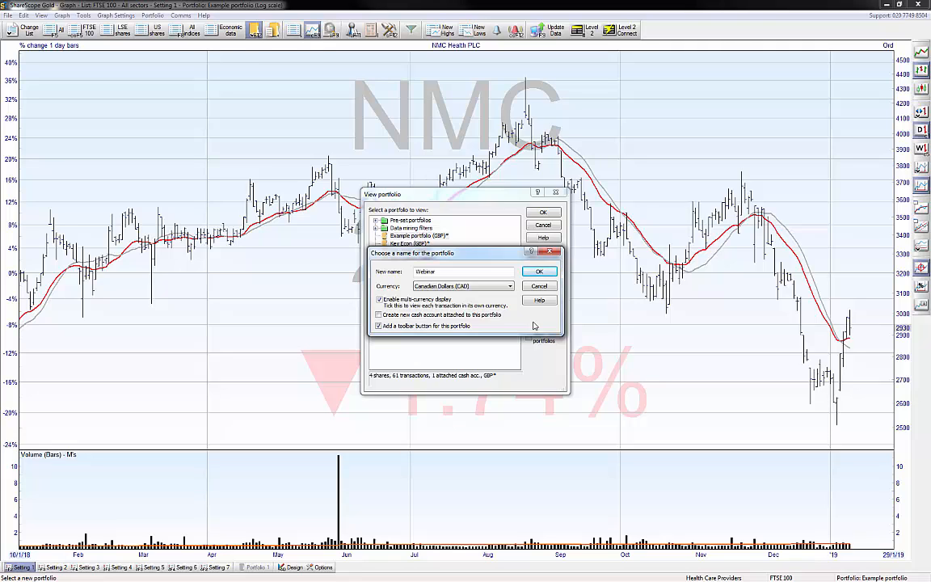
pyautogui.click(479, 288)
pyautogui.click(446, 308)
pyautogui.click(539, 271)
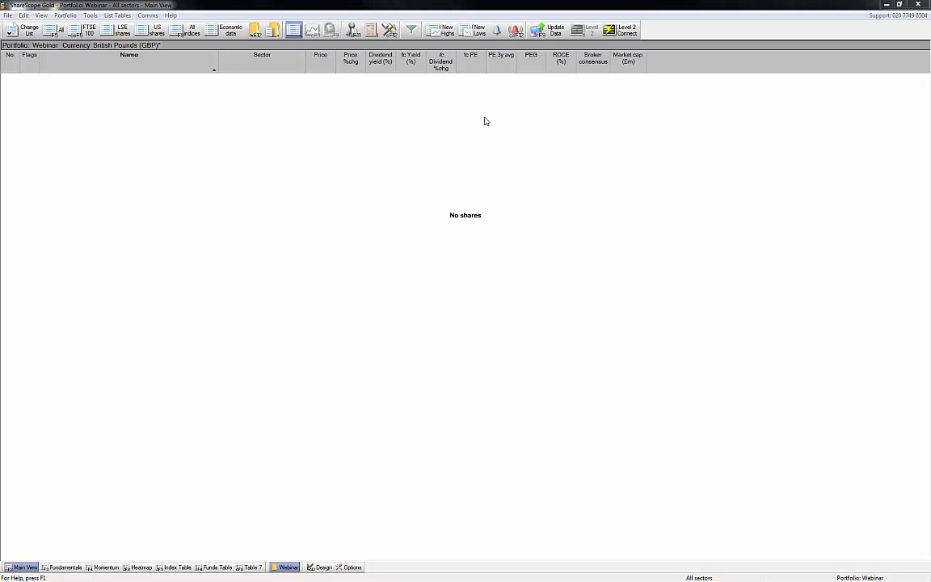
# Add the London-listed GlaxoSmithKline PLC (LSE:GSK) to the Webinar portfolio
pyautogui.rightClick(268, 136)
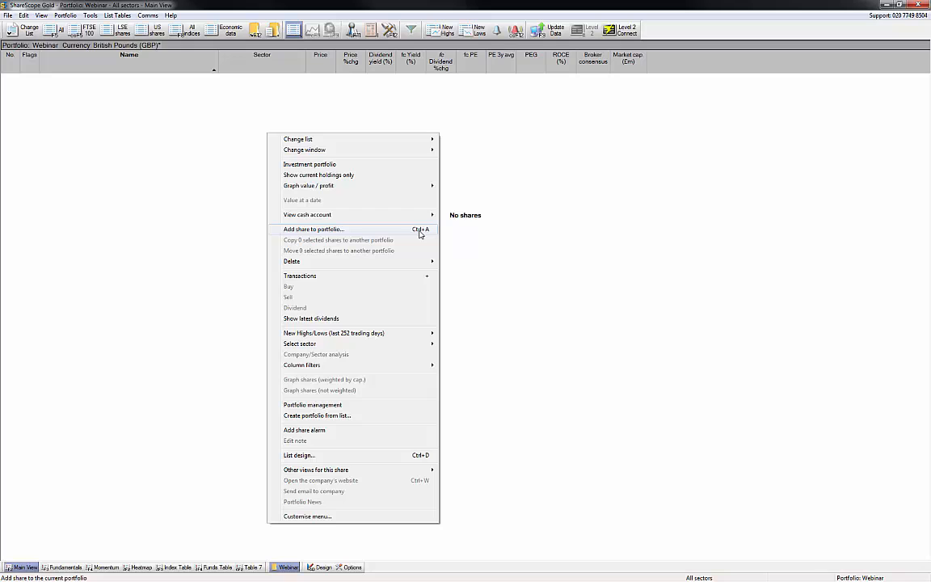
pyautogui.click(414, 231)
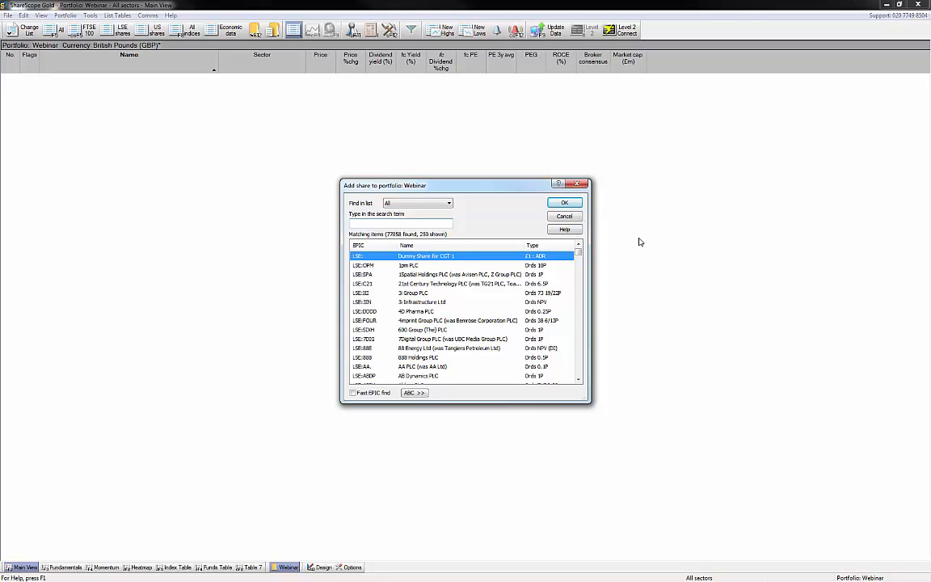
pyautogui.write('gsk')
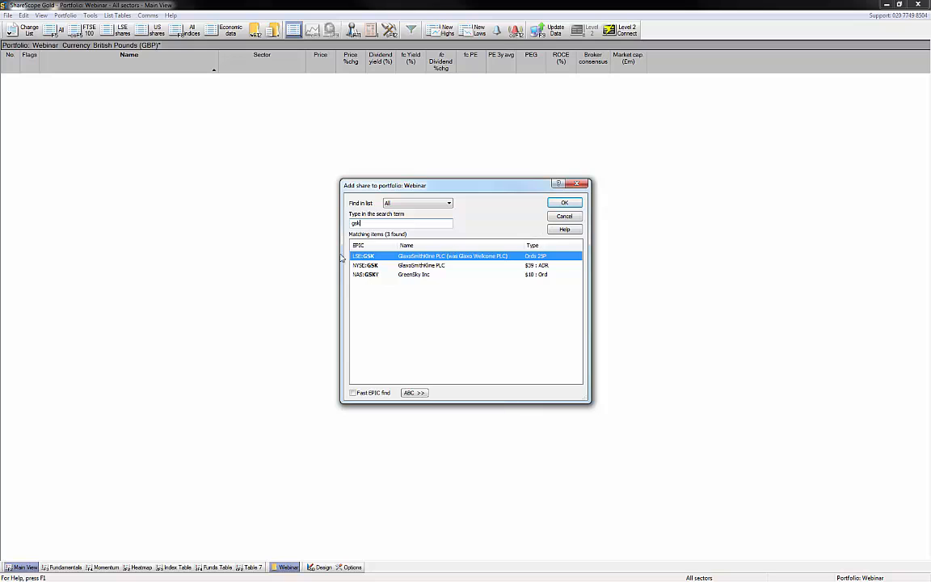
pyautogui.click(568, 204)
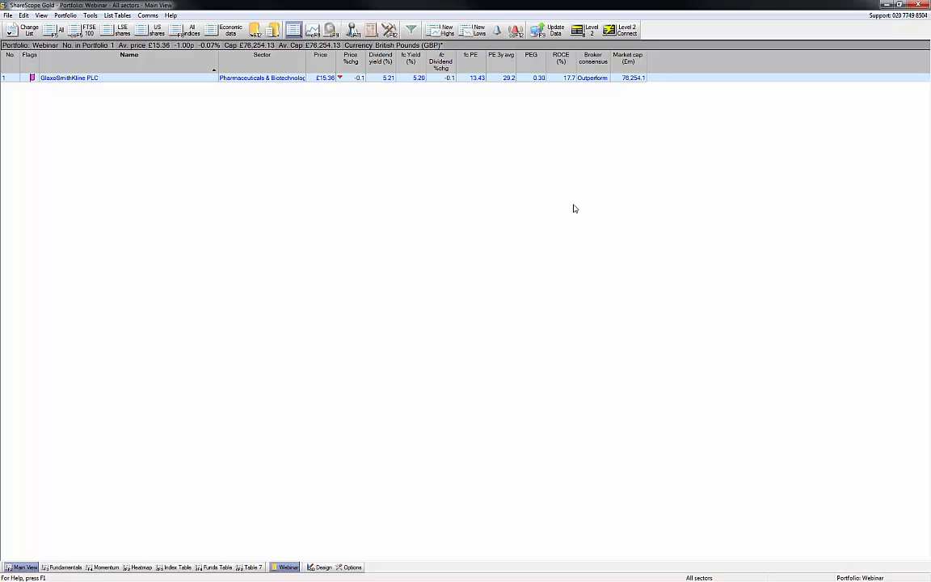
# Switch to the FTSE 350 list and browse its share charts from Ferrexpo PLC through to Go-Ahead Group
pyautogui.click(25, 34)
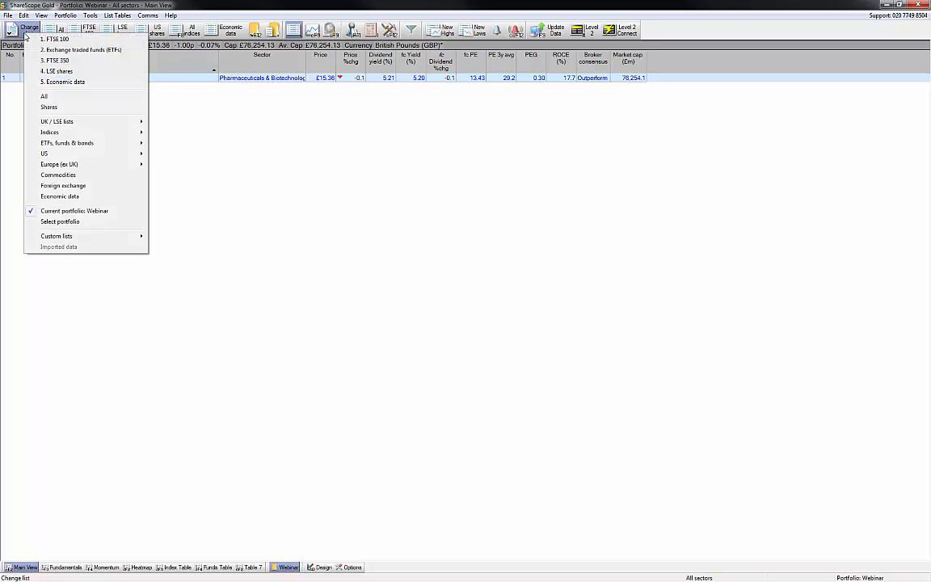
pyautogui.click(64, 62)
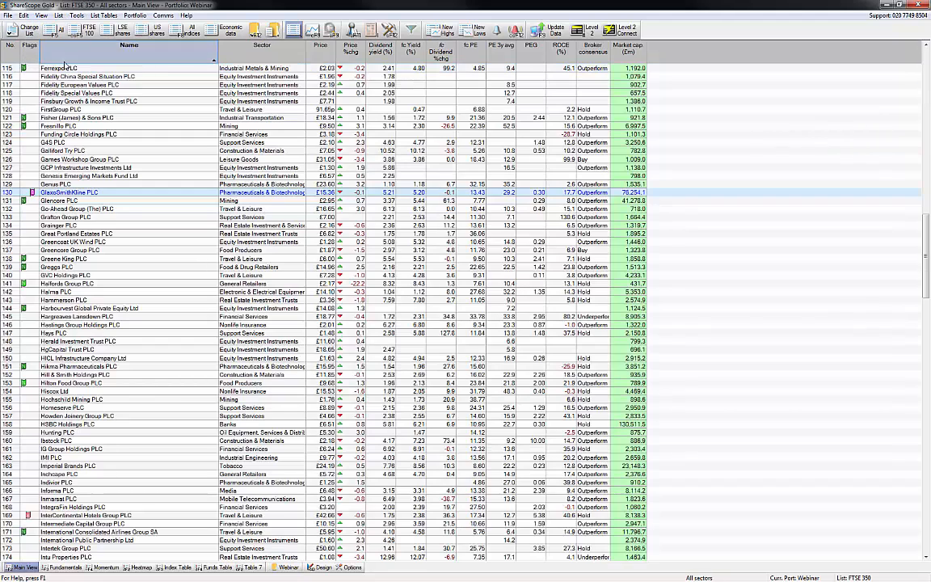
pyautogui.doubleClick(154, 71)
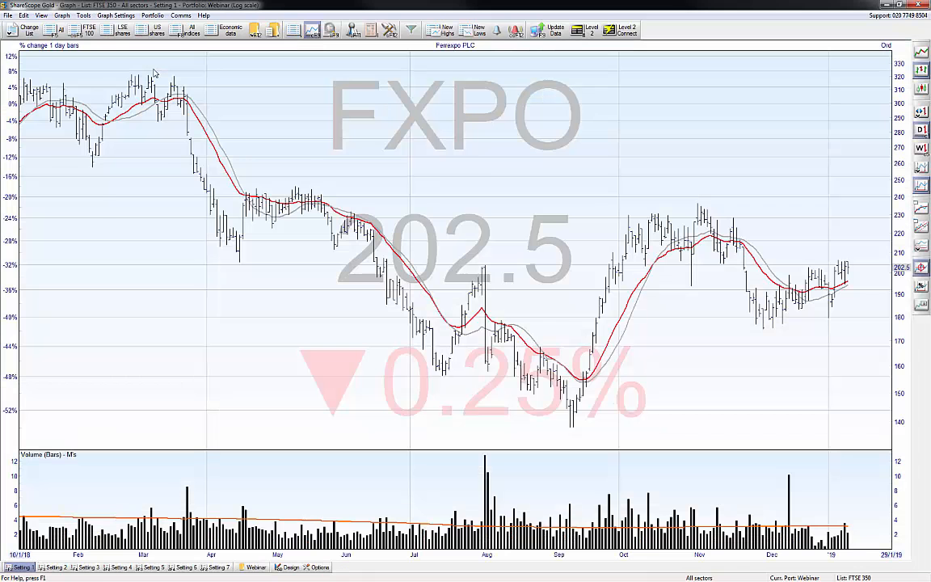
pyautogui.press('Down')
pyautogui.press('Down')
pyautogui.press('Down')
pyautogui.press('Down')
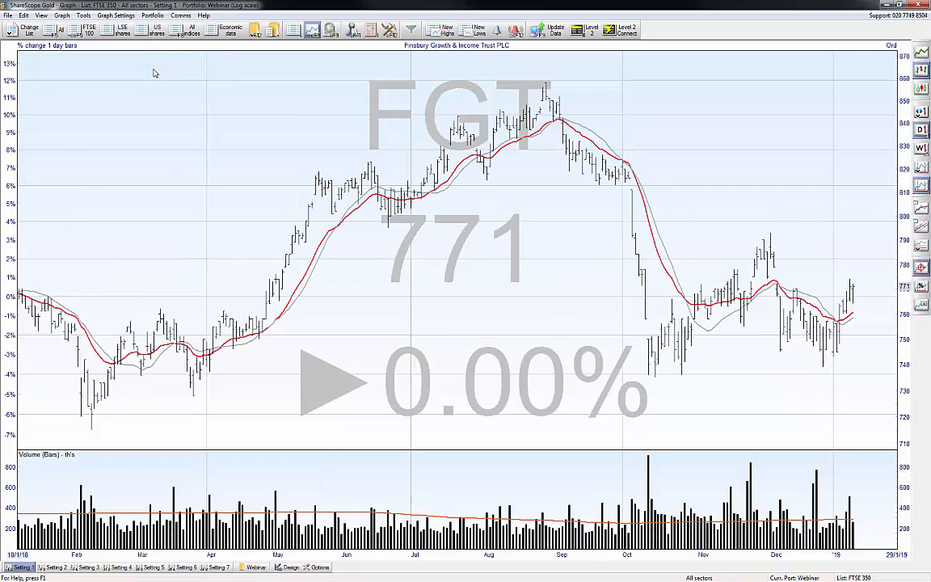
pyautogui.press('Down')
pyautogui.press('Down')
pyautogui.press('Down')
pyautogui.press('Down')
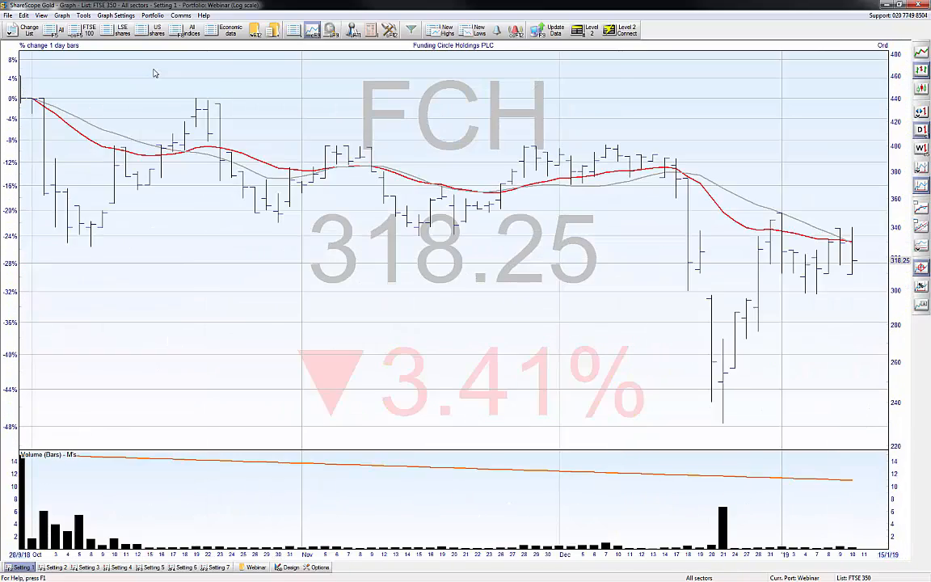
pyautogui.press('Down')
pyautogui.press('Down')
pyautogui.press('Down')
pyautogui.press('Down')
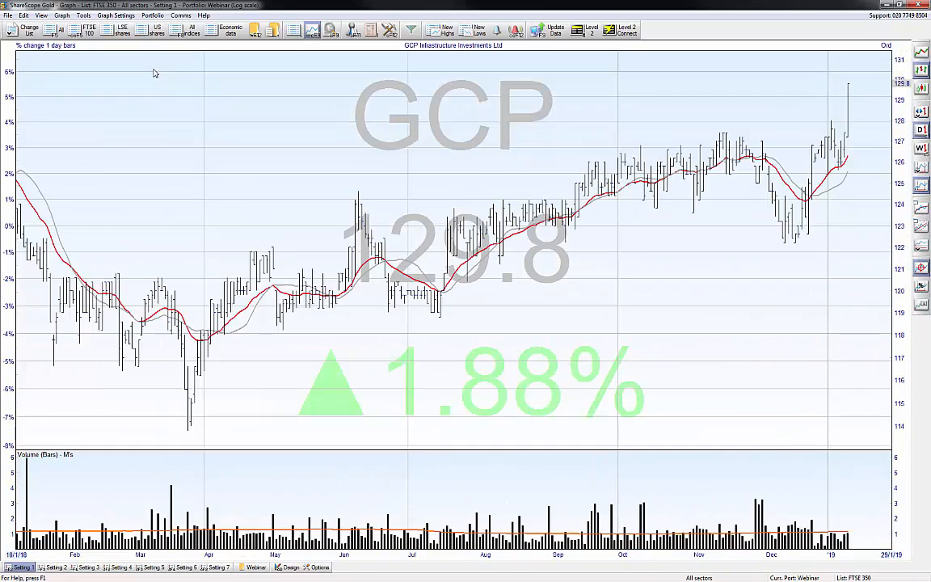
pyautogui.press('Down')
pyautogui.press('Up')
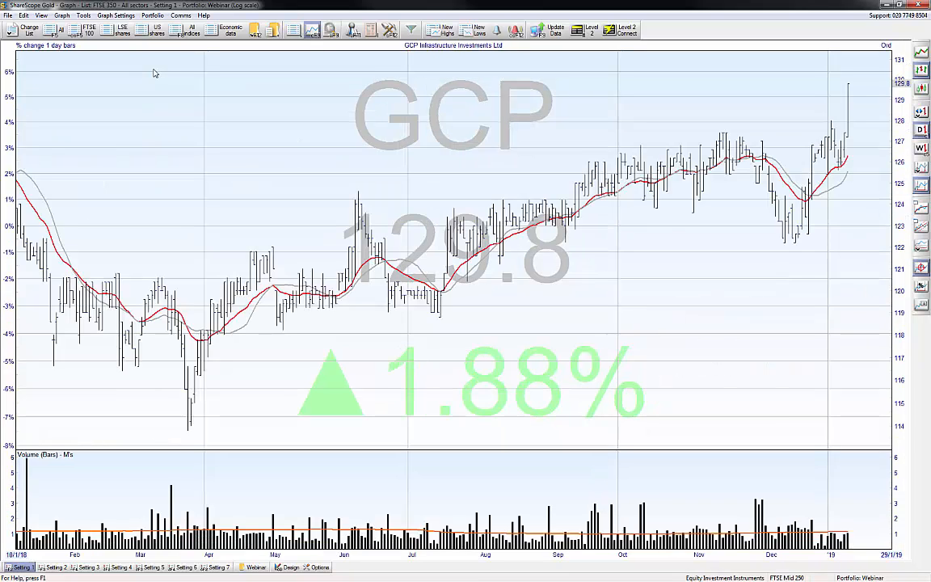
pyautogui.press('Down')
pyautogui.press('Down')
pyautogui.press('Down')
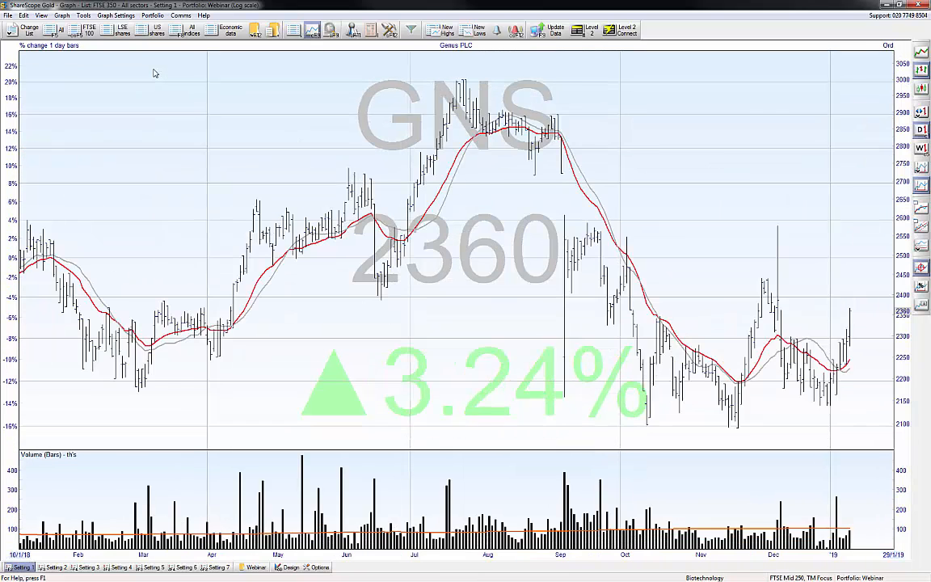
pyautogui.press('Down')
pyautogui.press('Down')
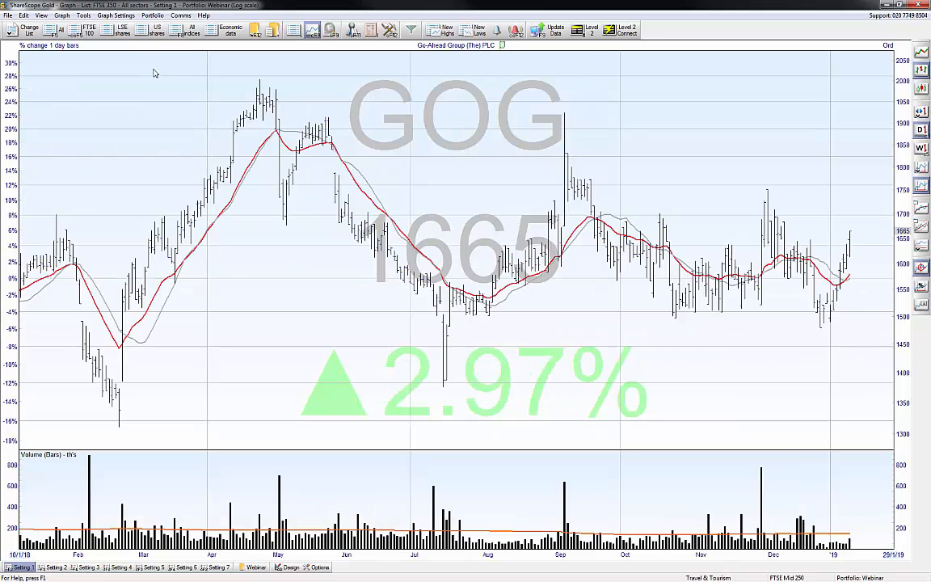
# Continue through the FTSE 350 charts to Greggs PLC, adding Grainger PLC, Greene King PLC and Greggs PLC to the Webinar portfolio
pyautogui.press('Down')
pyautogui.press('Down')
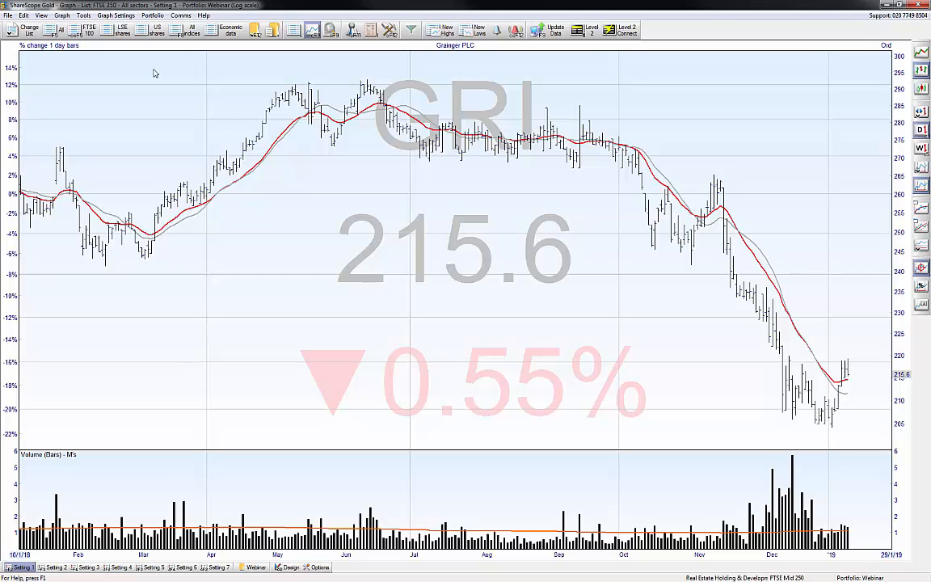
pyautogui.press('Down')
pyautogui.press('Down')
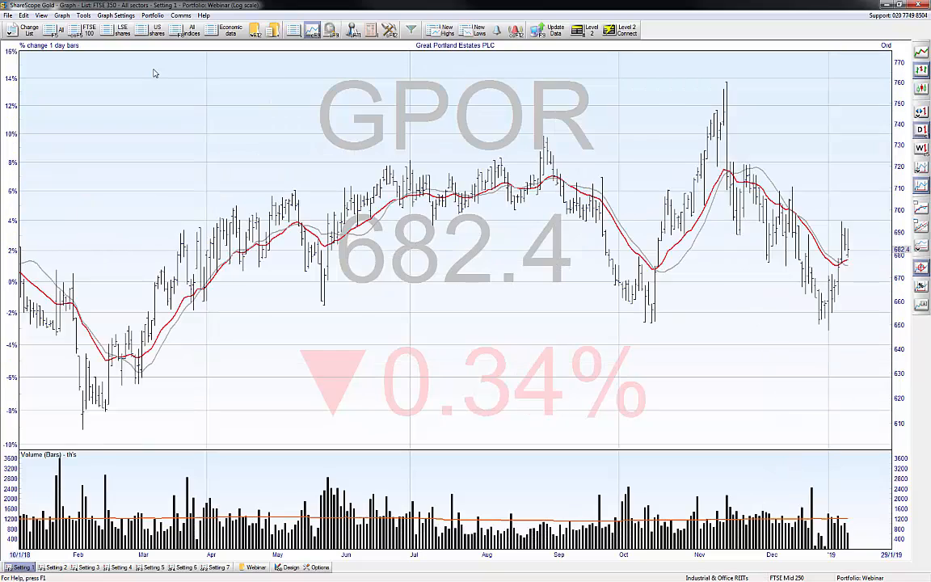
pyautogui.press('Down')
pyautogui.press('Down')
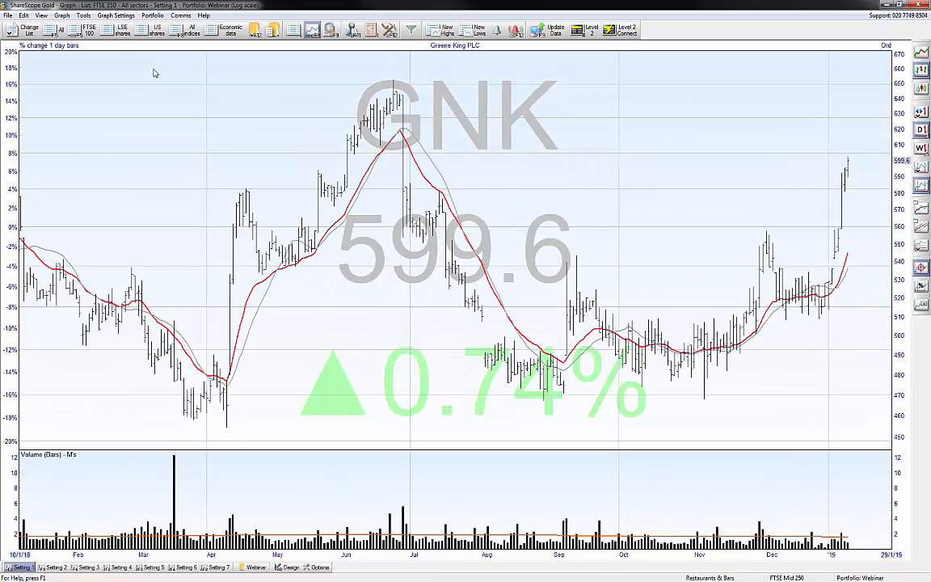
pyautogui.press('Down')
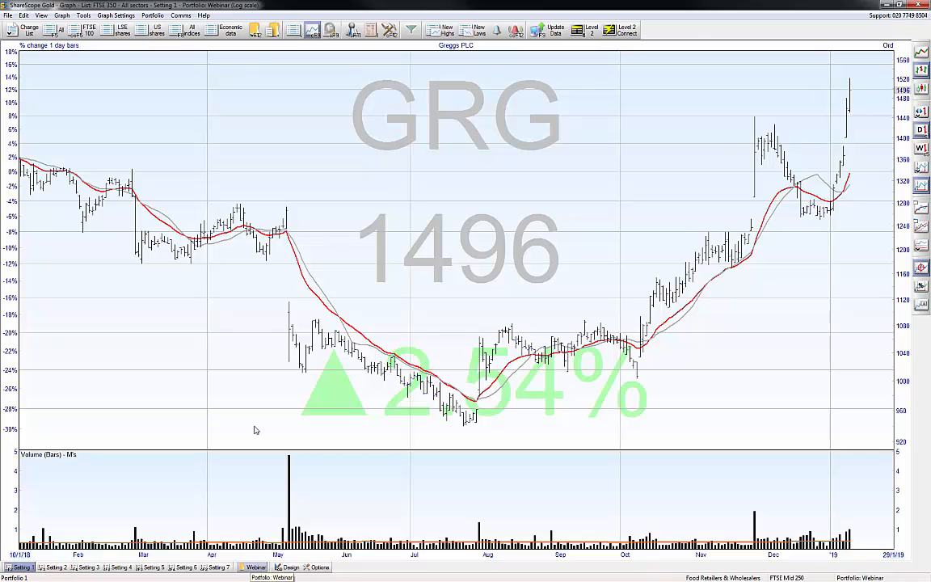
# View the Webinar portfolio's share list and delete Grainger PLC from it
pyautogui.click(254, 32)
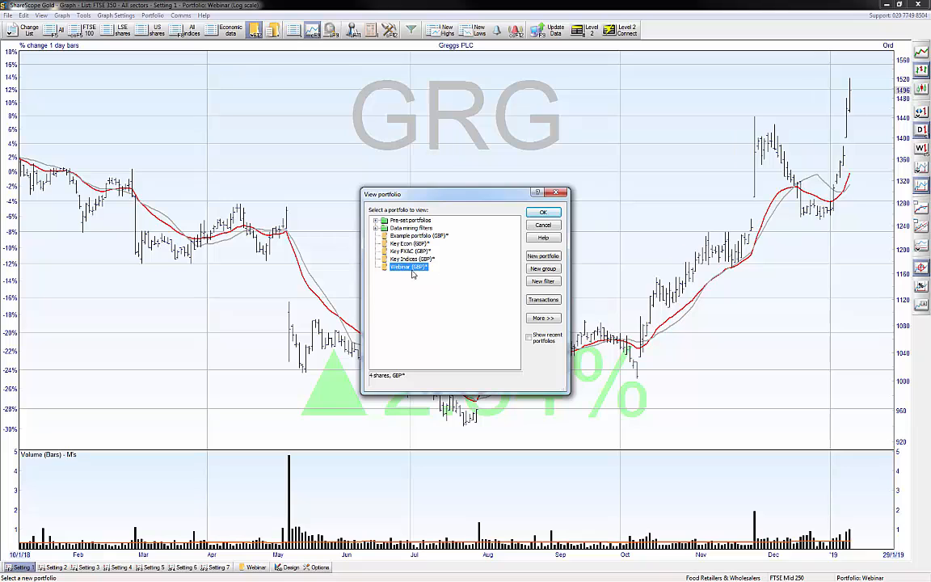
pyautogui.click(538, 215)
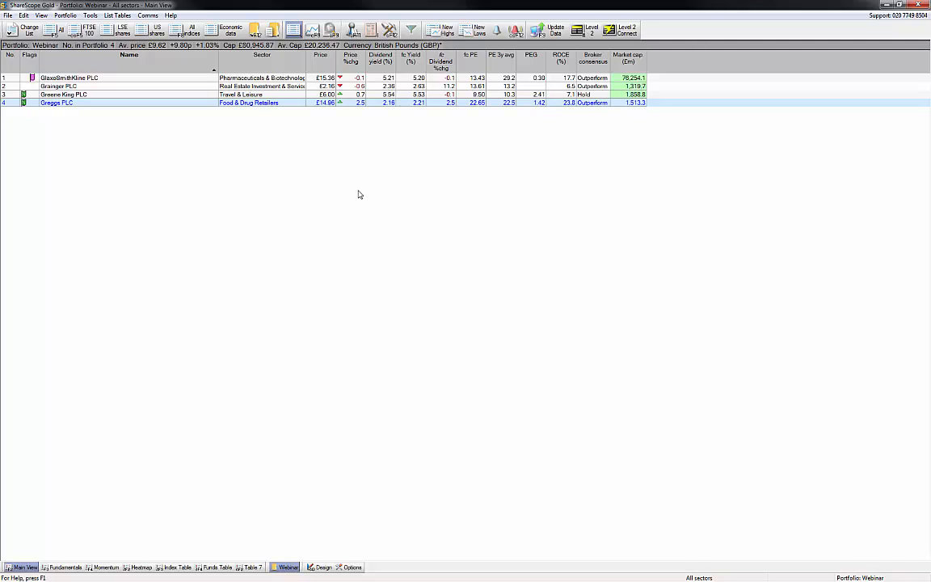
pyautogui.click(185, 94)
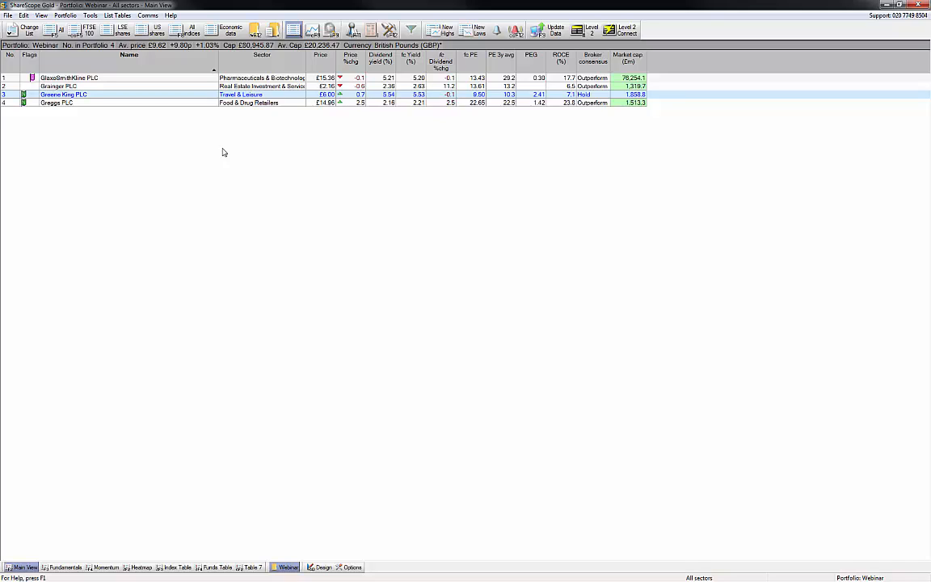
pyautogui.click(134, 86)
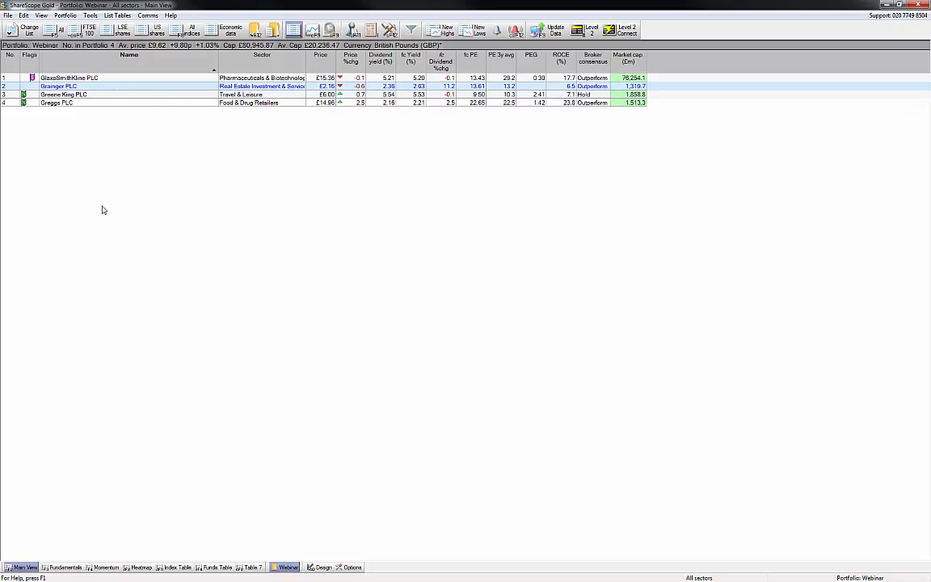
pyautogui.press('Delete')
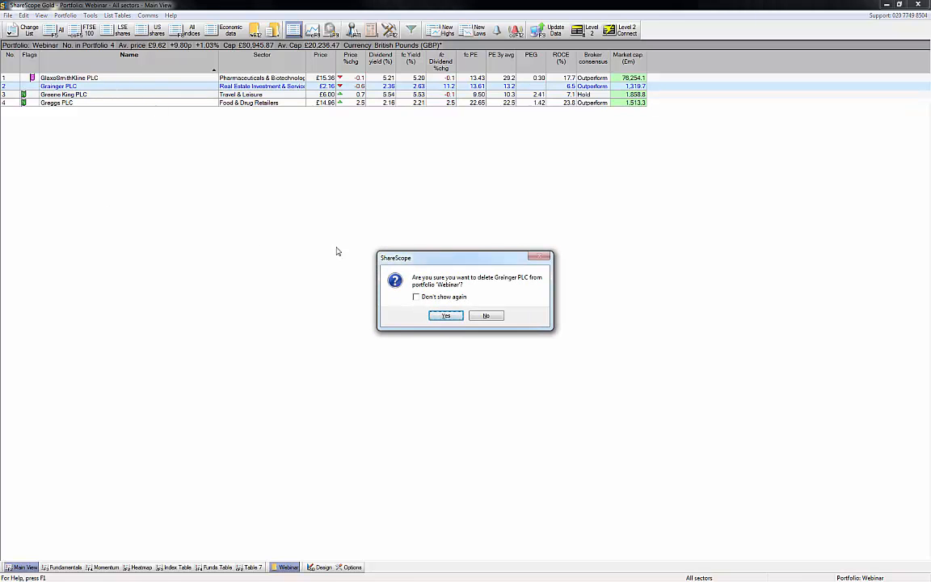
pyautogui.click(440, 316)
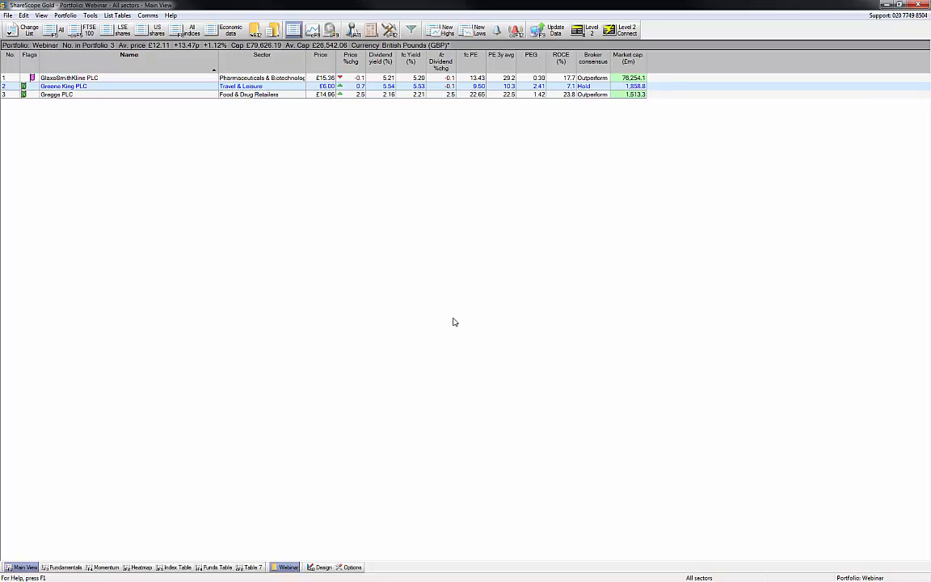
# Start a buy transaction for GlaxoSmithKline PLC dated 09/01/15, with the price on that date shown automatically
pyautogui.click(134, 79)
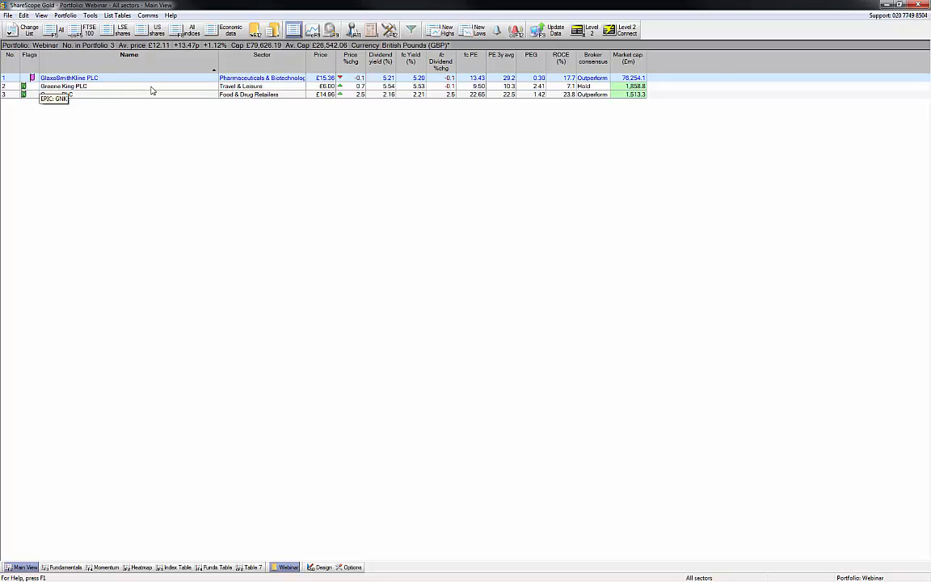
pyautogui.rightClick(92, 79)
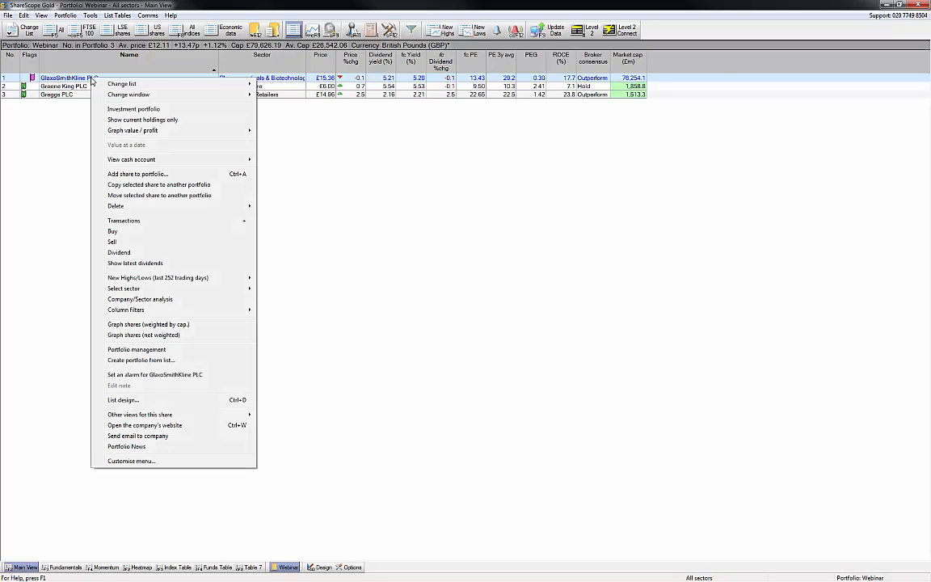
pyautogui.click(127, 232)
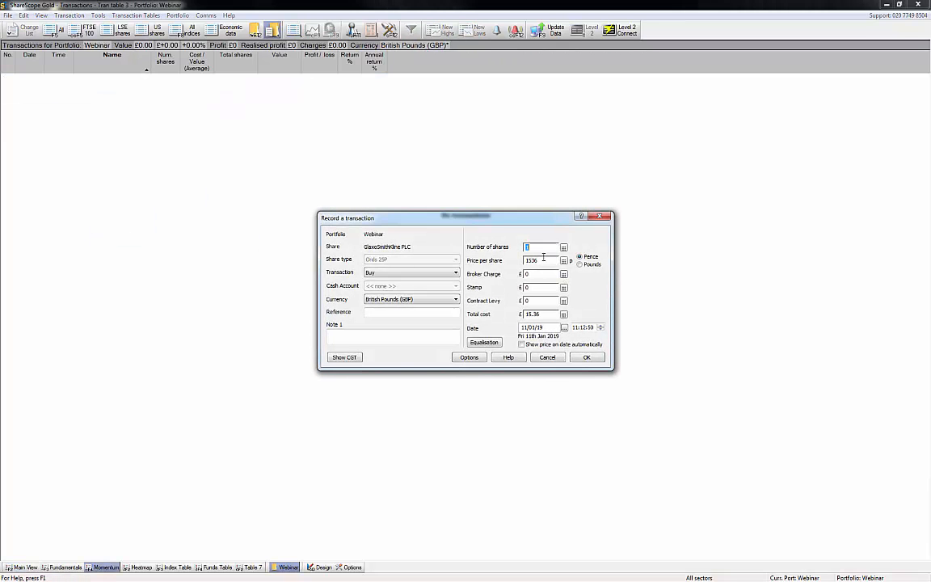
pyautogui.click(521, 344)
pyautogui.moveTo(546, 327); pyautogui.dragTo(539, 325)
pyautogui.write('5')
# Set the GlaxoSmithKline purchase to 845 shares with a £25 broker charge and record the transaction
pyautogui.doubleClick(535, 248)
pyautogui.click(522, 337)
pyautogui.write('845')
pyautogui.click(529, 274)
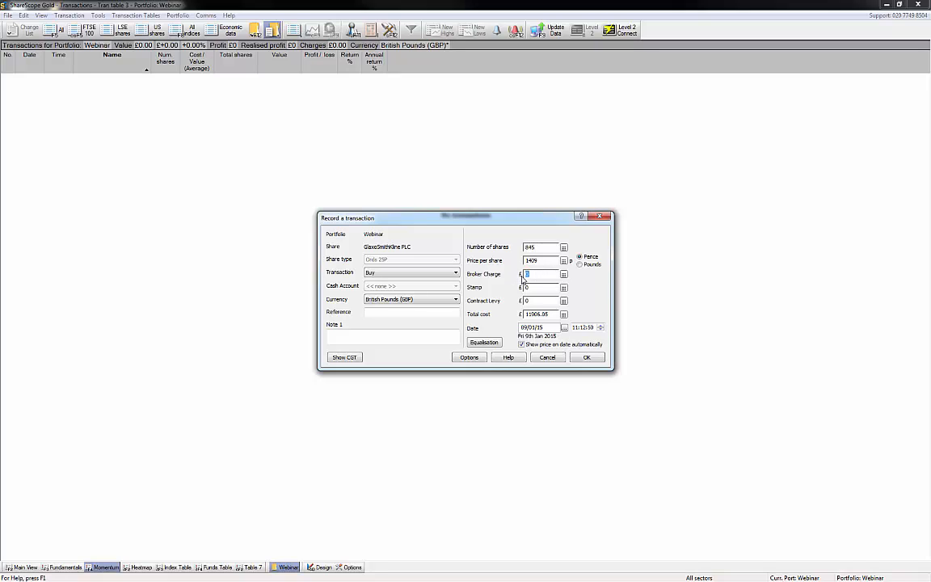
pyautogui.write('25')
pyautogui.click(588, 358)
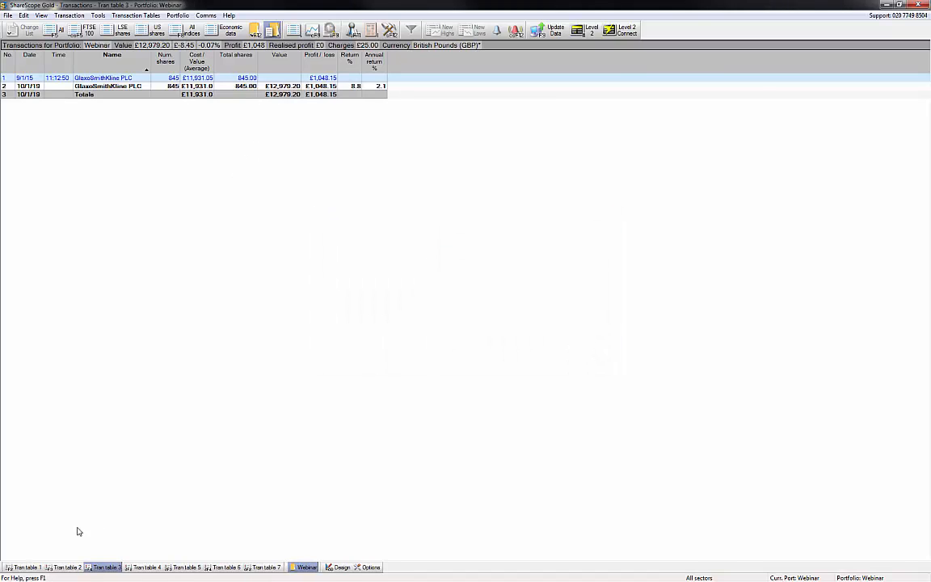
# Show the Webinar transactions in Tran table 1 and select GlaxoSmithKline's latest valuation row
pyautogui.click(24, 566)
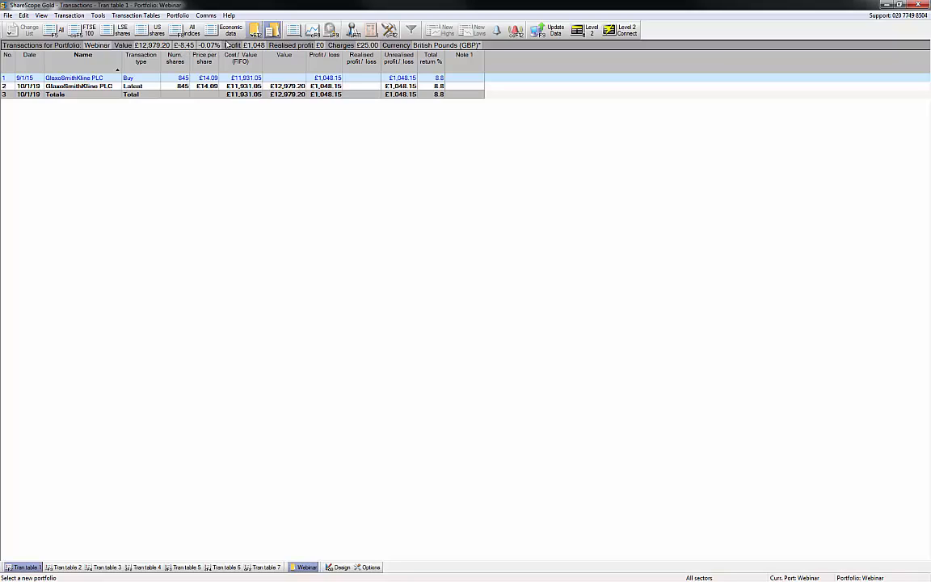
pyautogui.click(149, 88)
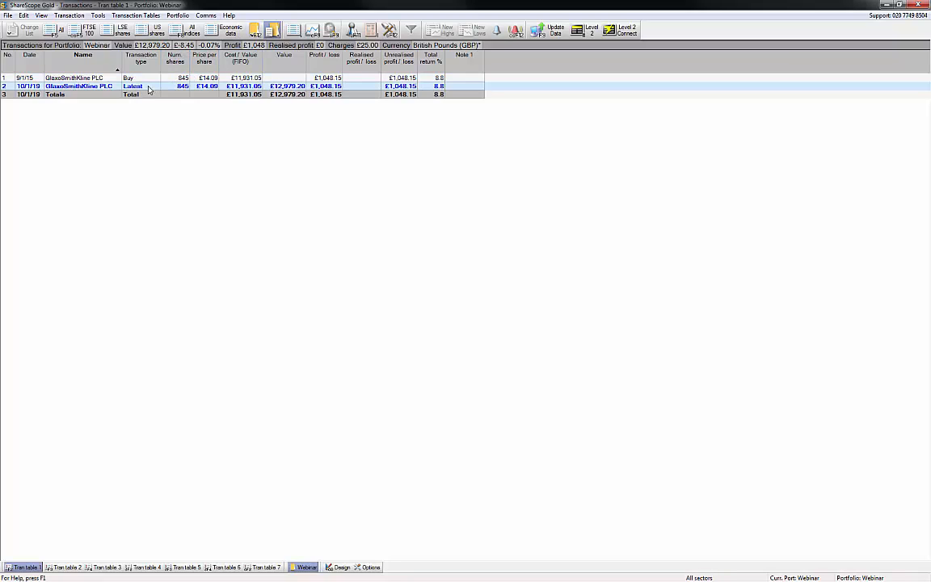
# Switch the Webinar portfolio back and forth between its share list and its transactions view
pyautogui.click(140, 78)
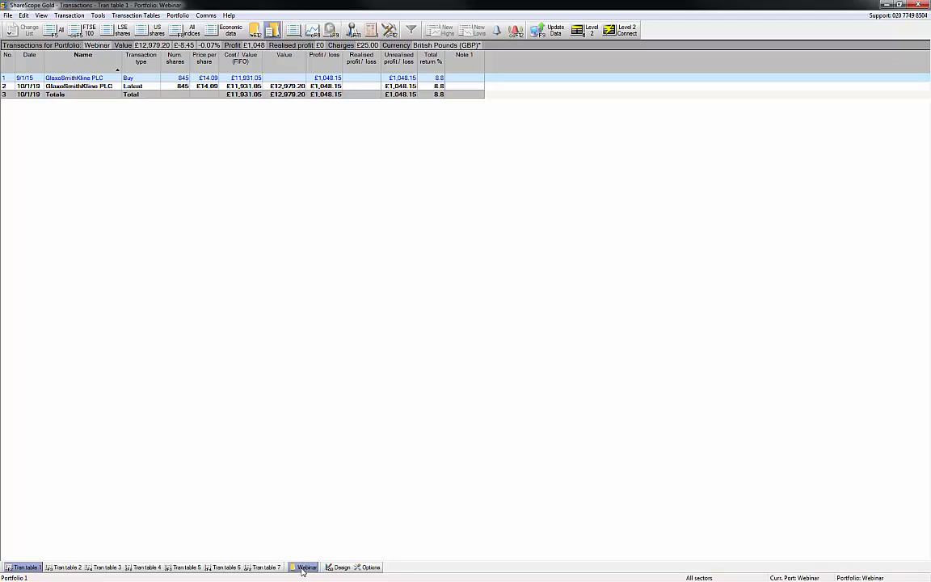
pyautogui.click(254, 30)
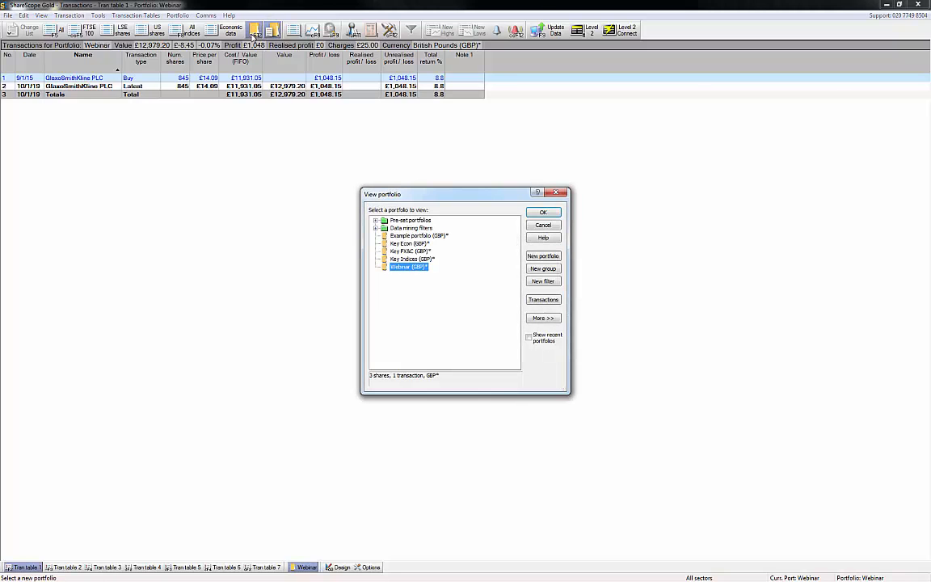
pyautogui.click(539, 212)
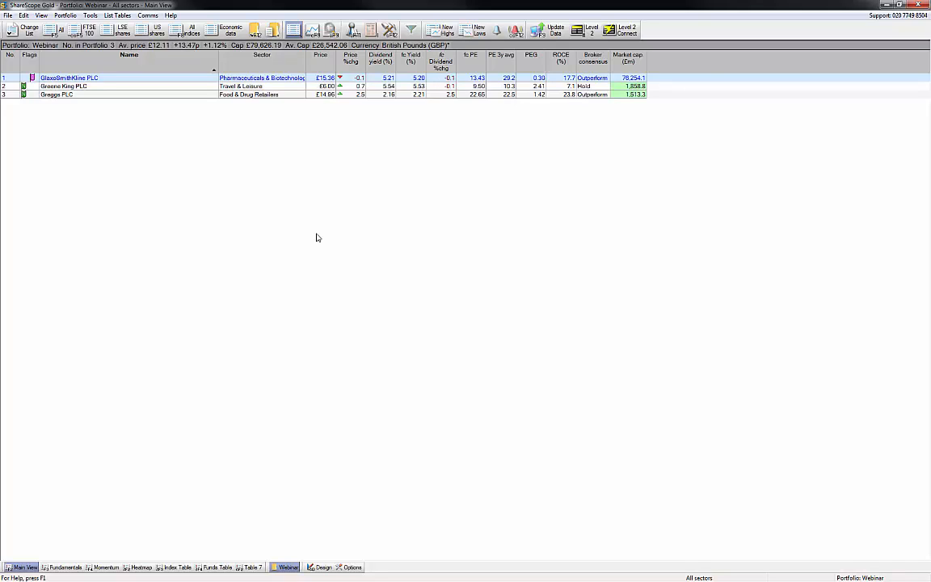
pyautogui.press('t')
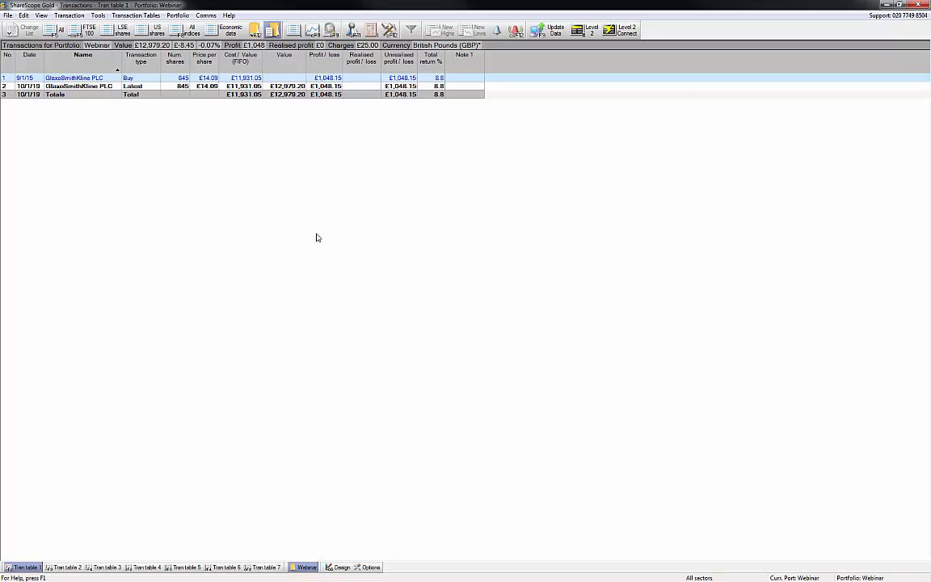
pyautogui.press('t')
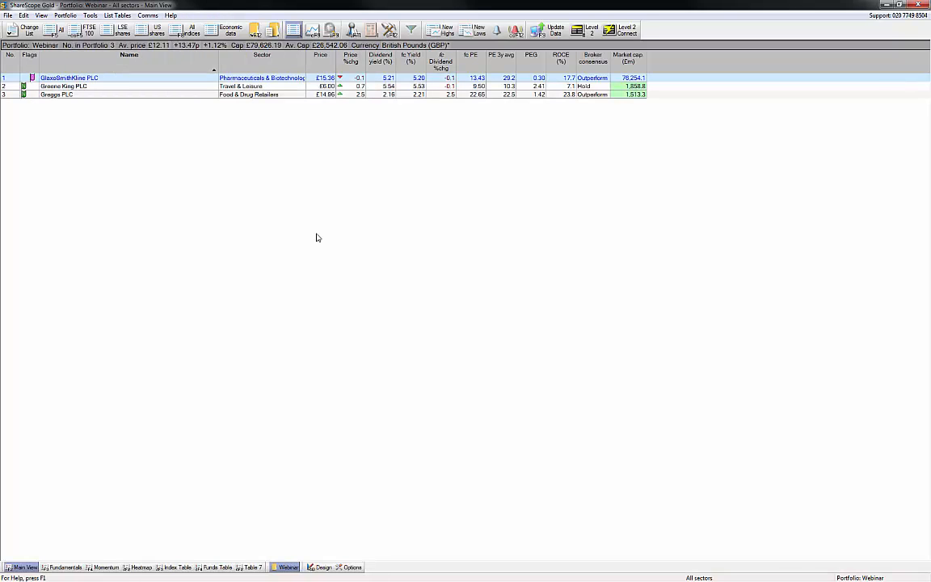
pyautogui.press('t')
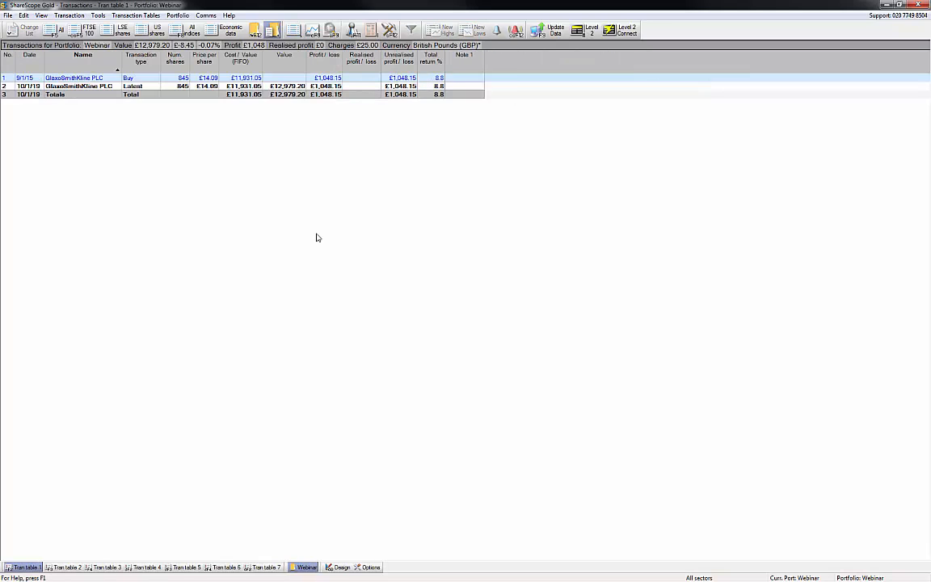
pyautogui.press('t')
pyautogui.press('t')
# Toggle the Webinar transactions between latest valuations only and the full list, finishing with all transactions shown
pyautogui.press('s')
pyautogui.press('s')
pyautogui.press('s')
pyautogui.press('s')
pyautogui.press('s')
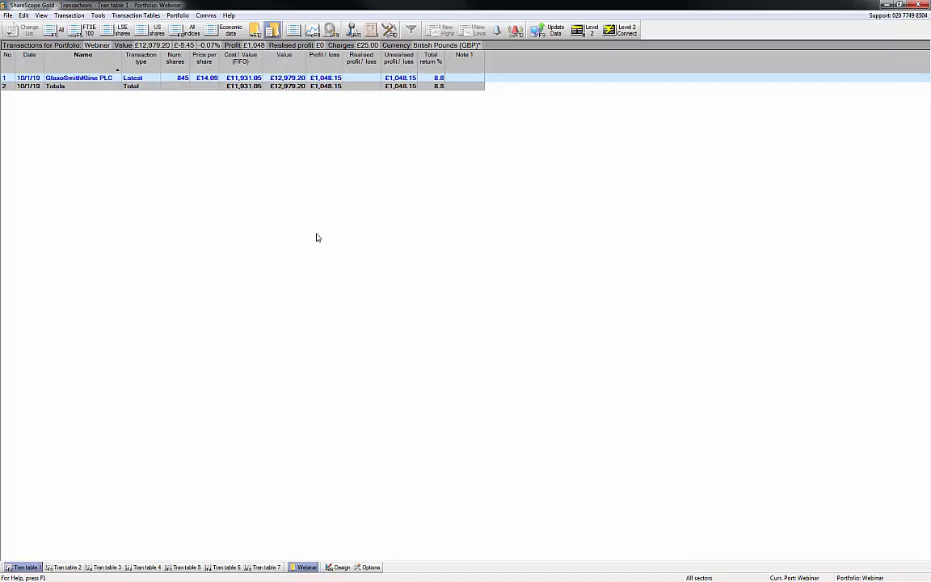
pyautogui.press('s')
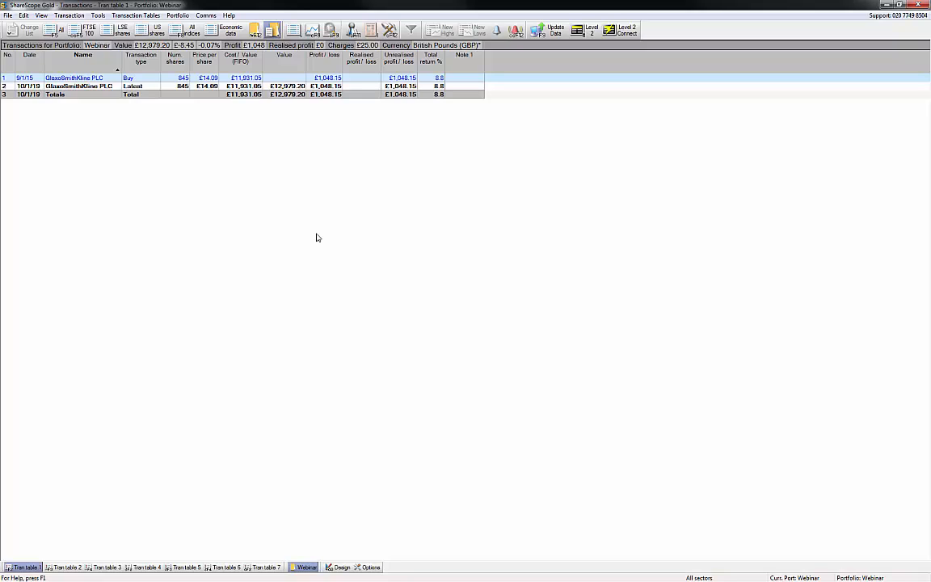
pyautogui.press('s')
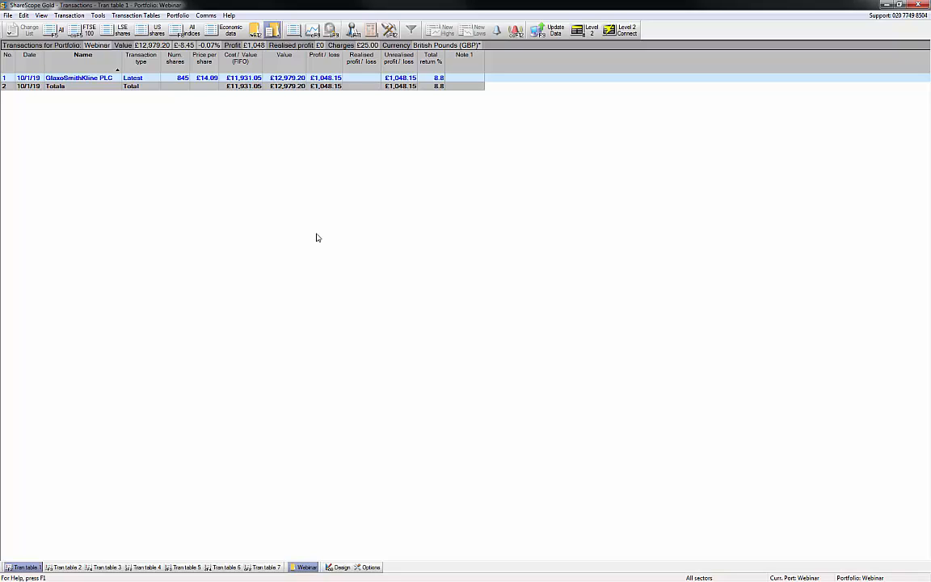
pyautogui.press('s')
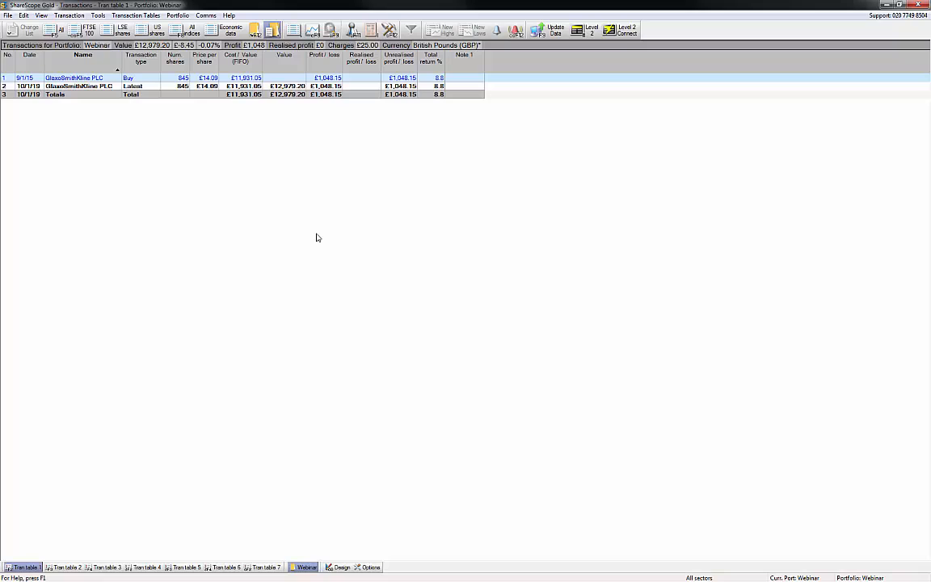
pyautogui.press('s')
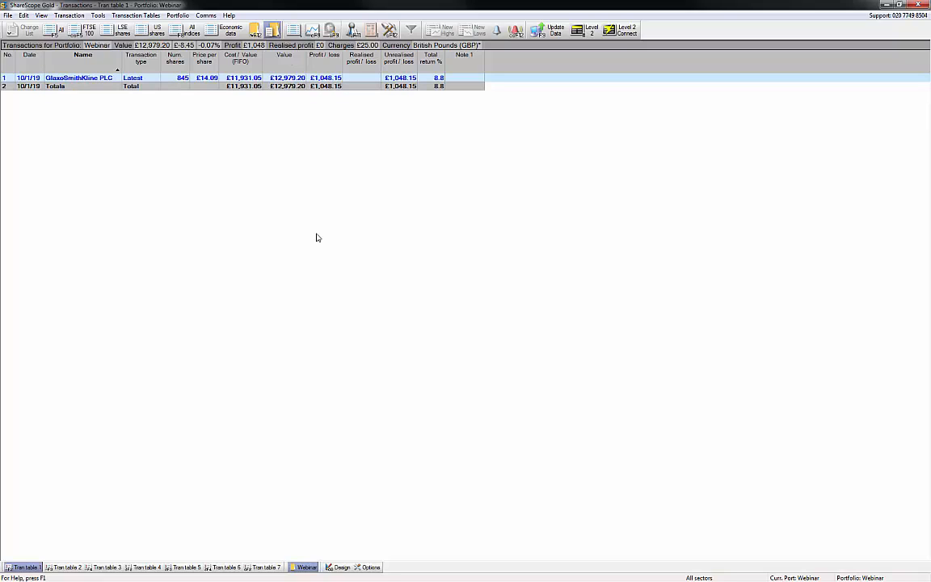
pyautogui.press('s')
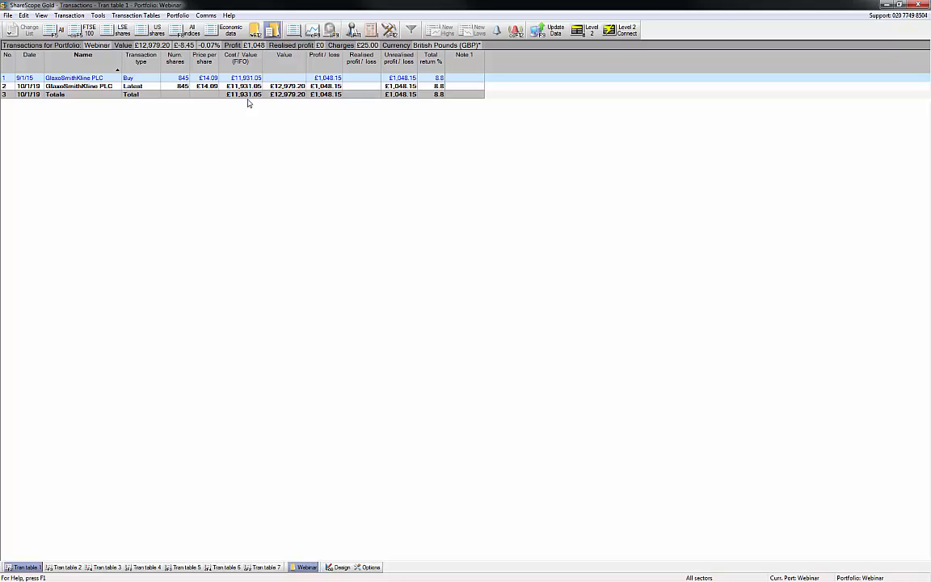
# Record a sale of 645 GlaxoSmithKline PLC shares in the Webinar portfolio, dated 10/01/19
pyautogui.rightClick(135, 80)
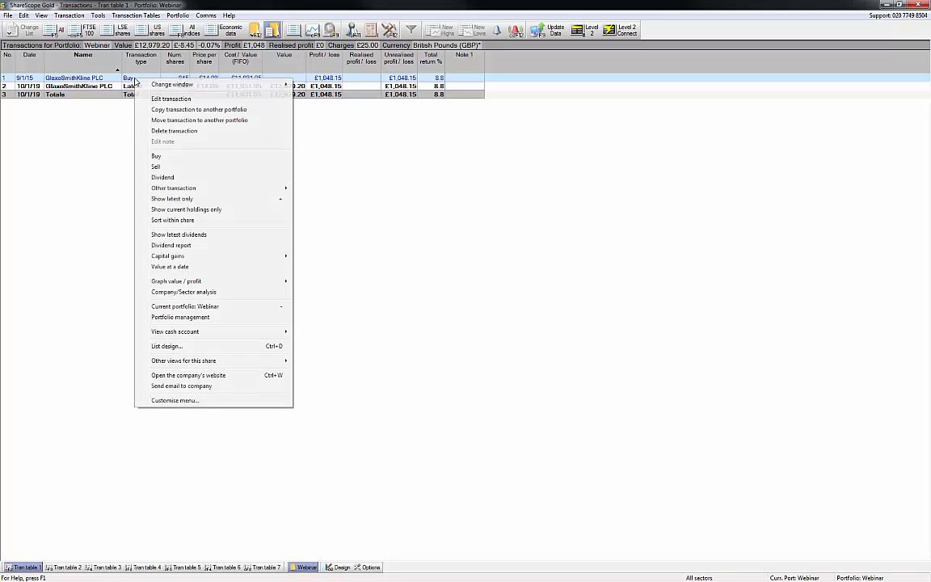
pyautogui.click(165, 168)
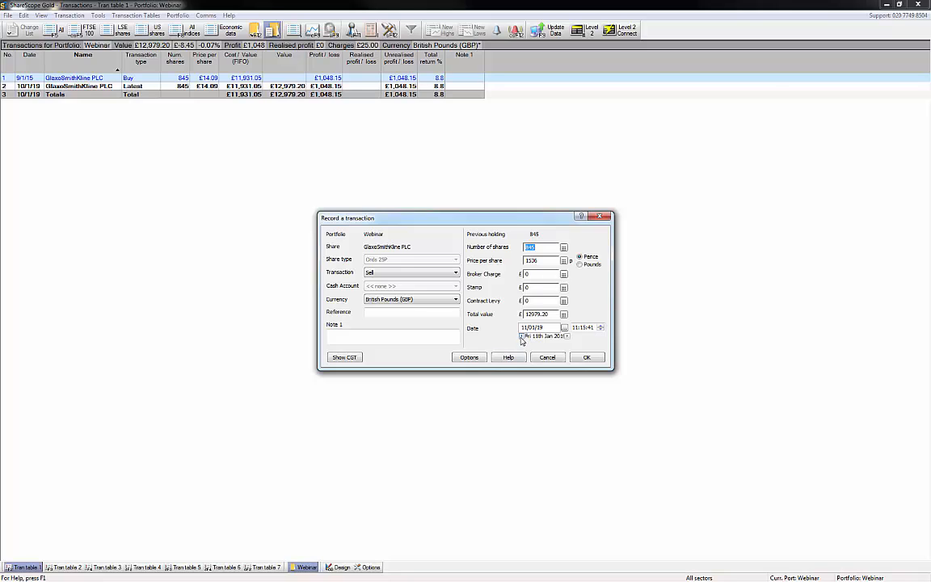
pyautogui.click(521, 337)
pyautogui.moveTo(525, 248); pyautogui.dragTo(529, 248)
pyautogui.write('6')
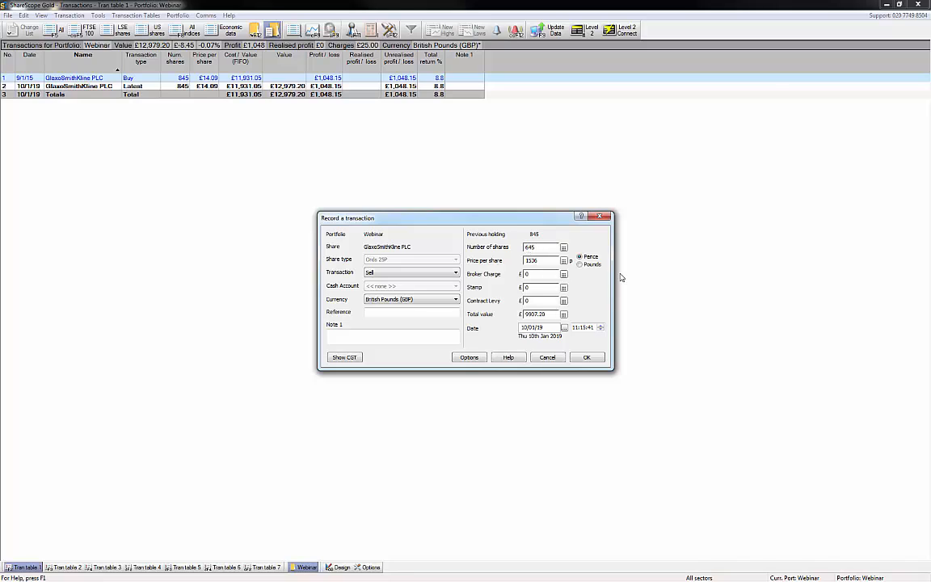
pyautogui.click(588, 357)
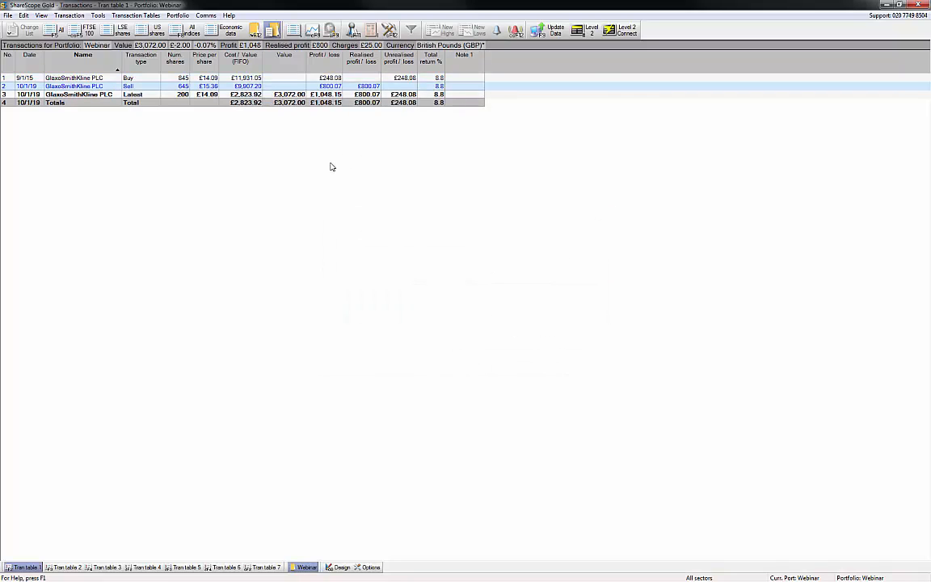
# Compare the number of shares in GlaxoSmithKline's buy, sell and latest rows
pyautogui.click(185, 77)
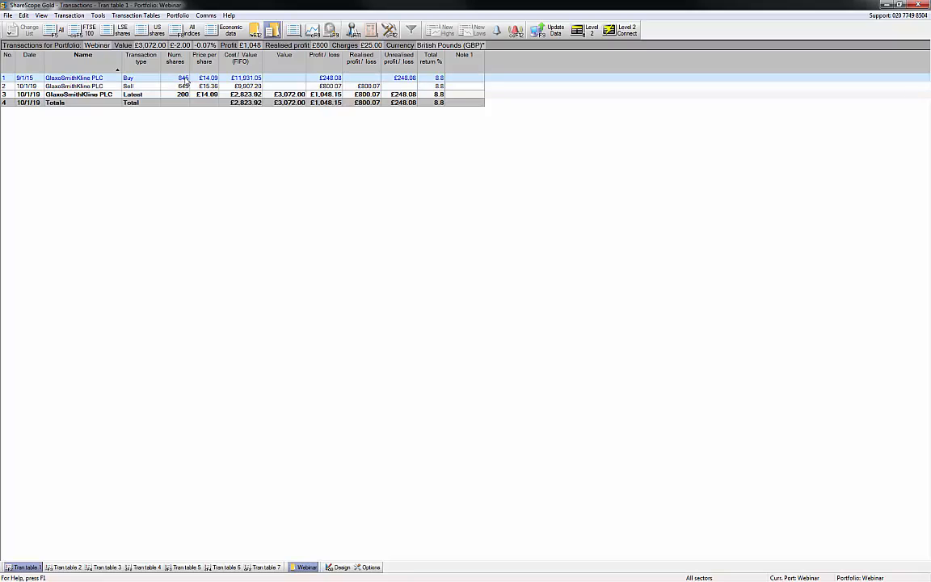
pyautogui.click(173, 86)
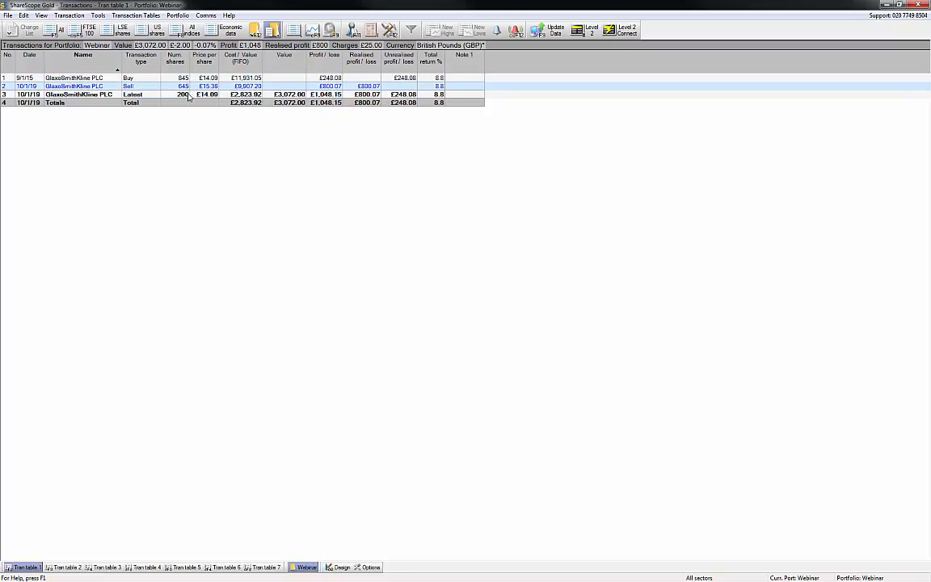
pyautogui.click(185, 95)
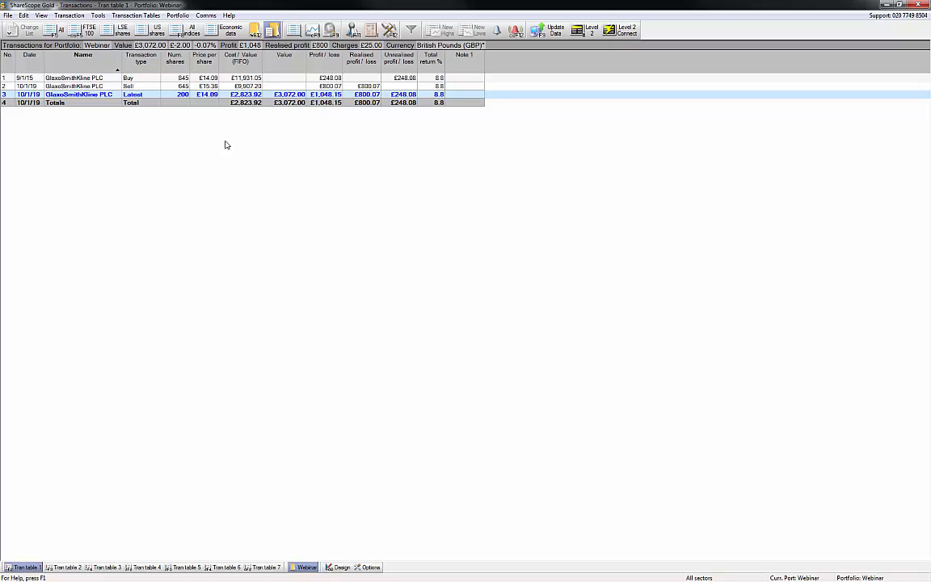
# Show the latest dividends for the portfolio and set the list's starting date to 20/09/10
pyautogui.rightClick(251, 144)
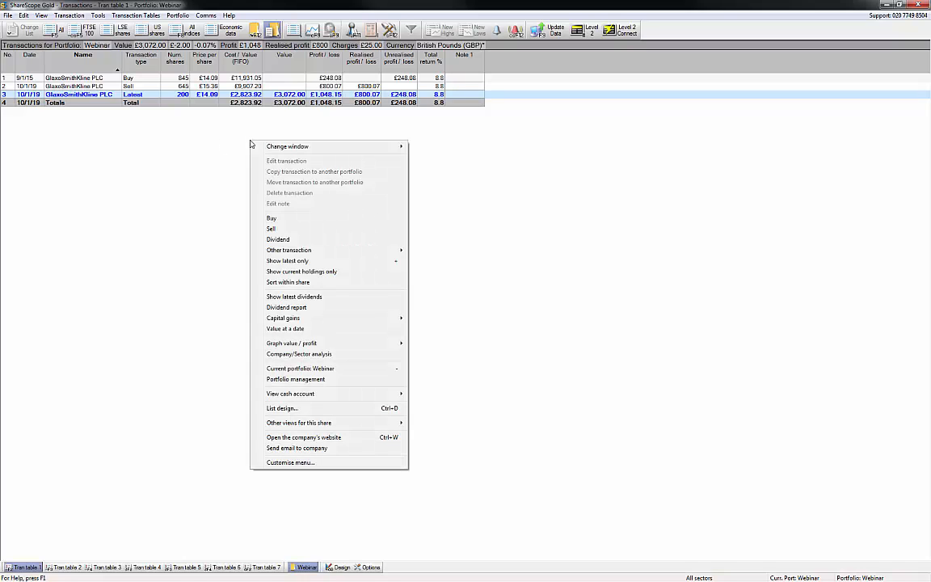
pyautogui.click(279, 298)
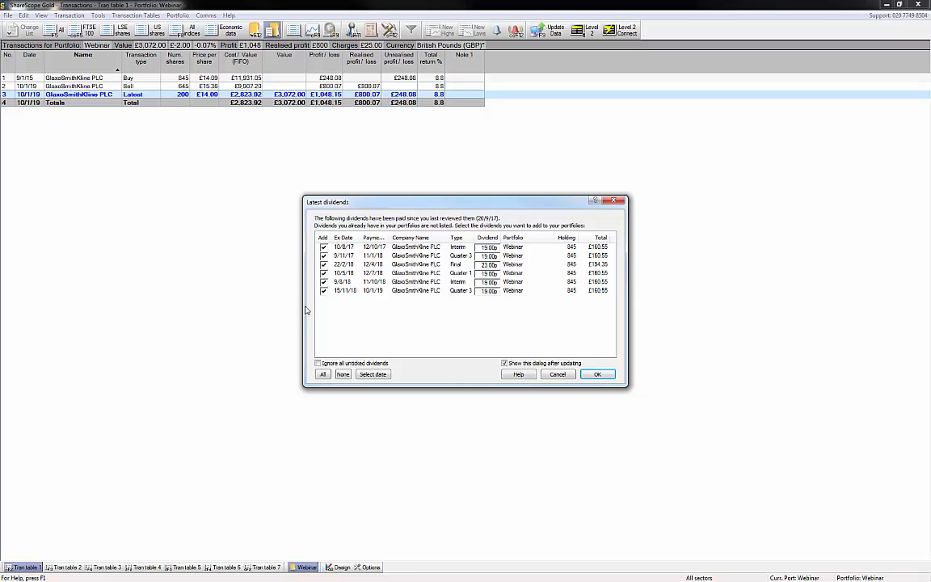
pyautogui.click(371, 374)
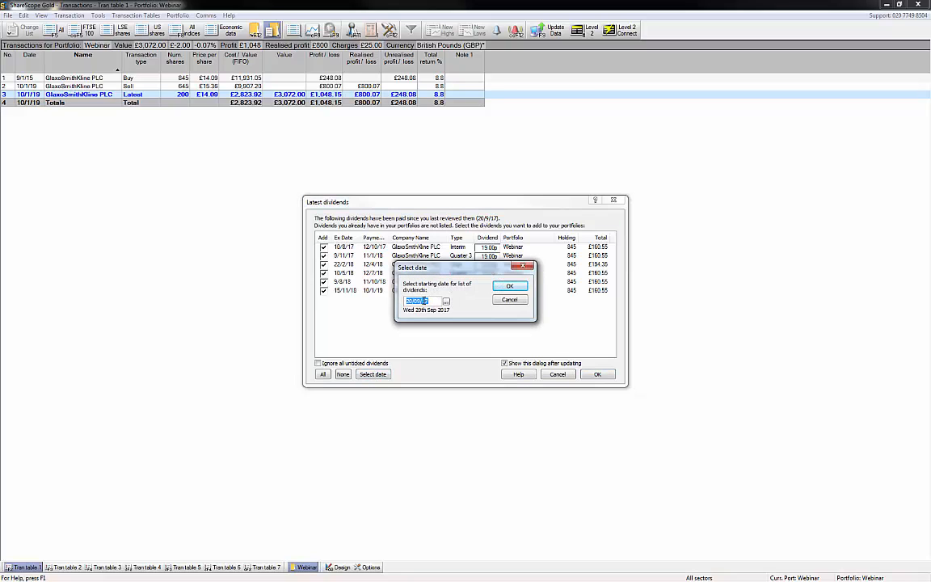
pyautogui.doubleClick(424, 300)
pyautogui.write('10')
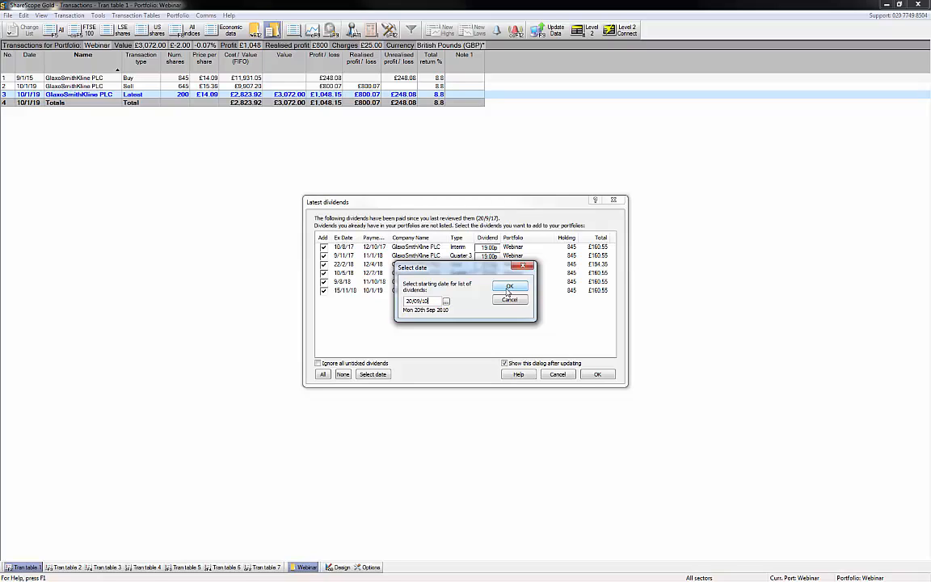
pyautogui.click(509, 288)
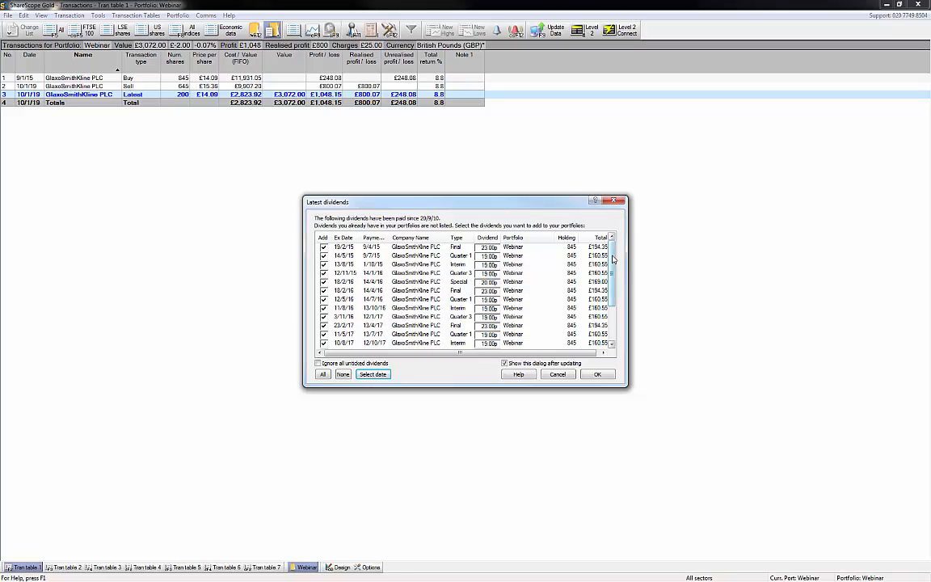
# Review the listed dividends and add the ticked GlaxoSmithKline PLC ones to the Webinar portfolio
pyautogui.scroll(-1, 613, 265)
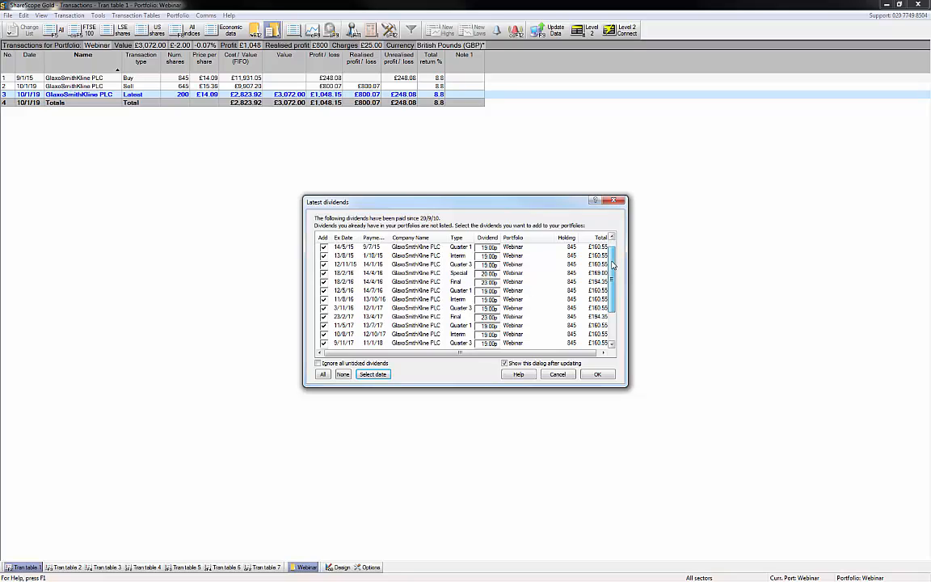
pyautogui.scroll(-3, 613, 263)
pyautogui.scroll(3, 615, 254)
pyautogui.scroll(-5, 613, 253)
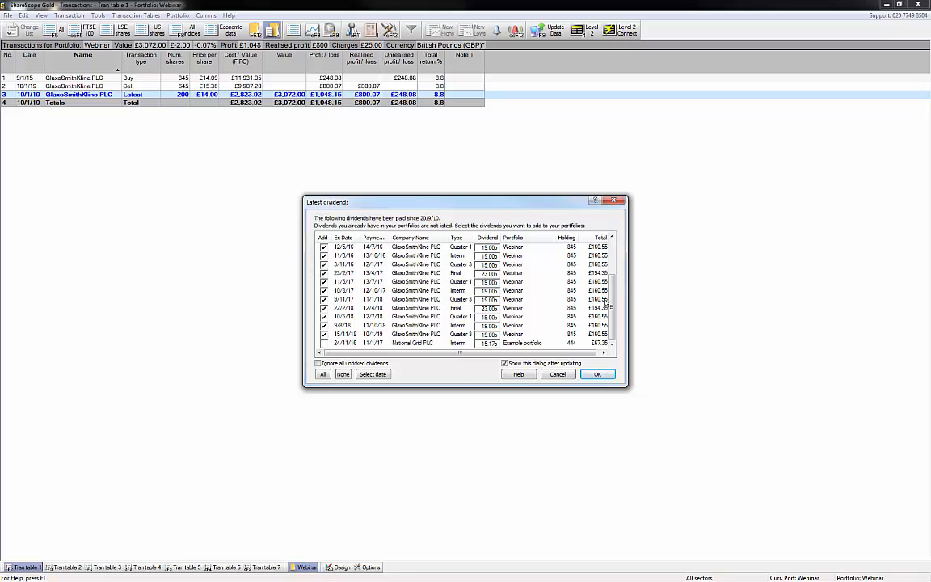
pyautogui.scroll(2, 624, 325)
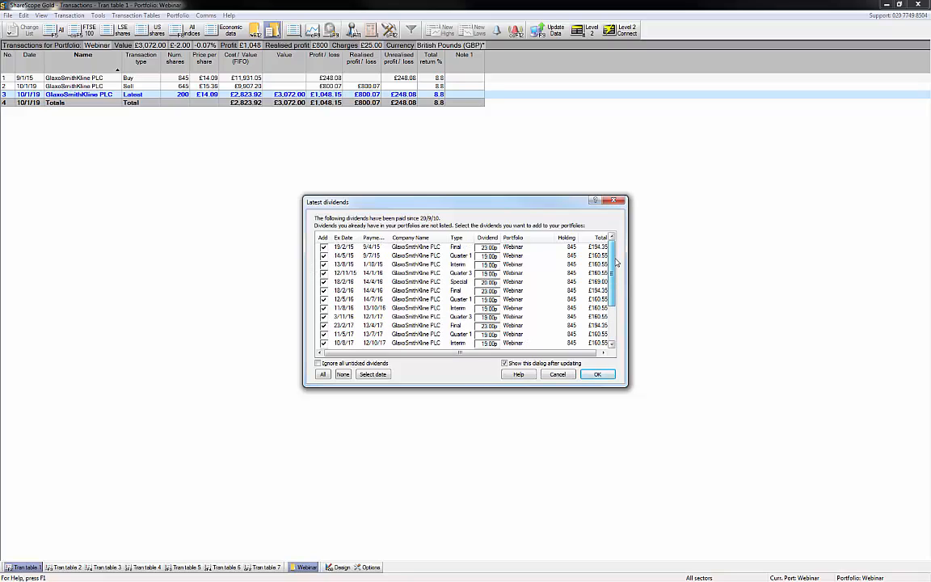
pyautogui.click(597, 374)
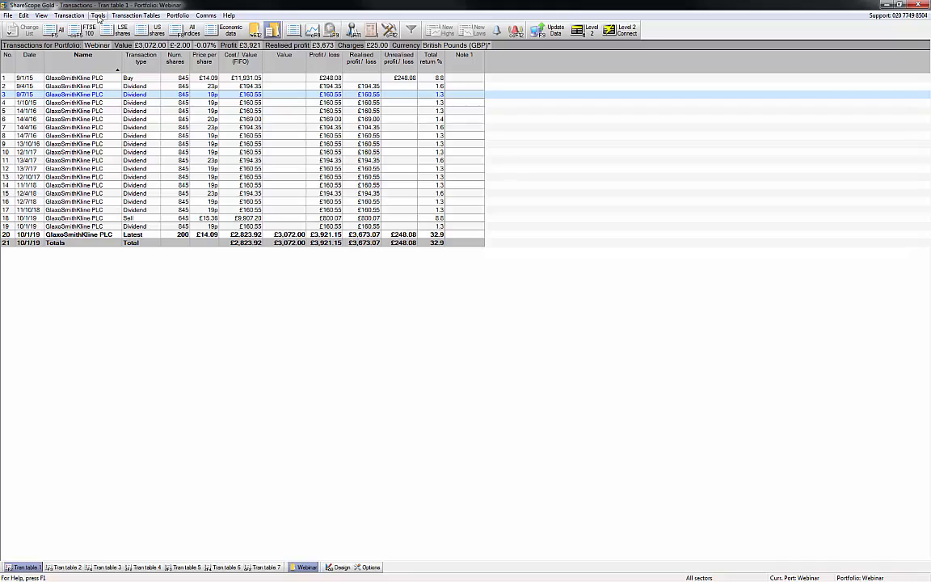
# Review the Portfolios & Transactions settings in the ShareScope options and close them without changes
pyautogui.click(98, 16)
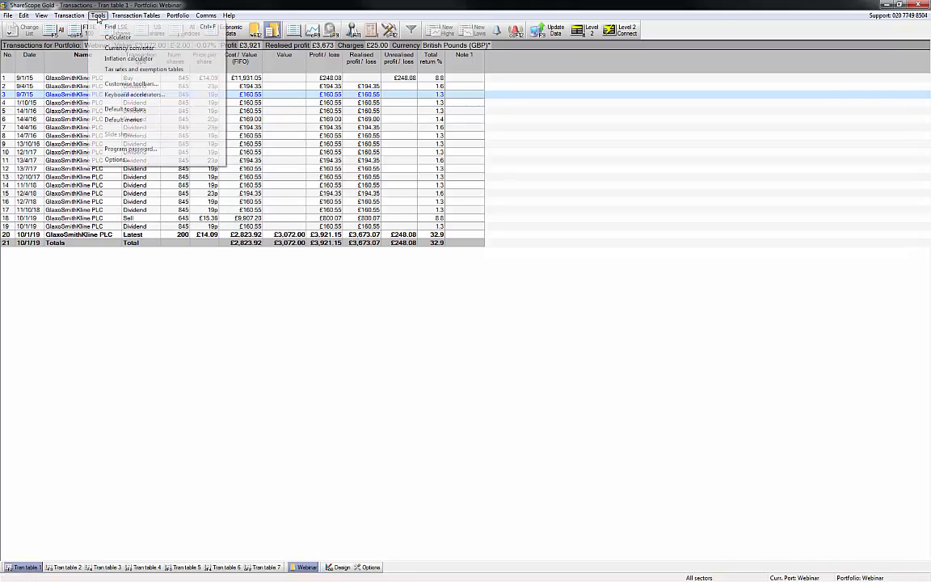
pyautogui.click(116, 160)
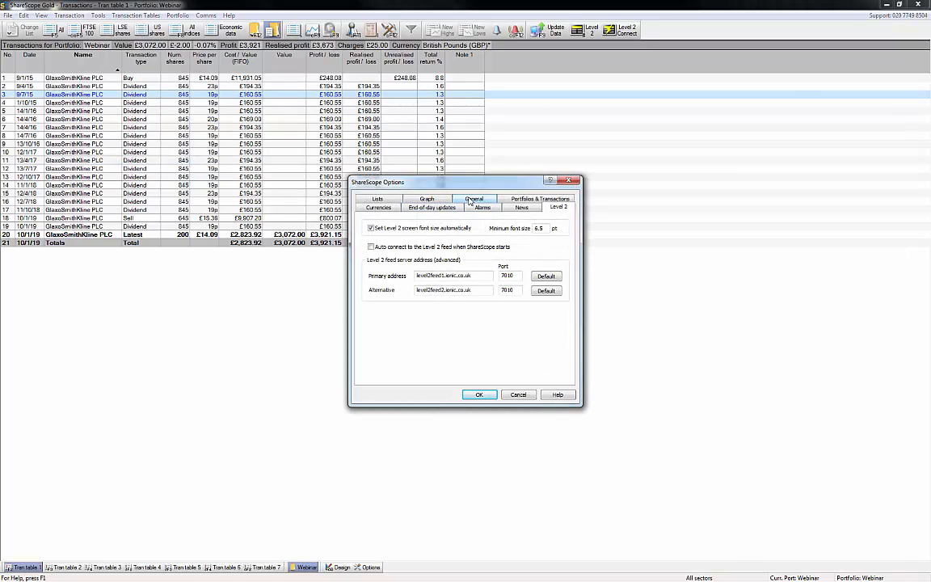
pyautogui.click(533, 199)
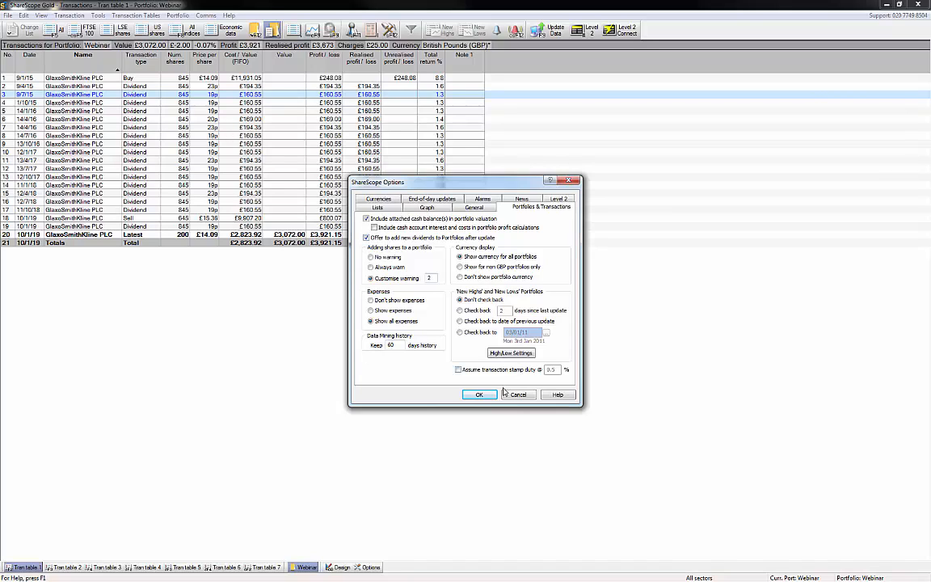
pyautogui.click(571, 179)
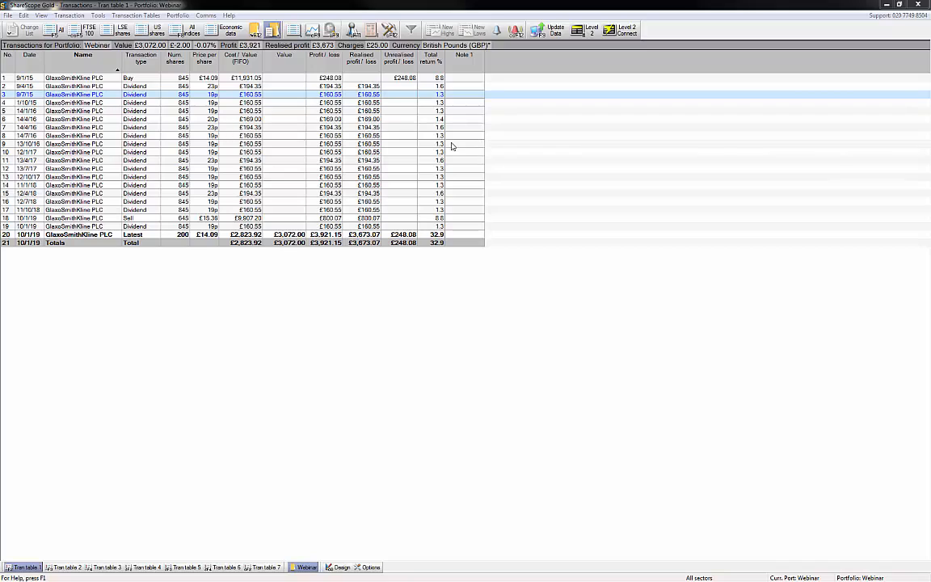
# Show the FTSE 100 share list and view the news for Diageo PLC
pyautogui.click(86, 33)
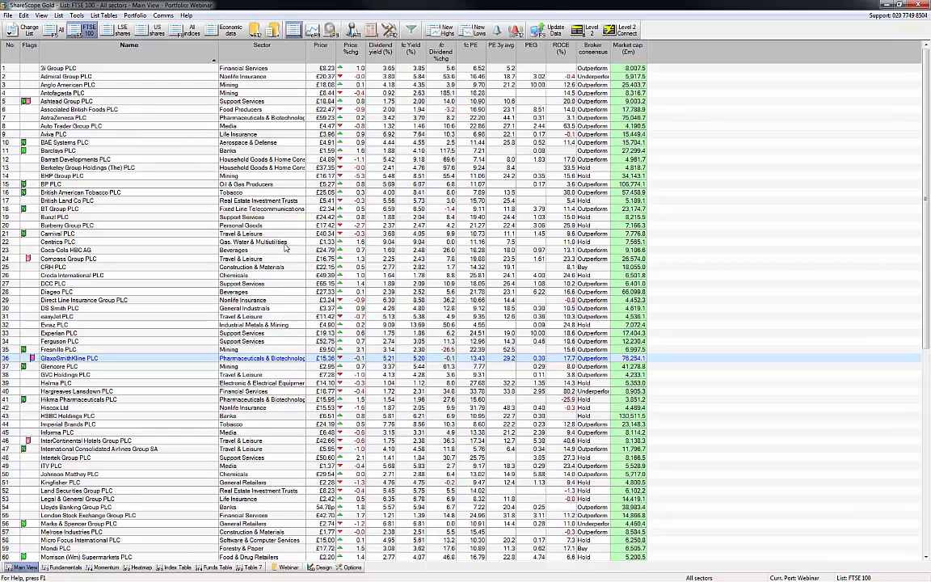
pyautogui.click(409, 293)
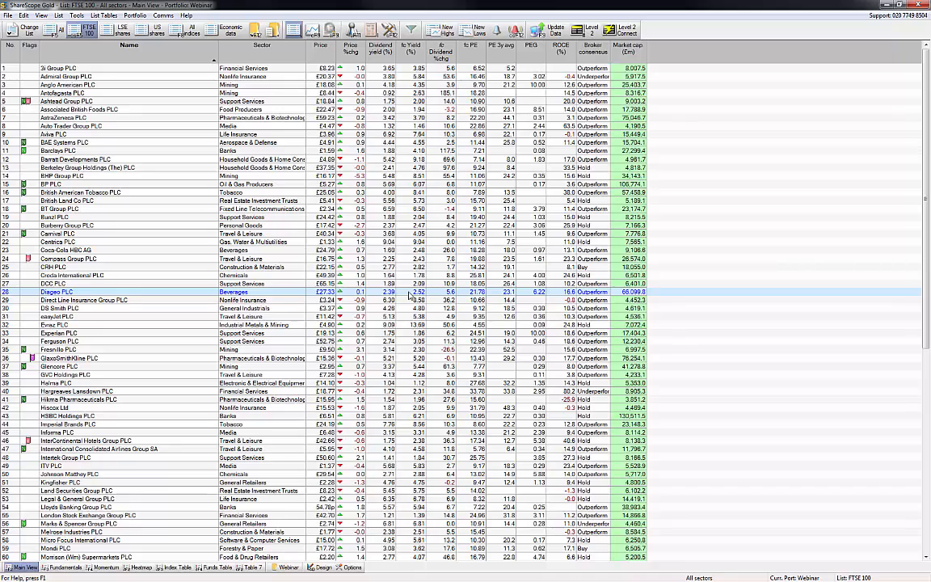
pyautogui.press('n')
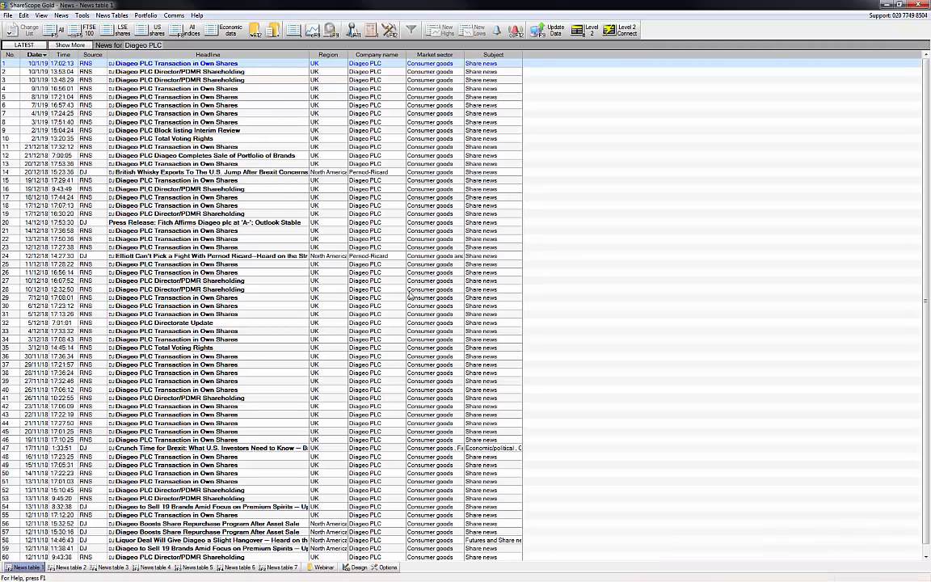
# Leave the Diageo PLC news and review the share's price history back to its earliest entries, closing the price table when done
pyautogui.press('Escape')
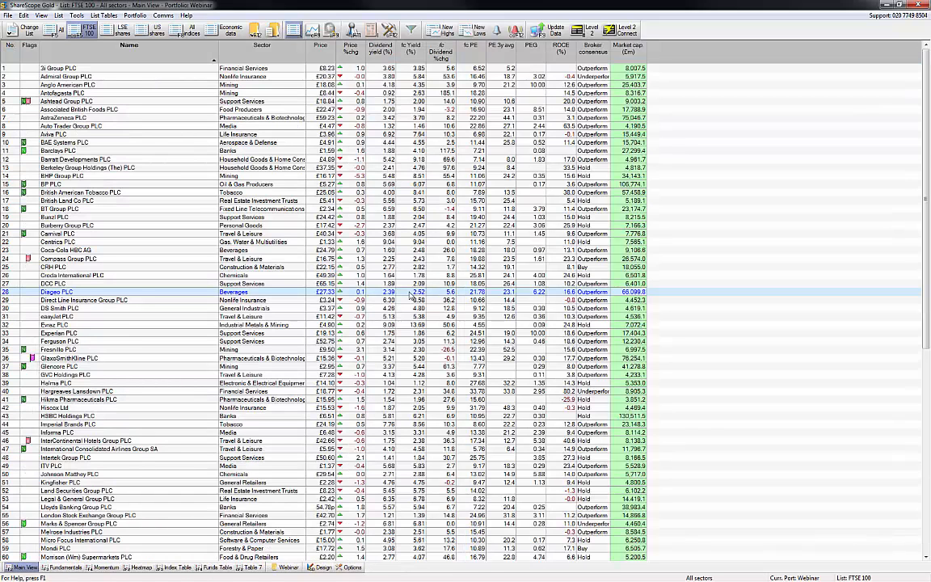
pyautogui.moveTo(410, 295)
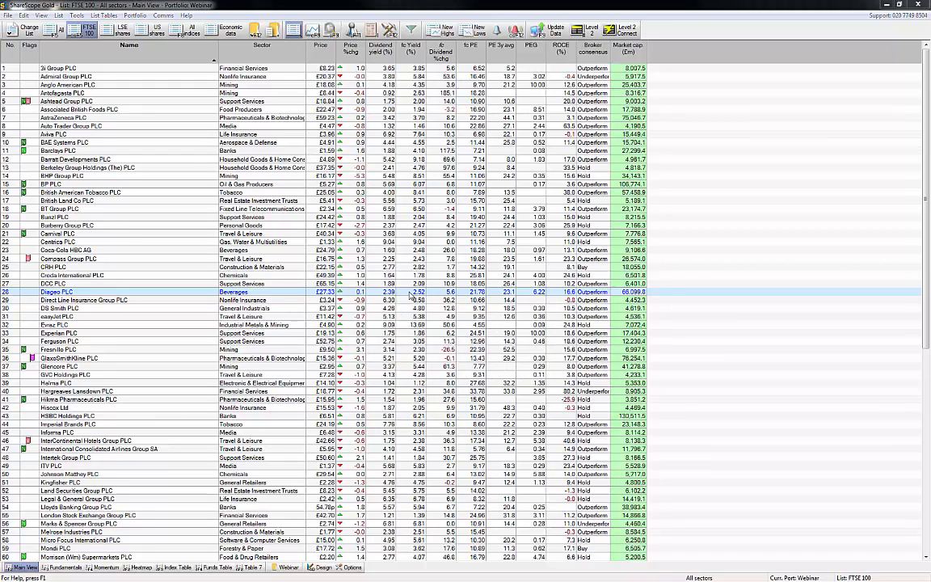
pyautogui.press('p')
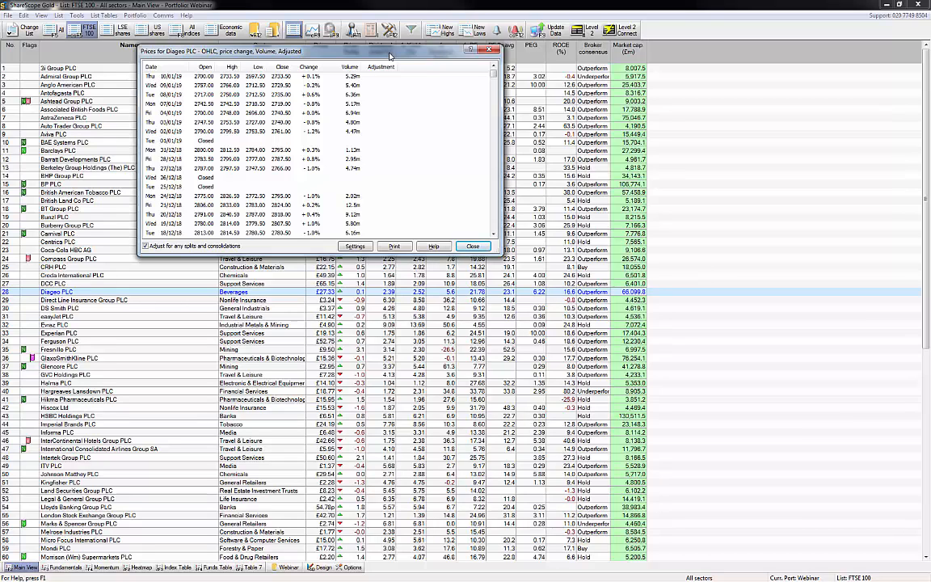
pyautogui.moveTo(493, 72); pyautogui.dragTo(498, 237)
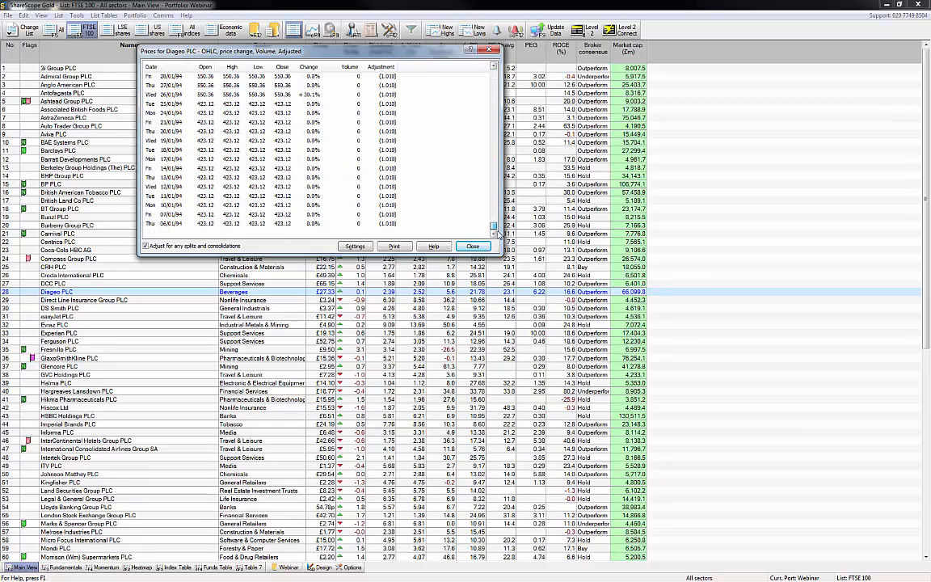
pyautogui.click(494, 53)
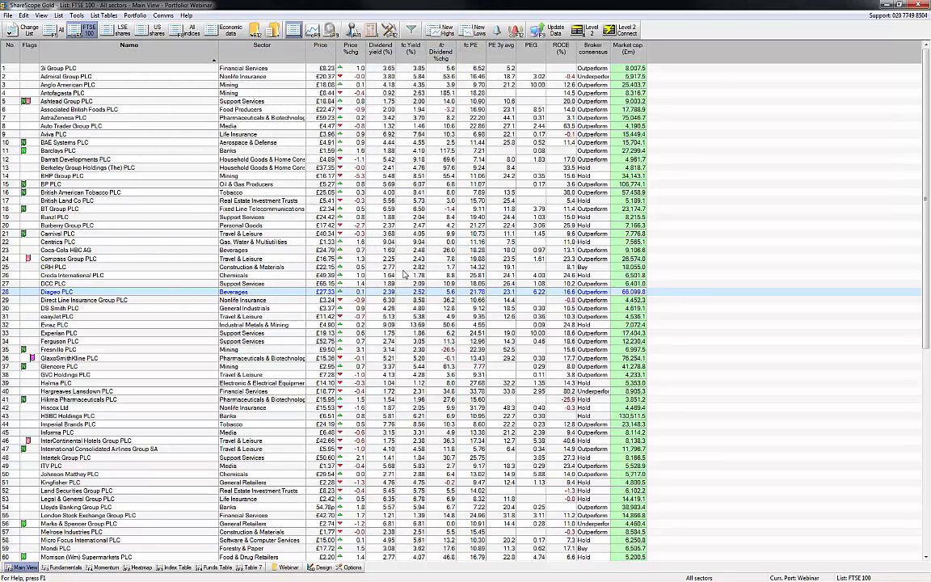
# View the director dealings and major holdings for Diageo PLC and return to the FTSE 100 share list
pyautogui.moveTo(401, 278)
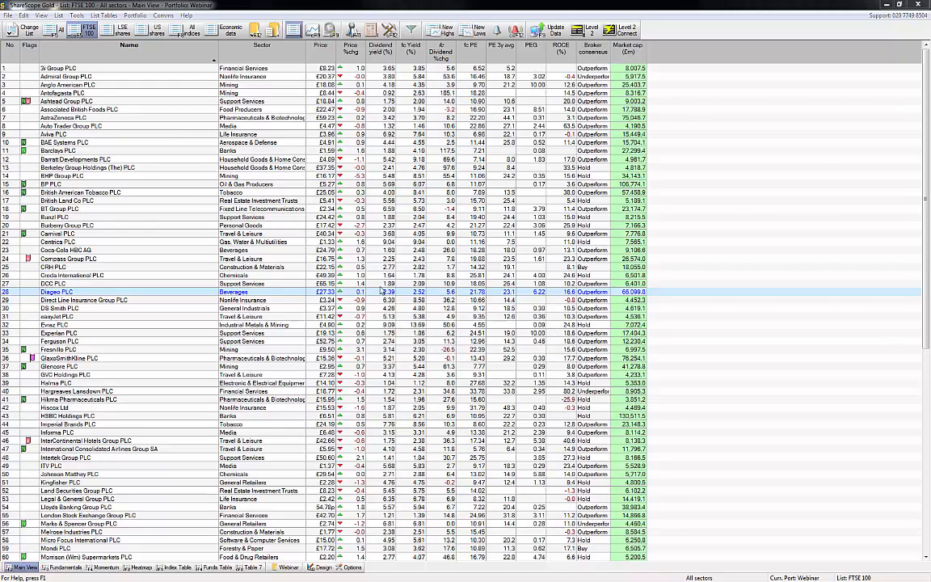
pyautogui.click(334, 252)
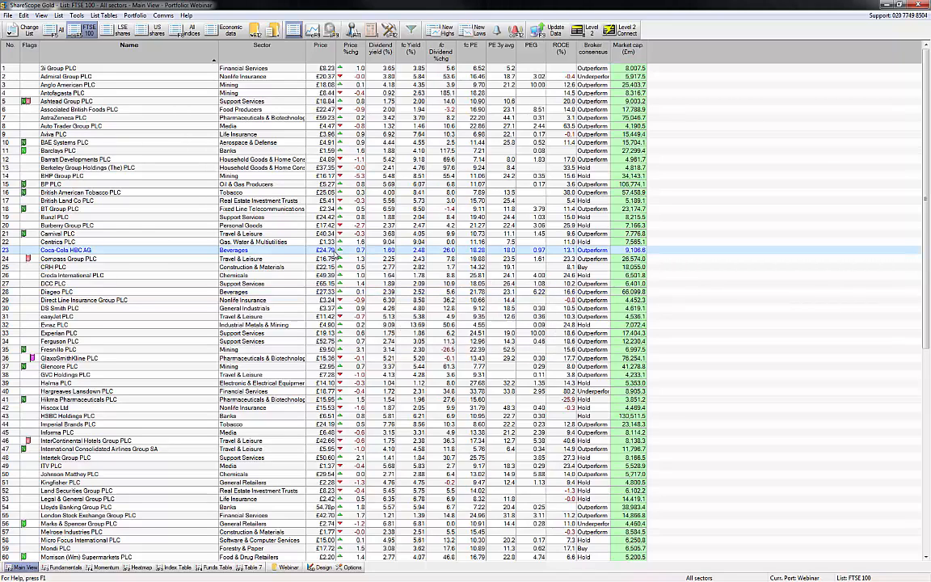
pyautogui.click(308, 293)
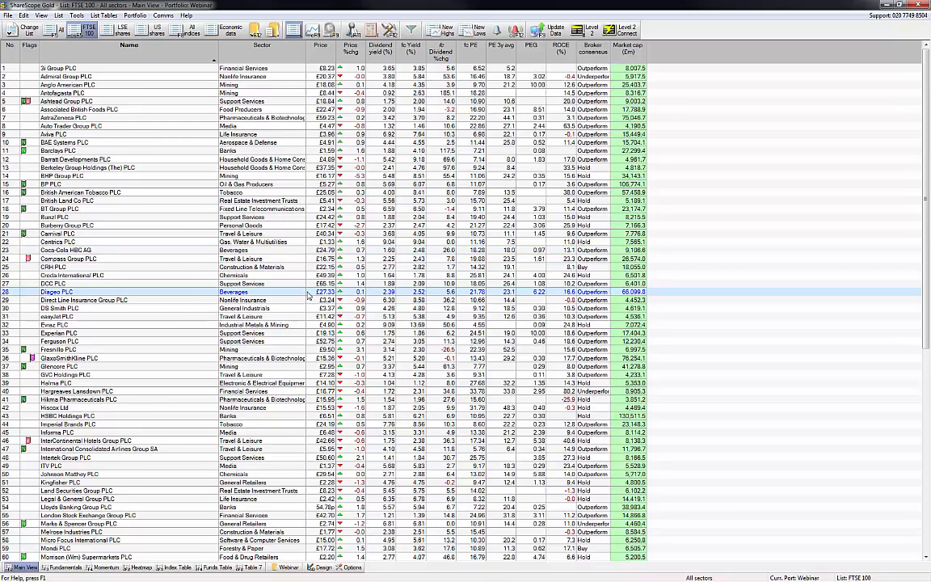
pyautogui.doubleClick(308, 294)
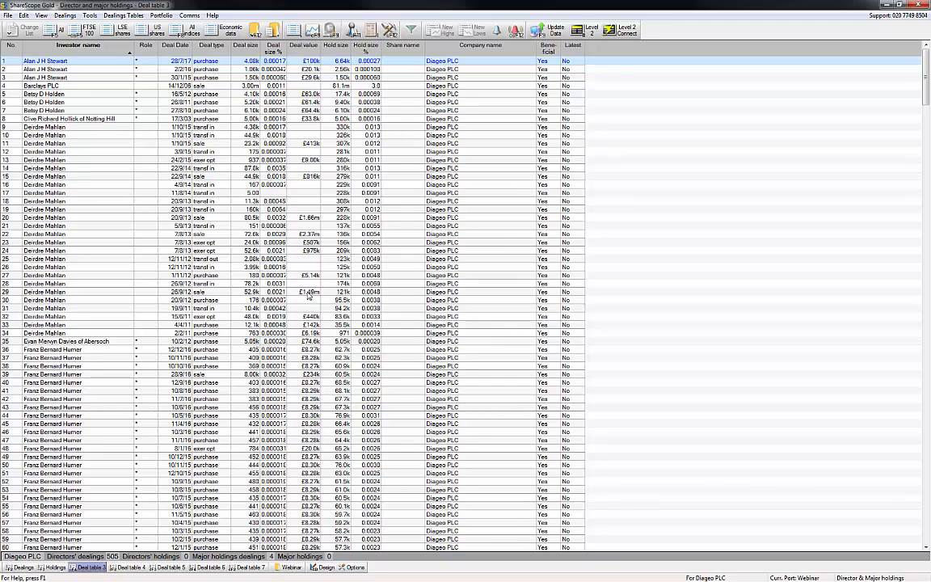
pyautogui.press('F3')
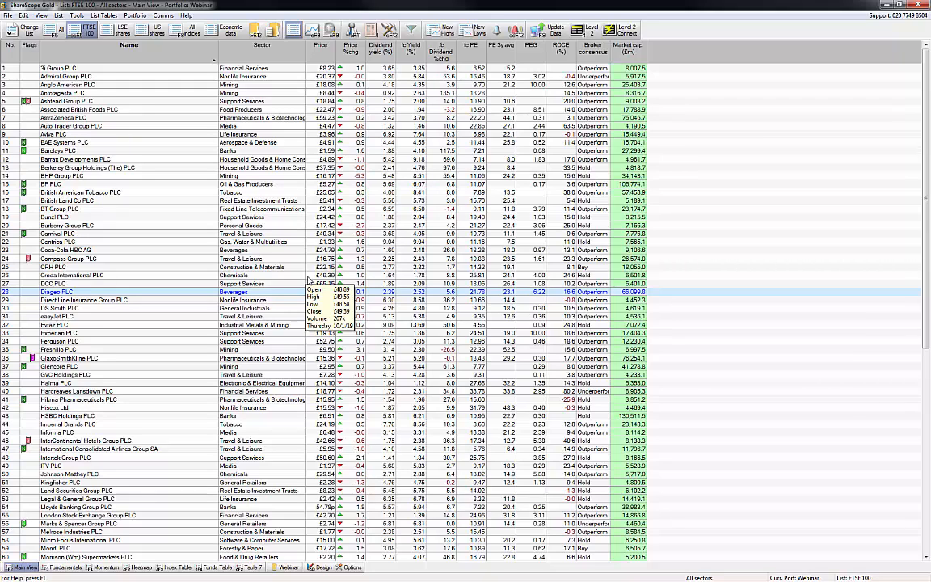
# Look up "keyboard" in the ShareScope Help index and review the System accelerators topic under Keyboard Accelerators
pyautogui.click(186, 16)
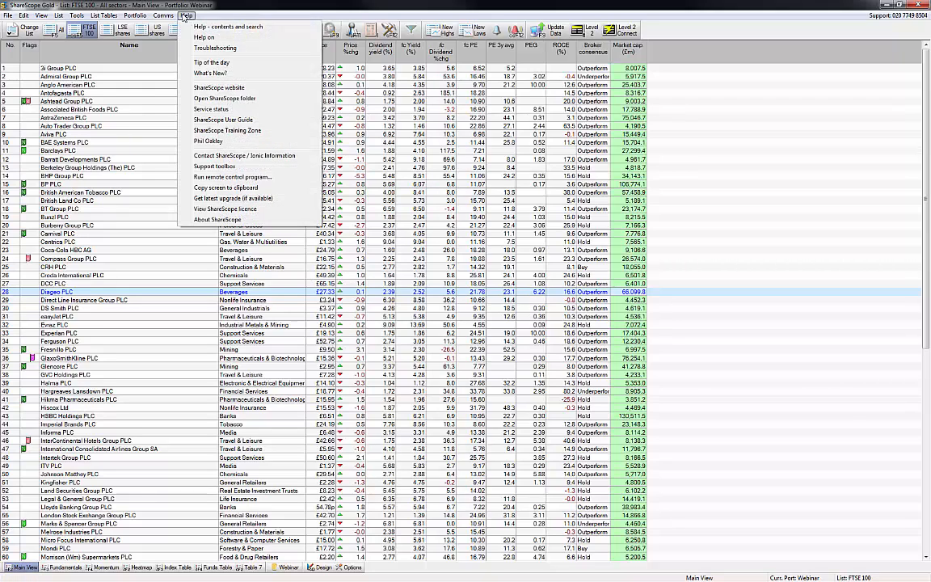
pyautogui.click(212, 27)
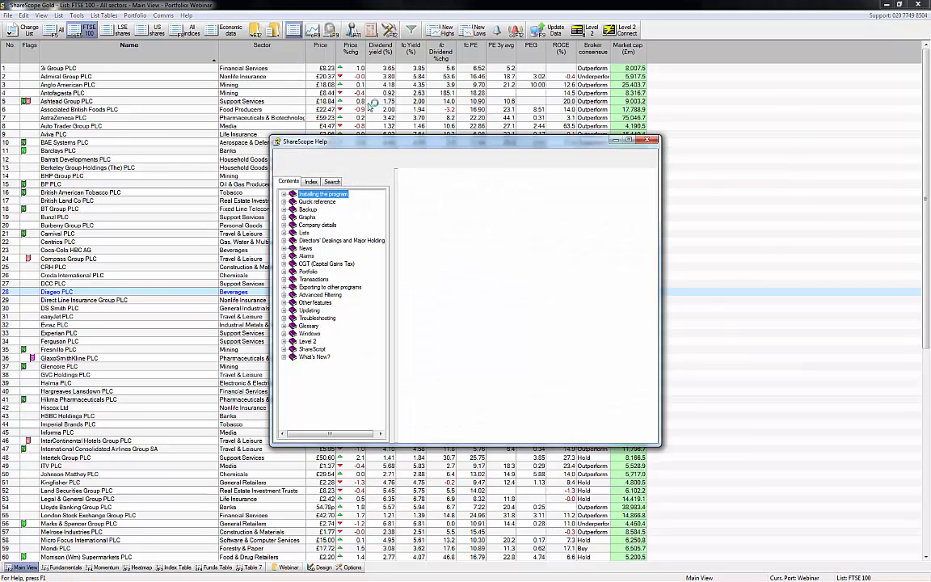
pyautogui.click(311, 183)
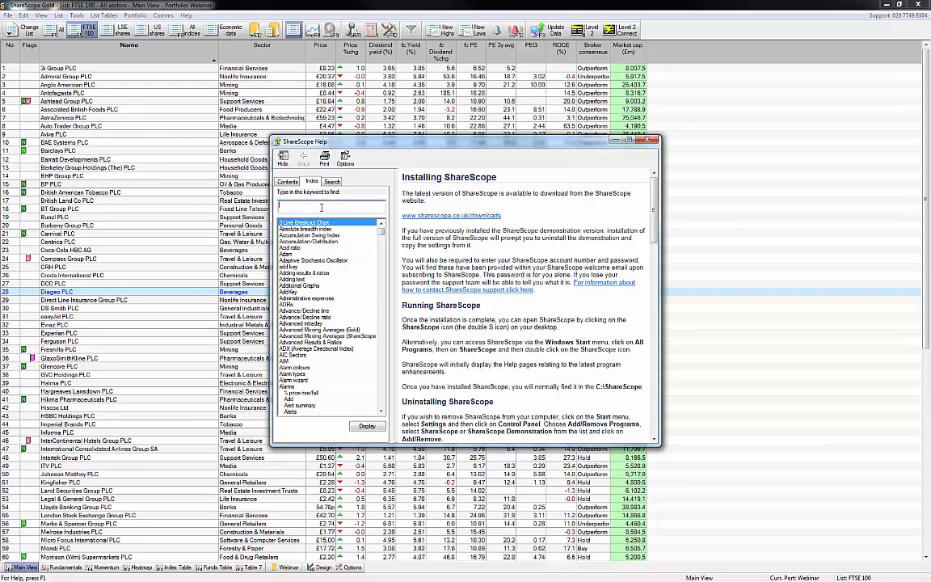
pyautogui.write('keyboard')
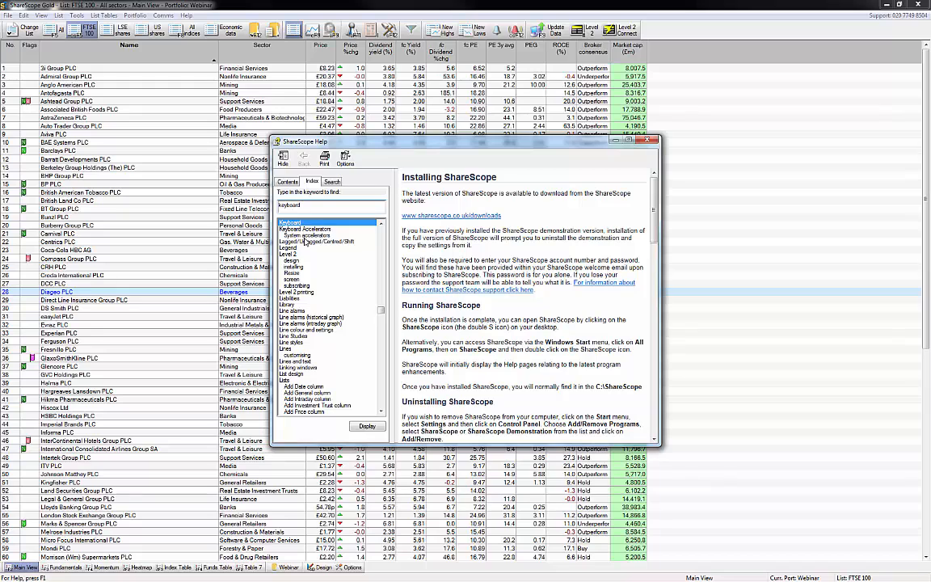
pyautogui.click(291, 234)
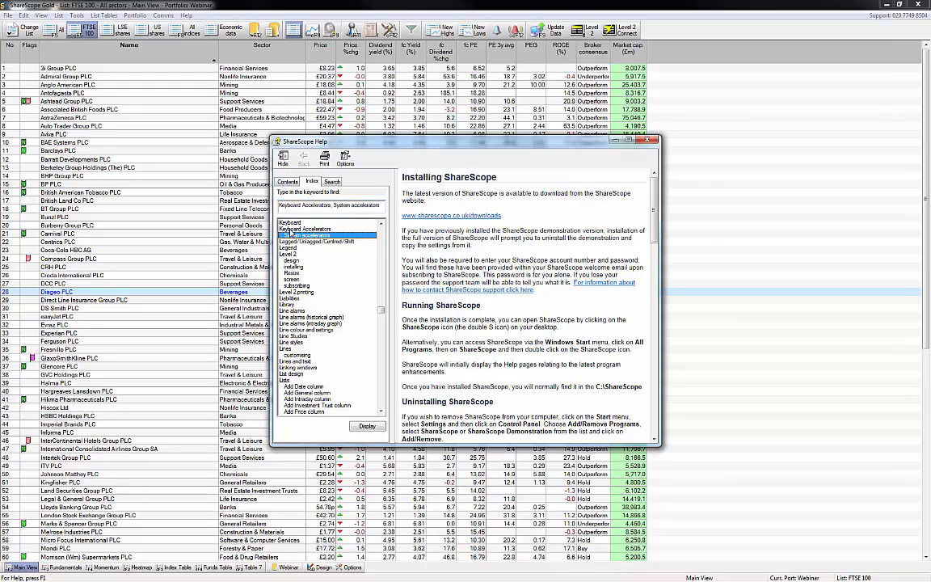
pyautogui.doubleClick(303, 236)
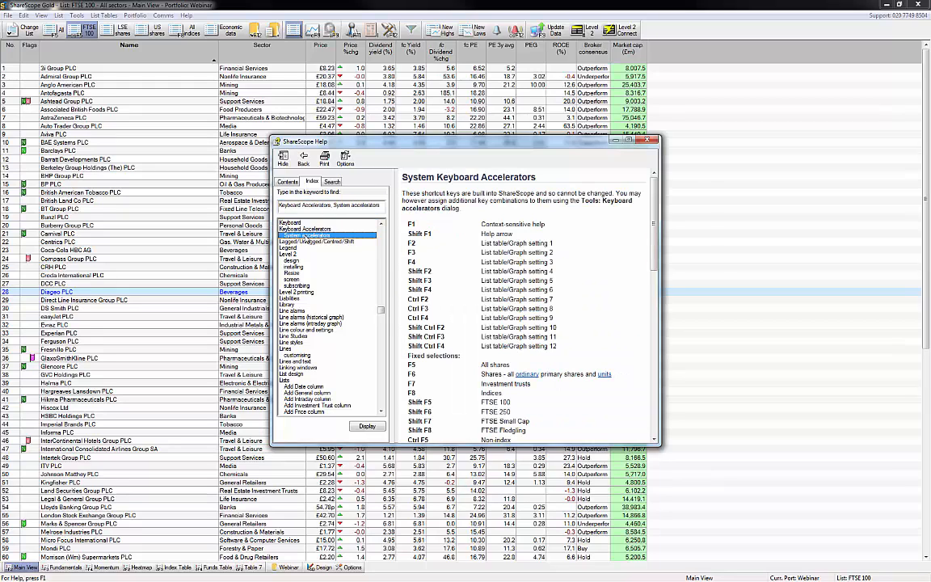
pyautogui.scroll(-3, 315, 267)
pyautogui.scroll(-3, 656, 277)
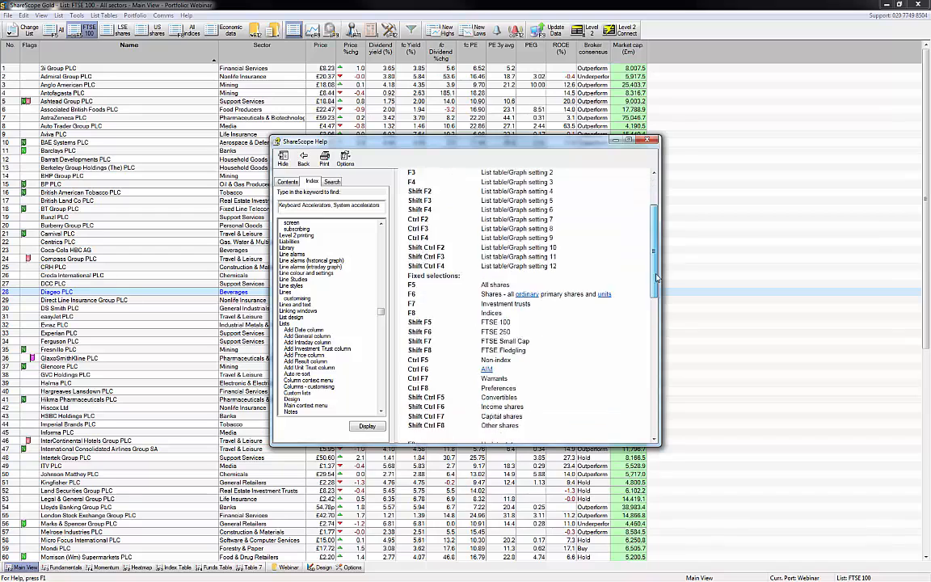
pyautogui.scroll(-10, 656, 278)
pyautogui.scroll(12, 650, 237)
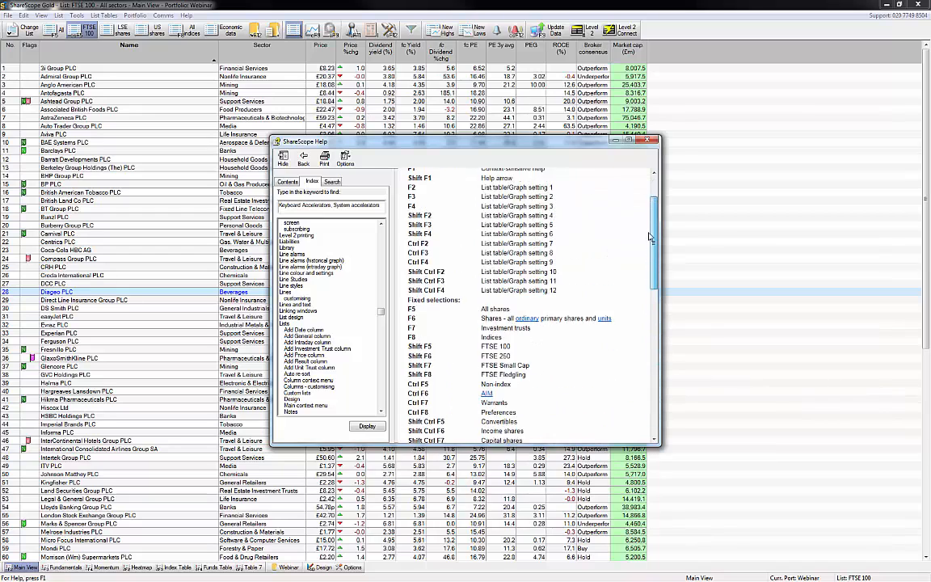
pyautogui.scroll(2, 651, 237)
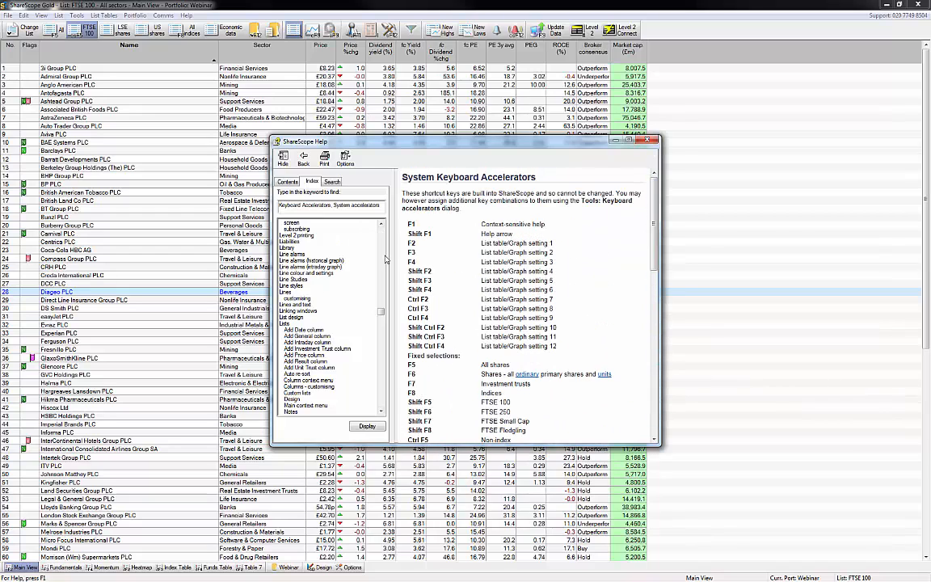
# Look up the general Keyboard Accelerators topic in the Help index, read it and close Help
pyautogui.scroll(15, 380, 226)
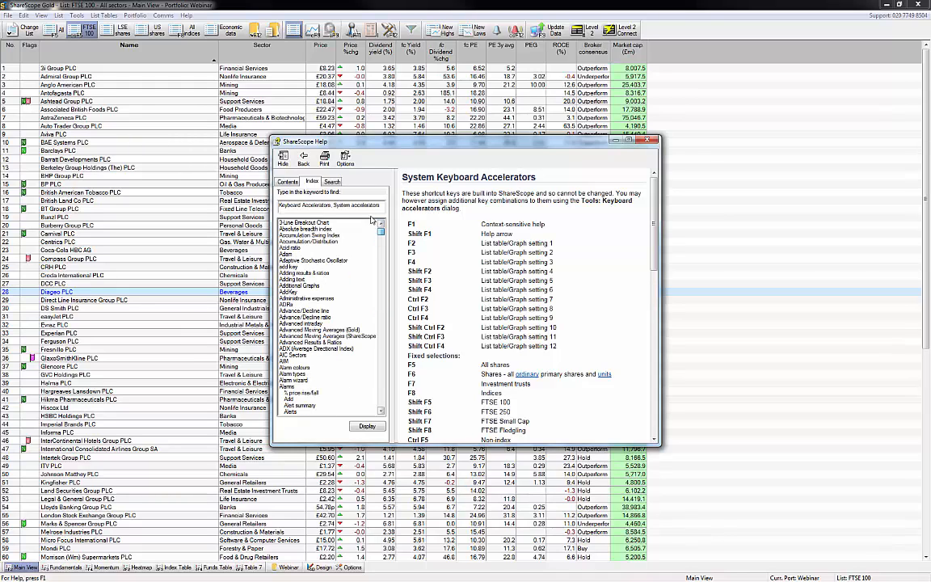
pyautogui.moveTo(333, 205); pyautogui.dragTo(392, 214)
pyautogui.press('BackSpace')
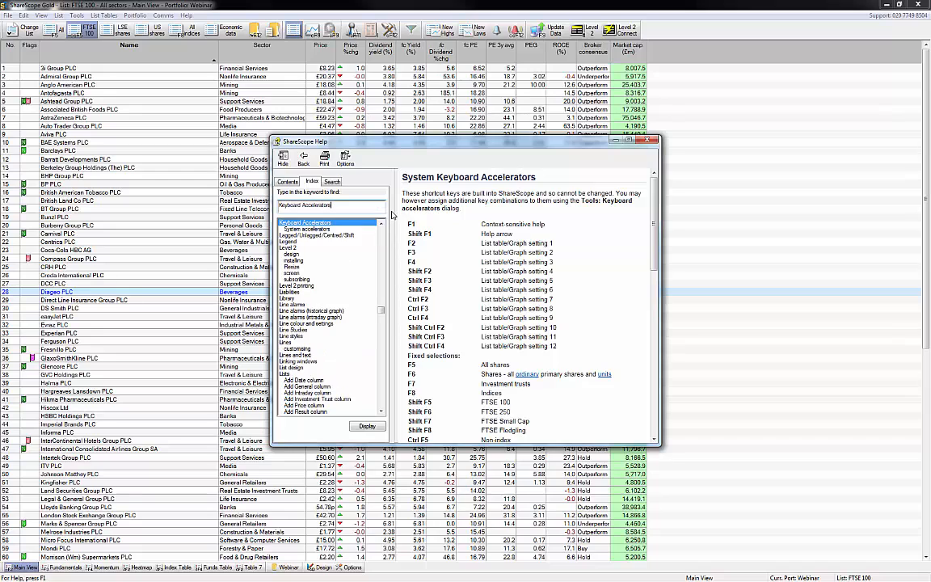
pyautogui.press('Return')
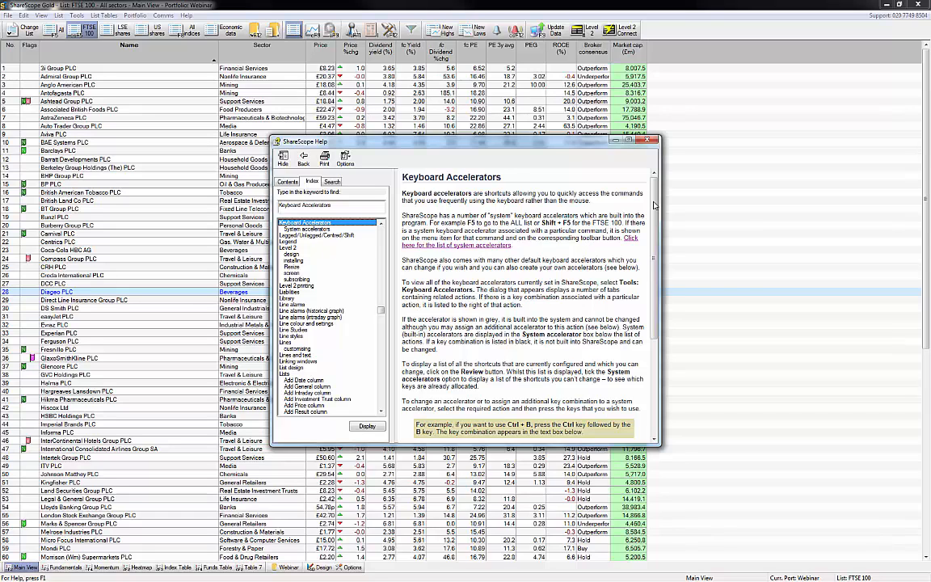
pyautogui.scroll(-3, 653, 250)
pyautogui.scroll(2, 653, 249)
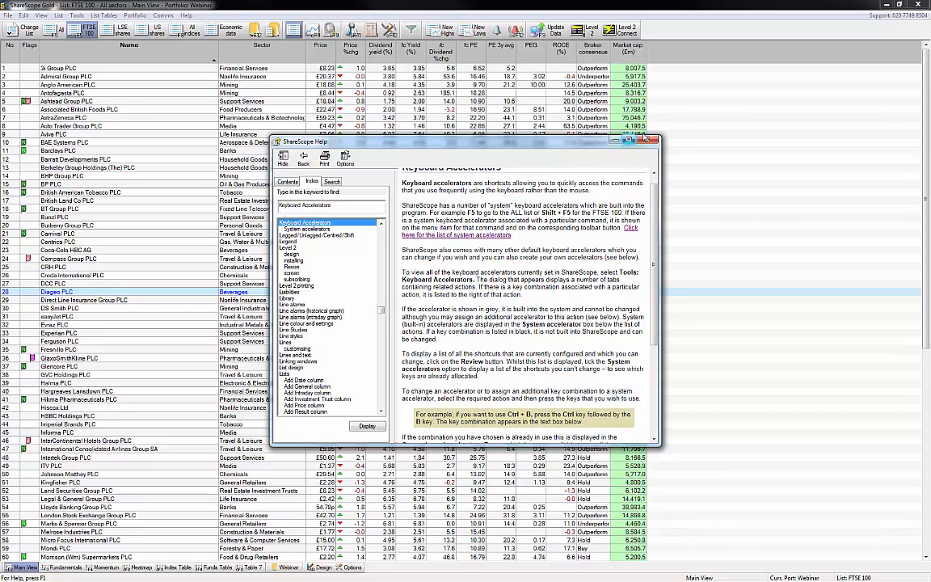
pyautogui.click(653, 140)
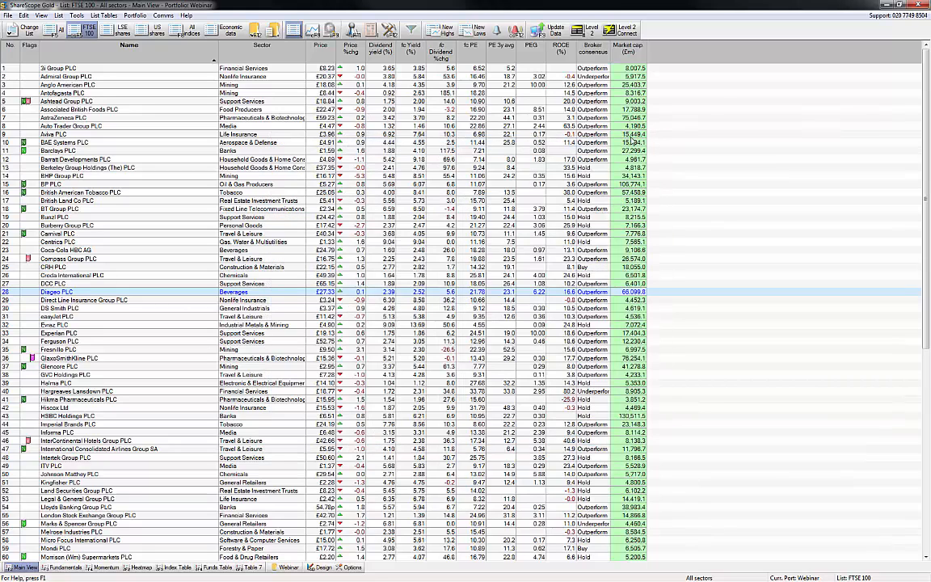
pyautogui.moveTo(606, 188)
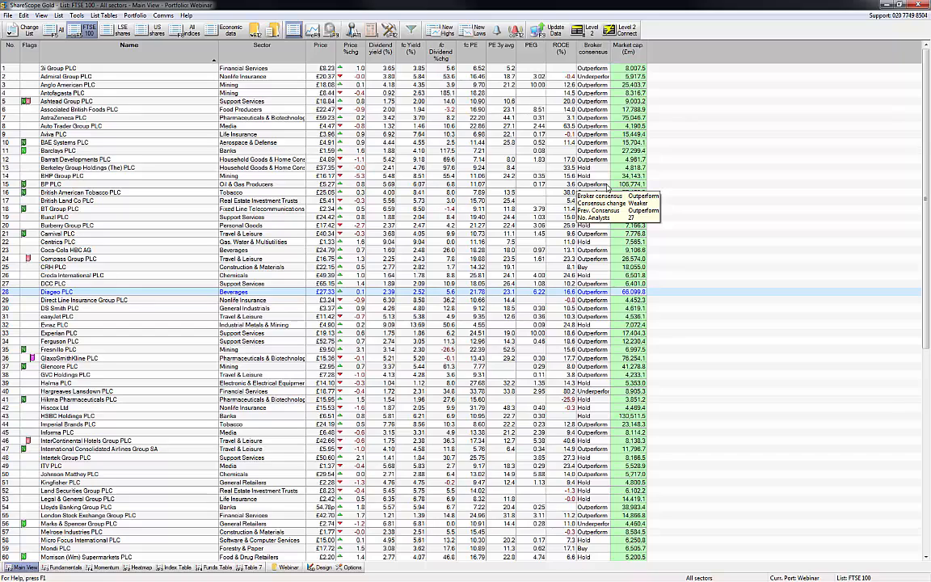